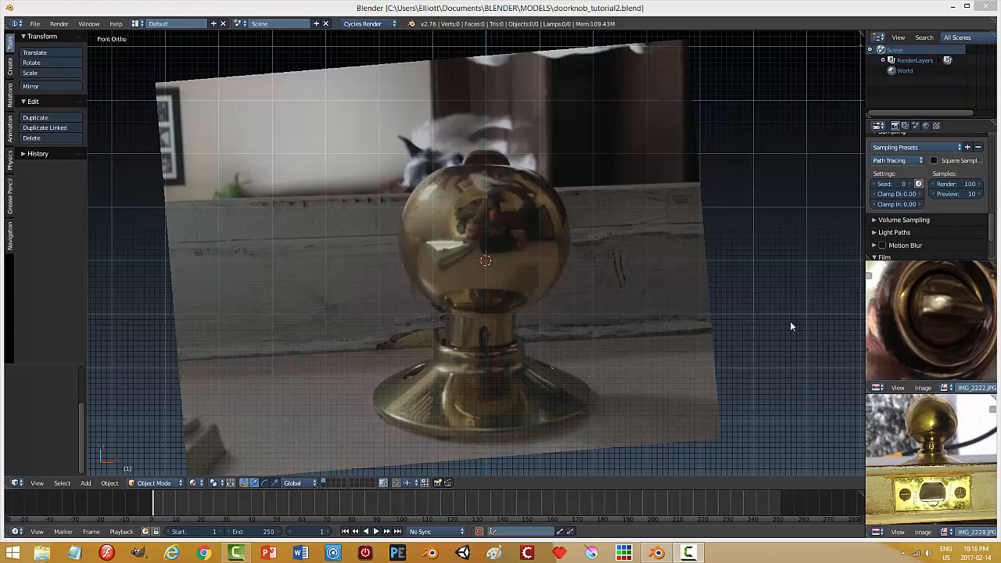
Step: Turn on the Screencast Keys display with a text size of 46 and a mouse size of 51
{"action": "key", "text": "n"}
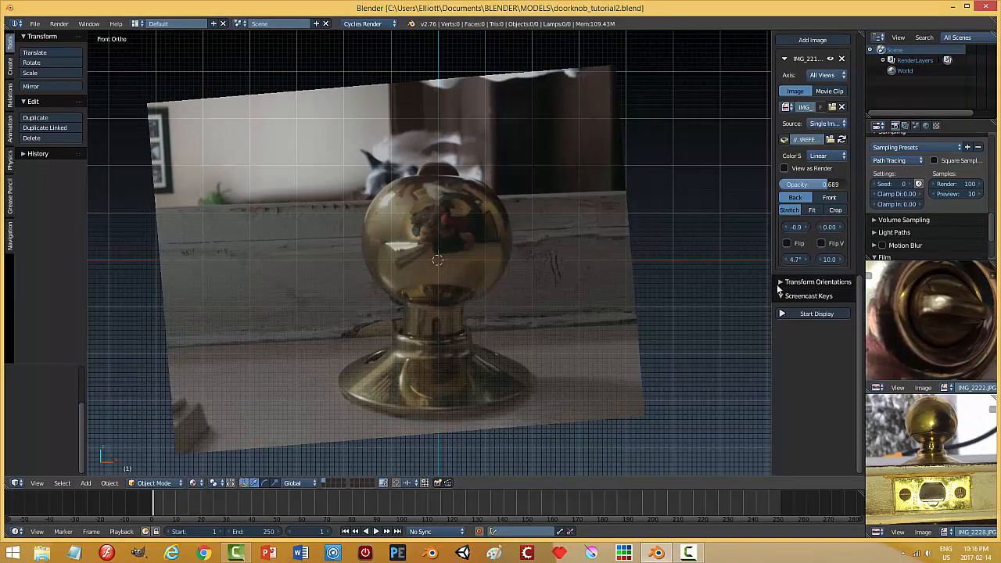
{"action": "left_click", "coordinate": [813, 315]}
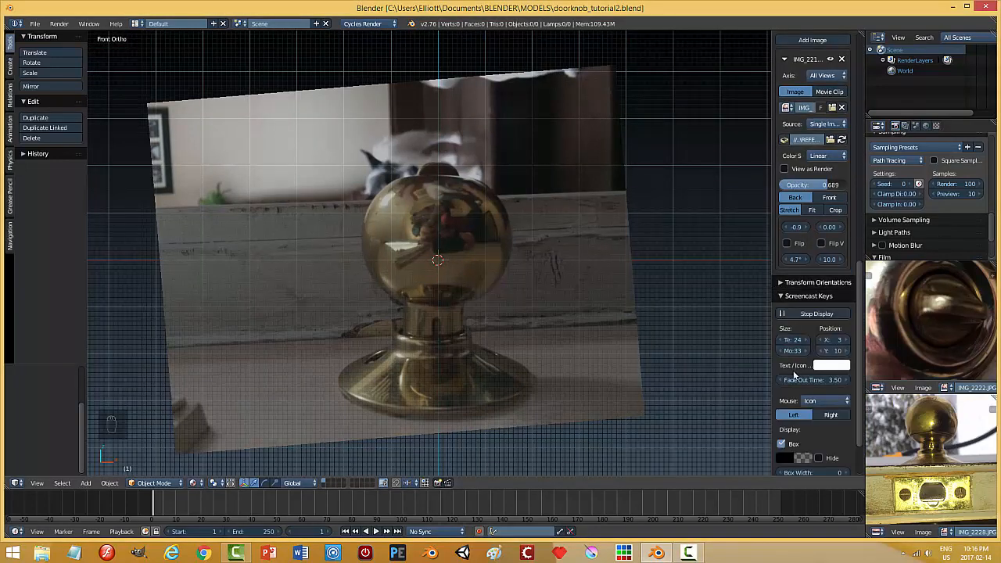
{"action": "left_click_drag", "start_coordinate": [795, 339], "coordinate": [828, 351]}
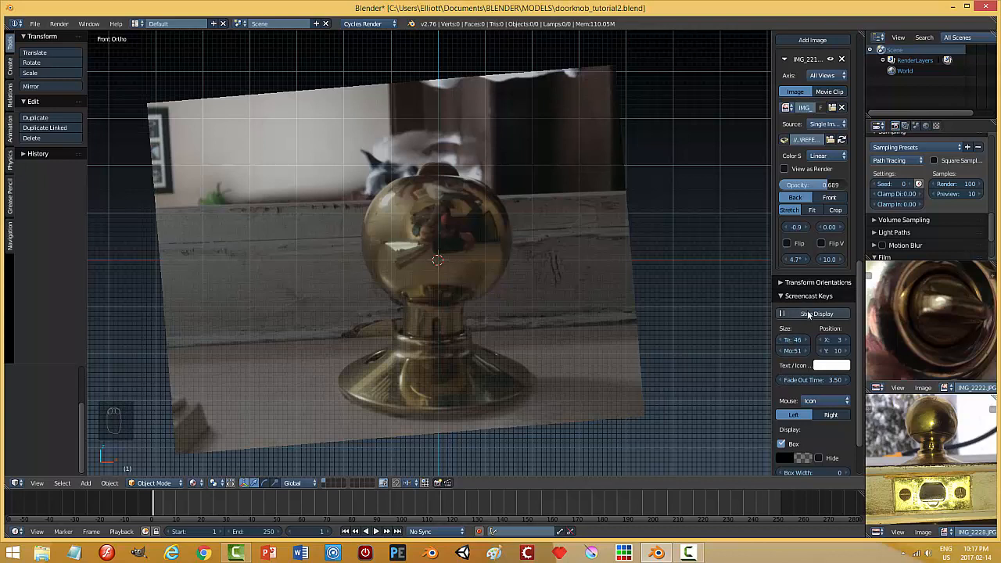
{"action": "left_click", "coordinate": [811, 314]}
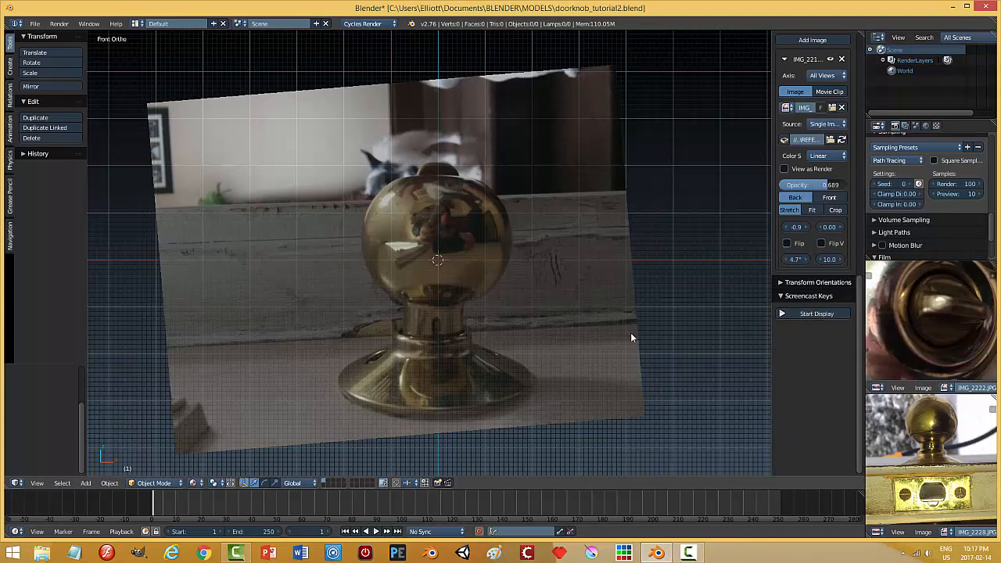
{"action": "key", "text": "shift+a"}
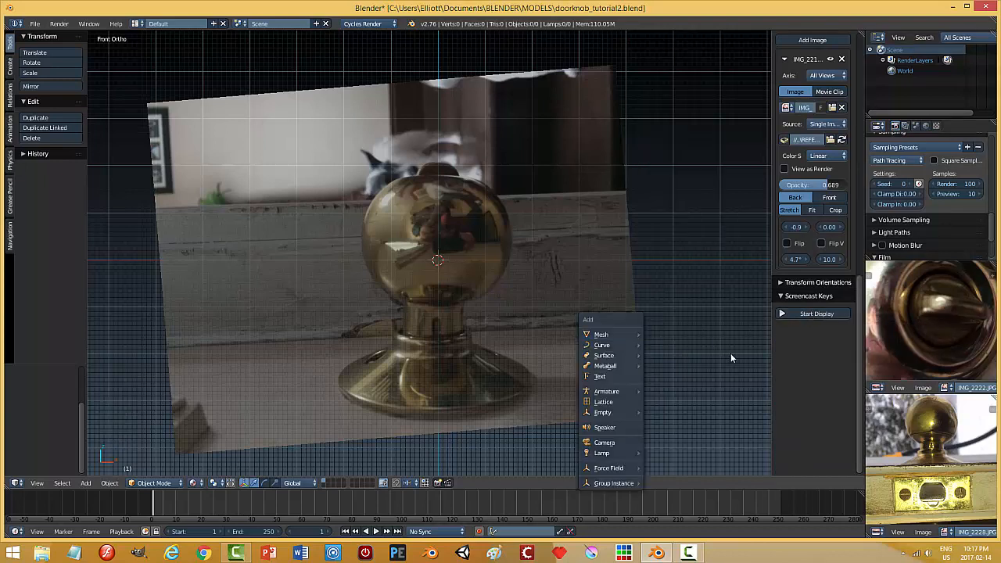
{"action": "left_click", "coordinate": [811, 314]}
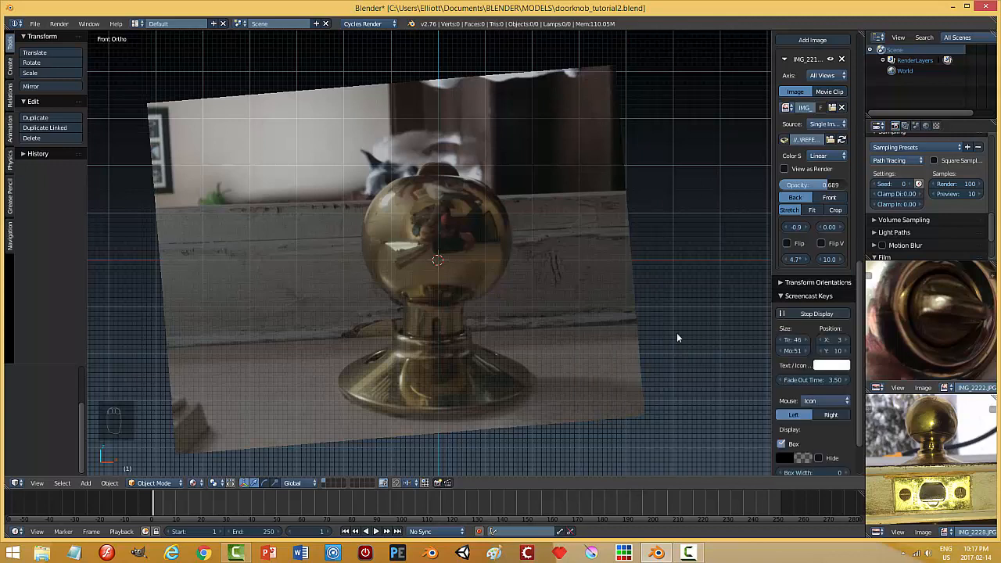
Step: Add a plane mesh at the 3D cursor and rotate it 90° about the X axis
{"action": "key", "text": "shift+a"}
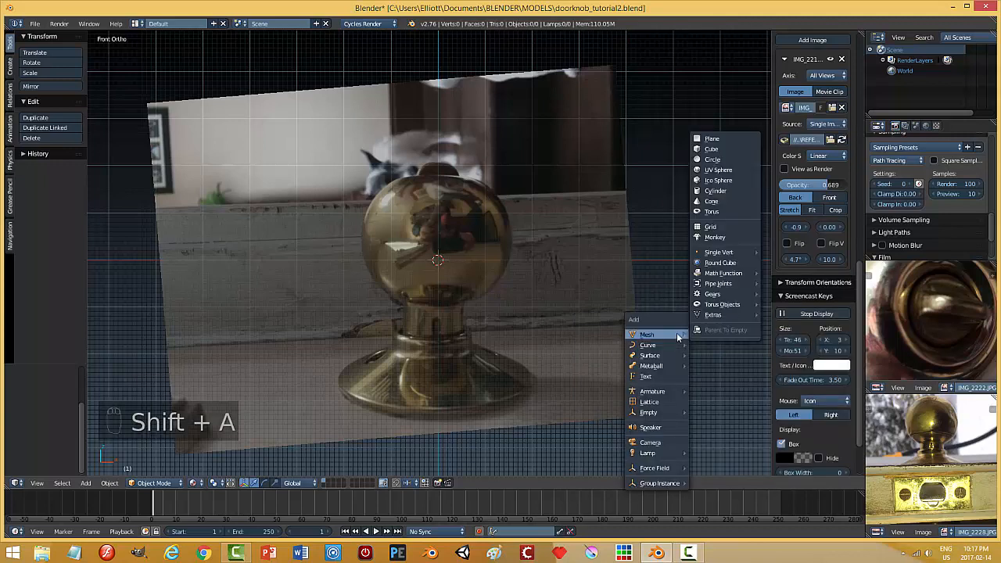
{"action": "left_click", "coordinate": [714, 139]}
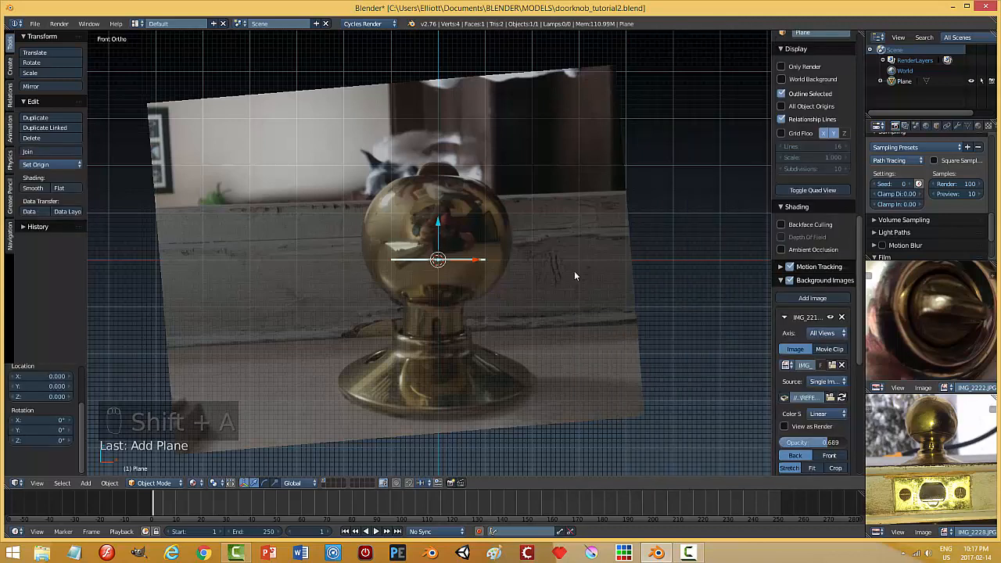
{"action": "key", "text": "r"}
{"action": "key", "text": "x"}
{"action": "key", "text": "9"}
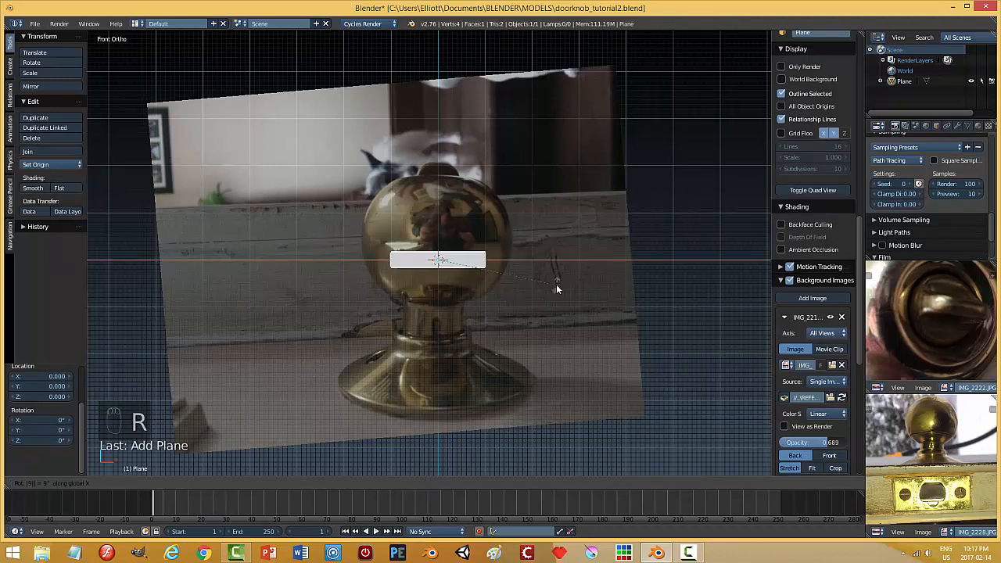
{"action": "key", "text": "0"}
{"action": "key", "text": "Return"}
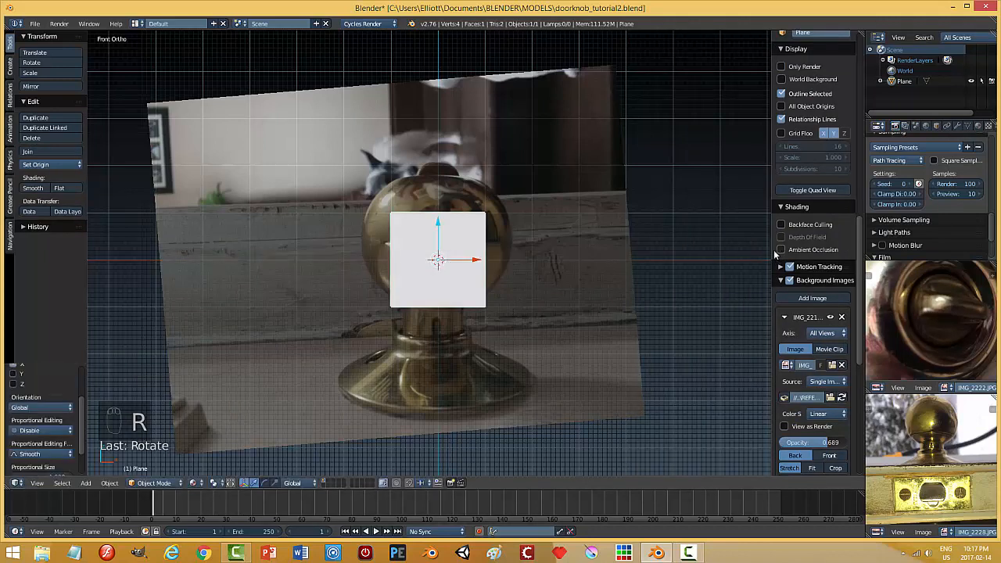
Step: Set the viewport shading to Solid and merge all the plane's vertices at center in Edit Mode
{"action": "left_click", "coordinate": [192, 483]}
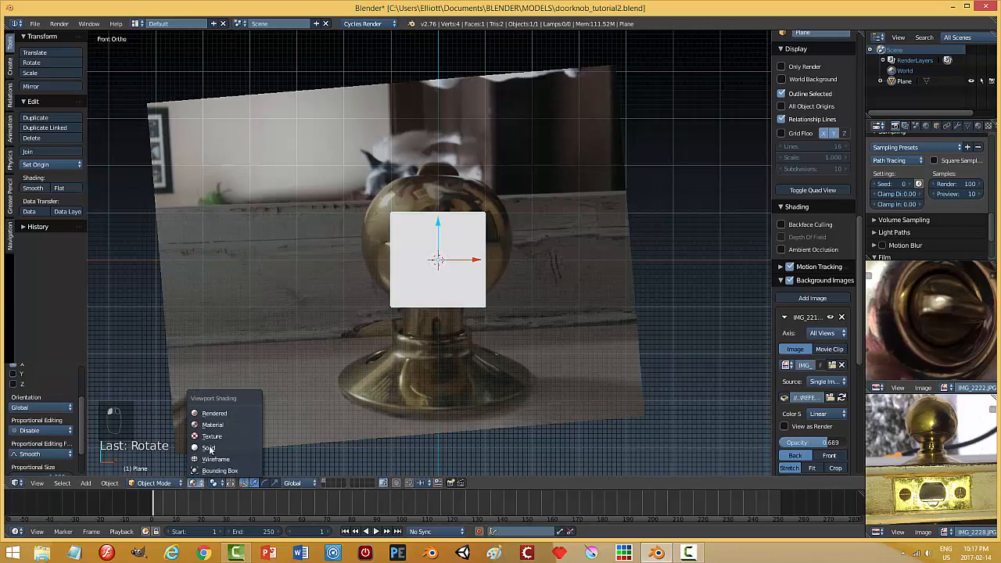
{"action": "left_click", "coordinate": [210, 450]}
{"action": "key", "text": "Tab"}
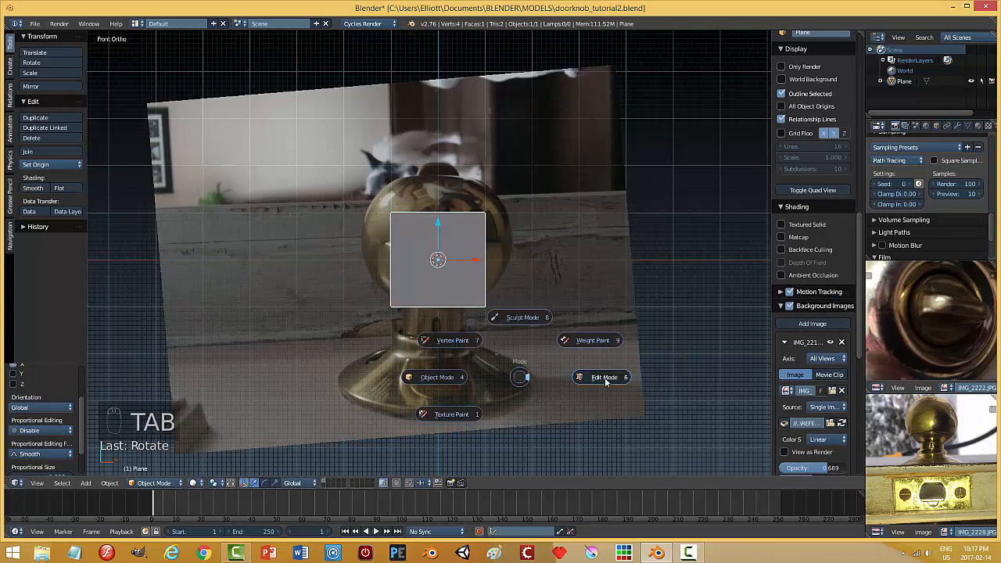
{"action": "left_click", "coordinate": [538, 364]}
{"action": "key", "text": "ctrl+Tab"}
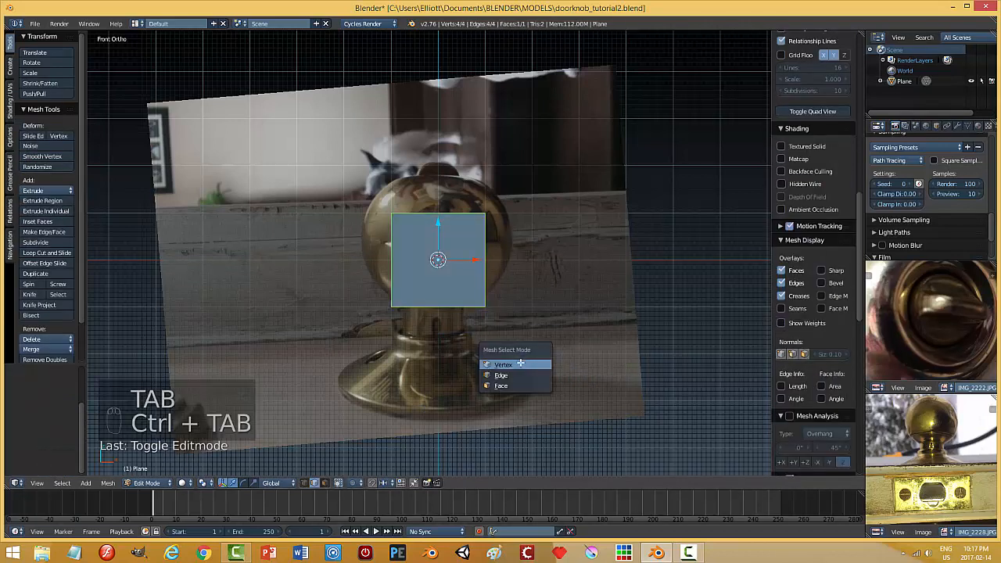
{"action": "left_click", "coordinate": [521, 364]}
{"action": "key", "text": "alt+m"}
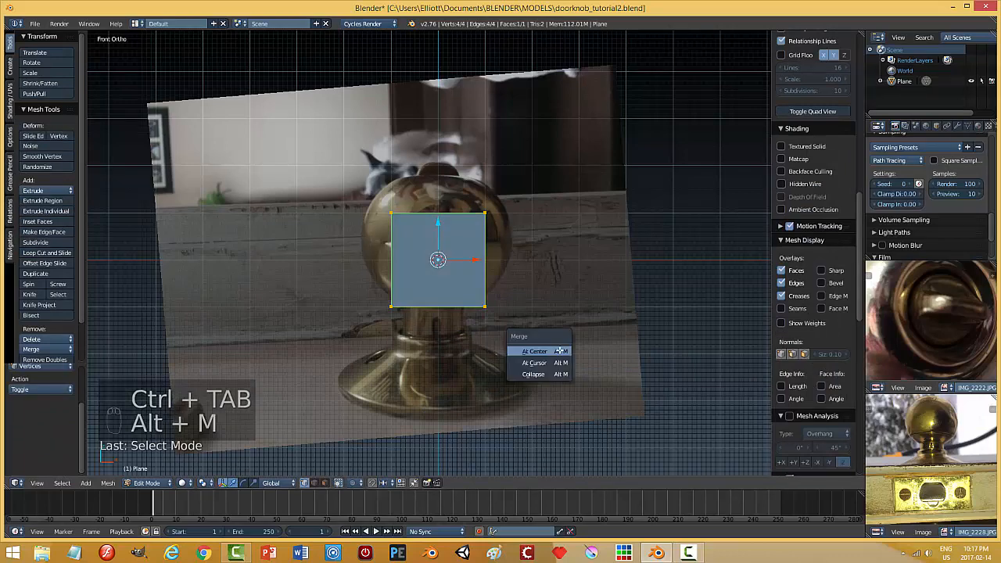
{"action": "left_click", "coordinate": [559, 350]}
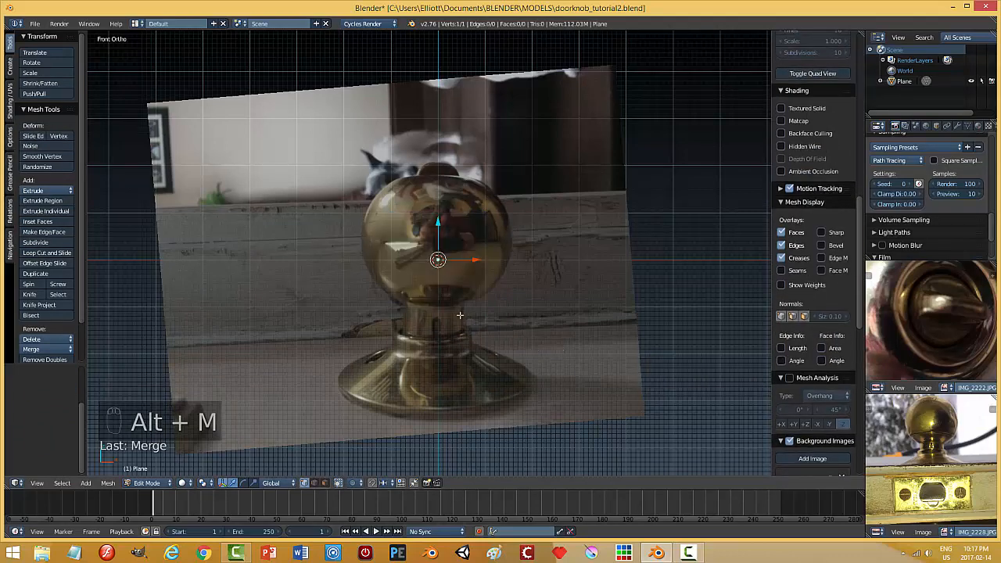
Step: Move the single vertex up along Z to the top centre of the knob in the reference photo, and hide the transform manipulator
{"action": "left_click_drag", "start_coordinate": [439, 225], "coordinate": [440, 142]}
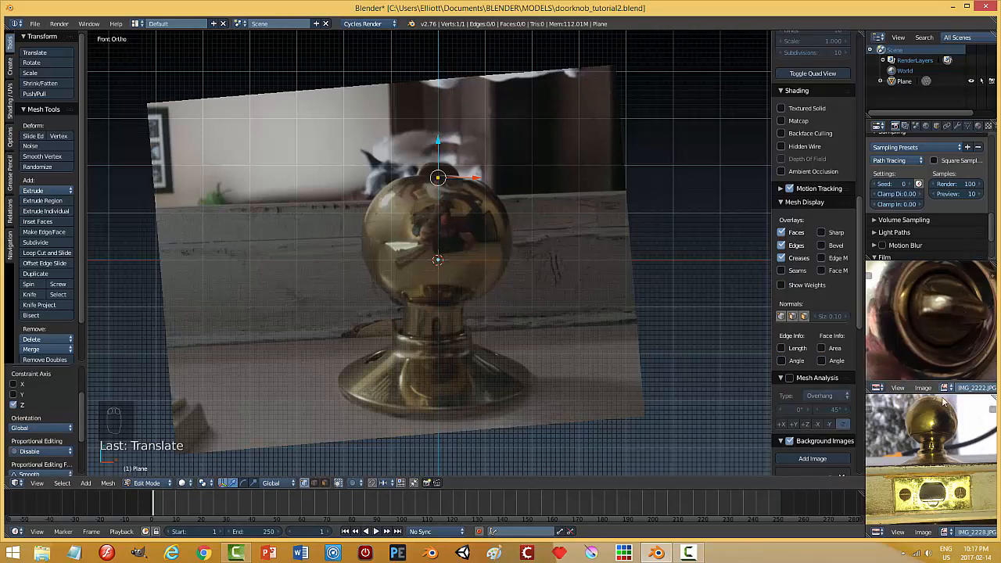
{"action": "scroll", "coordinate": [526, 338], "scroll_direction": "up", "scroll_amount": 5}
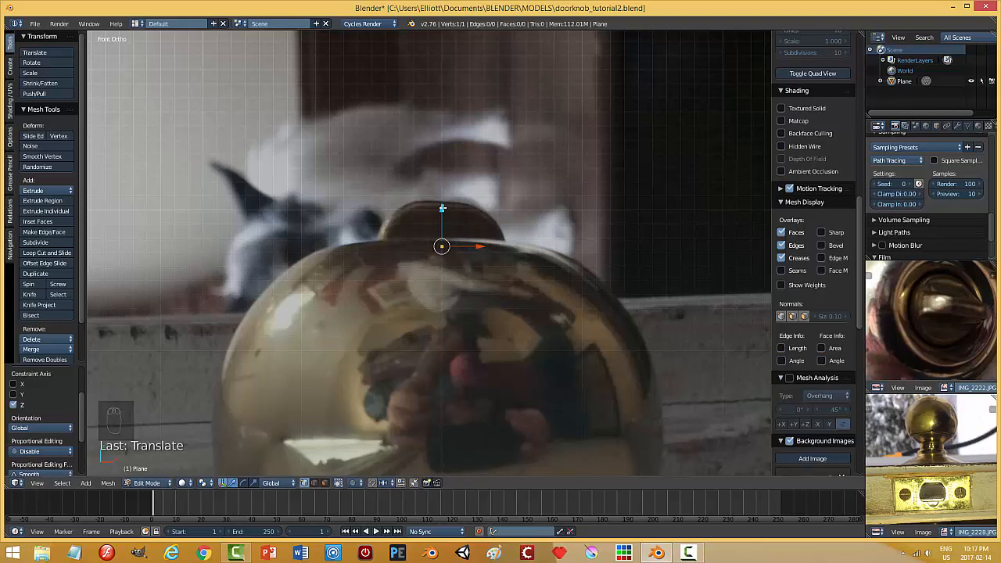
{"action": "left_click", "coordinate": [223, 483]}
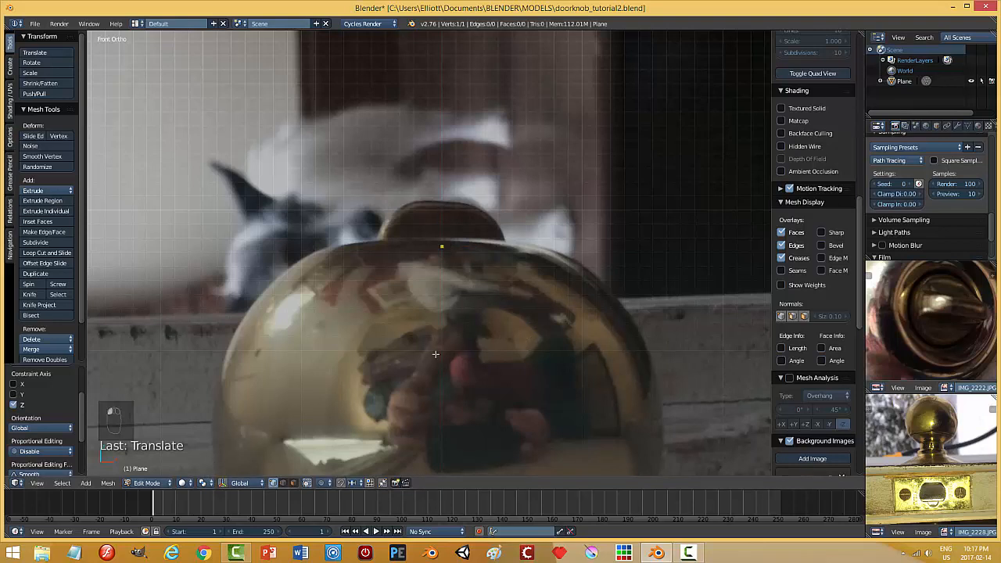
Step: Extrude the vertex along X across the knob's flat top, and extrude a second one slightly above that point
{"action": "key", "text": "e"}
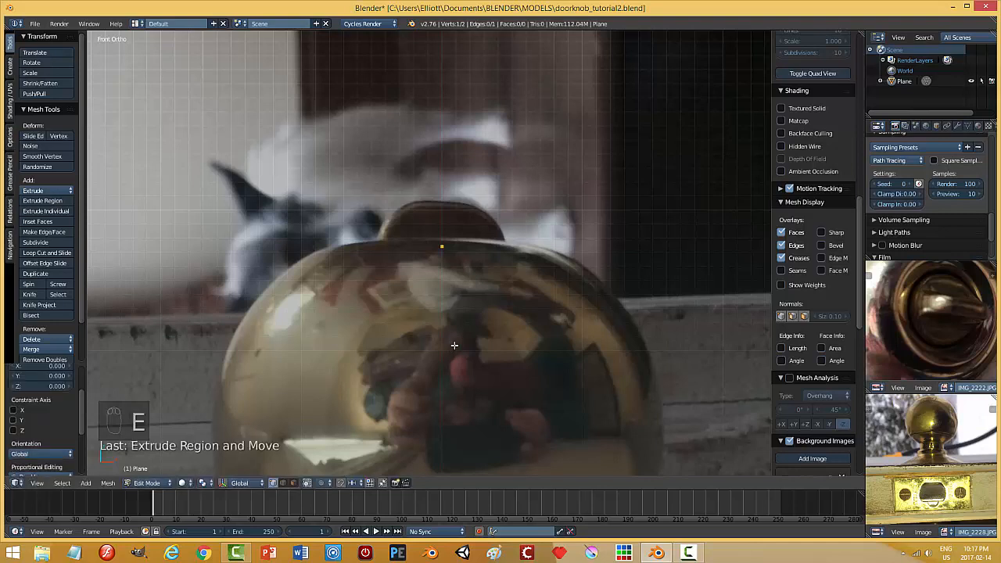
{"action": "key", "text": "g"}
{"action": "key", "text": "x"}
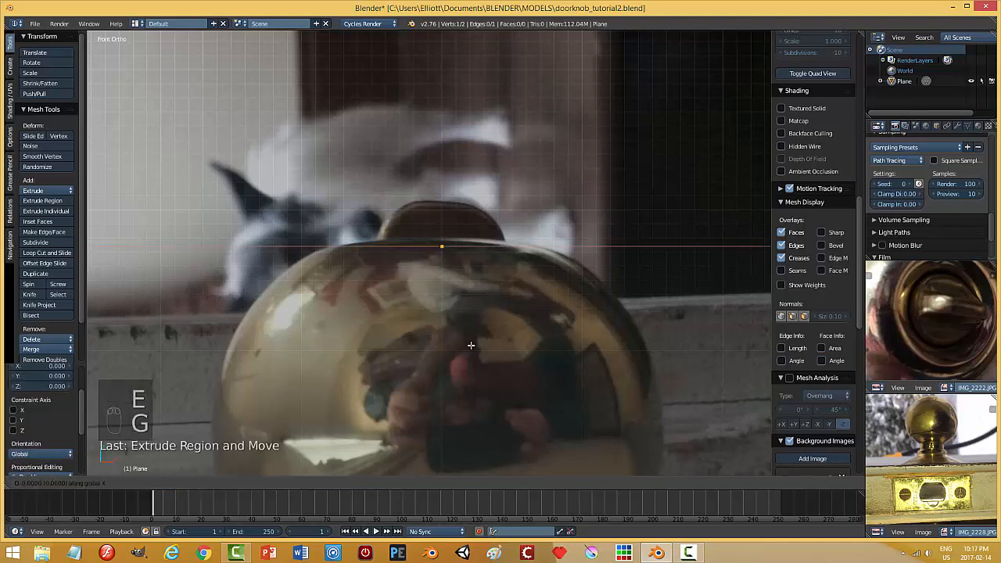
{"action": "left_click", "coordinate": [531, 347]}
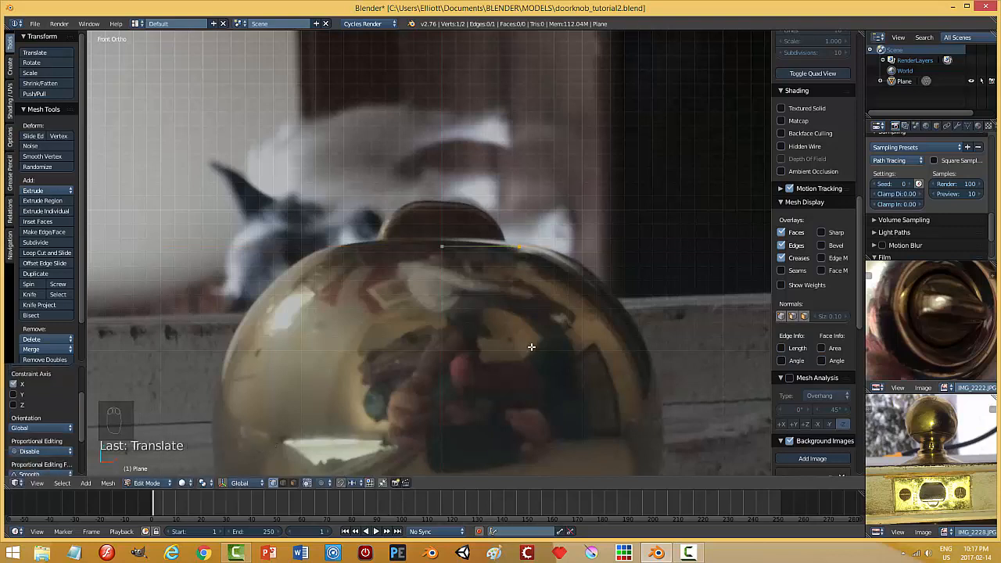
{"action": "key", "text": "e"}
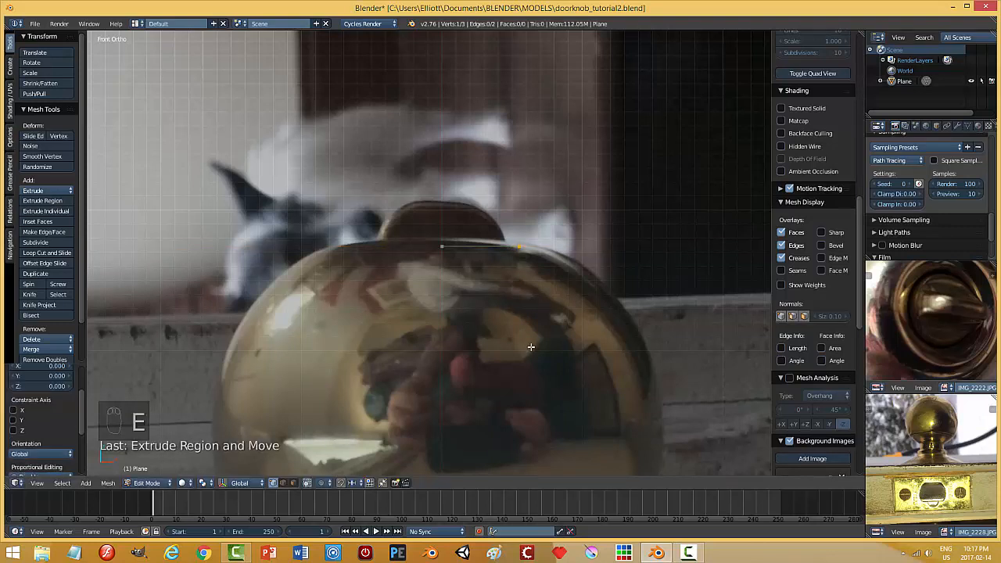
{"action": "key", "text": "g"}
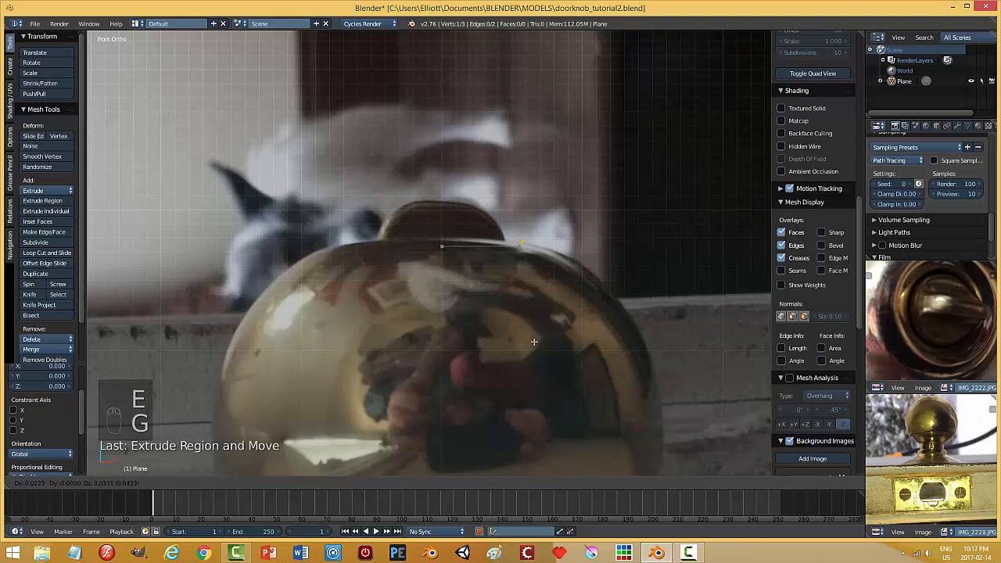
{"action": "left_click", "coordinate": [534, 342]}
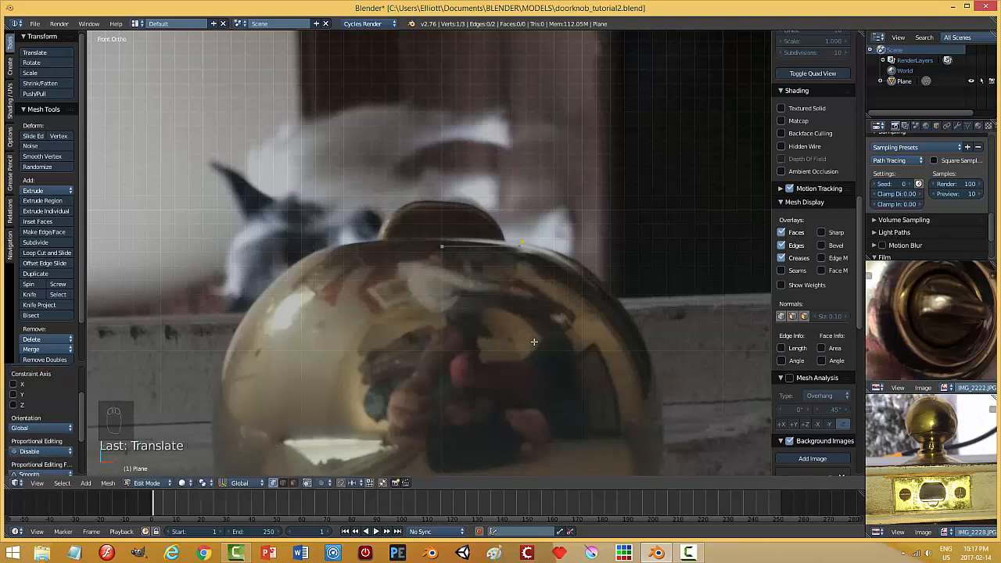
Step: Extrude two more vertices along the start of the knob's upper-right curve, following the reference outline
{"action": "key", "text": "e"}
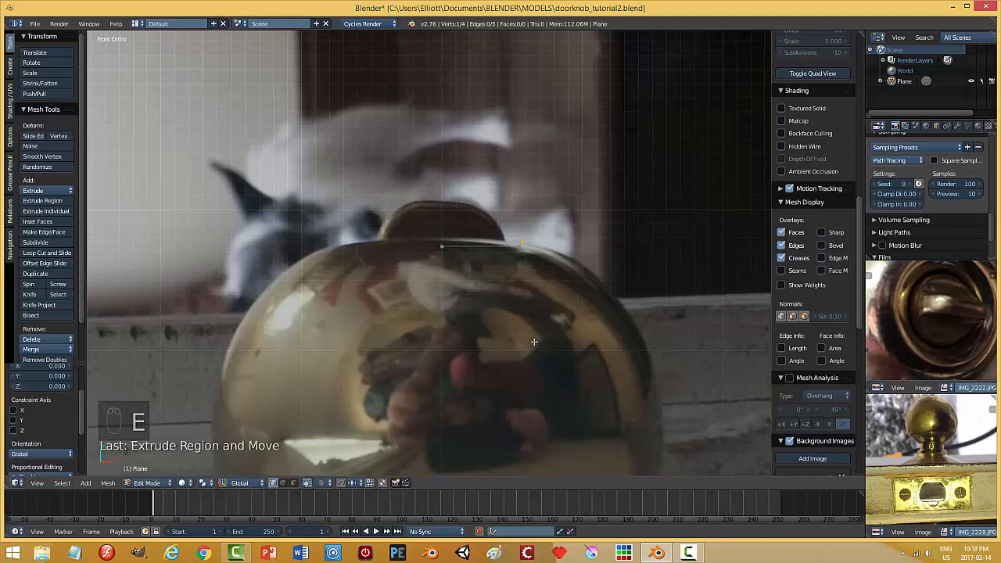
{"action": "key", "text": "g"}
{"action": "left_click", "coordinate": [575, 352]}
{"action": "key", "text": "e"}
{"action": "key", "text": "g"}
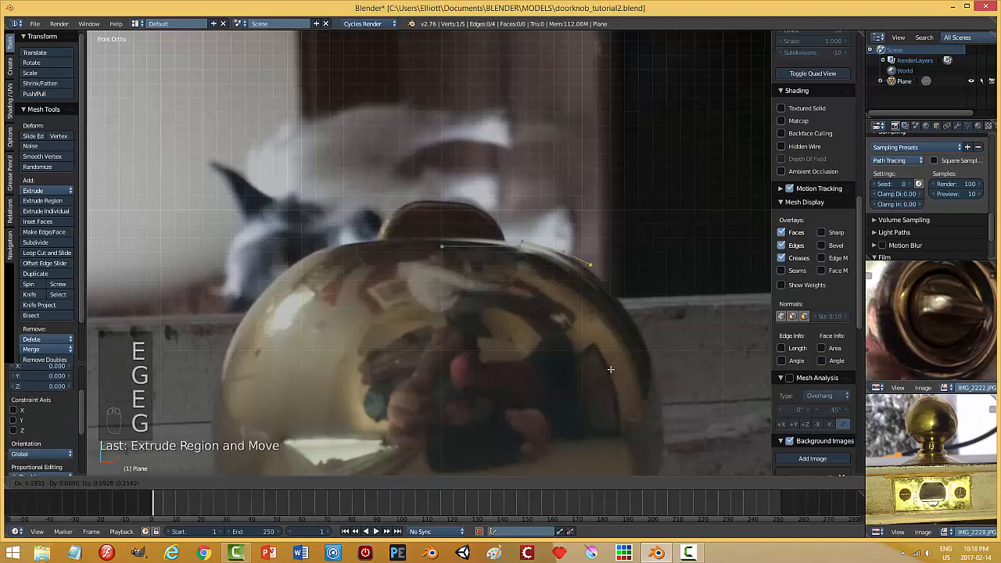
{"action": "left_click", "coordinate": [616, 377]}
Step: Hide the 3D view's properties region and extrude two further vertices down the knob's upper-right shoulder
{"action": "scroll", "coordinate": [616, 377], "scroll_direction": "up", "scroll_amount": 2}
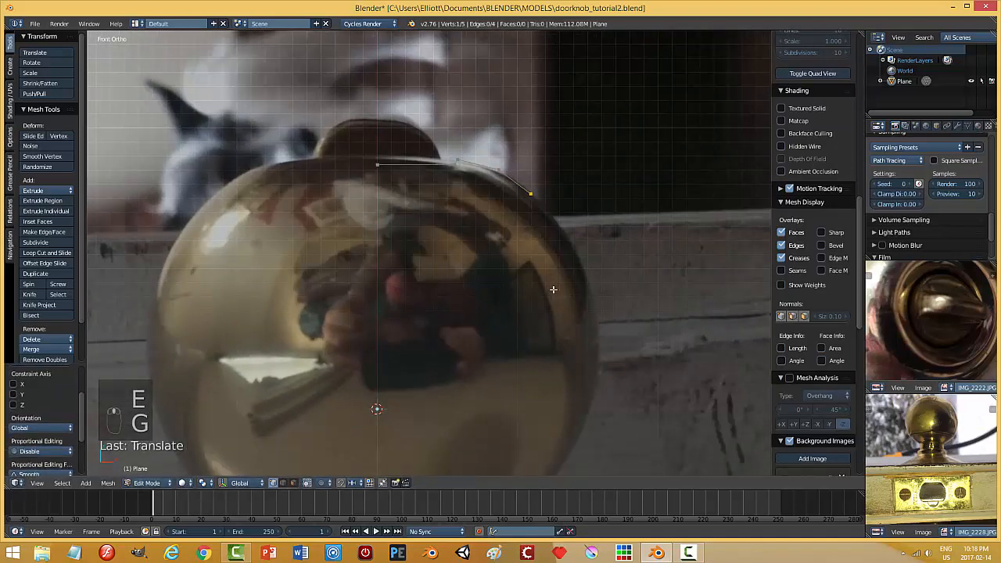
{"action": "key", "text": "n"}
{"action": "key", "text": "e"}
{"action": "key", "text": "g"}
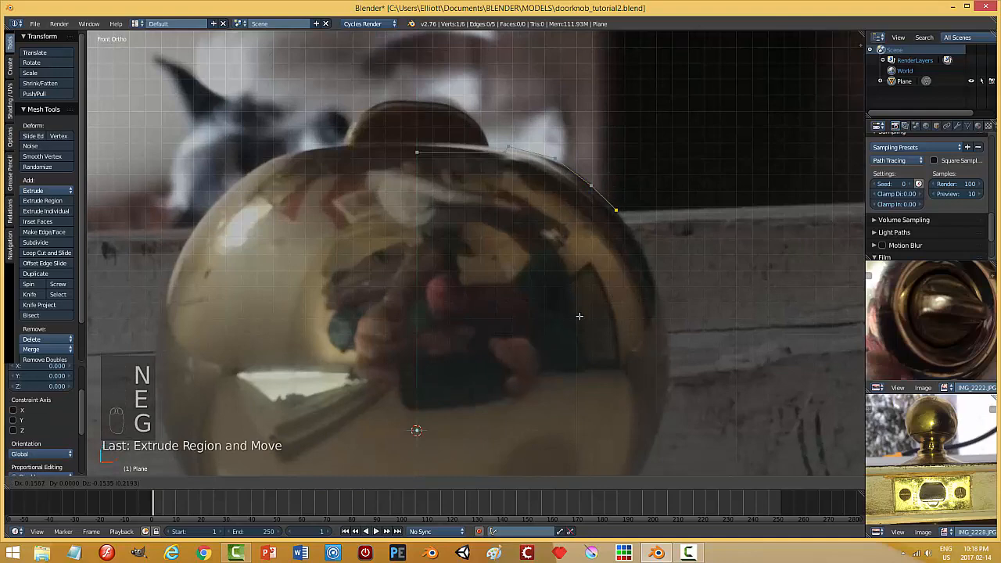
{"action": "left_click", "coordinate": [582, 321]}
{"action": "middle_click_drag", "start_coordinate": [596, 336], "coordinate": [554, 279], "text": "shift"}
{"action": "key", "text": "e"}
{"action": "key", "text": "g"}
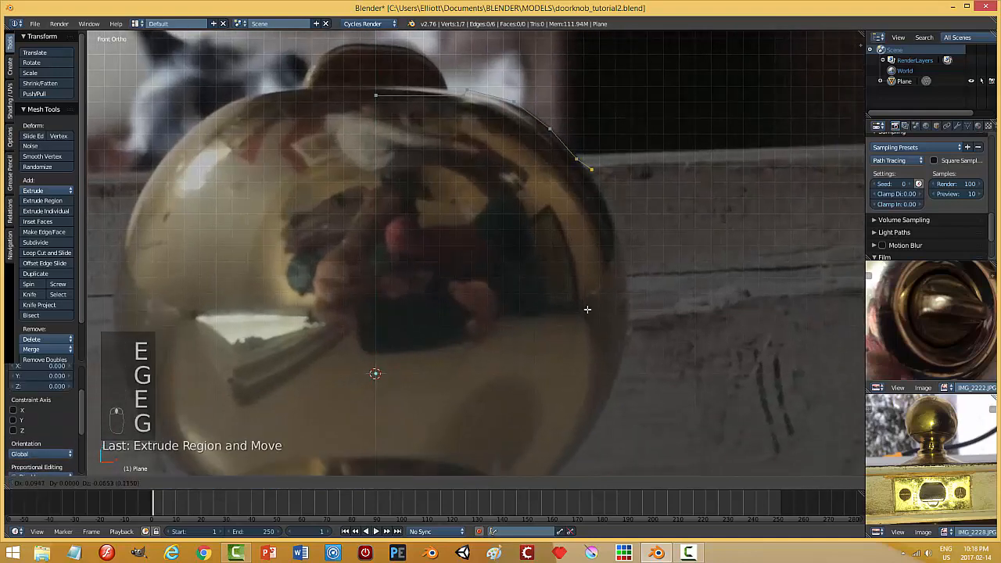
{"action": "left_click", "coordinate": [591, 327]}
Step: Extrude two vertices down the steeper part of the knob's right outline, above its widest point
{"action": "middle_click_drag", "start_coordinate": [591, 327], "coordinate": [572, 287], "text": "shift"}
{"action": "key", "text": "e"}
{"action": "key", "text": "g"}
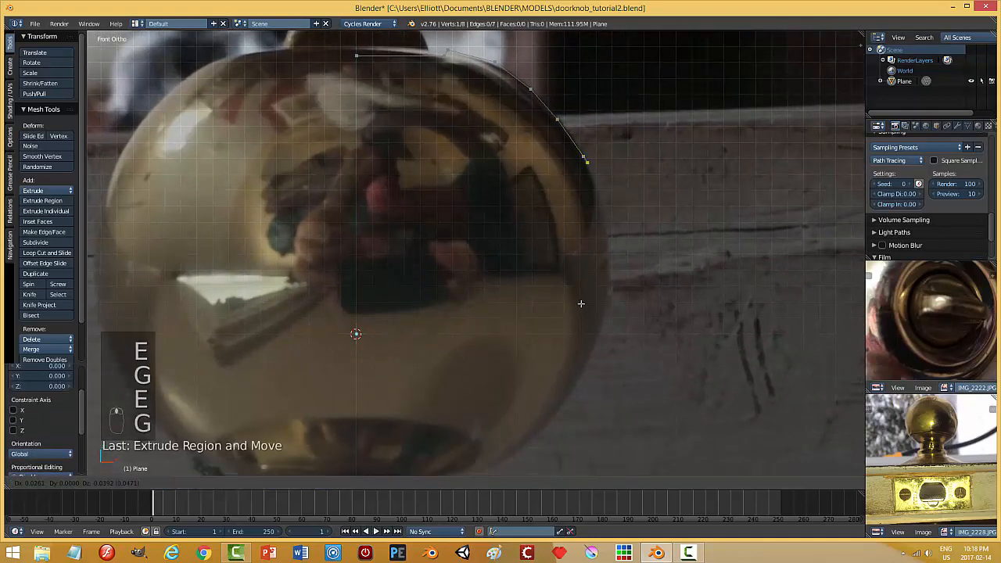
{"action": "left_click", "coordinate": [593, 337]}
{"action": "middle_click_drag", "start_coordinate": [593, 337], "coordinate": [560, 269], "text": "shift"}
{"action": "key", "text": "e"}
{"action": "left_click", "coordinate": [559, 273]}
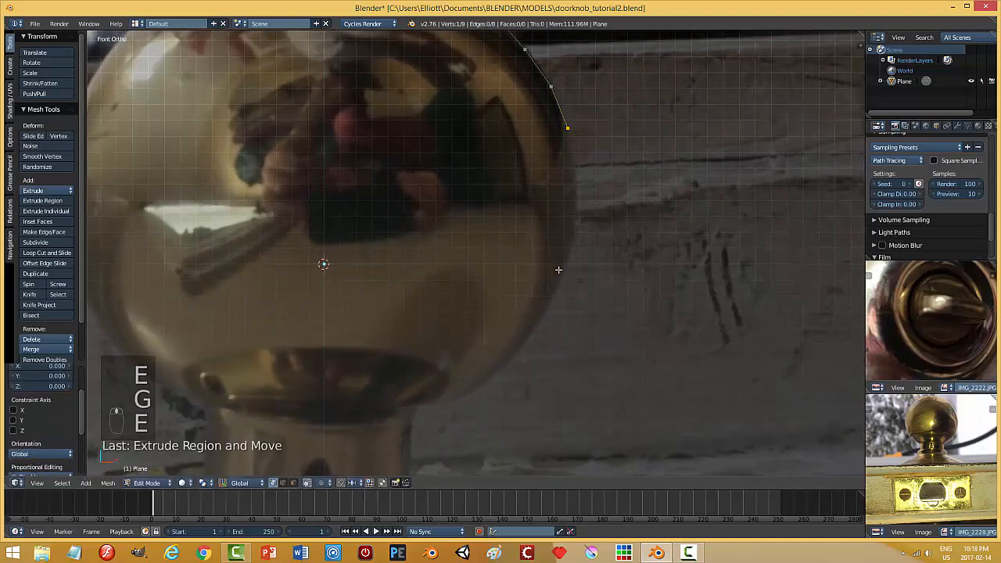
{"action": "key", "text": "g"}
{"action": "left_click", "coordinate": [569, 321]}
Step: Extrude one vertex straight down the outline to the knob's widest point on the right side
{"action": "middle_click_drag", "start_coordinate": [569, 321], "coordinate": [554, 287], "text": "shift"}
{"action": "key", "text": "e"}
{"action": "left_click", "coordinate": [555, 290]}
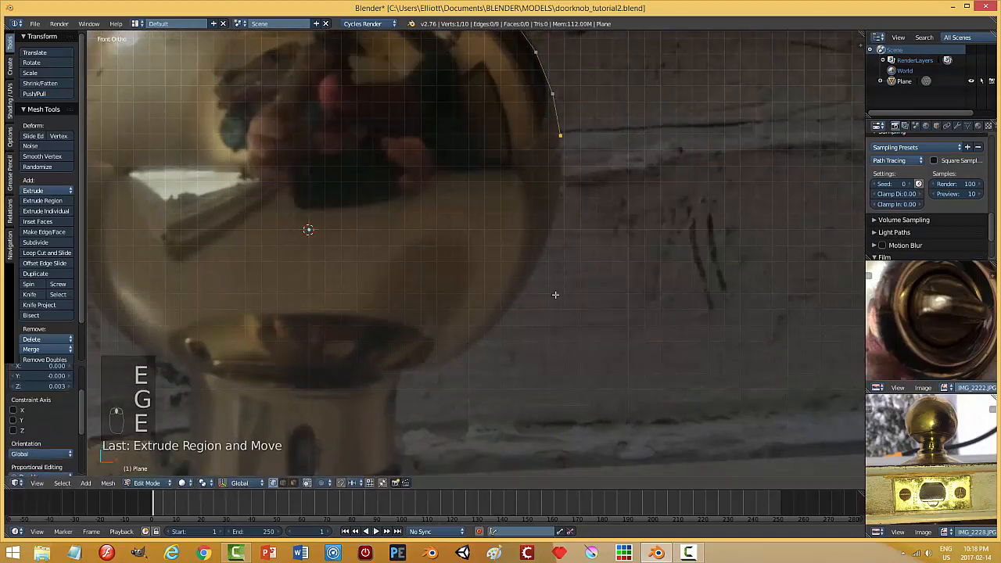
{"action": "key", "text": "g"}
{"action": "left_click", "coordinate": [557, 332]}
{"action": "middle_click_drag", "start_coordinate": [577, 321], "coordinate": [570, 287], "text": "shift"}
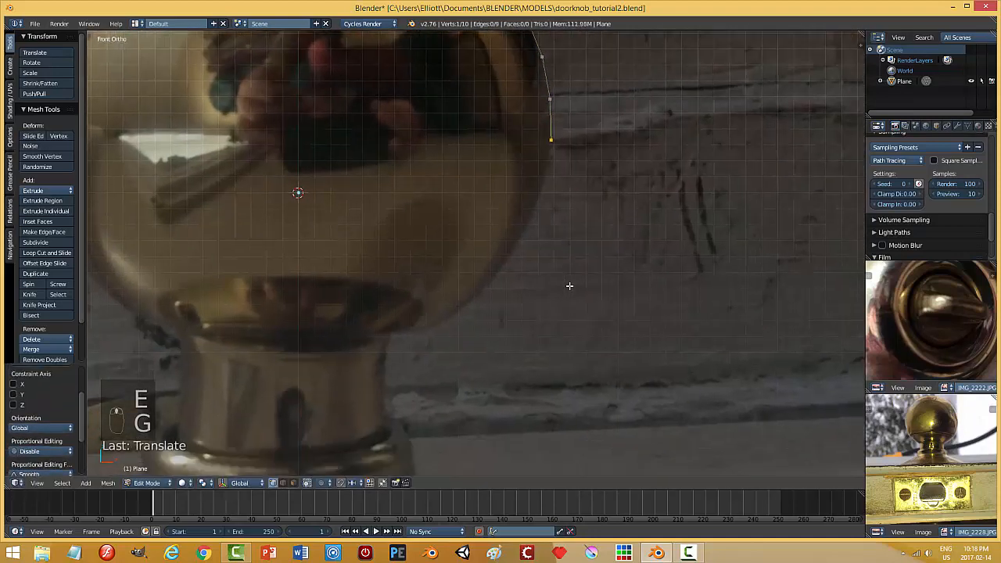
Step: Extrude two vertices below the knob's widest point, curving the profile inward along the lower-right outline
{"action": "key", "text": "e"}
{"action": "left_click", "coordinate": [569, 288]}
{"action": "key", "text": "g"}
{"action": "left_click", "coordinate": [561, 331]}
{"action": "key", "text": "e"}
{"action": "left_click", "coordinate": [561, 337]}
{"action": "key", "text": "g"}
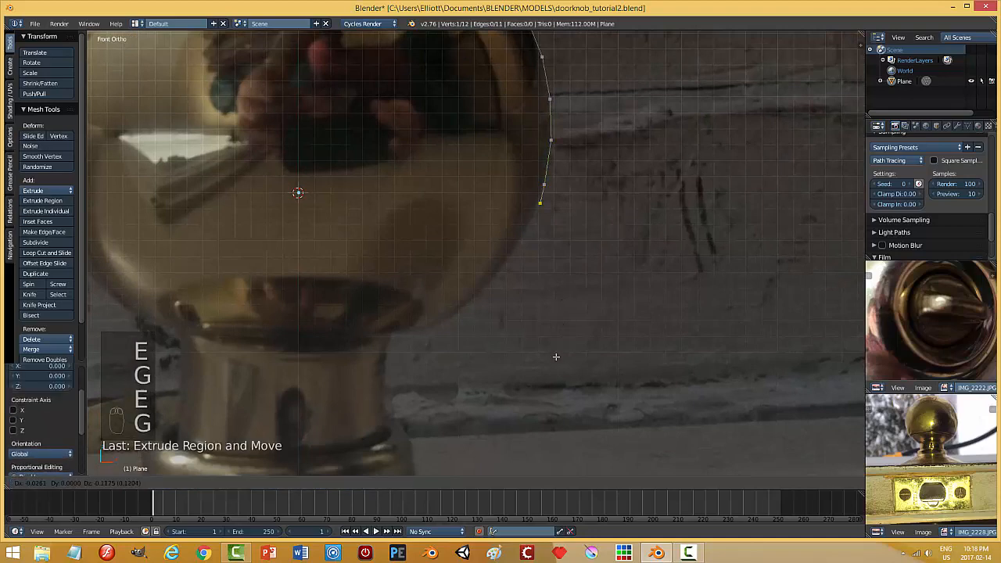
{"action": "left_click", "coordinate": [553, 363]}
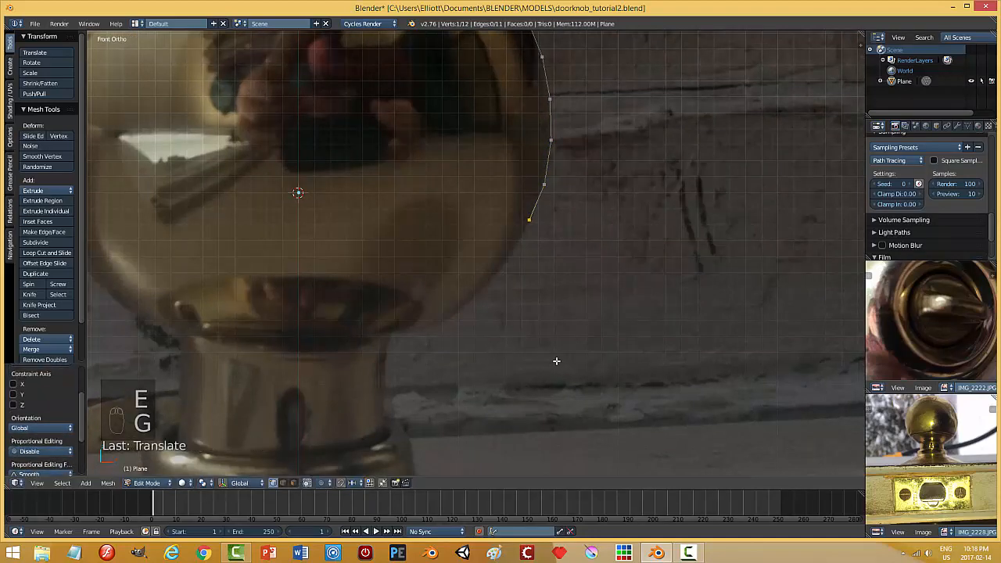
Step: Extrude one more vertex down and inward along the knob's lower-right outline in the reference photo
{"action": "middle_click_drag", "start_coordinate": [574, 333], "coordinate": [587, 286], "text": "shift"}
{"action": "key", "text": "e"}
{"action": "left_click", "coordinate": [576, 313]}
{"action": "key", "text": "g"}
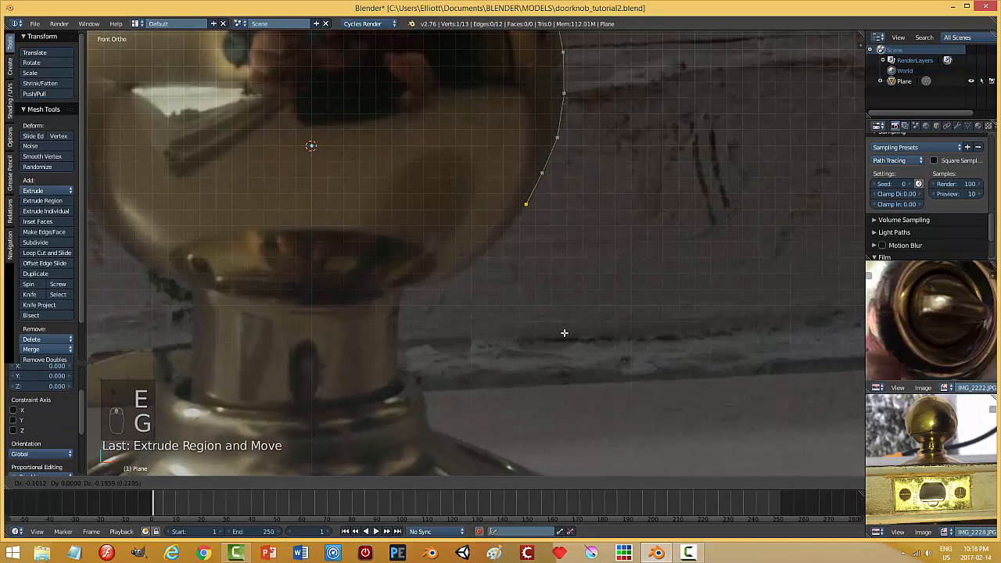
{"action": "left_click", "coordinate": [564, 333]}
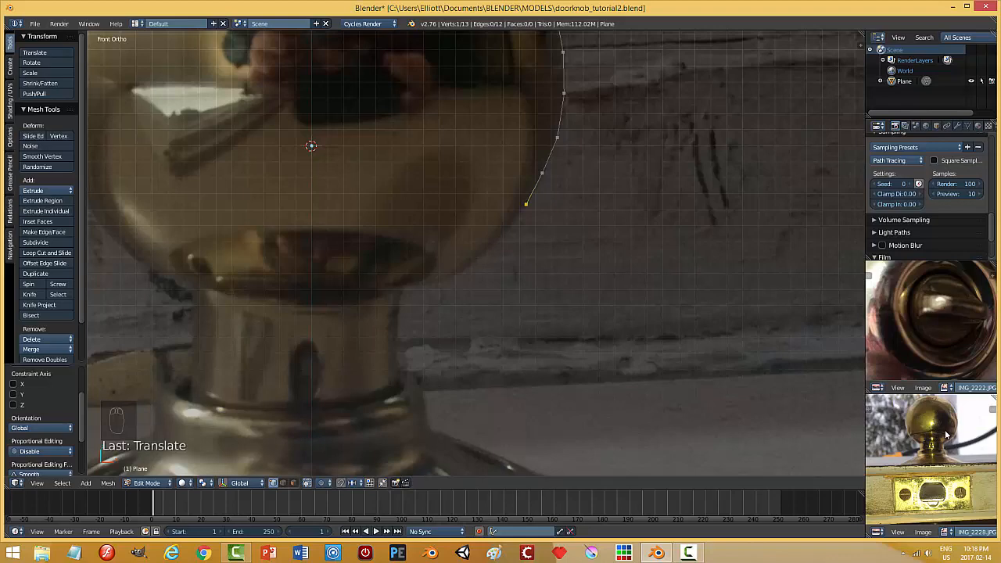
Step: Extrude a vertex slightly inward and another slightly down to form a small seam notch on the knob's lower-right outline
{"action": "scroll", "coordinate": [699, 334], "scroll_direction": "down", "scroll_amount": 2}
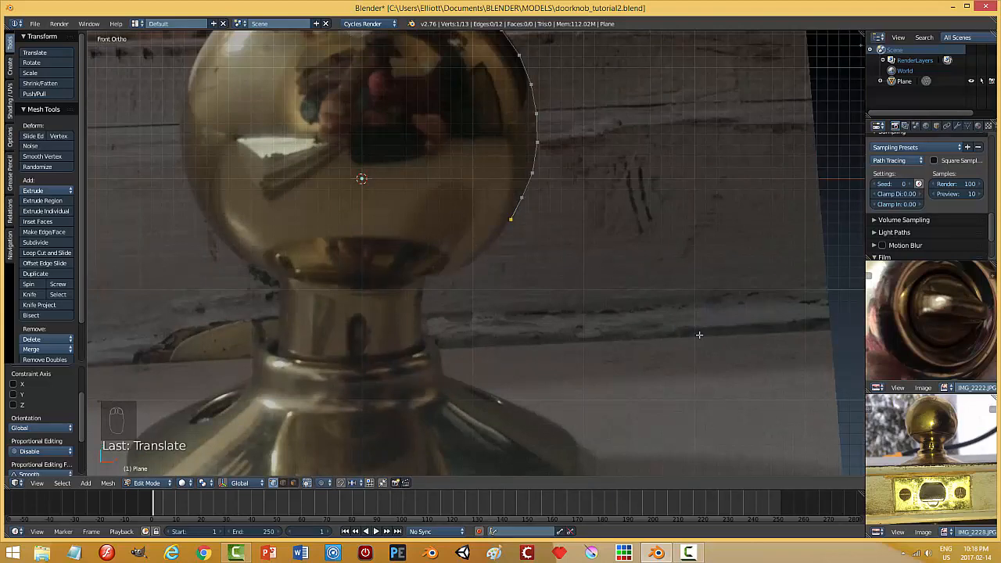
{"action": "scroll", "coordinate": [626, 331], "scroll_direction": "up", "scroll_amount": 1}
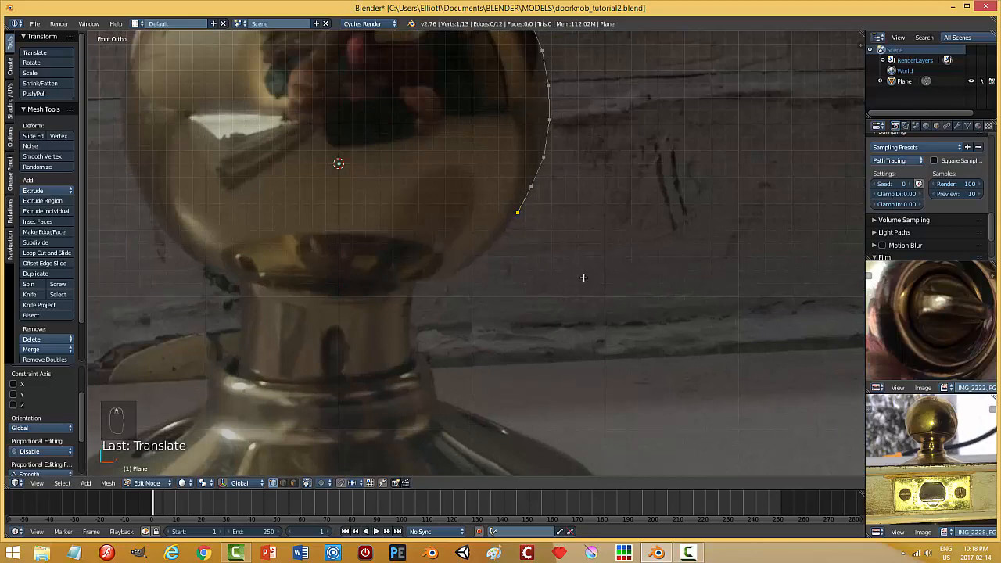
{"action": "scroll", "coordinate": [583, 277], "scroll_direction": "up", "scroll_amount": 1}
{"action": "key", "text": "e"}
{"action": "key", "text": "g"}
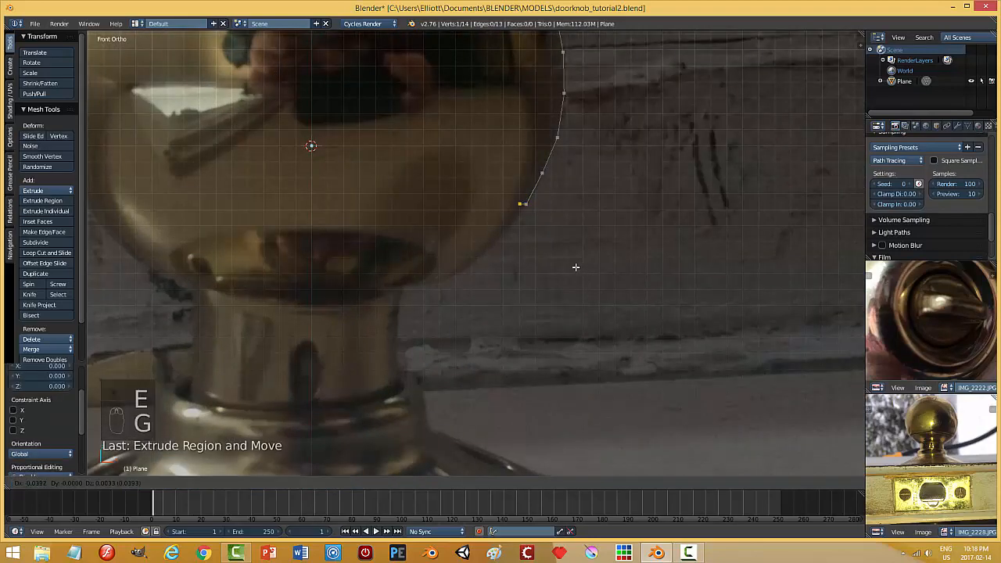
{"action": "left_click", "coordinate": [576, 266]}
{"action": "key", "text": "e"}
{"action": "key", "text": "g"}
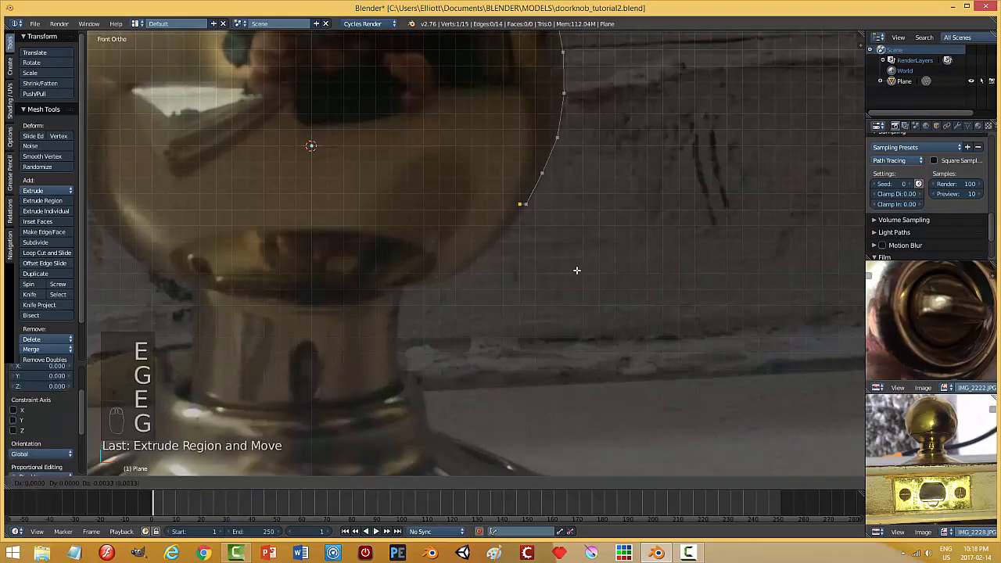
{"action": "left_click", "coordinate": [578, 277]}
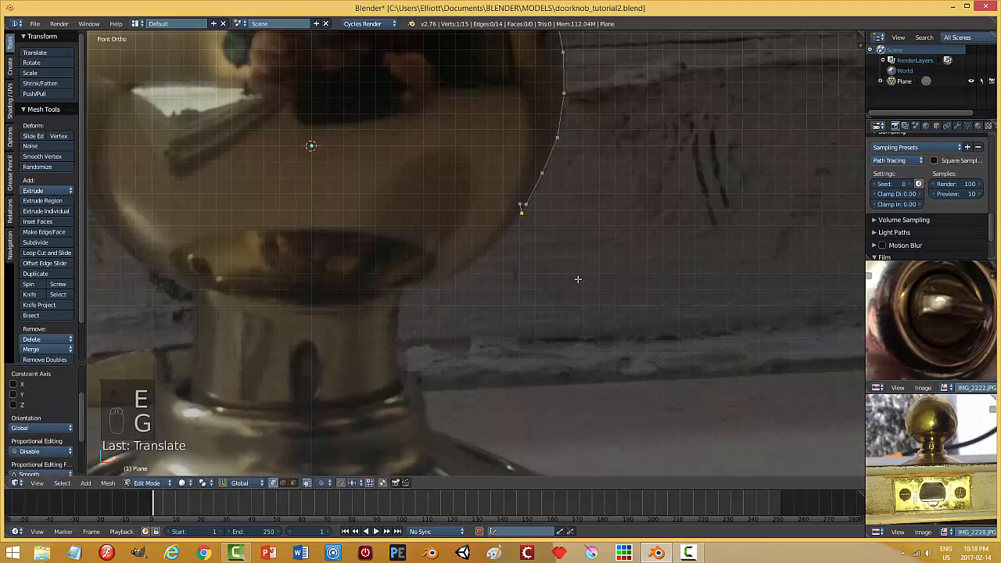
Step: Extrude three vertices from the seam notch down and inward along the knob's lower-right curve towards the neck
{"action": "key", "text": "e"}
{"action": "left_click", "coordinate": [578, 279]}
{"action": "key", "text": "g"}
{"action": "left_click", "coordinate": [559, 301]}
{"action": "key", "text": "e"}
{"action": "left_click", "coordinate": [558, 302]}
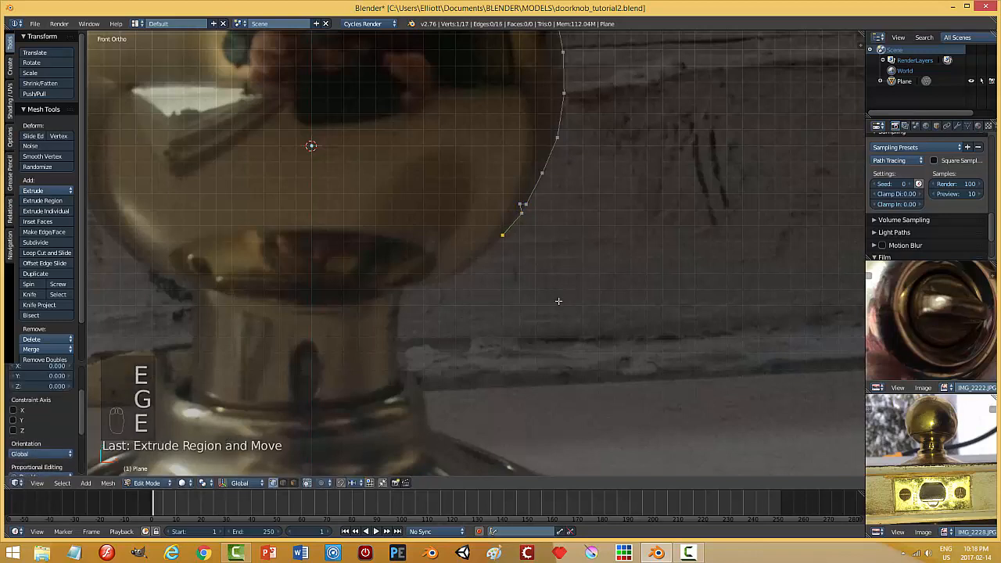
{"action": "key", "text": "g"}
{"action": "left_click", "coordinate": [527, 331]}
{"action": "key", "text": "e"}
{"action": "left_click", "coordinate": [528, 331]}
{"action": "key", "text": "g"}
{"action": "left_click", "coordinate": [492, 349]}
Step: Extrude two vertices nearly horizontally inward under the knob to the neck, and a third slightly outward at the neck's upper edge
{"action": "key", "text": "e"}
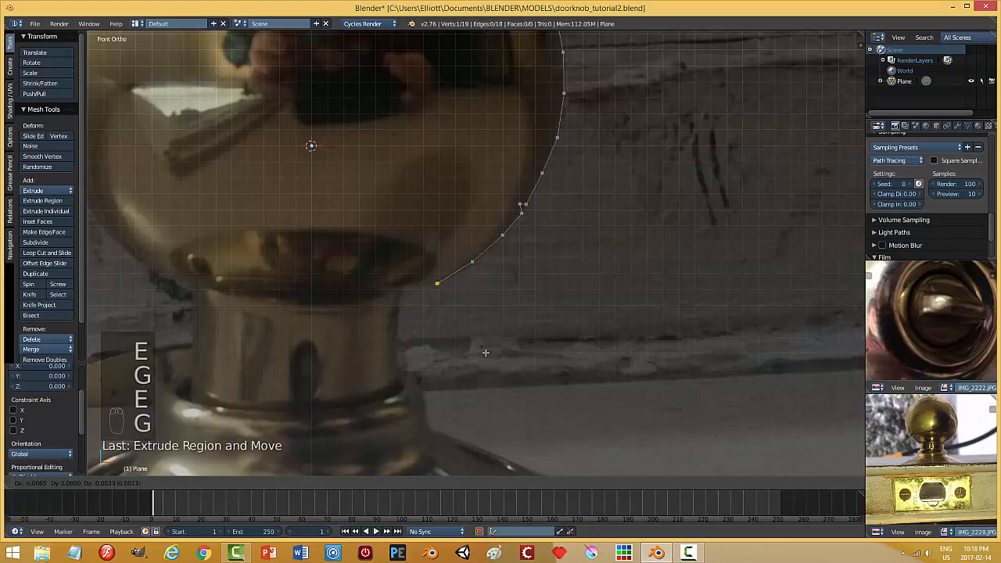
{"action": "left_click", "coordinate": [475, 351]}
{"action": "key", "text": "e"}
{"action": "left_click", "coordinate": [462, 352]}
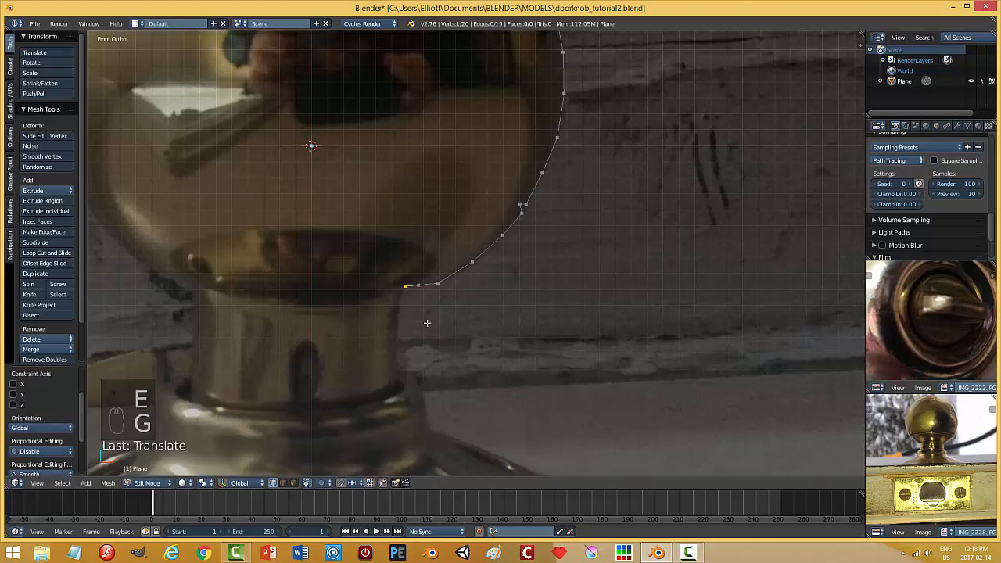
{"action": "key", "text": "g"}
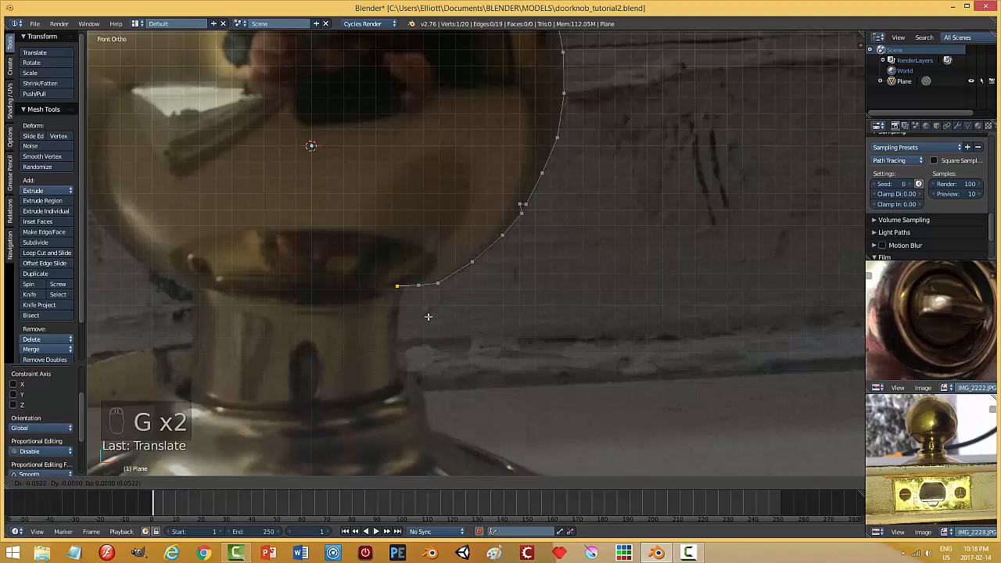
{"action": "left_click", "coordinate": [429, 317]}
{"action": "key", "text": "e"}
{"action": "key", "text": "g"}
{"action": "left_click", "coordinate": [435, 321]}
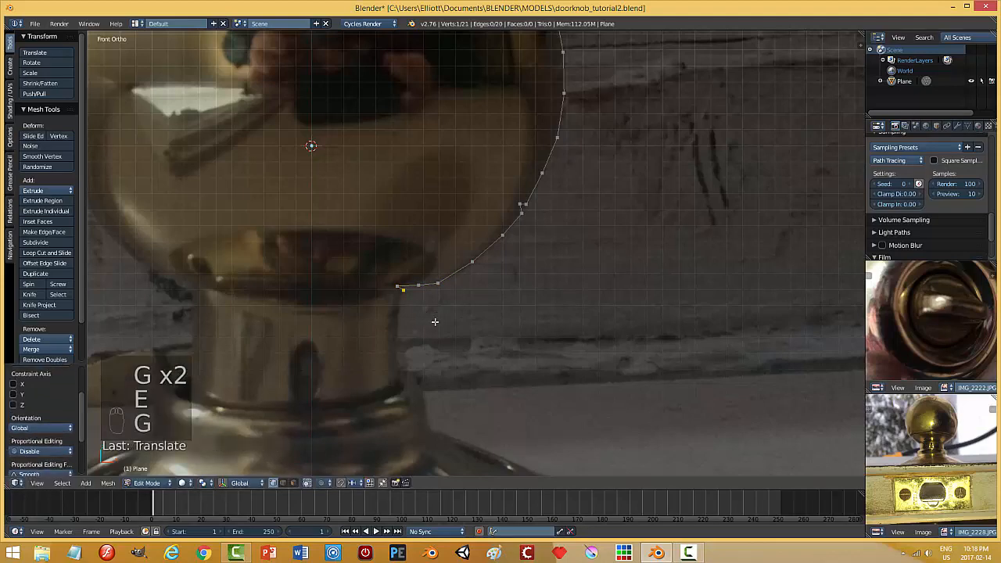
Step: Extrude three vertices down the right side of the neck, following its outline
{"action": "middle_click_drag", "start_coordinate": [471, 316], "coordinate": [477, 284], "text": "shift"}
{"action": "key", "text": "e"}
{"action": "left_click", "coordinate": [473, 296]}
{"action": "key", "text": "g"}
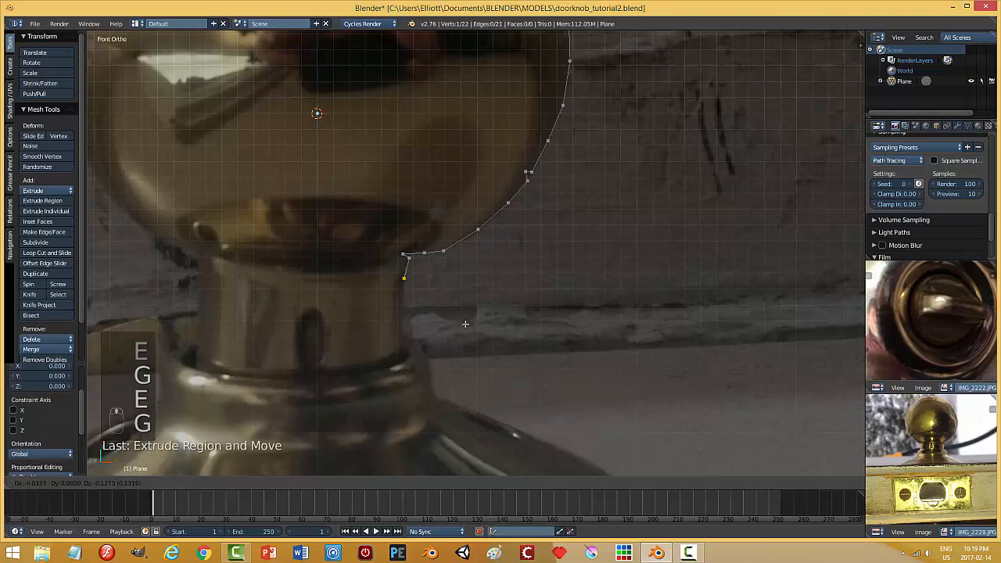
{"action": "left_click", "coordinate": [466, 323]}
{"action": "middle_click_drag", "start_coordinate": [466, 323], "coordinate": [472, 257], "text": "shift"}
{"action": "key", "text": "e"}
{"action": "left_click", "coordinate": [470, 289]}
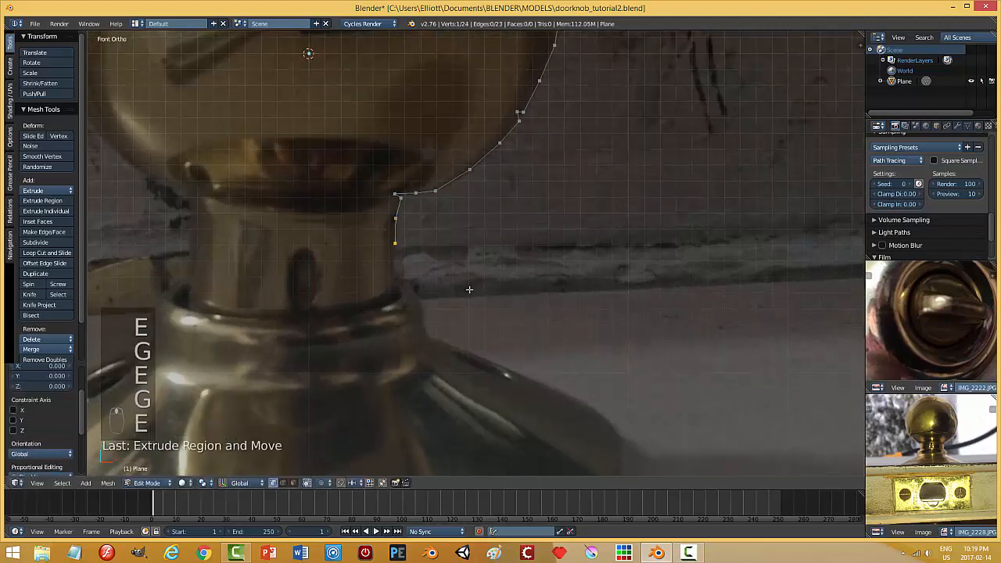
{"action": "key", "text": "g"}
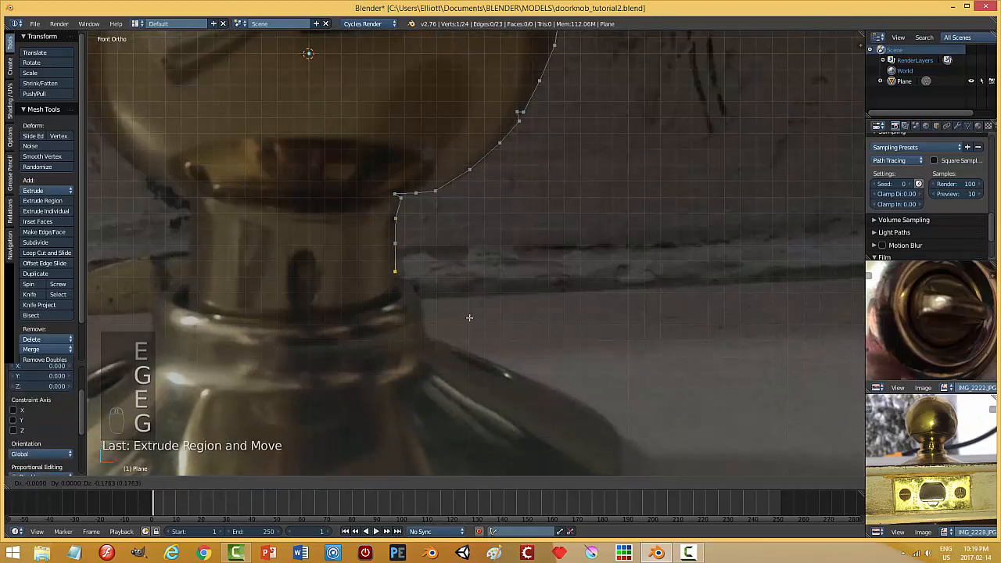
{"action": "left_click", "coordinate": [470, 318]}
Step: Extrude two vertices outward at the foot of the neck, starting the collar's upper edge
{"action": "middle_click_drag", "start_coordinate": [490, 306], "coordinate": [489, 263], "text": "shift"}
{"action": "scroll", "coordinate": [491, 268], "scroll_direction": "up", "scroll_amount": 1}
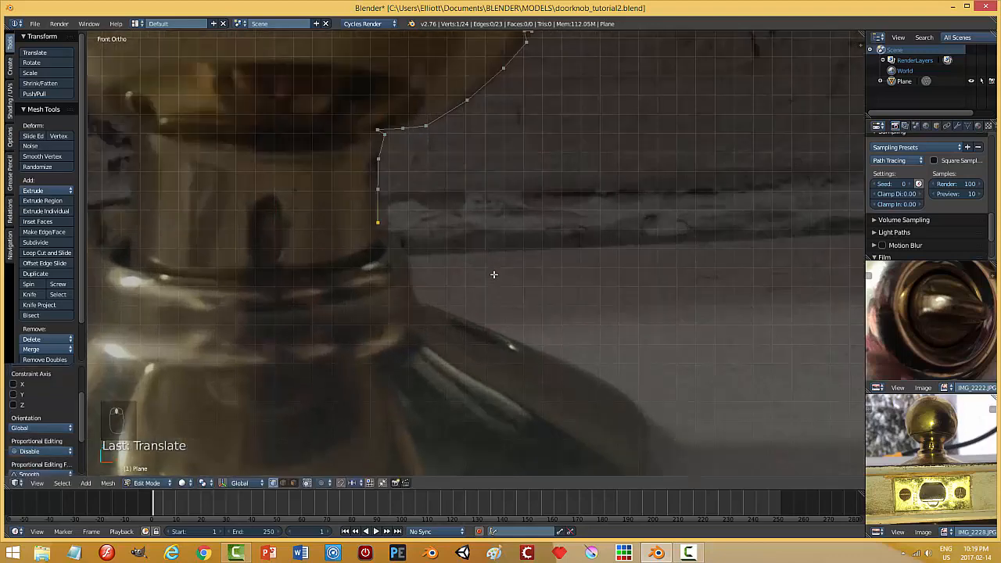
{"action": "key", "text": "e"}
{"action": "key", "text": "g"}
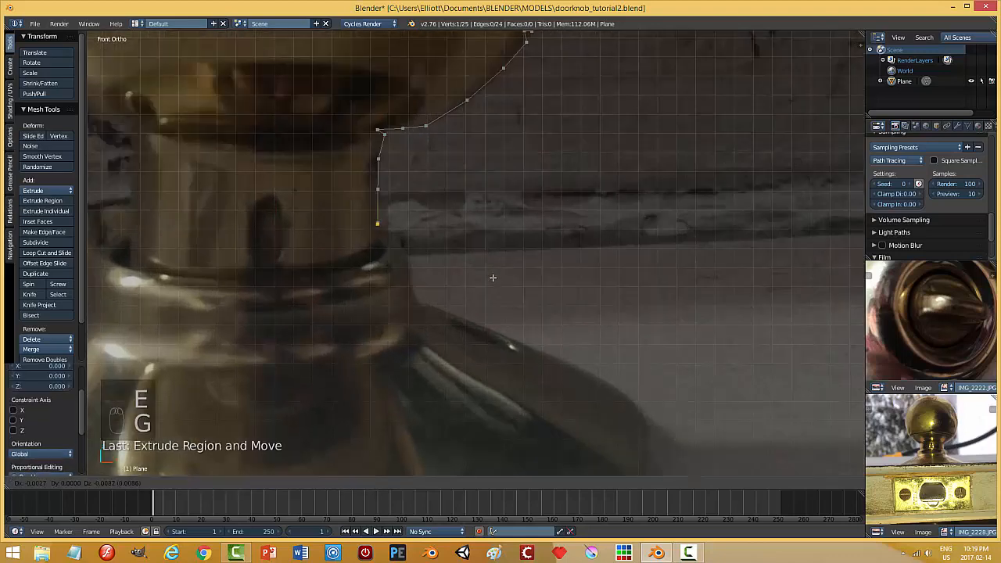
{"action": "left_click", "coordinate": [499, 278]}
{"action": "key", "text": "e"}
{"action": "key", "text": "g"}
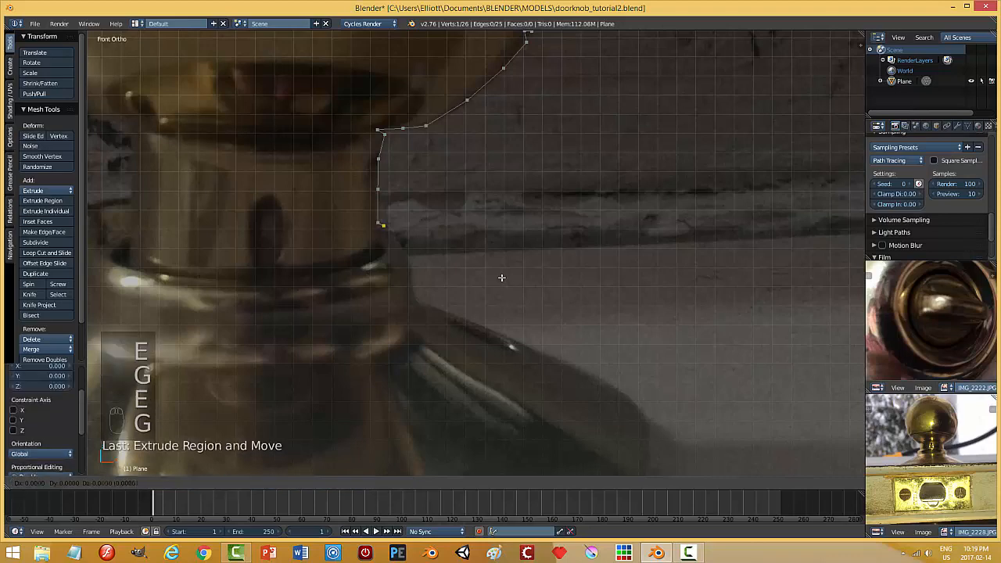
{"action": "left_click", "coordinate": [510, 284]}
Step: Extrude three vertices around the collar's rounded shoulder and down its right side
{"action": "middle_click_drag", "start_coordinate": [510, 284], "coordinate": [512, 238], "text": "shift"}
{"action": "key", "text": "e"}
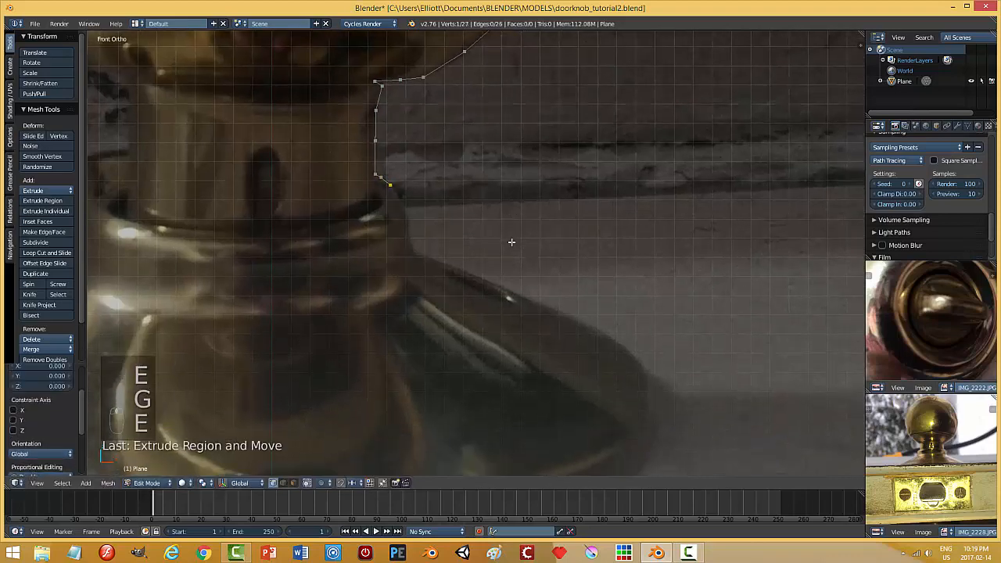
{"action": "key", "text": "g"}
{"action": "left_click", "coordinate": [523, 256]}
{"action": "key", "text": "e"}
{"action": "key", "text": "g"}
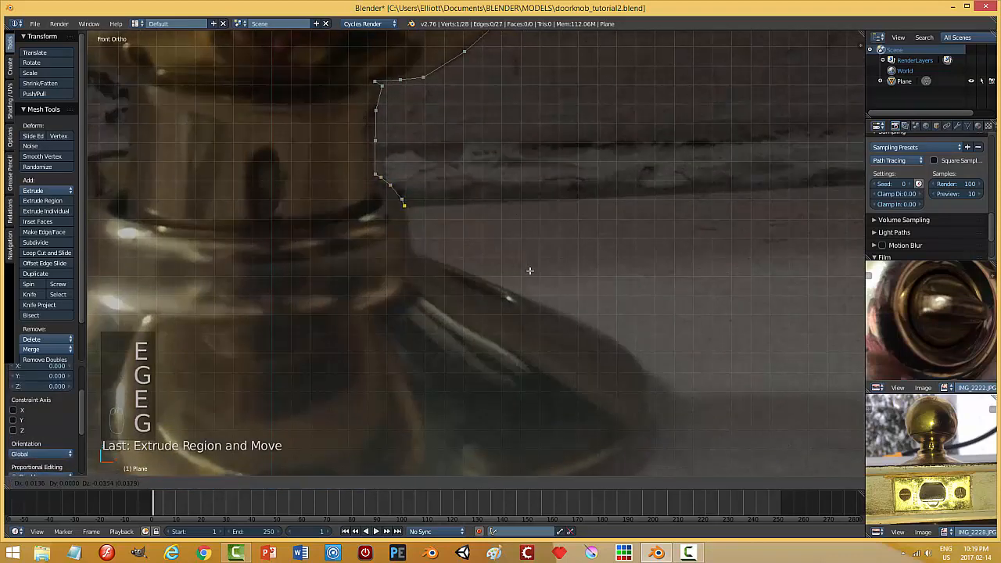
{"action": "left_click", "coordinate": [529, 276]}
{"action": "key", "text": "e"}
{"action": "key", "text": "g"}
{"action": "left_click", "coordinate": [531, 295]}
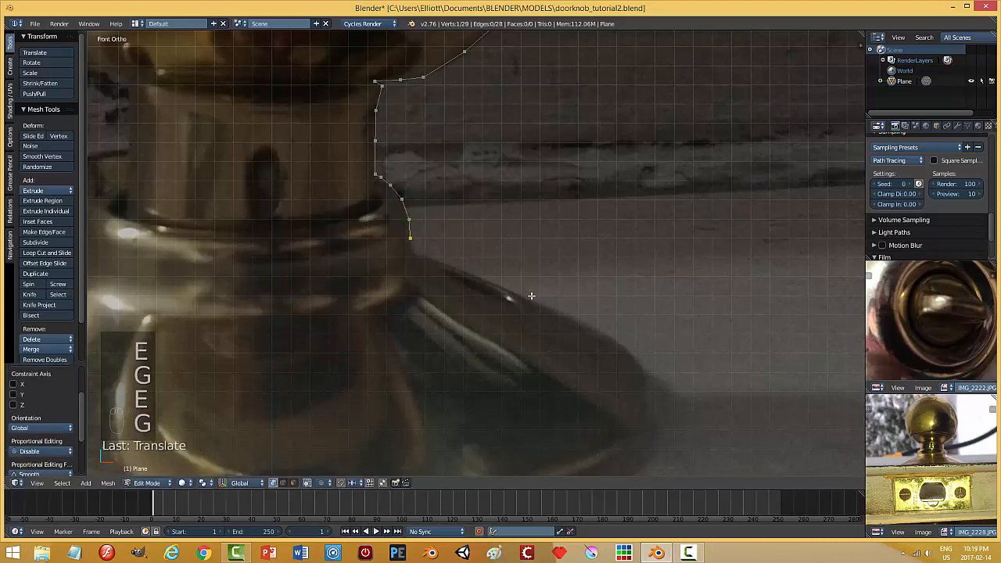
Step: Extrude two vertices at the collar's lower edge, turning the profile outward towards the flared base
{"action": "middle_click_drag", "start_coordinate": [532, 287], "coordinate": [527, 245], "text": "shift"}
{"action": "key", "text": "e"}
{"action": "key", "text": "g"}
{"action": "left_click", "coordinate": [529, 259]}
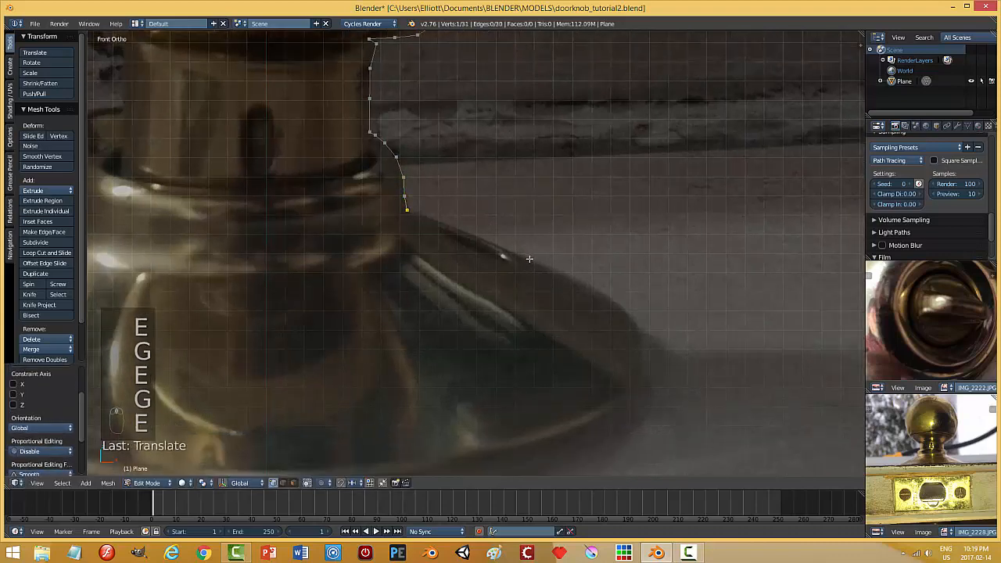
{"action": "key", "text": "e"}
{"action": "key", "text": "g"}
{"action": "left_click", "coordinate": [540, 277]}
Step: Extrude a vertex from the collar's foot and move it along the sloping base to its outer shoulder
{"action": "middle_click_drag", "start_coordinate": [540, 277], "coordinate": [530, 225], "text": "shift"}
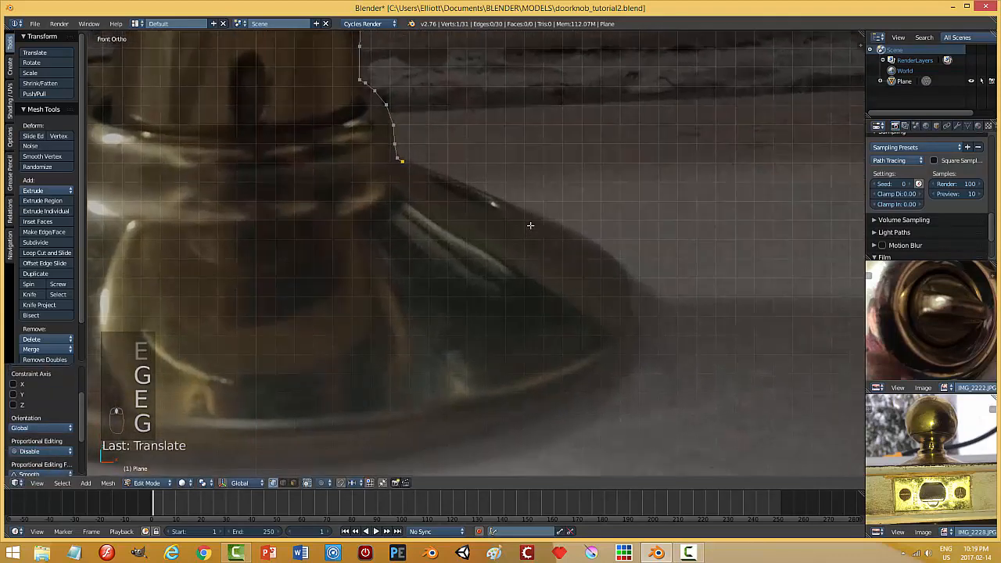
{"action": "key", "text": "e"}
{"action": "key", "text": "g"}
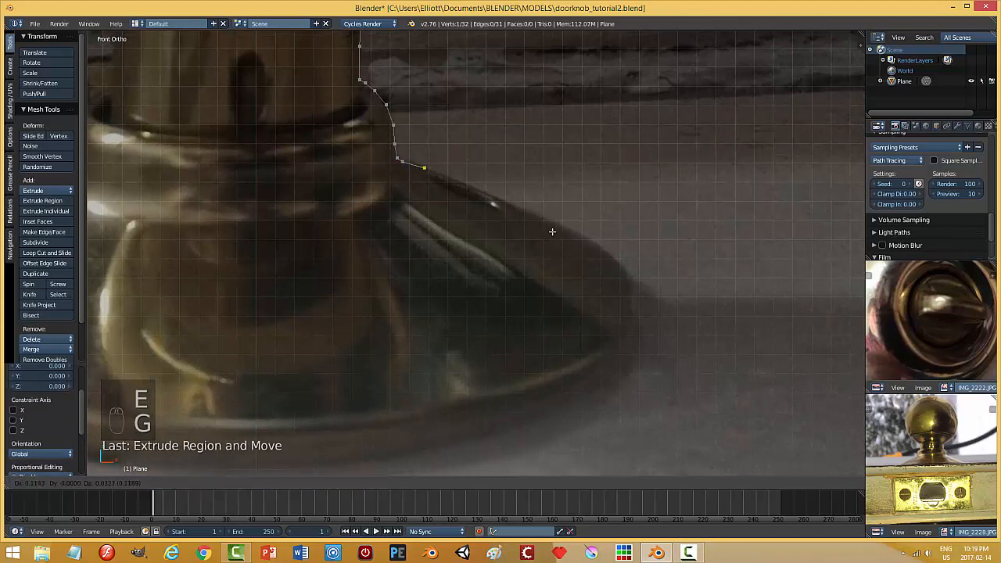
{"action": "left_click", "coordinate": [552, 234]}
{"action": "middle_click_drag", "start_coordinate": [568, 249], "coordinate": [527, 189], "text": "shift"}
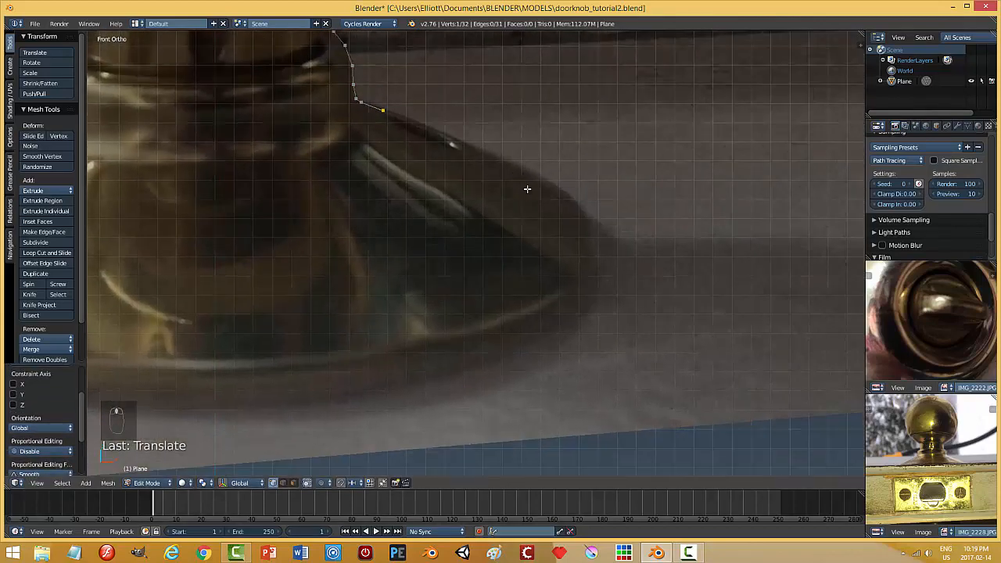
{"action": "key", "text": "g"}
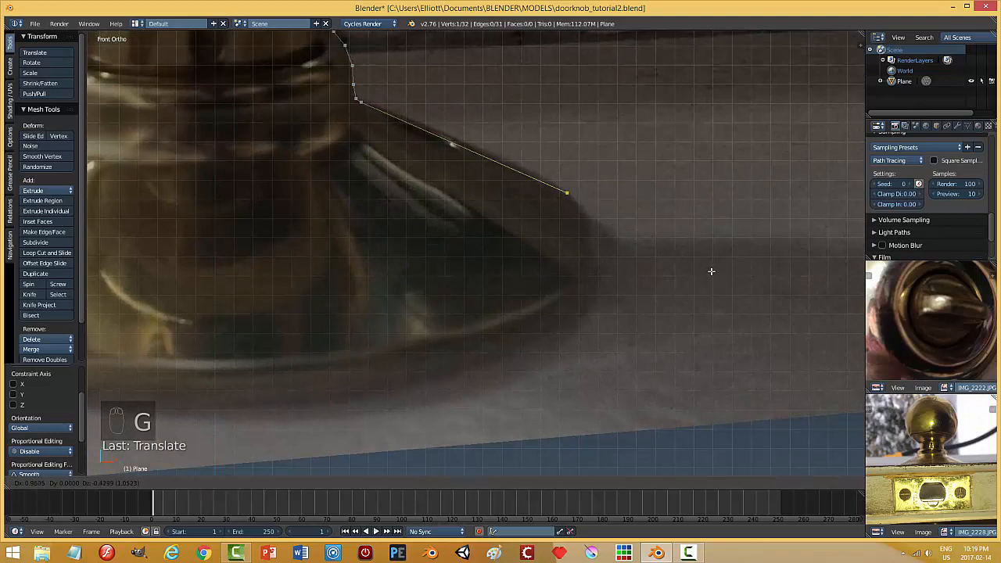
{"action": "left_click", "coordinate": [713, 271]}
Step: Extrude two vertices from the base's outer shoulder, curving the profile down to the widest point of the rim
{"action": "middle_click_drag", "start_coordinate": [701, 277], "coordinate": [688, 212], "text": "shift"}
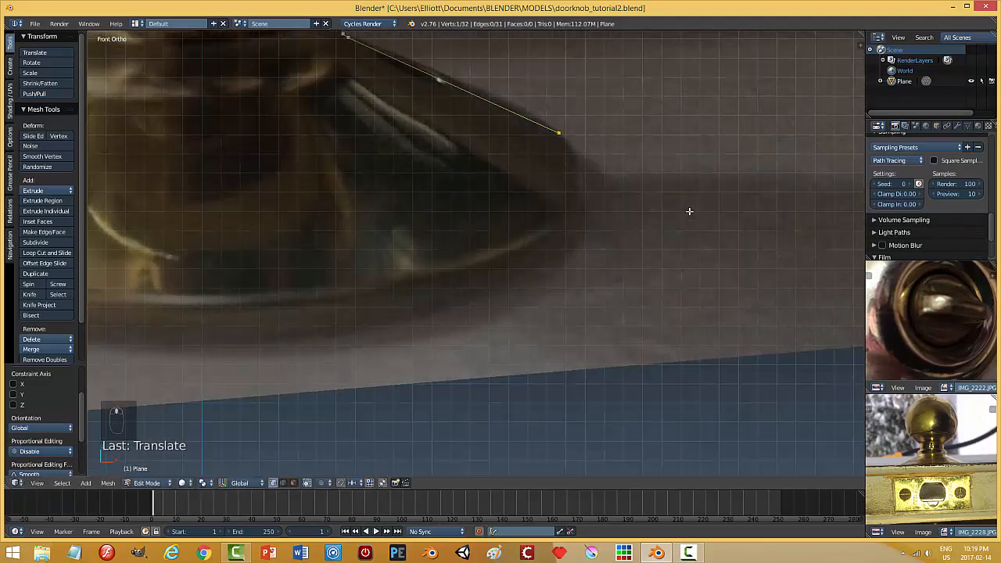
{"action": "key", "text": "e"}
{"action": "left_click", "coordinate": [697, 225]}
{"action": "key", "text": "e"}
{"action": "left_click", "coordinate": [699, 235]}
{"action": "key", "text": "g"}
{"action": "left_click", "coordinate": [701, 246]}
Step: Extrude two vertices below the rim's widest point, curving the profile back inward at the base's lower edge
{"action": "key", "text": "e"}
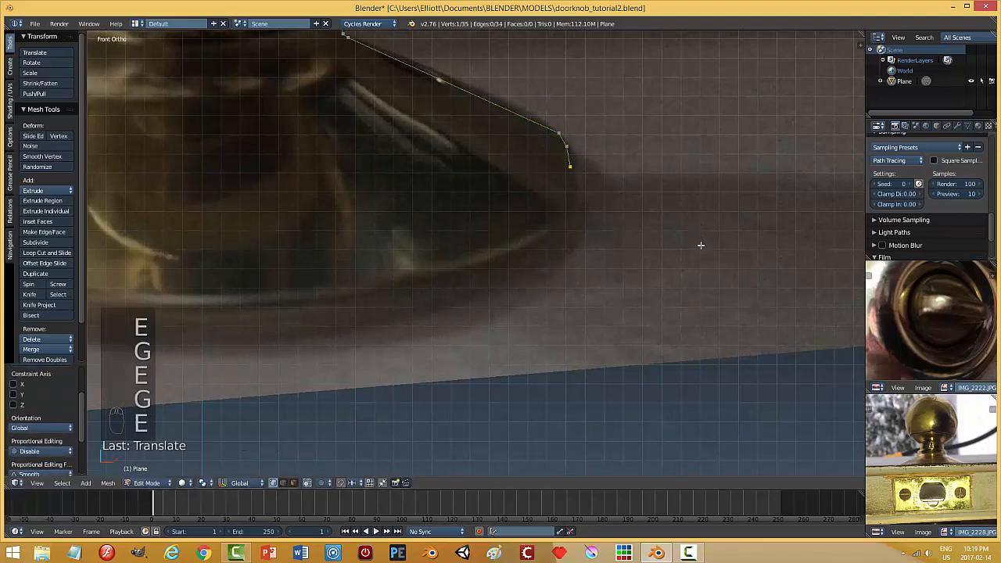
{"action": "left_click", "coordinate": [701, 252]}
{"action": "key", "text": "g"}
{"action": "left_click", "coordinate": [698, 262]}
{"action": "key", "text": "e"}
{"action": "left_click", "coordinate": [697, 266]}
{"action": "key", "text": "g"}
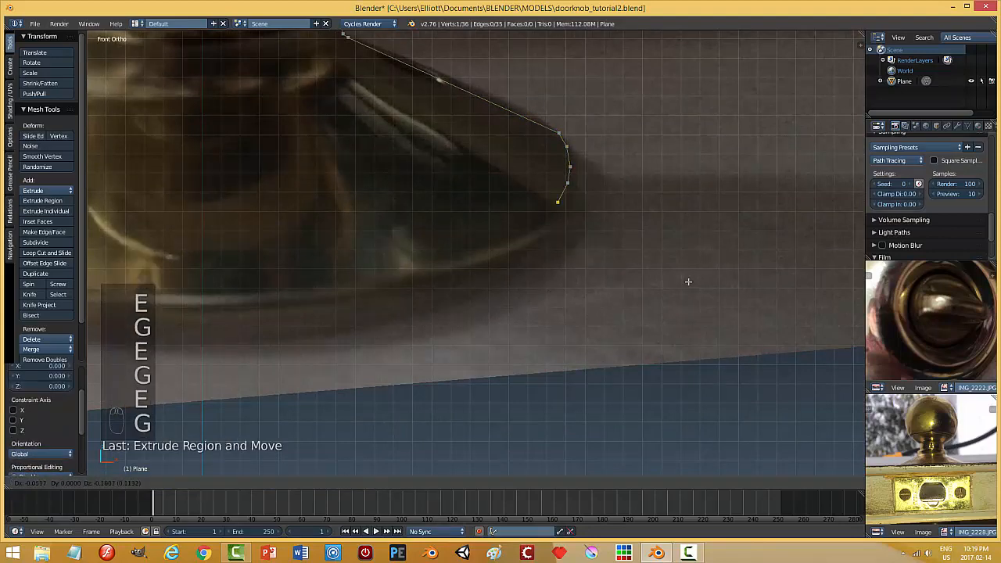
{"action": "left_click", "coordinate": [689, 282]}
Step: Extrude the last vertex along the X axis to the knob's vertical centre line, closing the profile's underside
{"action": "middle_click_drag", "start_coordinate": [669, 273], "coordinate": [680, 221], "text": "shift"}
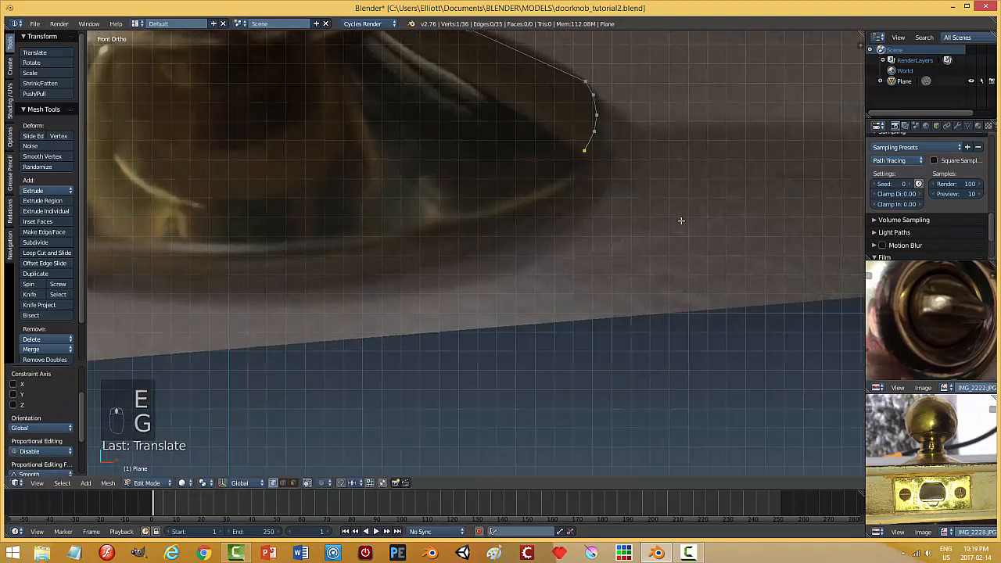
{"action": "key", "text": "e"}
{"action": "left_click", "coordinate": [681, 222]}
{"action": "key", "text": "g"}
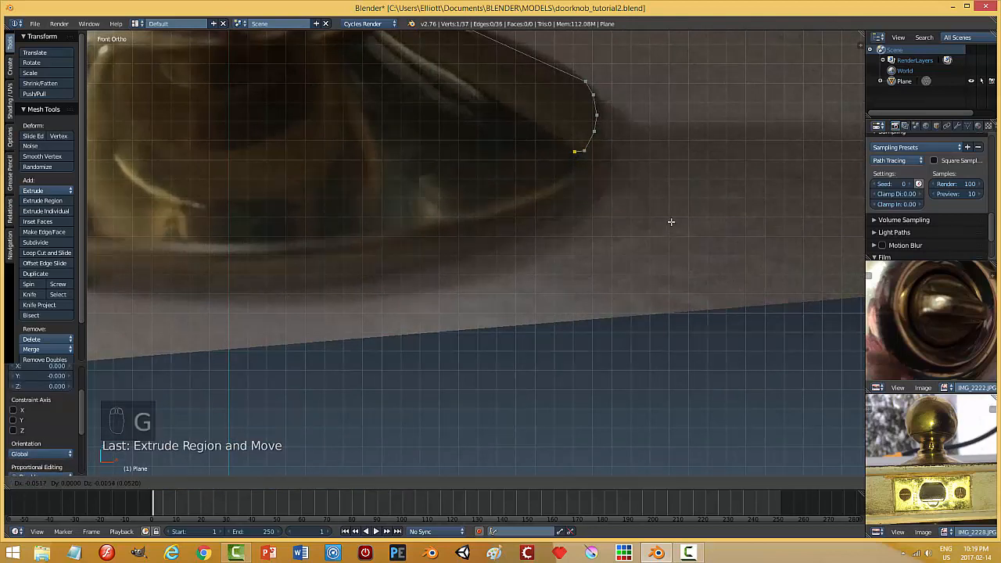
{"action": "key", "text": "x"}
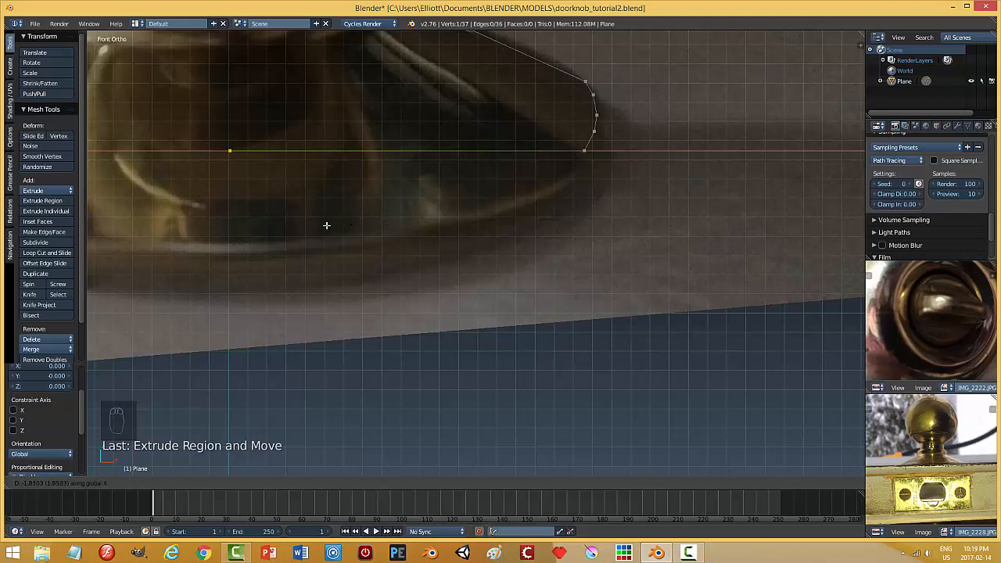
{"action": "left_click", "coordinate": [358, 214]}
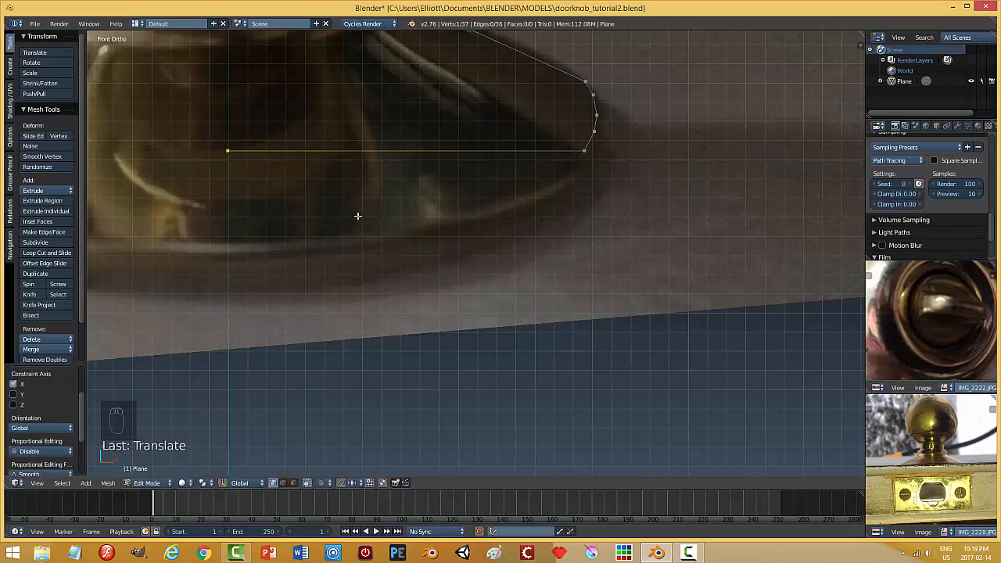
Step: Set the median X of the profile's two end vertices to 0 and deselect everything
{"action": "scroll", "coordinate": [403, 203], "scroll_direction": "down", "scroll_amount": 5}
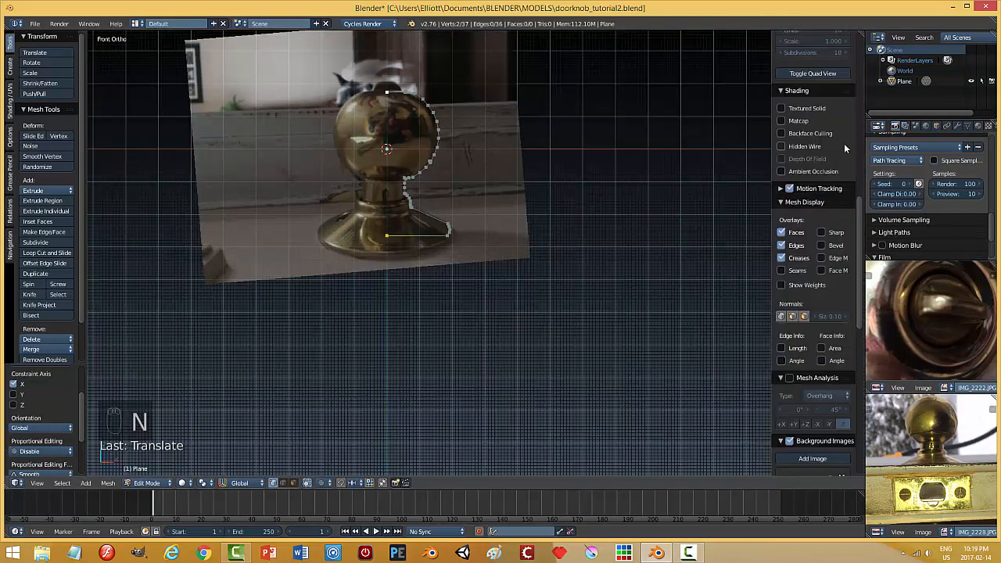
{"action": "scroll", "coordinate": [860, 205], "scroll_direction": "up", "scroll_amount": 10}
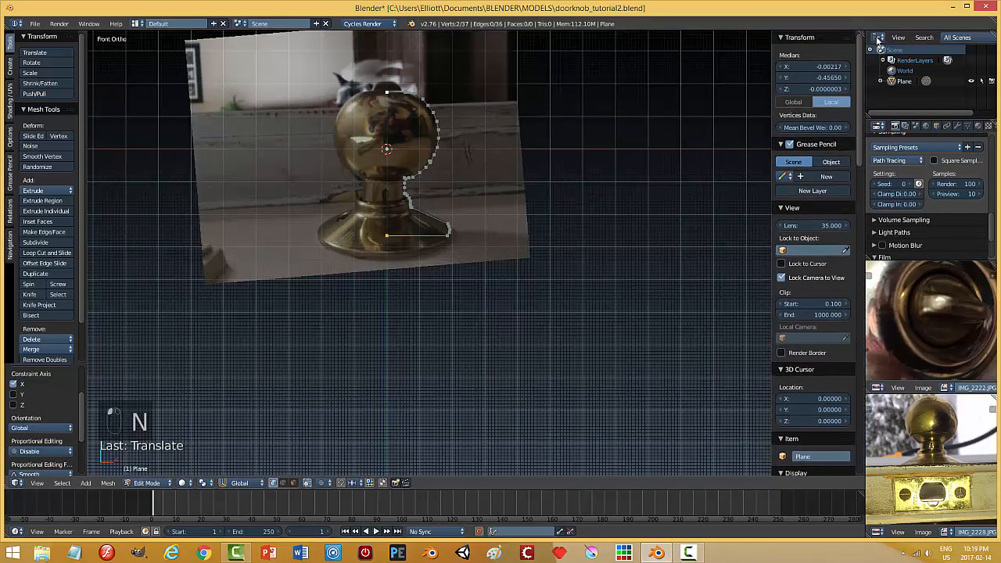
{"action": "left_click", "coordinate": [838, 69]}
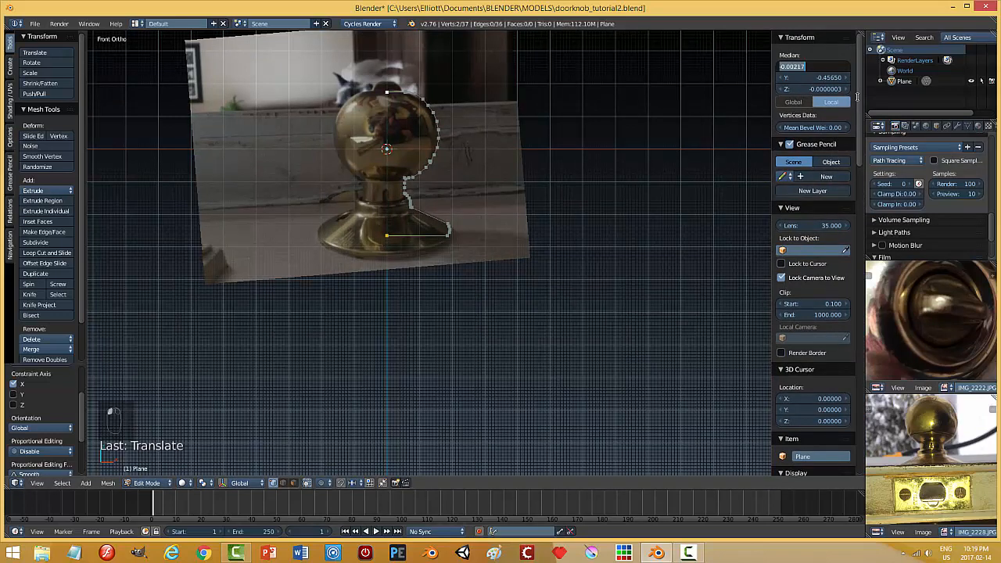
{"action": "type", "text": "0"}
{"action": "key", "text": "Return"}
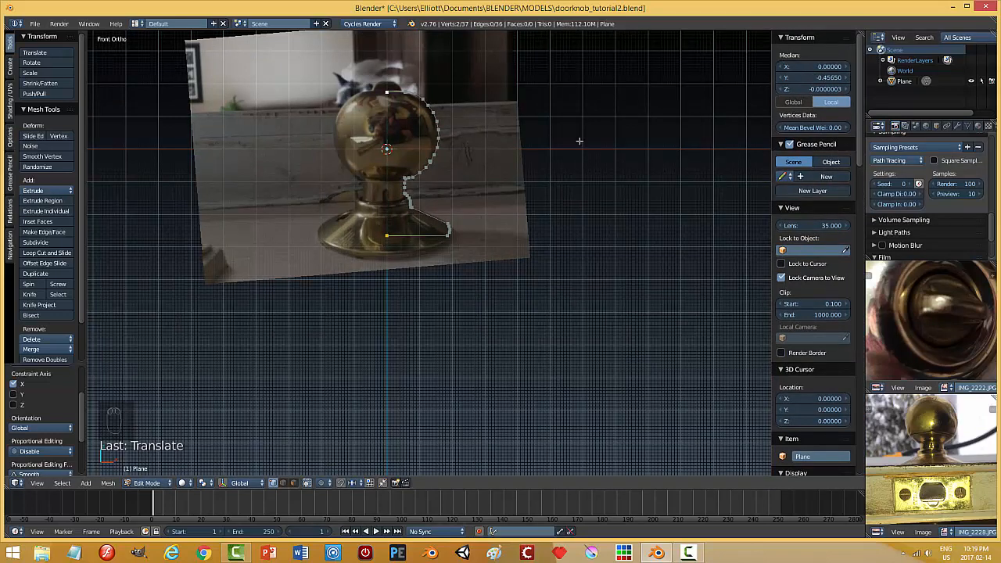
{"action": "key", "text": "a"}
{"action": "key", "text": "n"}
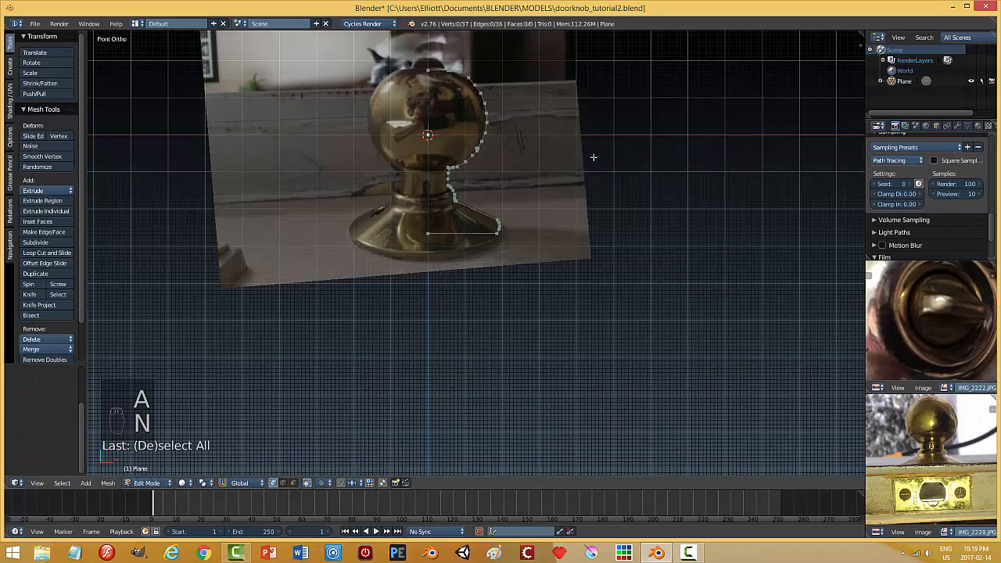
Step: Return to Object Mode and add a Screw modifier around the Y axis to revolve the profile
{"action": "key", "text": "Tab"}
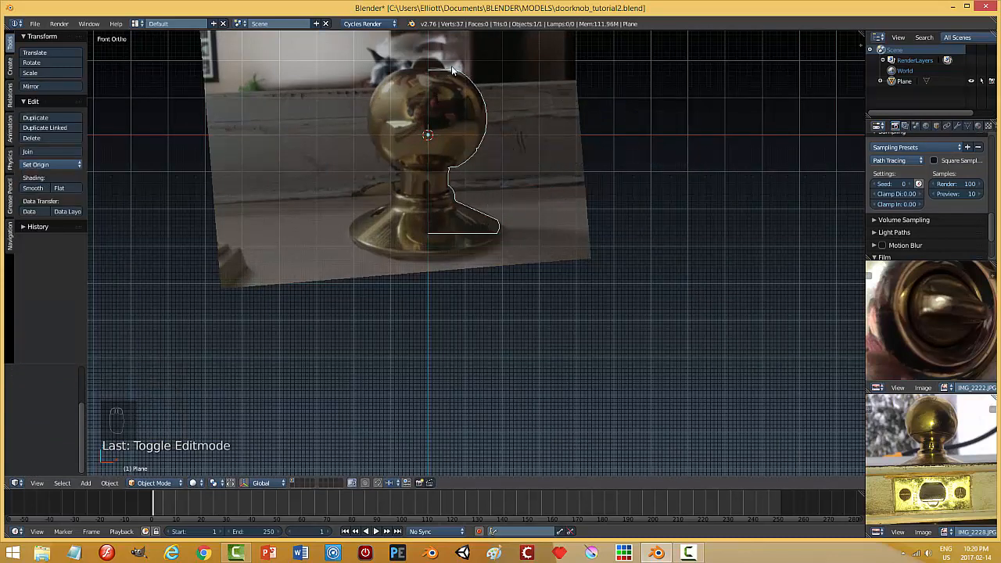
{"action": "left_click", "coordinate": [957, 125]}
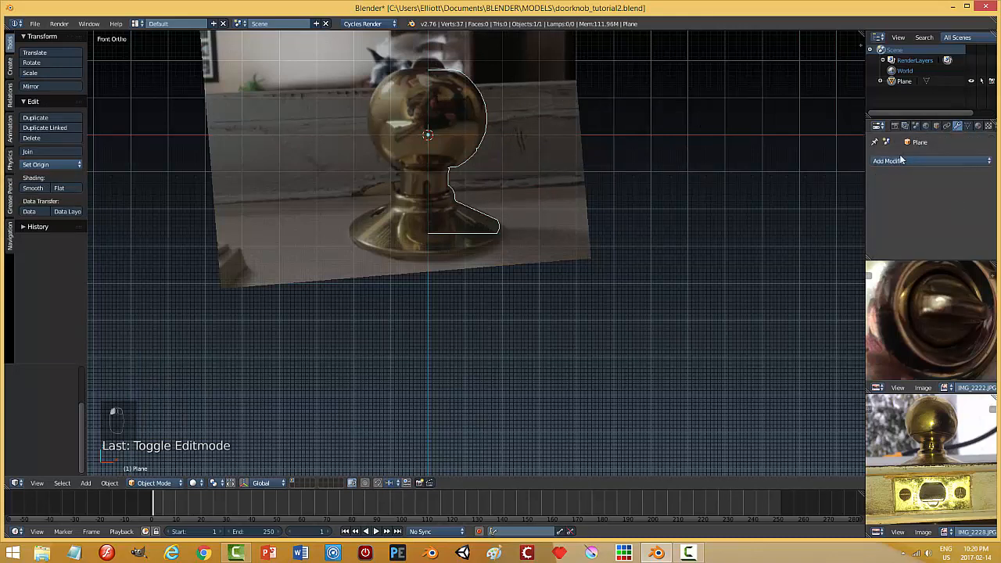
{"action": "left_click", "coordinate": [889, 162]}
{"action": "left_click", "coordinate": [796, 299]}
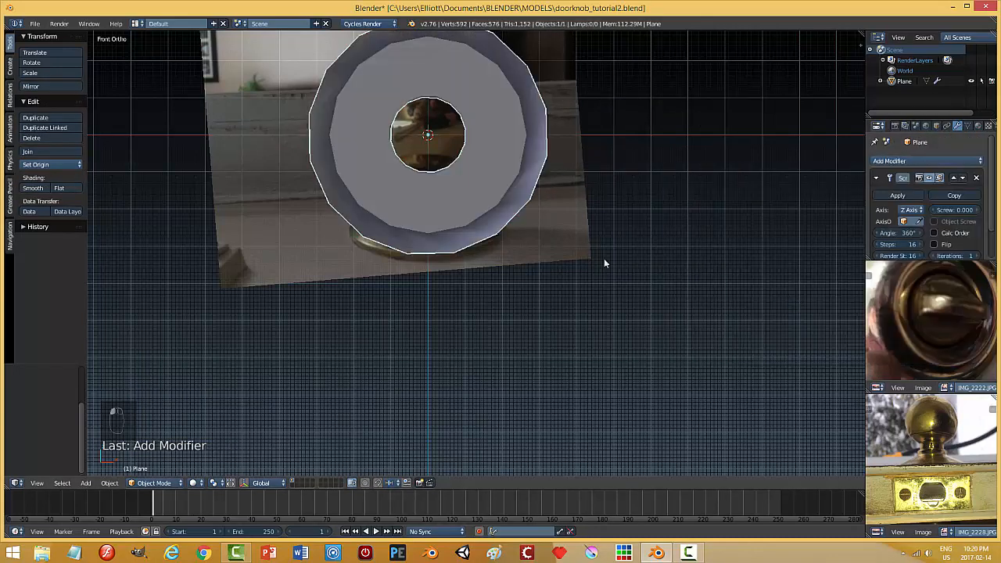
{"action": "left_click", "coordinate": [913, 210]}
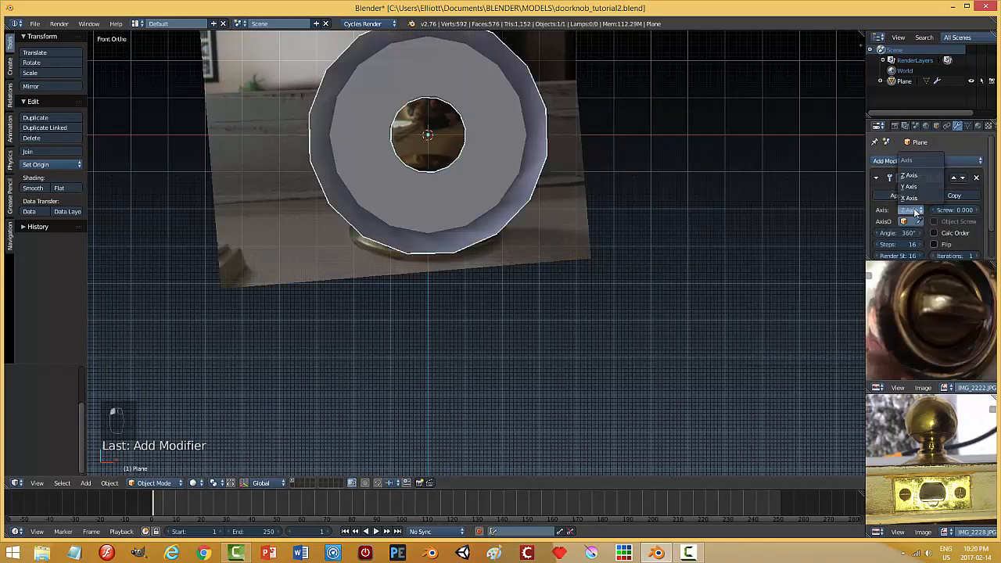
{"action": "left_click", "coordinate": [913, 187]}
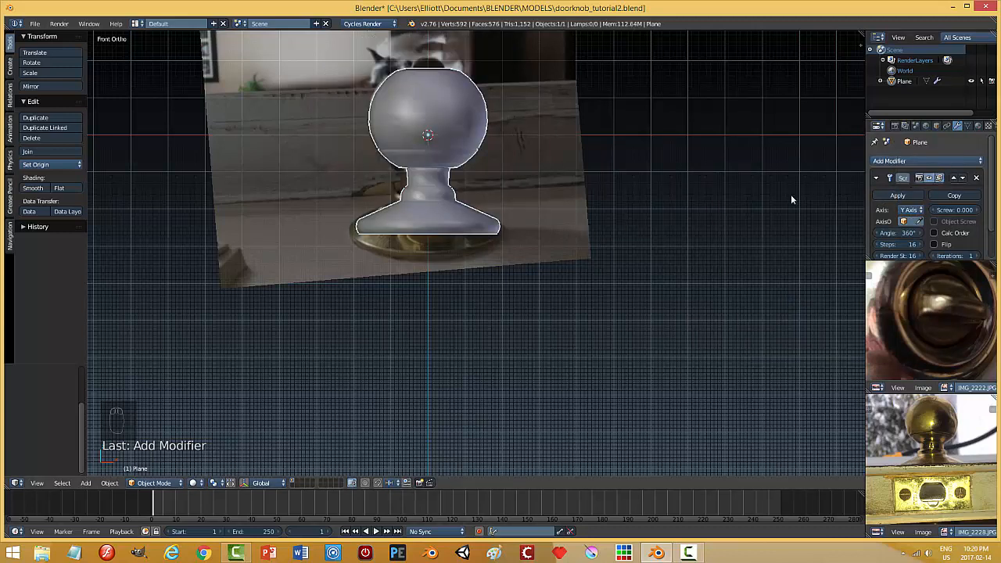
Step: Add a Subdivision Surface modifier to the knob and set its view subdivisions to 2
{"action": "left_click", "coordinate": [892, 161]}
{"action": "left_click", "coordinate": [806, 333]}
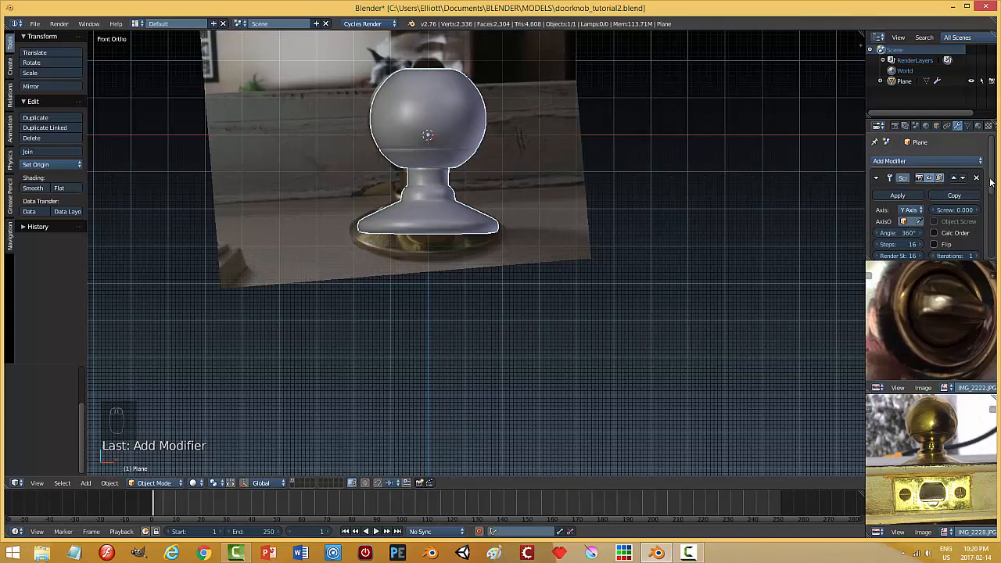
{"action": "scroll", "coordinate": [970, 203], "scroll_direction": "down", "scroll_amount": 4}
{"action": "left_click", "coordinate": [921, 243]}
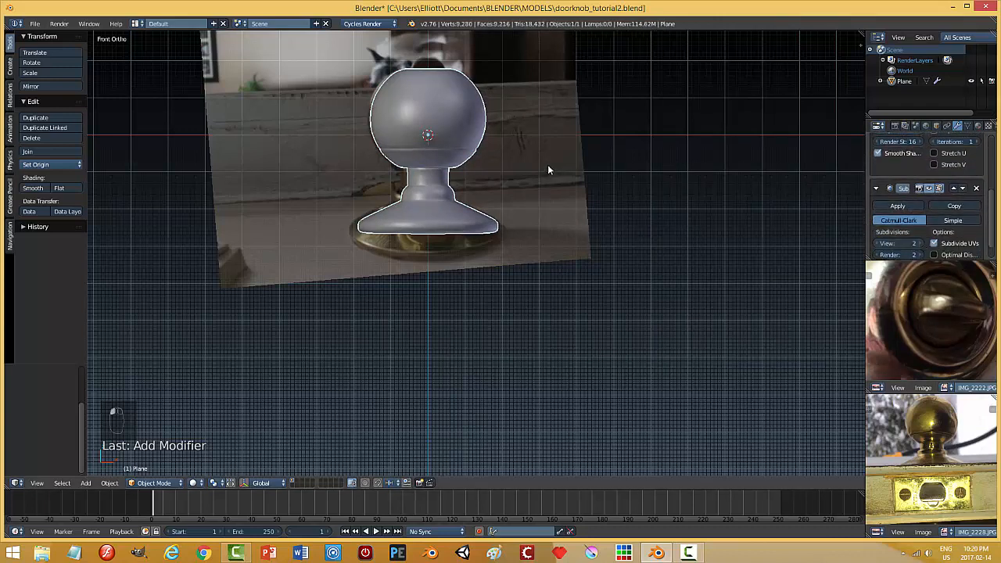
{"action": "middle_click_drag", "start_coordinate": [570, 164], "coordinate": [530, 280]}
{"action": "scroll", "coordinate": [520, 278], "scroll_direction": "up", "scroll_amount": 5}
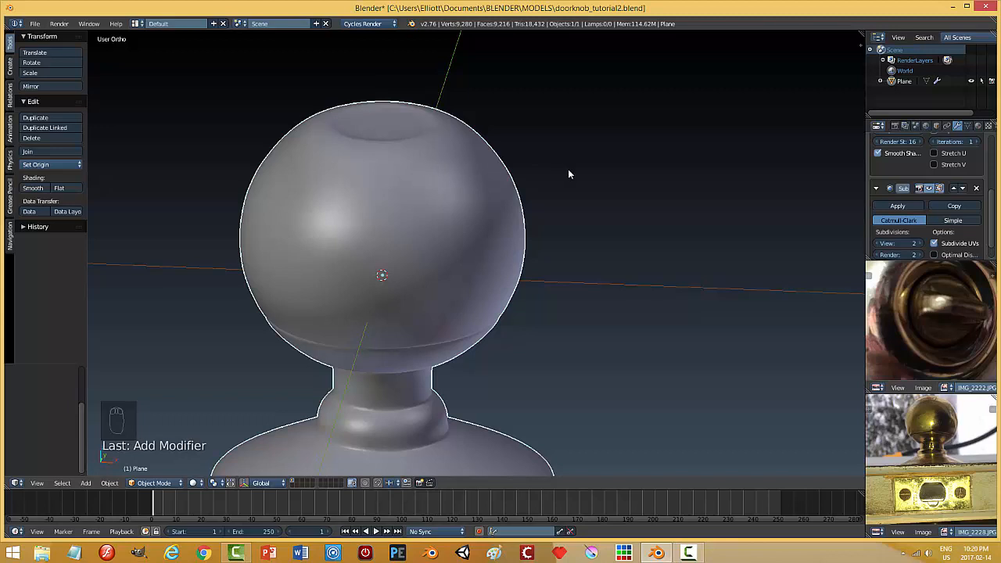
Step: In Edit Mode, show the transform manipulator and move the outer vertex of the knob's flat top slightly outward along the X axis
{"action": "key", "text": "KP_1"}
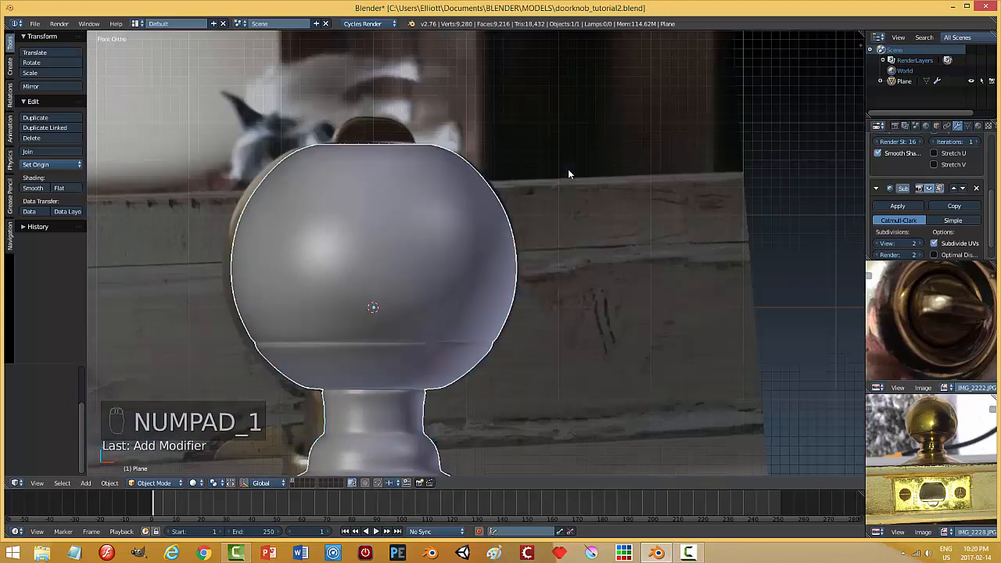
{"action": "key", "text": "Tab"}
{"action": "scroll", "coordinate": [493, 189], "scroll_direction": "up", "scroll_amount": 2}
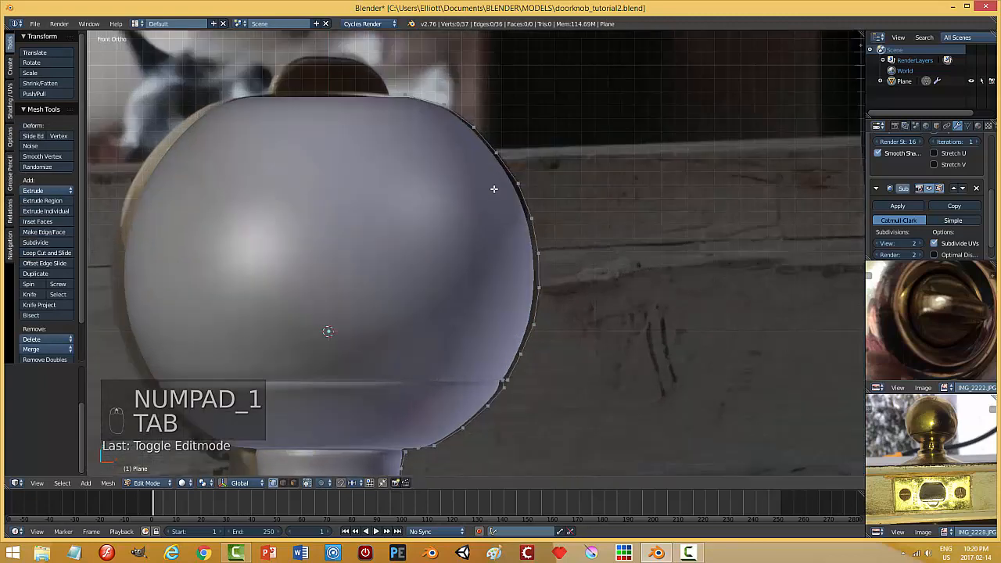
{"action": "middle_click_drag", "start_coordinate": [460, 153], "coordinate": [476, 207], "text": "shift"}
{"action": "right_click", "coordinate": [422, 153]}
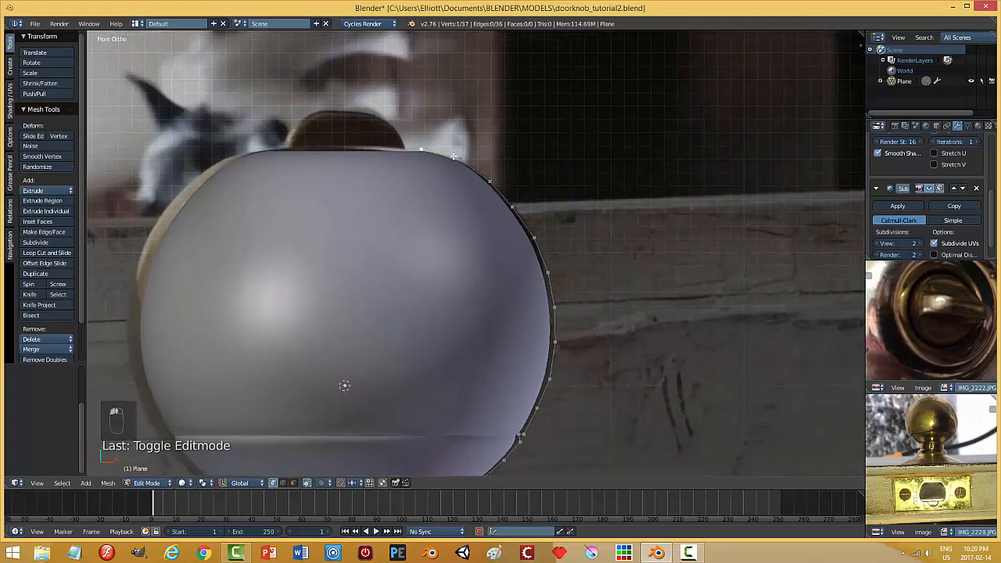
{"action": "left_click", "coordinate": [223, 483]}
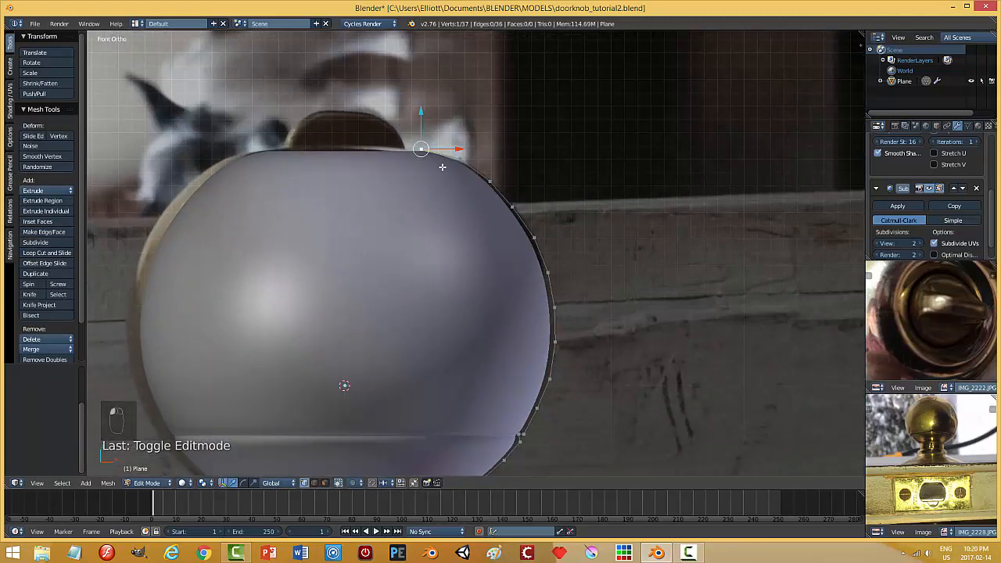
{"action": "left_click_drag", "start_coordinate": [458, 149], "coordinate": [469, 149]}
{"action": "middle_click_drag", "start_coordinate": [523, 177], "coordinate": [446, 186]}
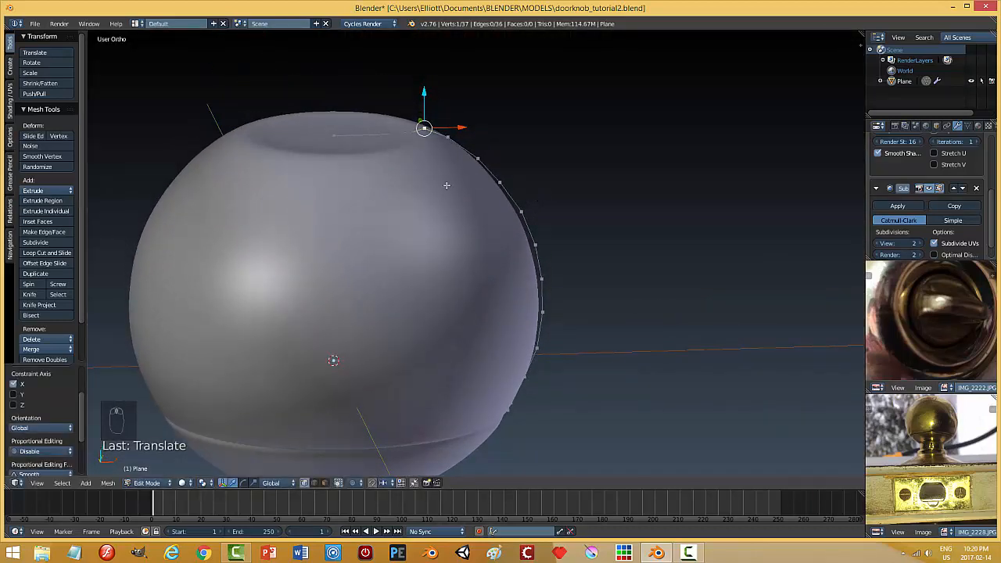
Step: Examine the revolved knob from its flat top down to the neck and collar
{"action": "right_click", "coordinate": [334, 135]}
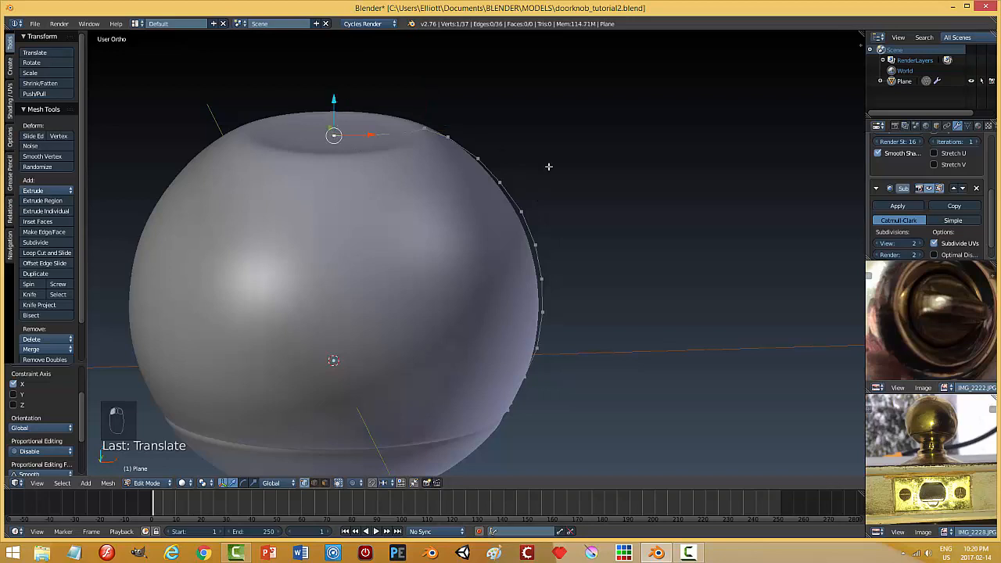
{"action": "key", "text": "a"}
{"action": "middle_click_drag", "start_coordinate": [543, 195], "coordinate": [535, 171]}
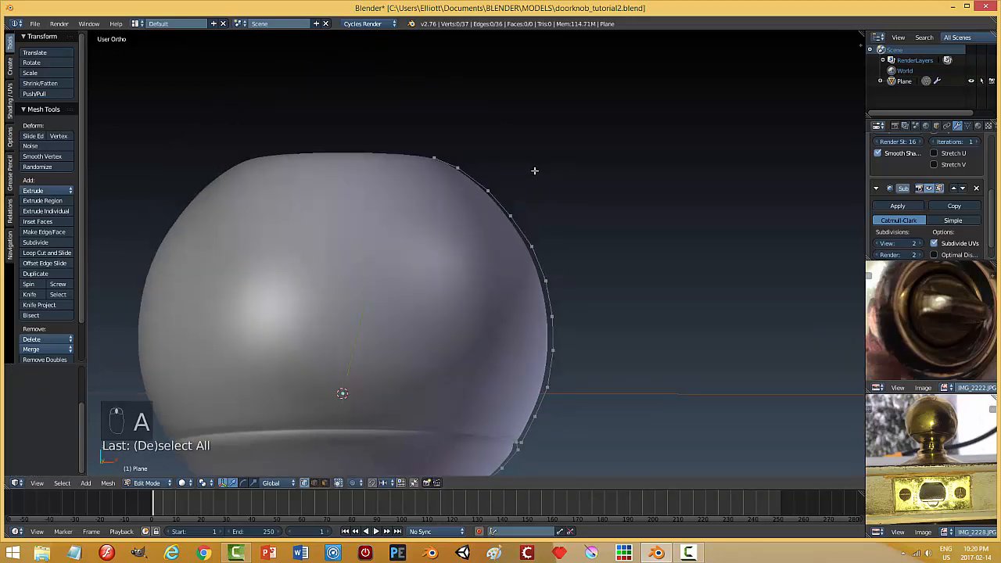
{"action": "scroll", "coordinate": [532, 250], "scroll_direction": "down", "scroll_amount": 2}
{"action": "scroll", "coordinate": [499, 389], "scroll_direction": "up", "scroll_amount": 2}
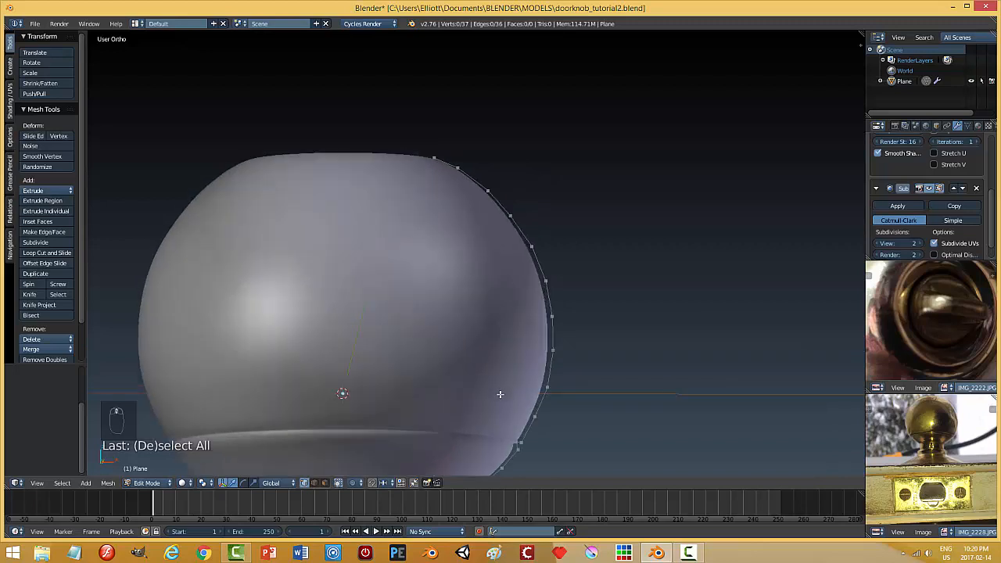
{"action": "middle_click_drag", "start_coordinate": [501, 395], "coordinate": [485, 236], "text": "shift"}
{"action": "scroll", "coordinate": [513, 301], "scroll_direction": "up", "scroll_amount": 1}
{"action": "scroll", "coordinate": [501, 317], "scroll_direction": "down", "scroll_amount": 3}
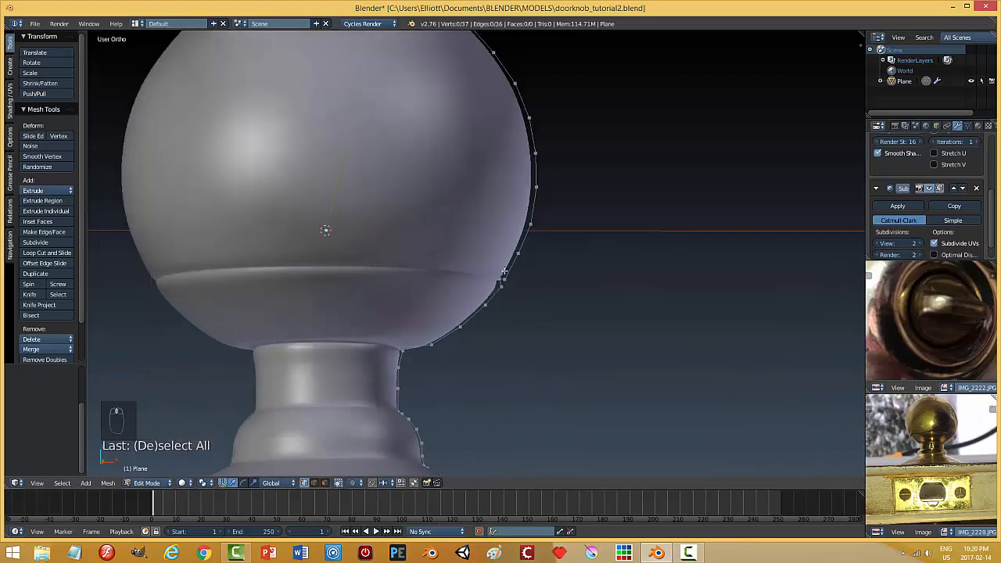
{"action": "mouse_move", "coordinate": [469, 329]}
{"action": "middle_mouse_down"}
{"action": "mouse_move", "coordinate": [476, 349]}
{"action": "mouse_move", "coordinate": [487, 338]}
{"action": "middle_mouse_up"}
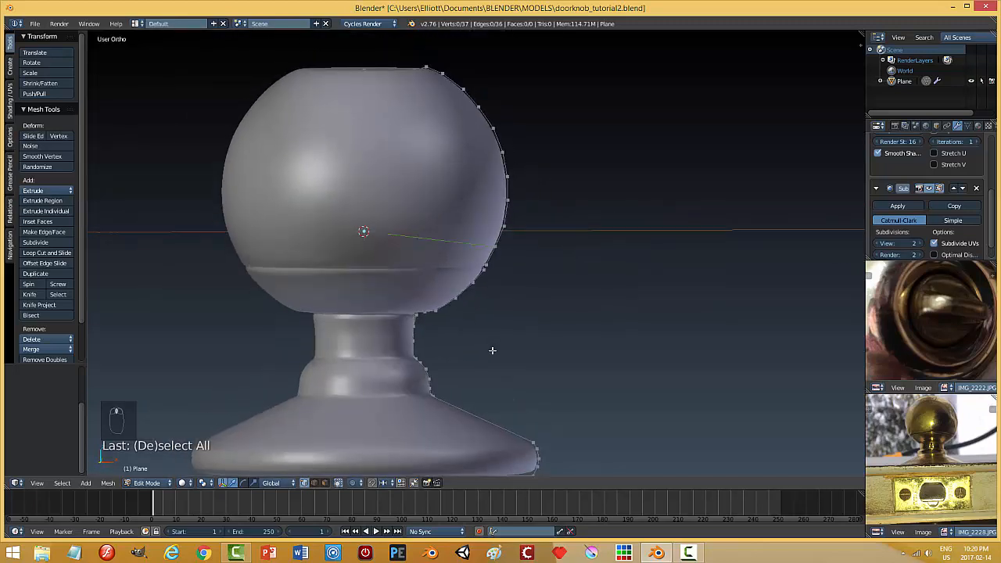
Step: Delete the centre vertex on the underside of the knob's base
{"action": "middle_click_drag", "start_coordinate": [518, 378], "coordinate": [515, 244], "text": "shift"}
{"action": "middle_click_drag", "start_coordinate": [501, 293], "coordinate": [499, 277]}
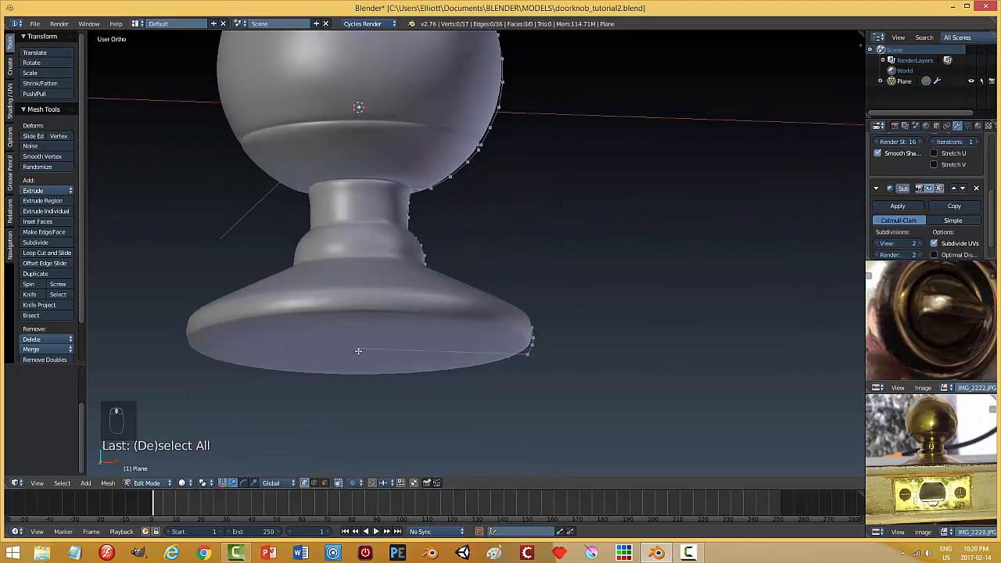
{"action": "right_click", "coordinate": [358, 351]}
{"action": "key", "text": "x"}
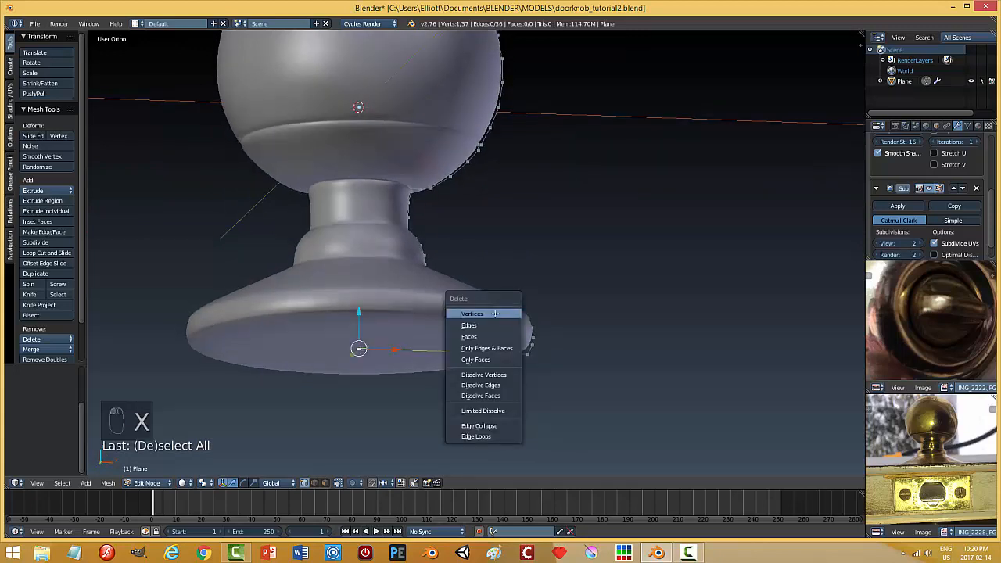
{"action": "left_click", "coordinate": [495, 314]}
{"action": "mouse_move", "coordinate": [534, 294]}
{"action": "middle_mouse_down"}
{"action": "mouse_move", "coordinate": [530, 310]}
{"action": "mouse_move", "coordinate": [536, 287]}
{"action": "mouse_move", "coordinate": [537, 307]}
{"action": "middle_mouse_up"}
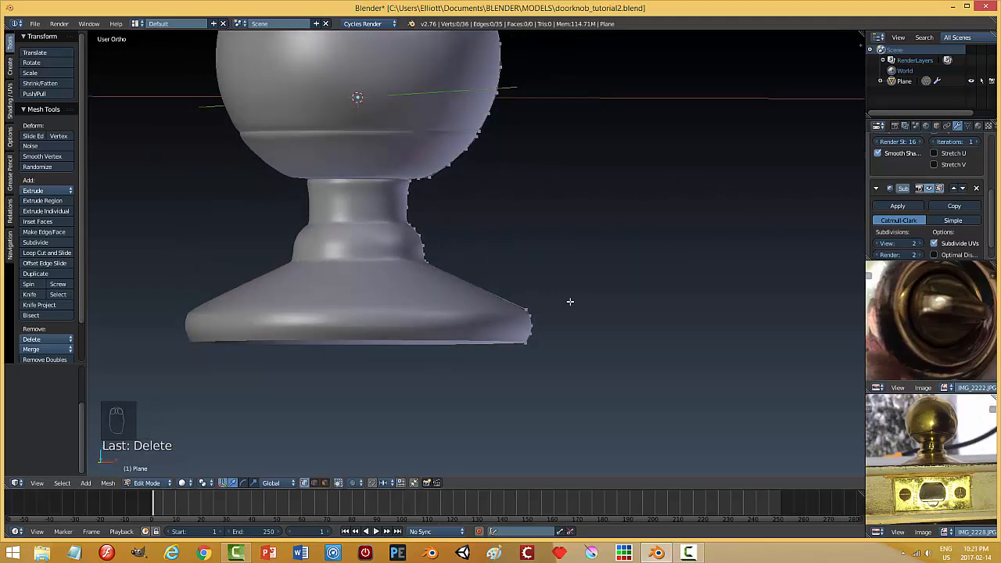
Step: Return to Object Mode and apply the Screw modifier to the knob
{"action": "key", "text": "Tab"}
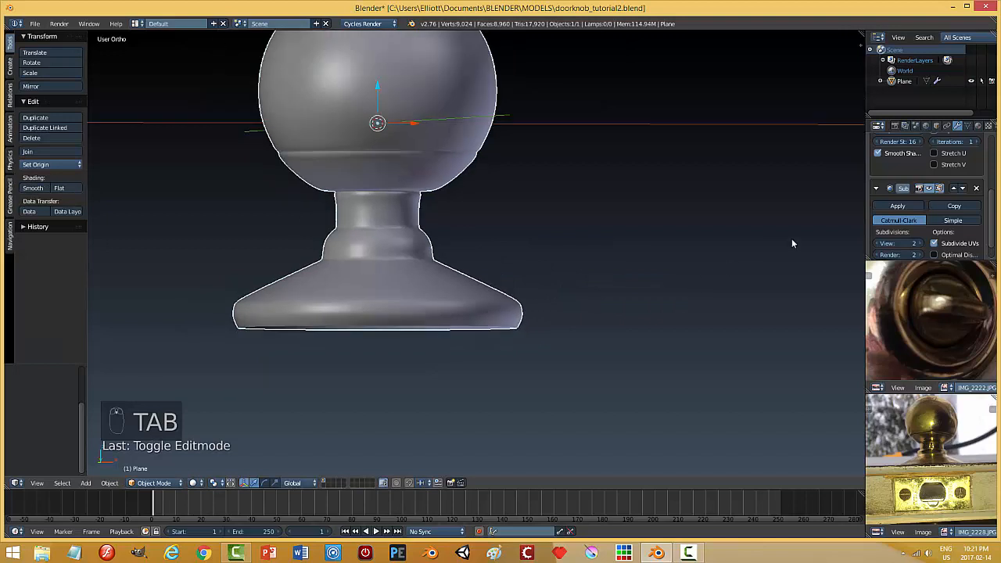
{"action": "scroll", "coordinate": [992, 205], "scroll_direction": "up", "scroll_amount": 4}
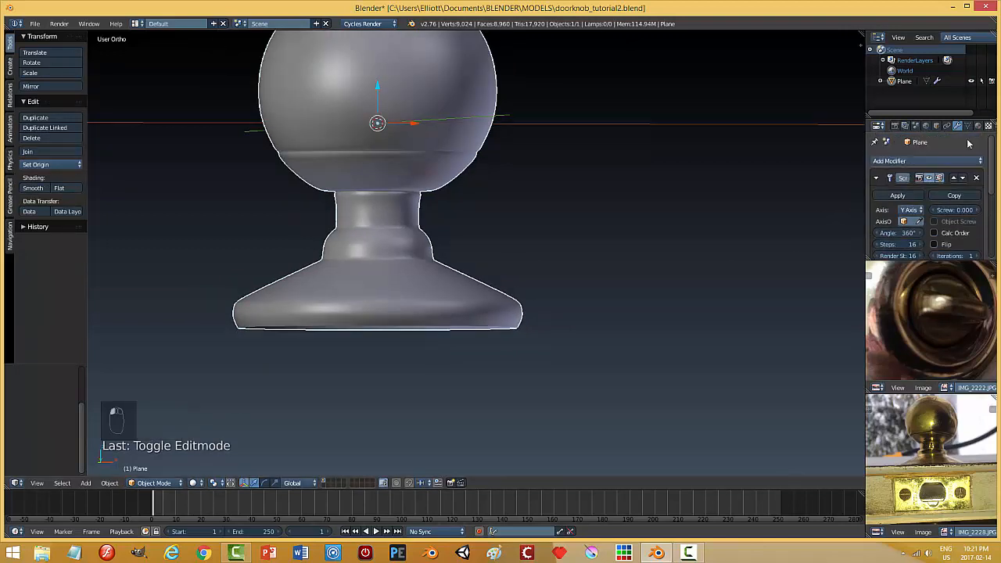
{"action": "left_click", "coordinate": [902, 196]}
{"action": "middle_click_drag", "start_coordinate": [609, 225], "coordinate": [570, 243]}
{"action": "scroll", "coordinate": [570, 243], "scroll_direction": "down", "scroll_amount": 4}
Step: In Edit Mode with face selection, circle-select the triangular faces capping the knob's flat top and delete them
{"action": "key", "text": "Tab"}
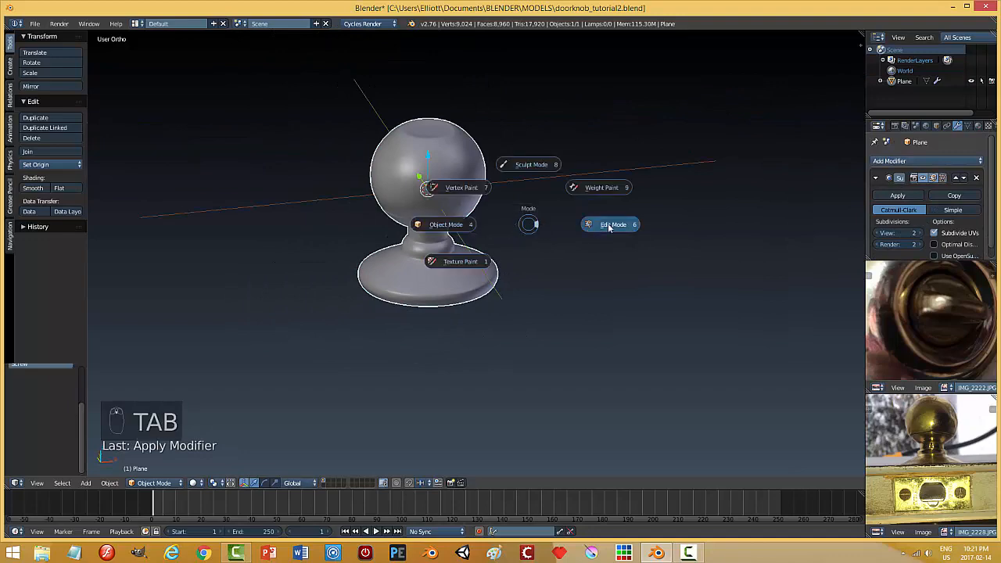
{"action": "left_click", "coordinate": [607, 225]}
{"action": "middle_click_drag", "start_coordinate": [494, 191], "coordinate": [511, 262], "text": "shift"}
{"action": "scroll", "coordinate": [511, 262], "scroll_direction": "up", "scroll_amount": 7}
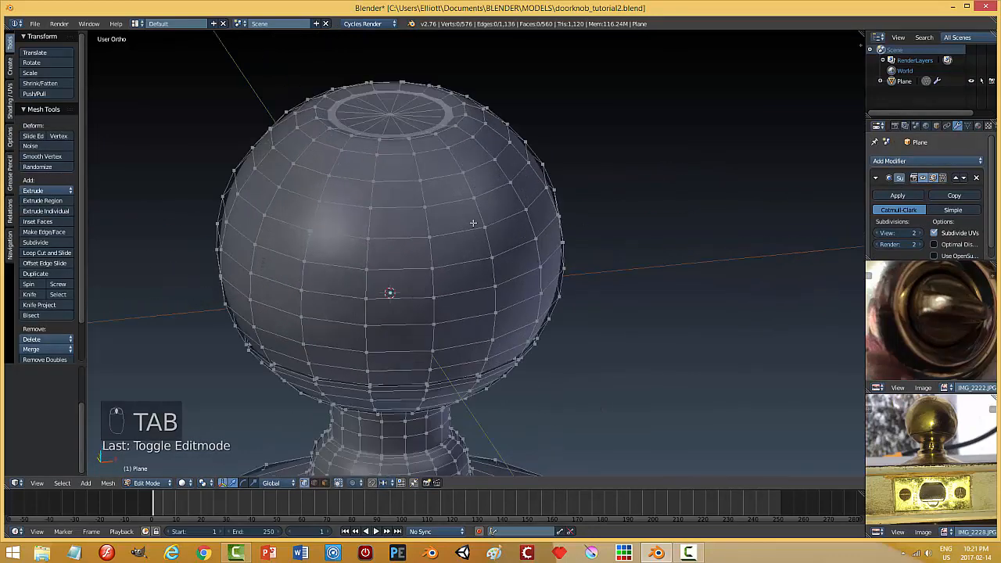
{"action": "scroll", "coordinate": [447, 226], "scroll_direction": "down", "scroll_amount": 1}
{"action": "scroll", "coordinate": [446, 227], "scroll_direction": "up", "scroll_amount": 2}
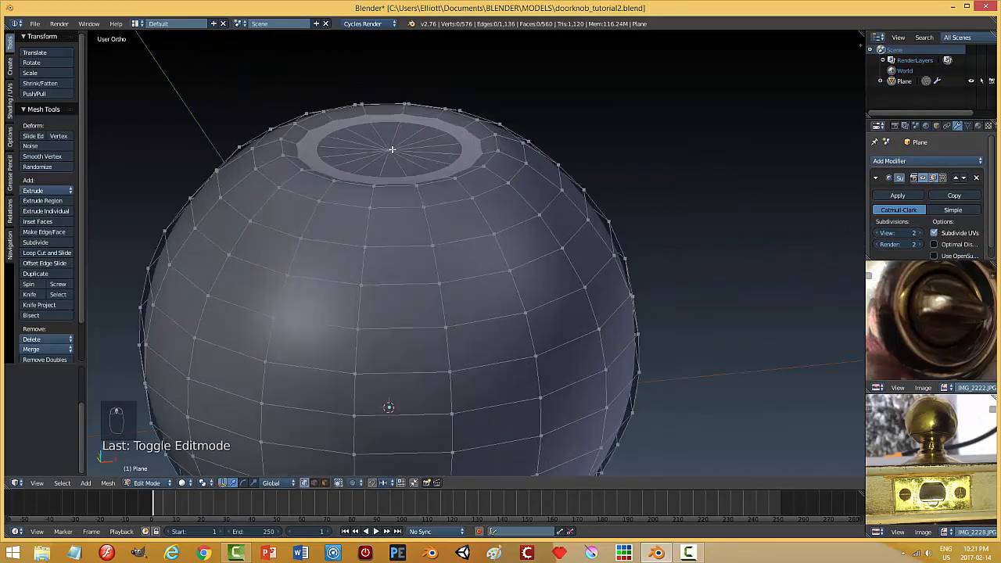
{"action": "key", "text": "ctrl+Tab"}
{"action": "left_click", "coordinate": [386, 172]}
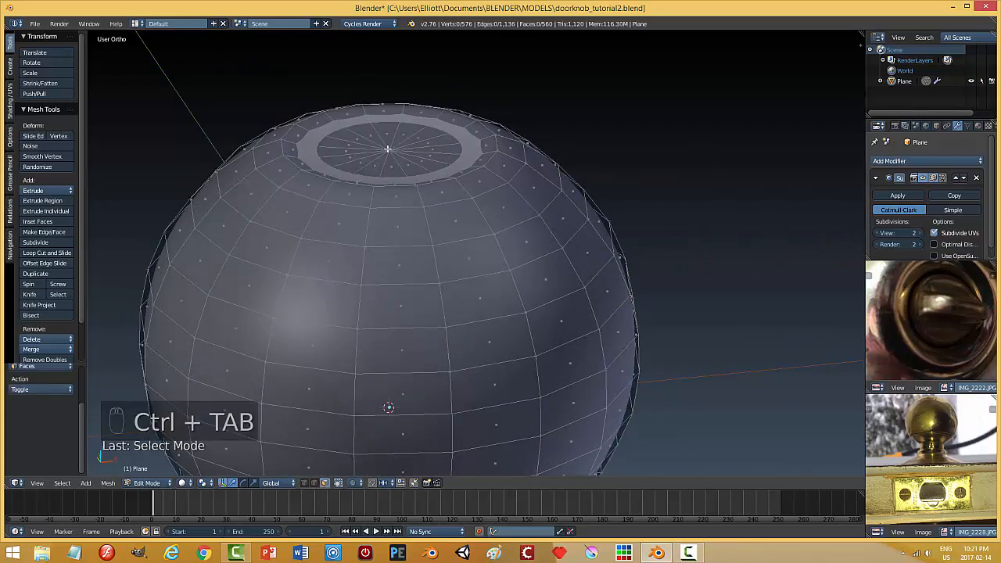
{"action": "key", "text": "c"}
{"action": "left_click", "coordinate": [391, 150]}
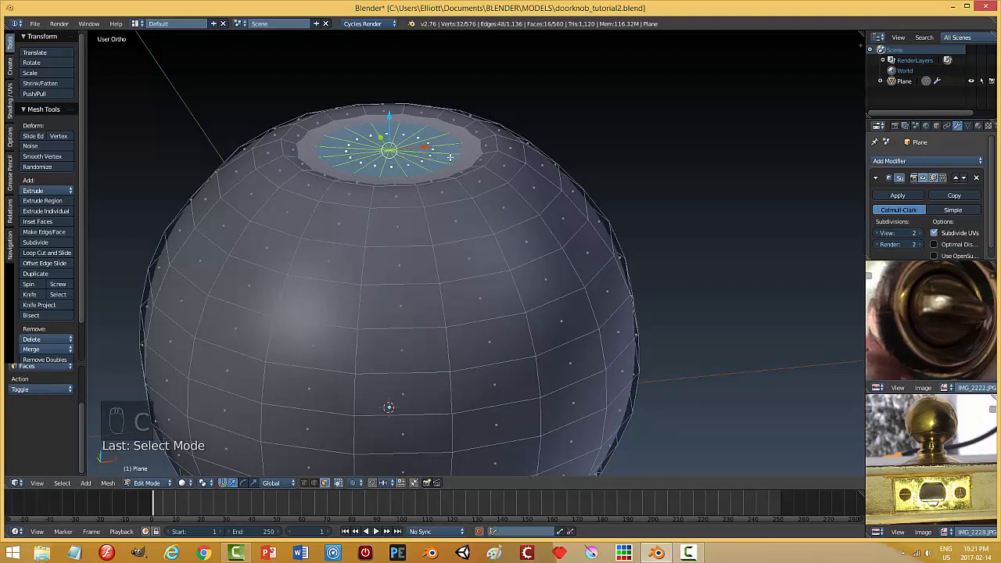
{"action": "key", "text": "x"}
{"action": "left_click", "coordinate": [435, 179]}
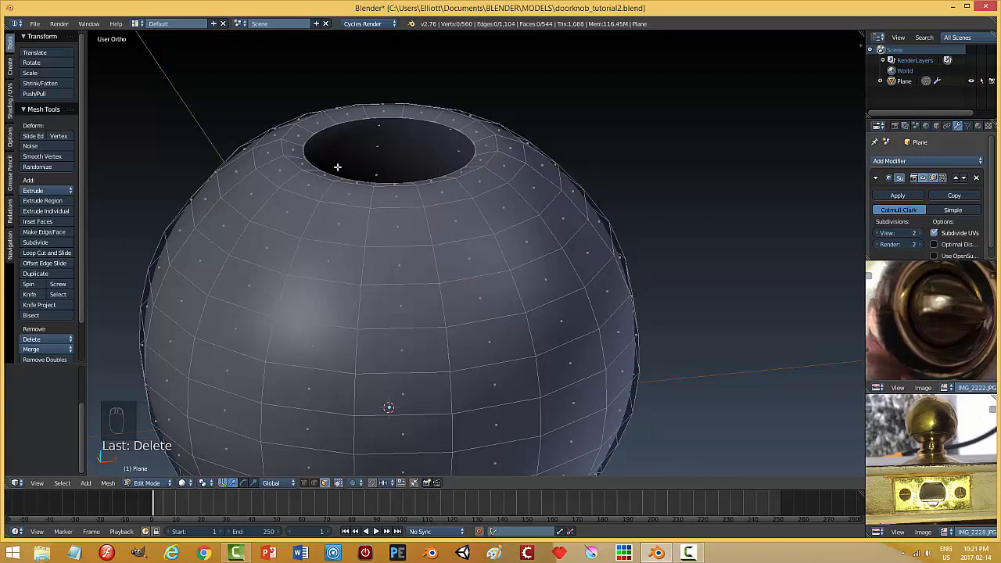
Step: With edge selection, select the edge loop around the top opening and scale it slightly outward in X and Y only
{"action": "key", "text": "ctrl+Tab"}
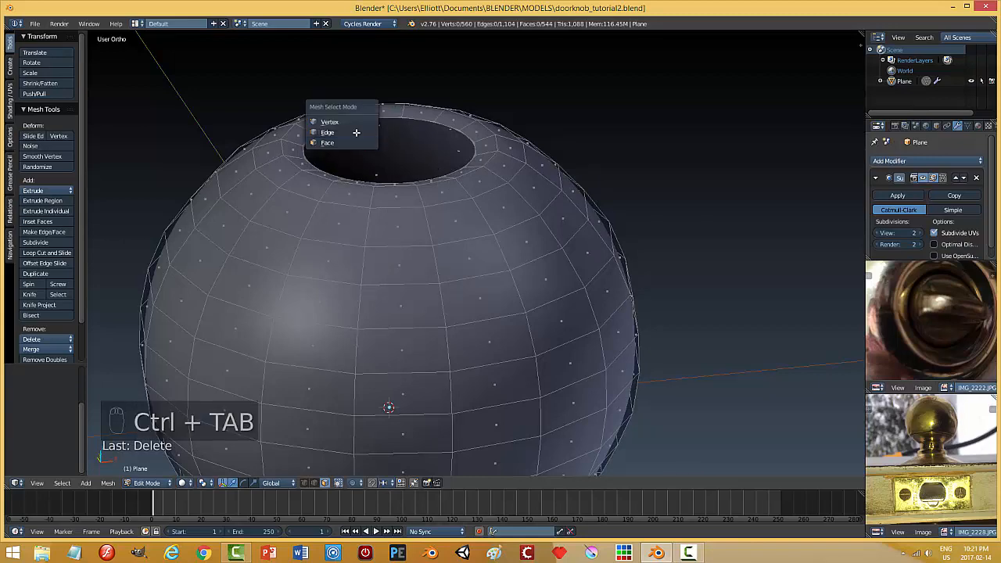
{"action": "left_click", "coordinate": [355, 132]}
{"action": "left_click", "coordinate": [400, 117], "text": "alt"}
{"action": "scroll", "coordinate": [486, 204], "scroll_direction": "up", "scroll_amount": 1}
{"action": "middle_click_drag", "start_coordinate": [487, 204], "coordinate": [462, 185]}
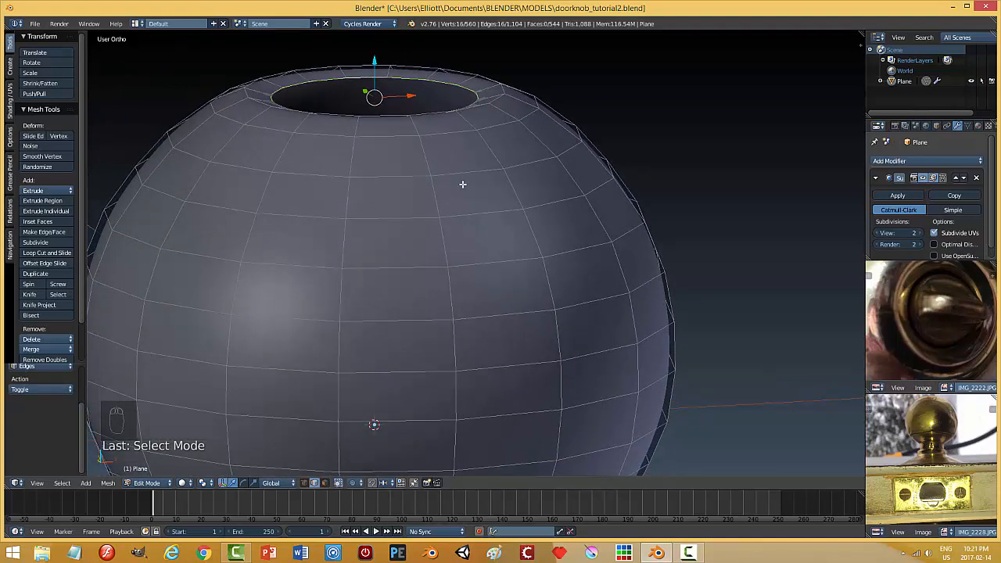
{"action": "key", "text": "s"}
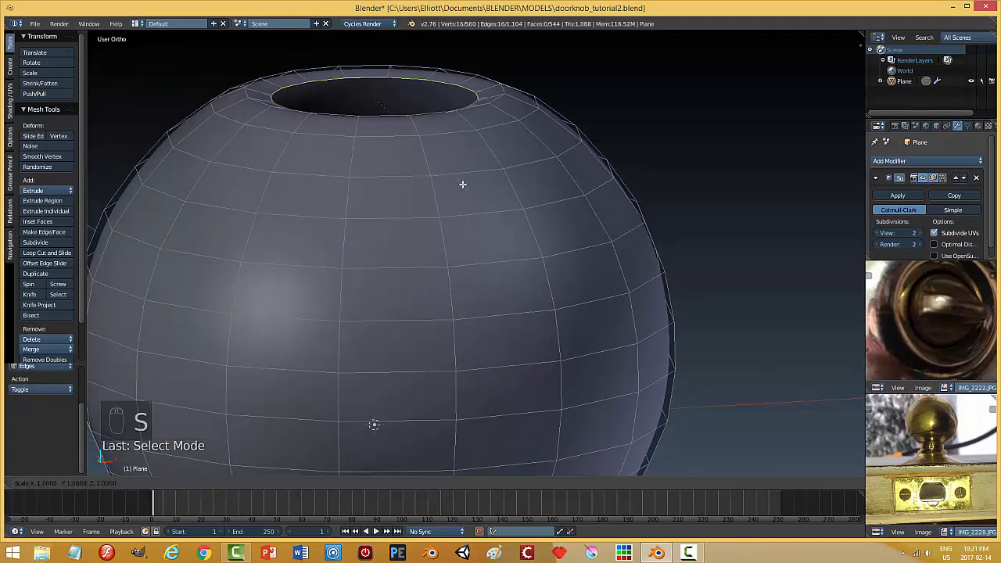
{"action": "key", "text": "shift+z"}
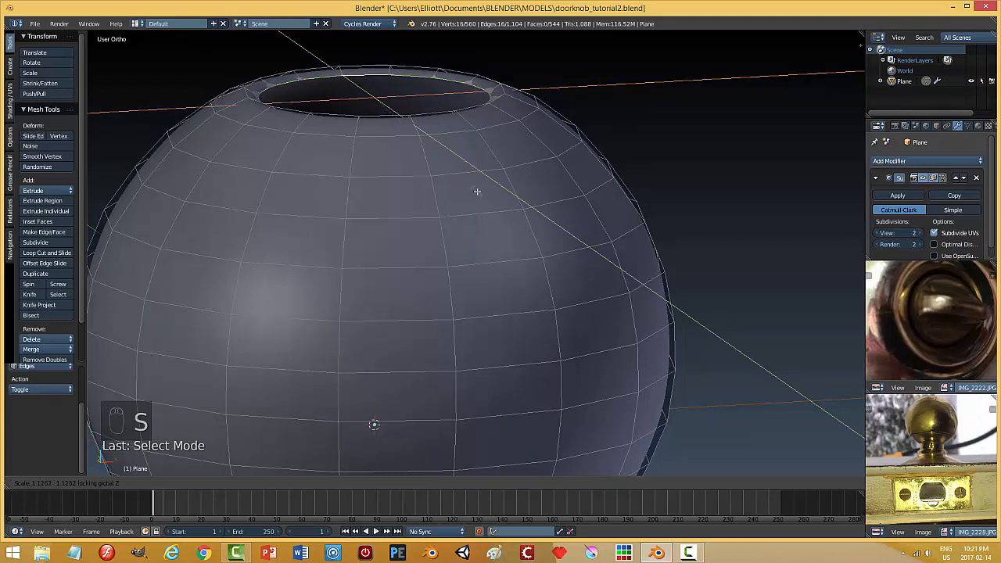
{"action": "left_click", "coordinate": [483, 193]}
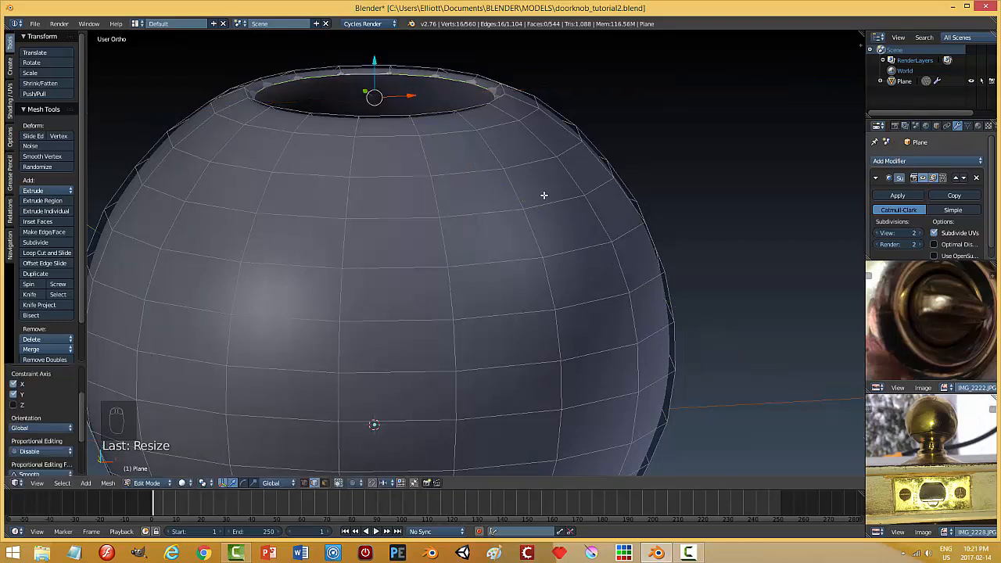
{"action": "key", "text": "a"}
{"action": "key", "text": "Tab"}
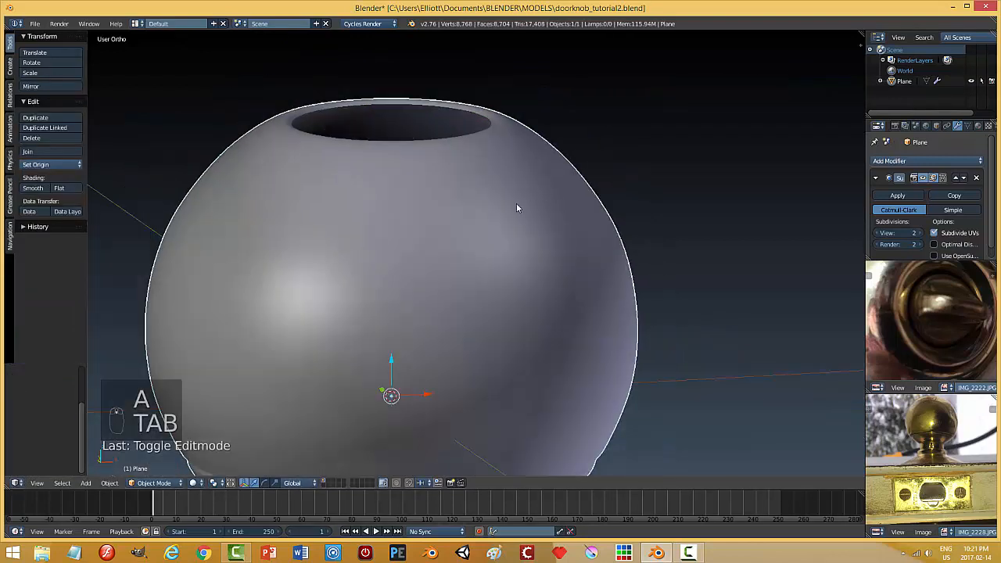
{"action": "mouse_move", "coordinate": [517, 208]}
{"action": "middle_mouse_down"}
{"action": "mouse_move", "coordinate": [515, 197]}
{"action": "mouse_move", "coordinate": [516, 206]}
{"action": "middle_mouse_up"}
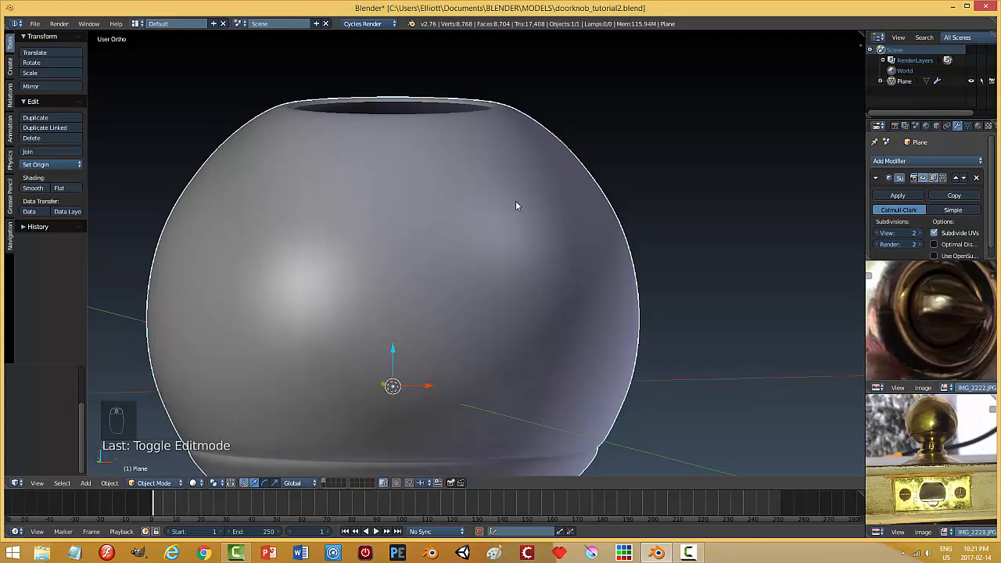
Step: Lower the edge loop around the top opening slightly along Z, fill it with a face, and return to Object Mode
{"action": "key", "text": "Tab"}
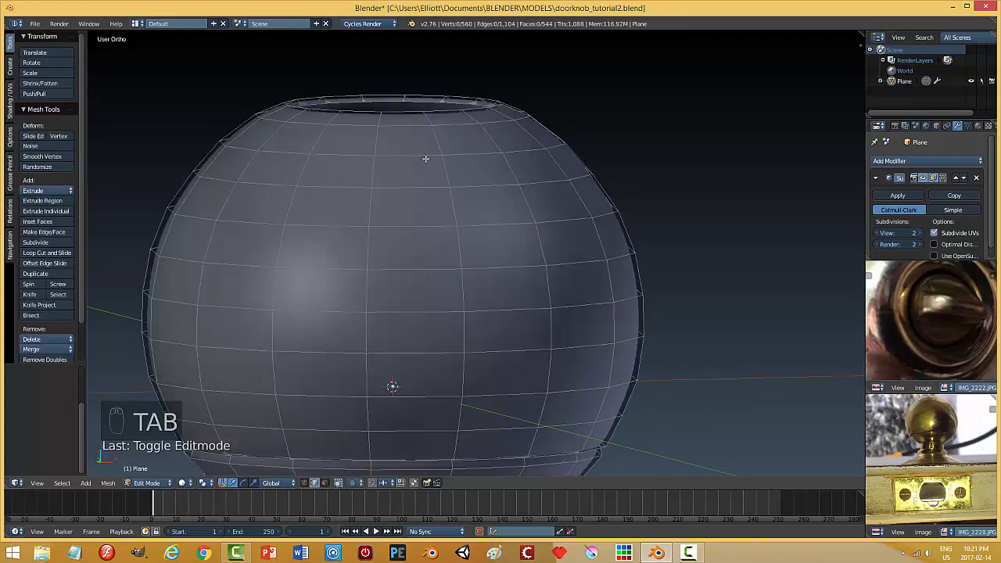
{"action": "middle_click_drag", "start_coordinate": [426, 159], "coordinate": [428, 166]}
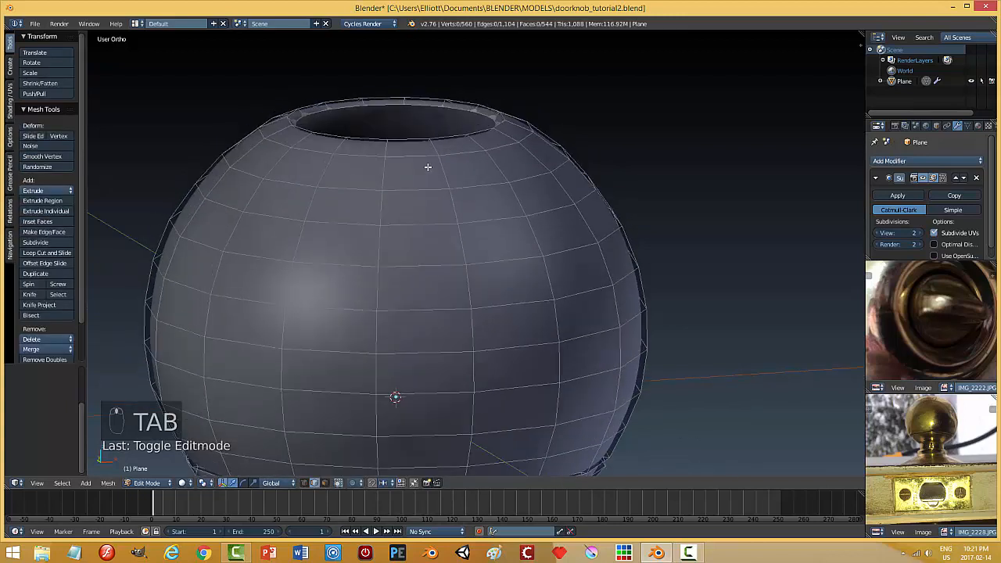
{"action": "right_click", "coordinate": [389, 105], "text": "alt"}
{"action": "left_click_drag", "start_coordinate": [401, 91], "coordinate": [405, 104]}
{"action": "key", "text": "f"}
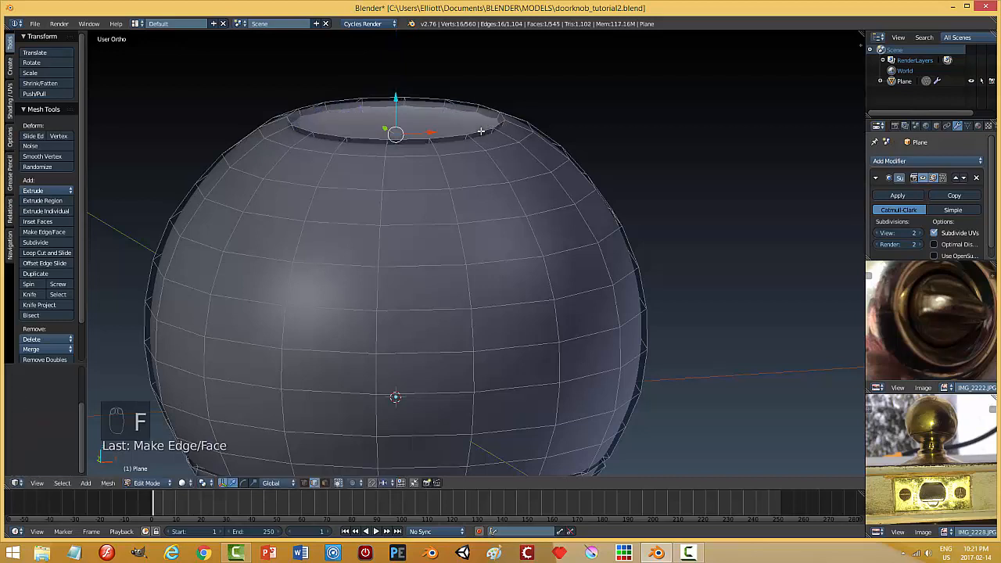
{"action": "key", "text": "a"}
{"action": "key", "text": "Tab"}
{"action": "left_click", "coordinate": [395, 132]}
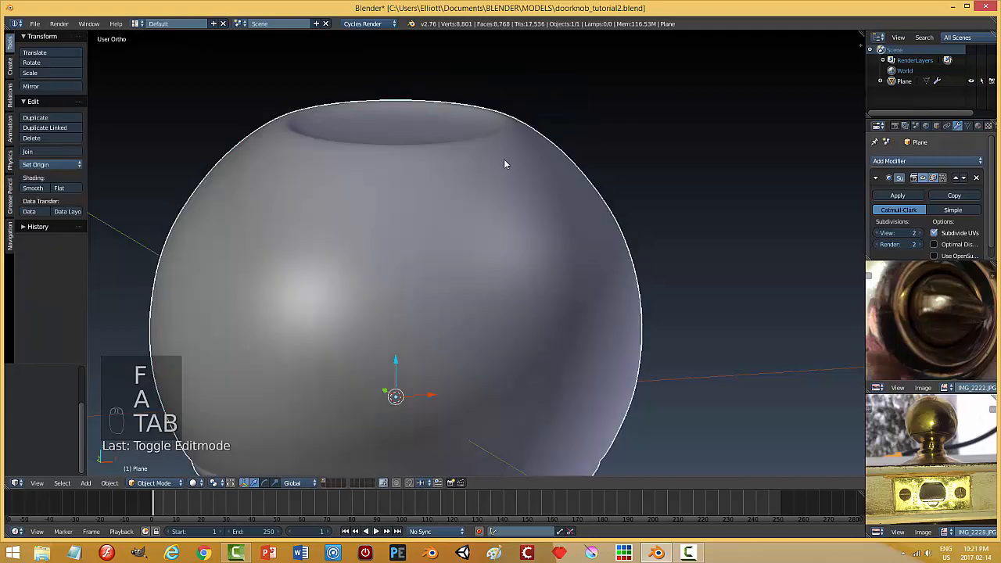
{"action": "middle_click_drag", "start_coordinate": [505, 165], "coordinate": [499, 184]}
Step: In Edit Mode, add a loop cut to the wall of the top recess, slid to factor 1.000, and inspect it in Object Mode
{"action": "key", "text": "Tab"}
{"action": "left_click", "coordinate": [591, 189]}
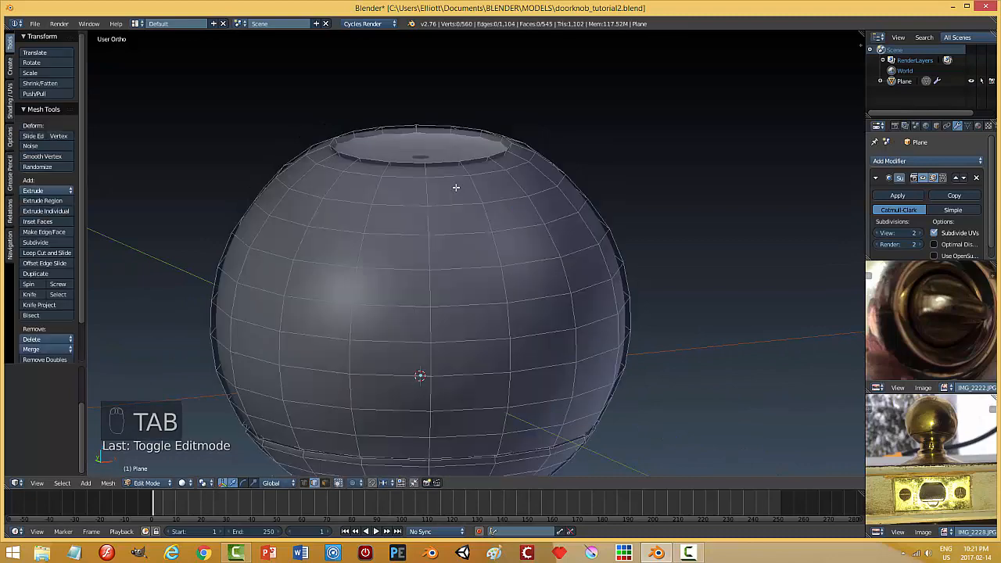
{"action": "scroll", "coordinate": [456, 188], "scroll_direction": "up", "scroll_amount": 2}
{"action": "middle_click_drag", "start_coordinate": [434, 159], "coordinate": [425, 194]}
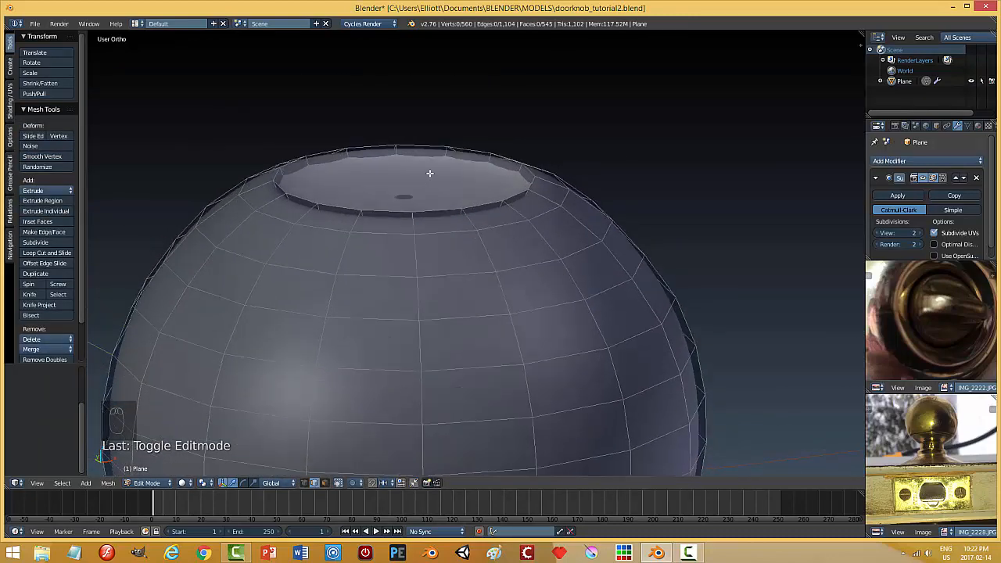
{"action": "key", "text": "ctrl+r"}
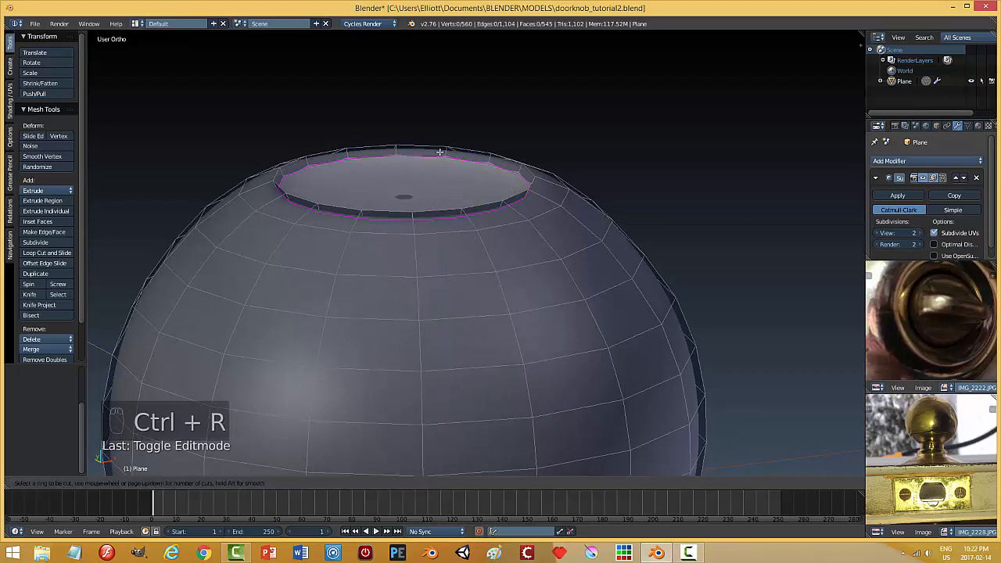
{"action": "left_click", "coordinate": [442, 156]}
{"action": "left_click", "coordinate": [441, 165]}
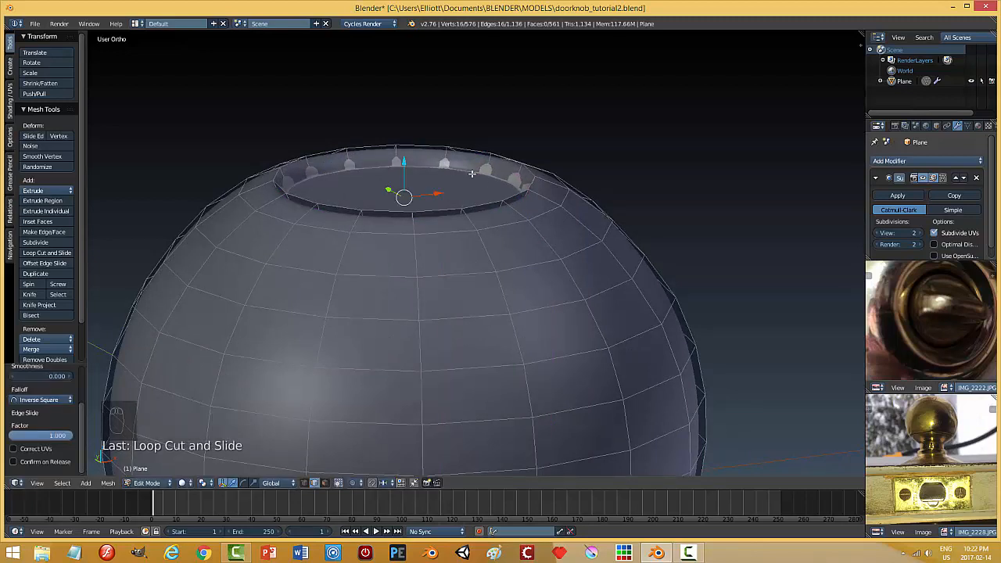
{"action": "key", "text": "a"}
{"action": "key", "text": "Tab"}
{"action": "left_click", "coordinate": [442, 185]}
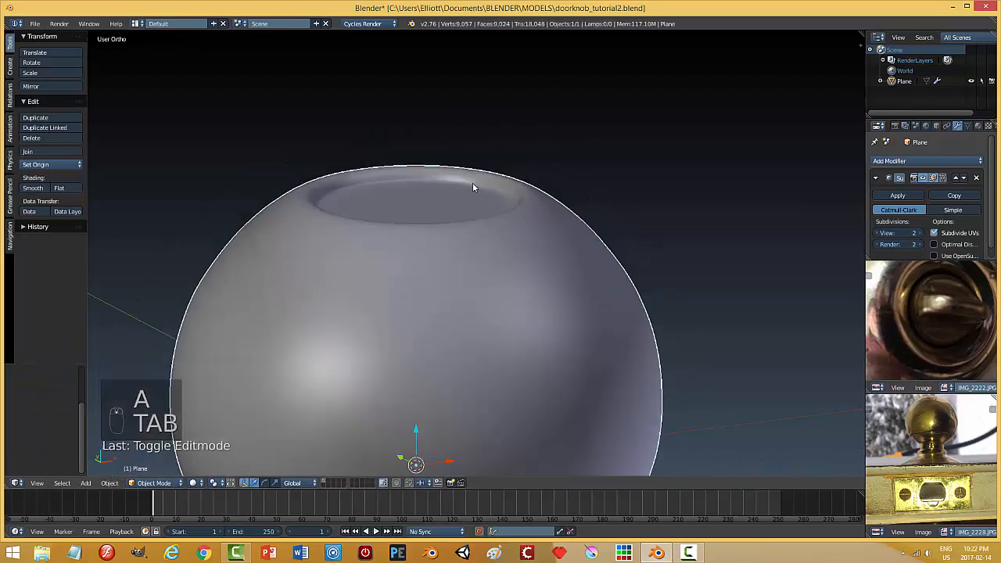
{"action": "mouse_move", "coordinate": [473, 183]}
{"action": "middle_mouse_down"}
{"action": "mouse_move", "coordinate": [463, 214]}
{"action": "mouse_move", "coordinate": [463, 192]}
{"action": "middle_mouse_up"}
Step: In Edit Mode with face selection, select the recess floor face and move it down along Z to deepen the hole
{"action": "key", "text": "Tab"}
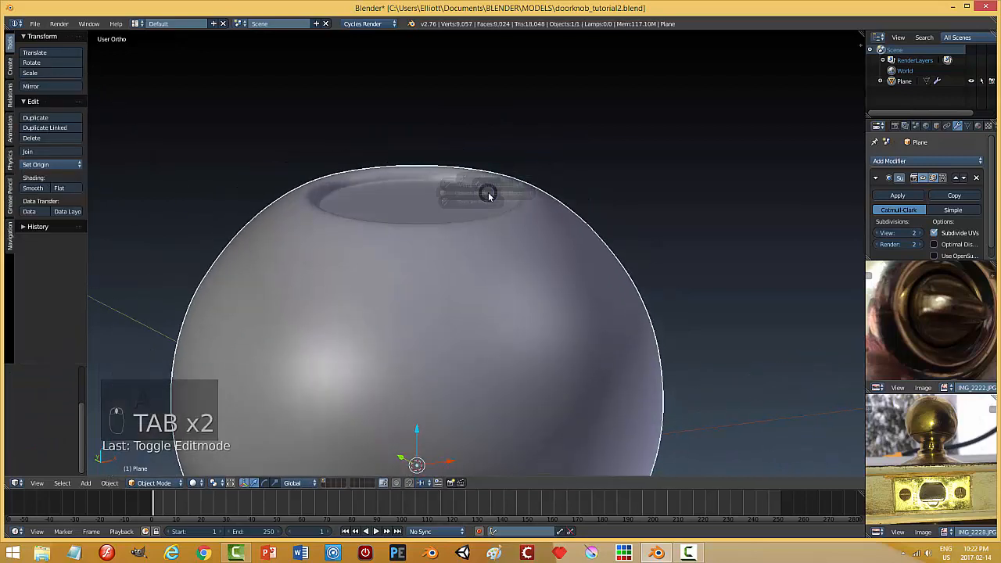
{"action": "left_click", "coordinate": [559, 193]}
{"action": "key", "text": "ctrl+Tab"}
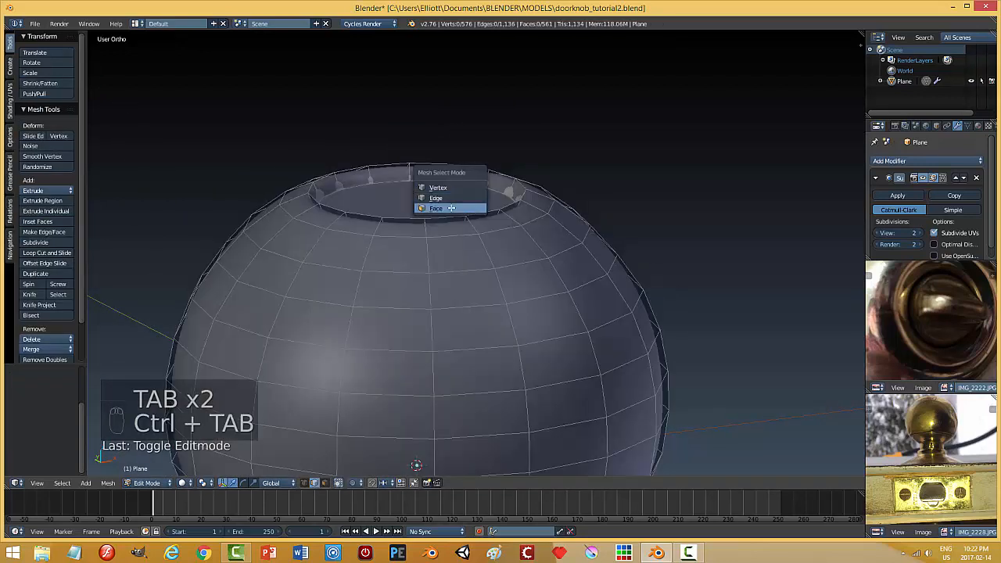
{"action": "left_click", "coordinate": [450, 208]}
{"action": "right_click", "coordinate": [427, 199]}
{"action": "left_click_drag", "start_coordinate": [416, 173], "coordinate": [415, 224]}
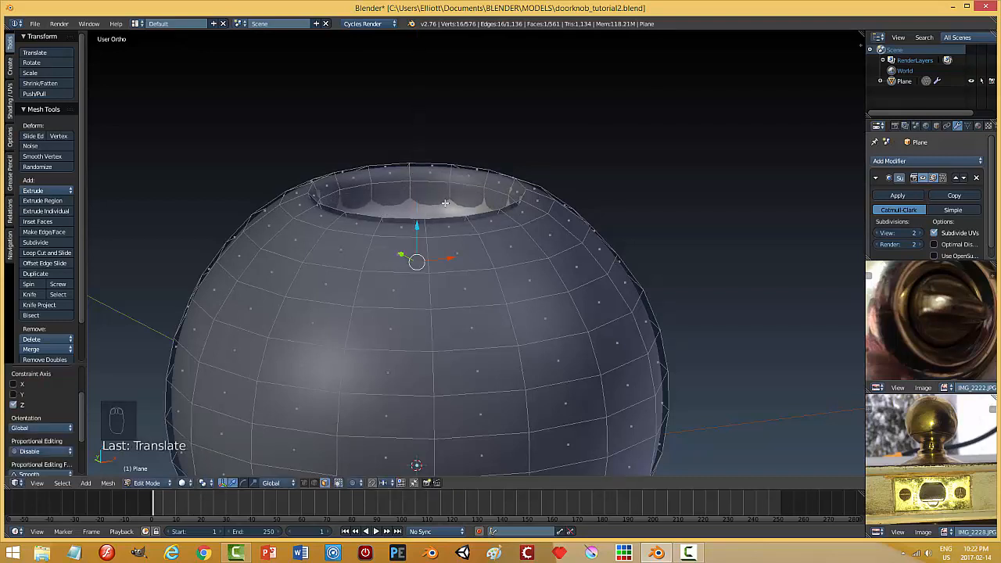
Step: With edge selection, select the edge loop inside the recess wall and raise it along Z close to the rim
{"action": "key", "text": "a"}
{"action": "key", "text": "ctrl+Tab"}
{"action": "left_click", "coordinate": [425, 176]}
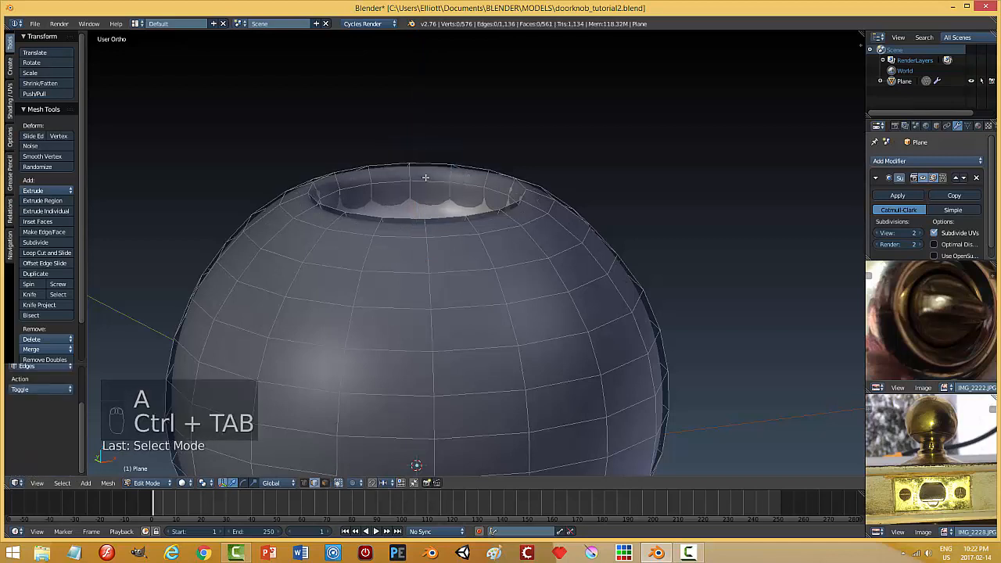
{"action": "right_click", "coordinate": [430, 181], "text": "alt"}
{"action": "mouse_move", "coordinate": [418, 174]}
{"action": "left_mouse_down"}
{"action": "mouse_move", "coordinate": [413, 192]}
{"action": "mouse_move", "coordinate": [411, 159]}
{"action": "left_mouse_up"}
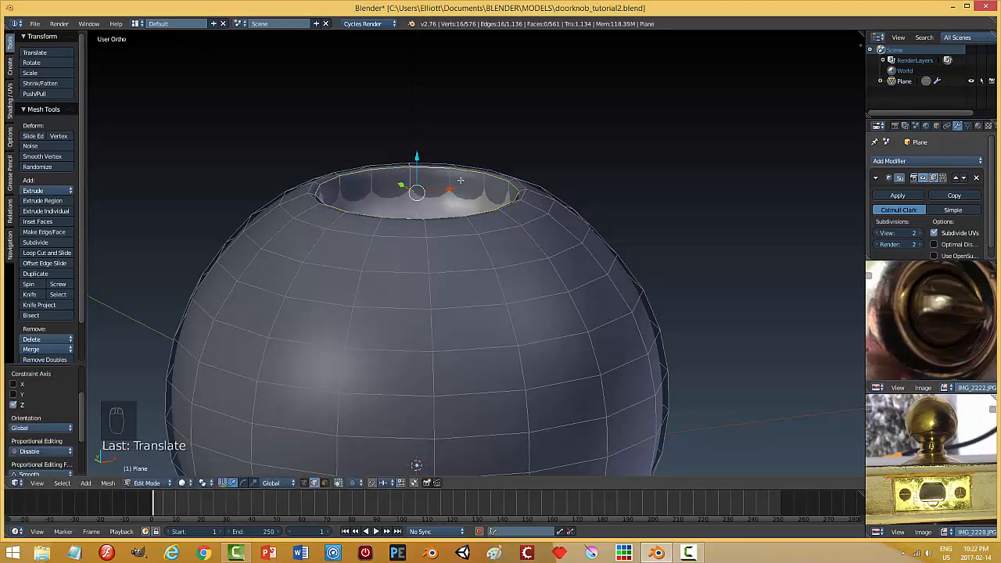
Step: Add a loop cut to the deepened recess wall, slide it fully down to the floor, and check the result in Object Mode
{"action": "key", "text": "ctrl+r"}
{"action": "left_click", "coordinate": [447, 201]}
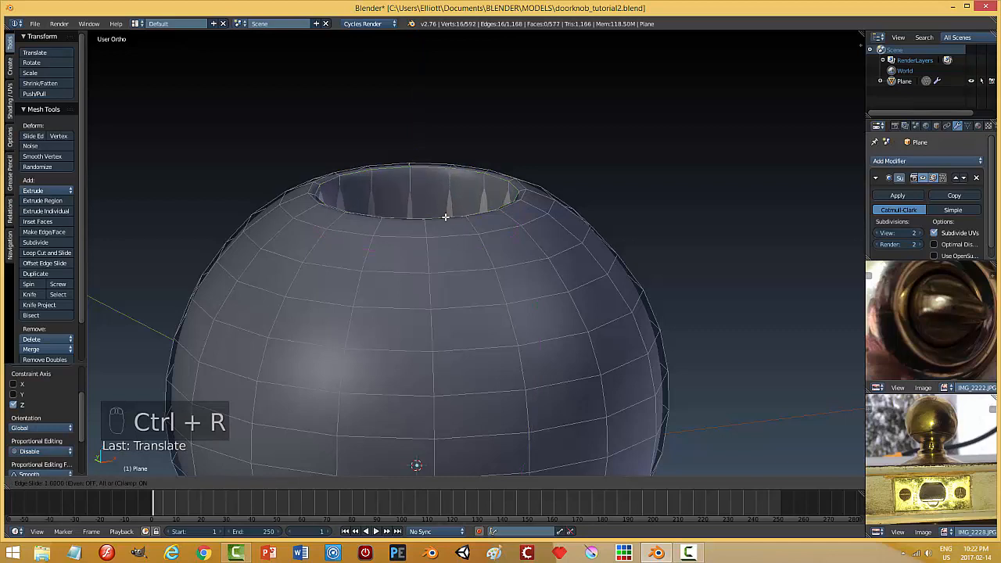
{"action": "left_click", "coordinate": [446, 224]}
{"action": "key", "text": "a"}
{"action": "key", "text": "Tab"}
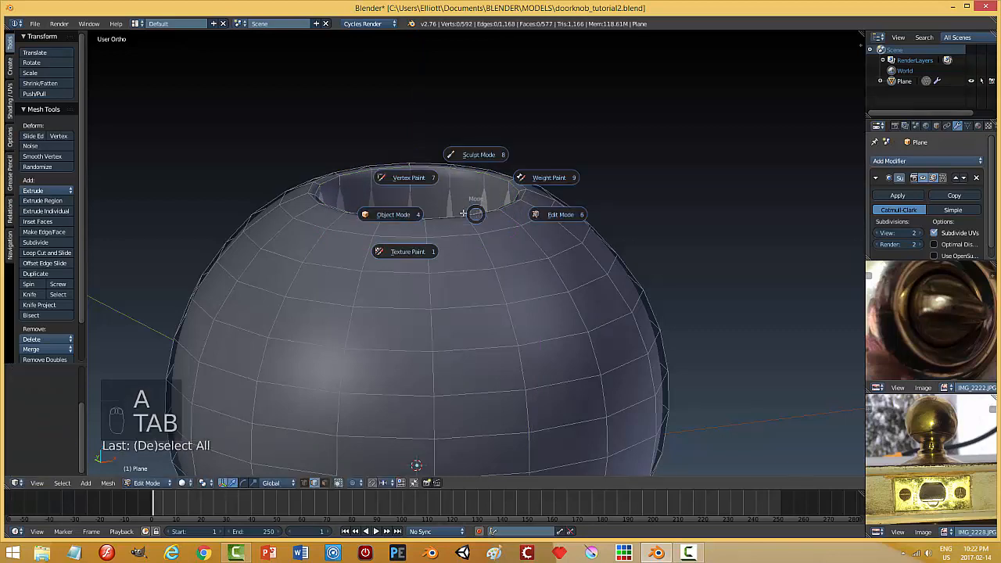
{"action": "left_click", "coordinate": [421, 216]}
{"action": "mouse_move", "coordinate": [525, 187]}
{"action": "middle_mouse_down"}
{"action": "mouse_move", "coordinate": [519, 239]}
{"action": "mouse_move", "coordinate": [559, 245]}
{"action": "mouse_move", "coordinate": [561, 210]}
{"action": "mouse_move", "coordinate": [542, 223]}
{"action": "mouse_move", "coordinate": [542, 209]}
{"action": "mouse_move", "coordinate": [520, 205]}
{"action": "middle_mouse_up"}
{"action": "scroll", "coordinate": [542, 209], "scroll_direction": "down", "scroll_amount": 2}
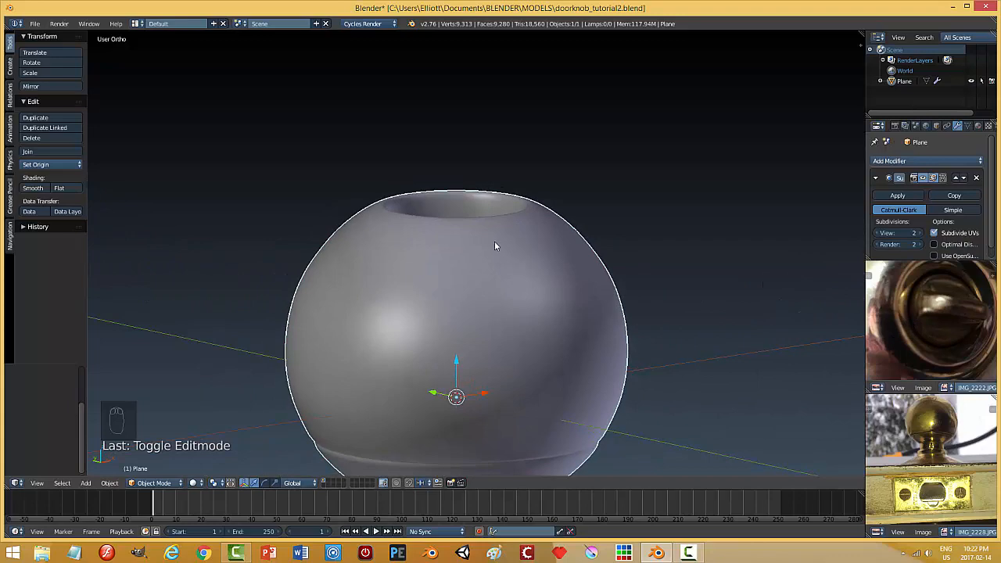
Step: In Edit Mode, select the edge loop at the hole's rim, raise it slightly along Z, and review the whole knob in Object Mode
{"action": "key", "text": "Tab"}
{"action": "scroll", "coordinate": [528, 225], "scroll_direction": "up", "scroll_amount": 3}
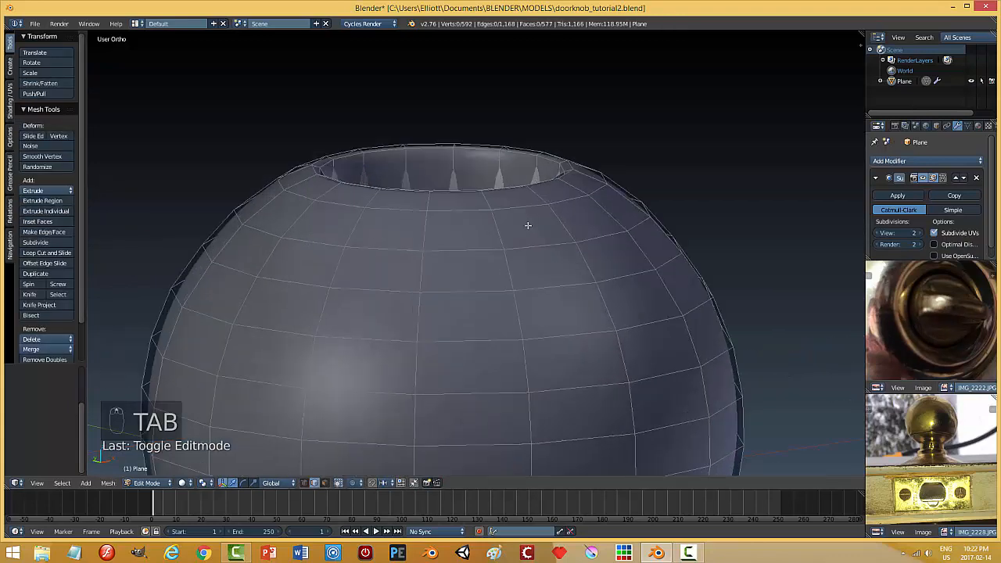
{"action": "middle_click_drag", "start_coordinate": [529, 225], "coordinate": [481, 237]}
{"action": "right_click", "coordinate": [427, 193], "text": "alt"}
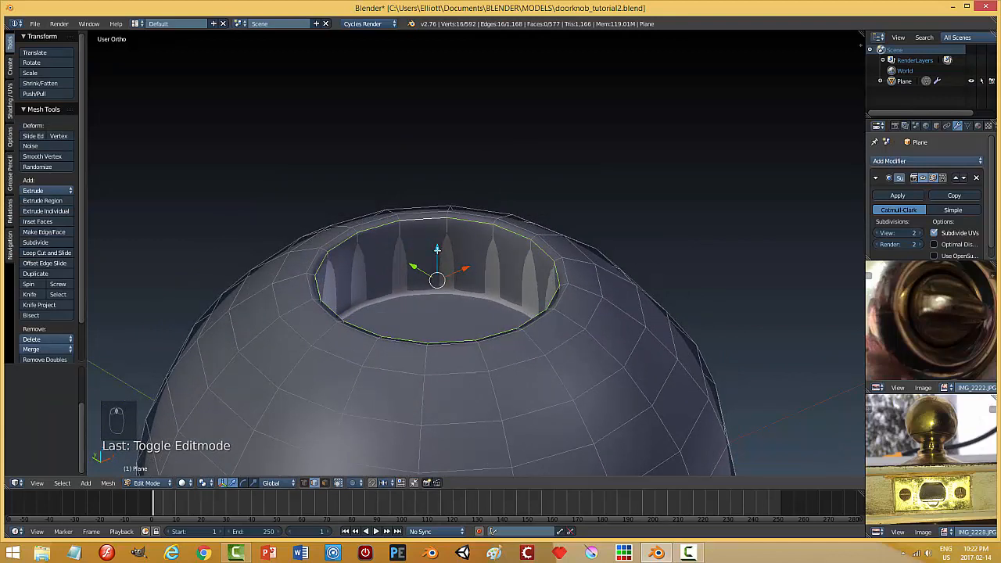
{"action": "left_click_drag", "start_coordinate": [437, 249], "coordinate": [437, 244]}
{"action": "middle_click_drag", "start_coordinate": [401, 270], "coordinate": [409, 244]}
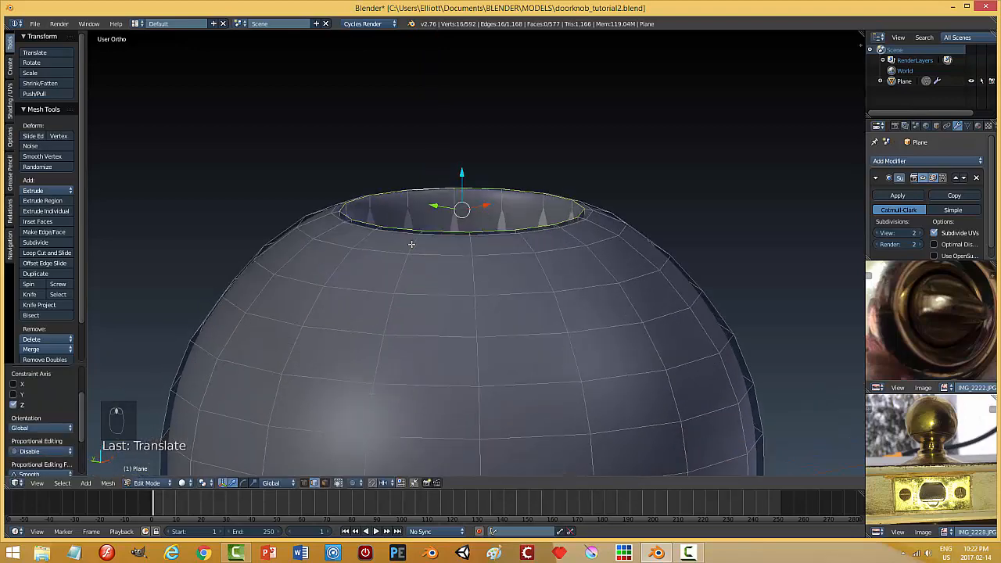
{"action": "key", "text": "a"}
{"action": "key", "text": "Tab"}
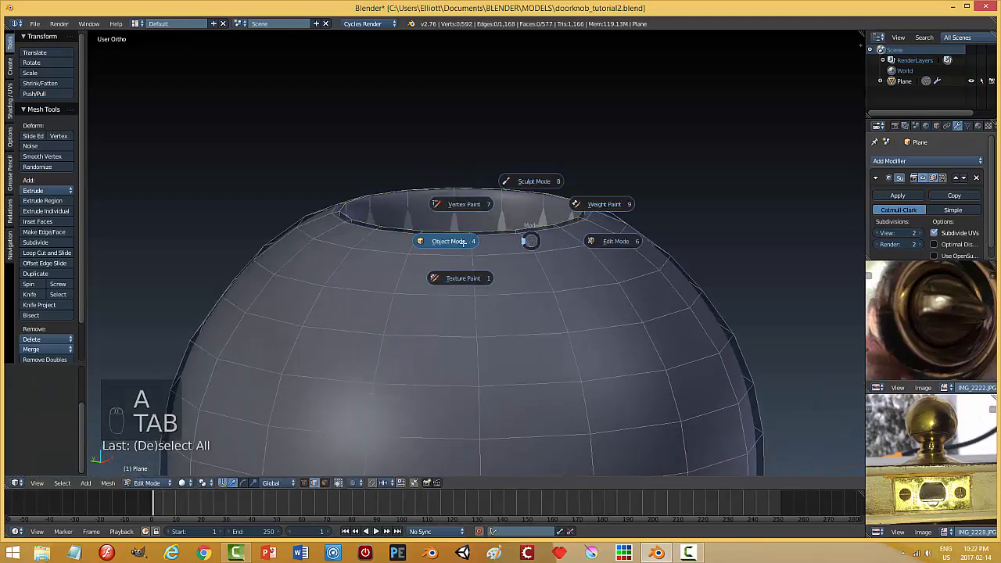
{"action": "middle_click_drag", "start_coordinate": [520, 227], "coordinate": [528, 205]}
{"action": "scroll", "coordinate": [541, 227], "scroll_direction": "down", "scroll_amount": 2}
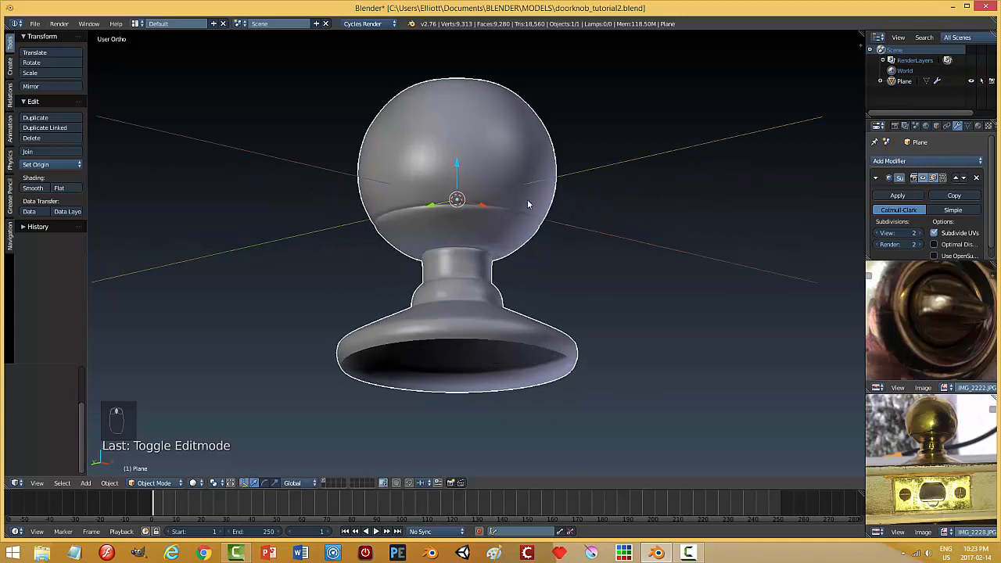
Step: In Edit Mode, select the open edge loop under the base, fill it with a face, and nudge it slightly up along Z
{"action": "key", "text": "Tab"}
{"action": "key", "text": "Tab"}
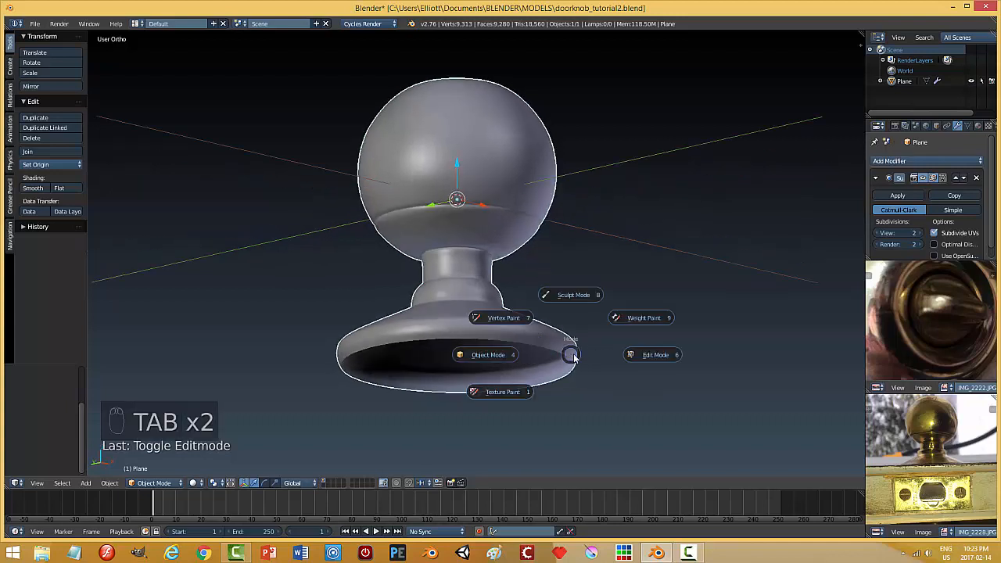
{"action": "left_click", "coordinate": [627, 357]}
{"action": "right_click", "coordinate": [554, 349], "text": "alt"}
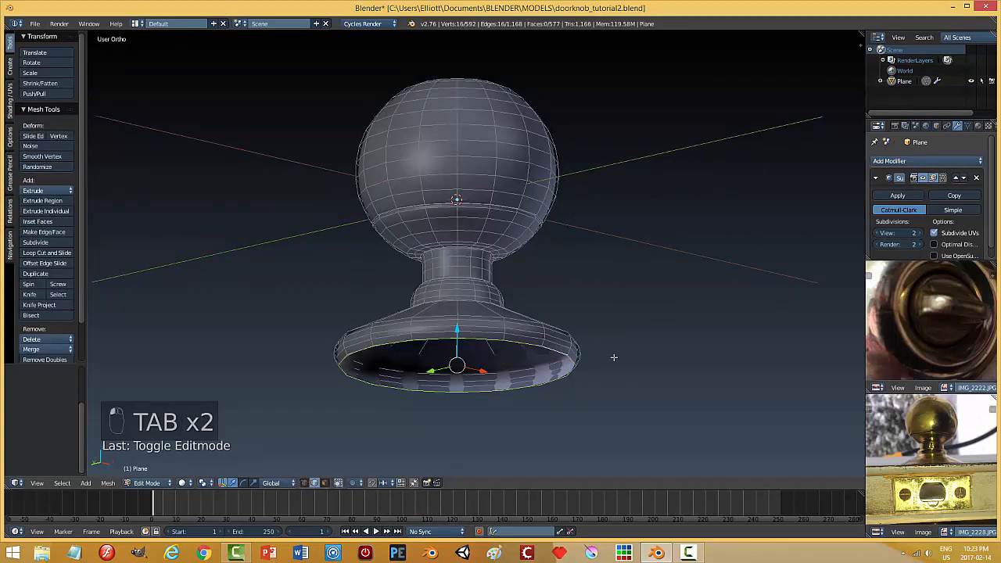
{"action": "key", "text": "f"}
{"action": "middle_click_drag", "start_coordinate": [575, 364], "coordinate": [459, 340]}
{"action": "left_click_drag", "start_coordinate": [459, 339], "coordinate": [460, 336]}
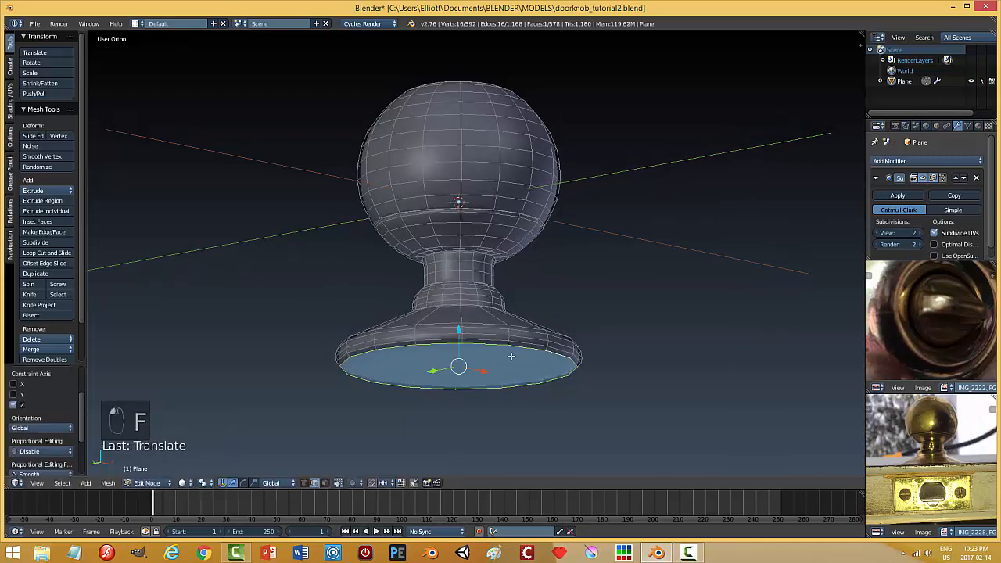
{"action": "key", "text": "a"}
Step: Add a horizontal loop cut around the base beside its bottom edge, slid to factor -0.700
{"action": "scroll", "coordinate": [519, 357], "scroll_direction": "up", "scroll_amount": 2}
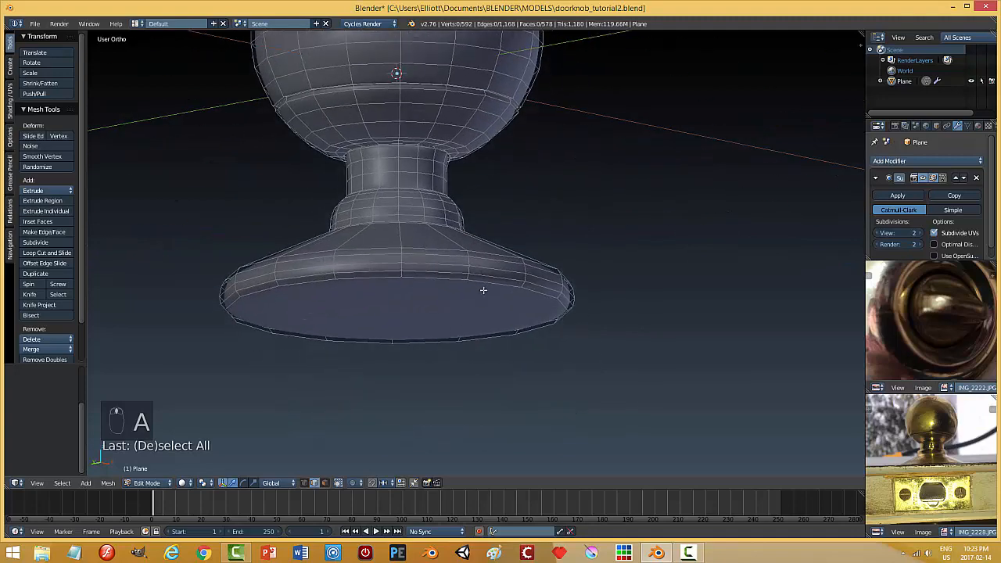
{"action": "scroll", "coordinate": [484, 289], "scroll_direction": "down", "scroll_amount": 2, "text": "ctrl"}
{"action": "key", "text": "ctrl+r"}
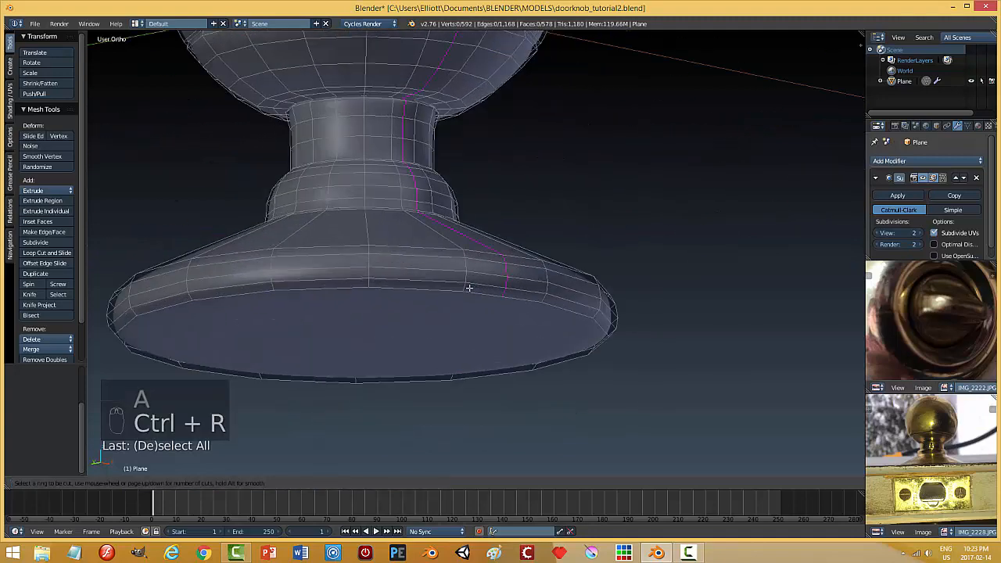
{"action": "left_click", "coordinate": [466, 289]}
{"action": "left_click", "coordinate": [465, 289]}
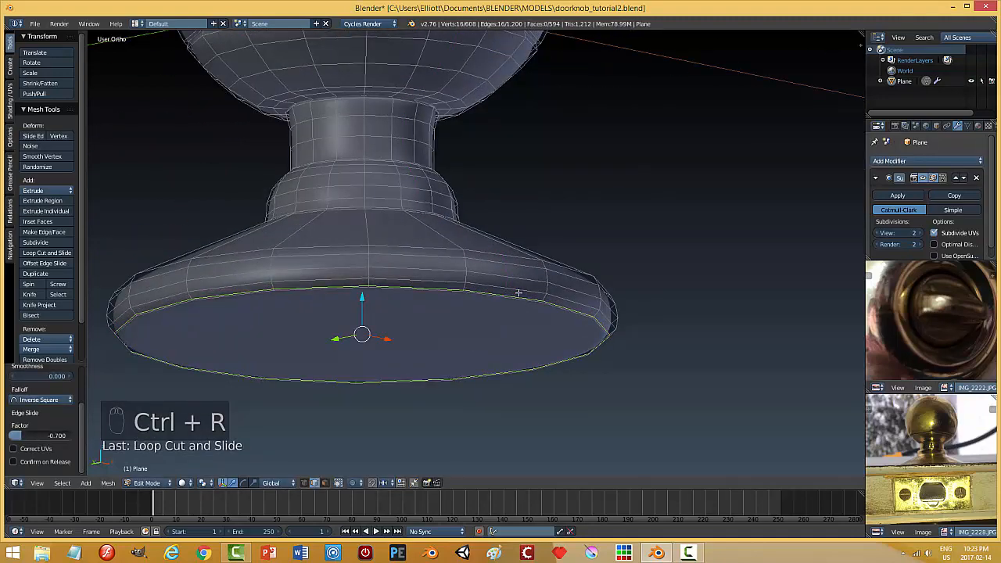
Step: Deselect everything, return to Object Mode, and check the knob's smoothed surface around the top recess
{"action": "key", "text": "a"}
{"action": "key", "text": "Tab"}
{"action": "left_click", "coordinate": [432, 292]}
{"action": "middle_click_drag", "start_coordinate": [508, 281], "coordinate": [485, 335]}
{"action": "scroll", "coordinate": [478, 270], "scroll_direction": "up", "scroll_amount": 5}
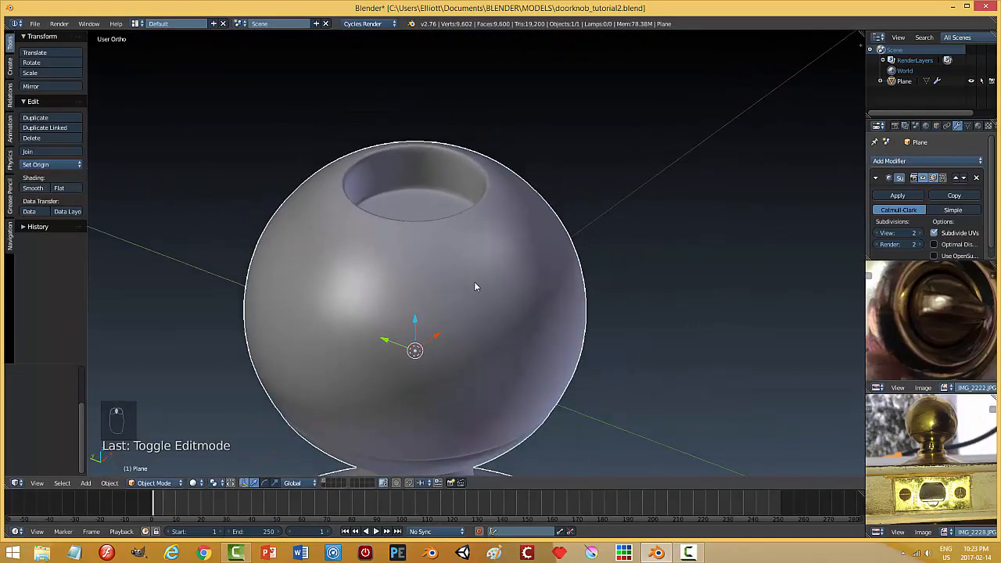
Step: In Edit Mode, add a loop cut around the inside wall of the top recess, slid toward the rim to factor -0.835
{"action": "key", "text": "Tab"}
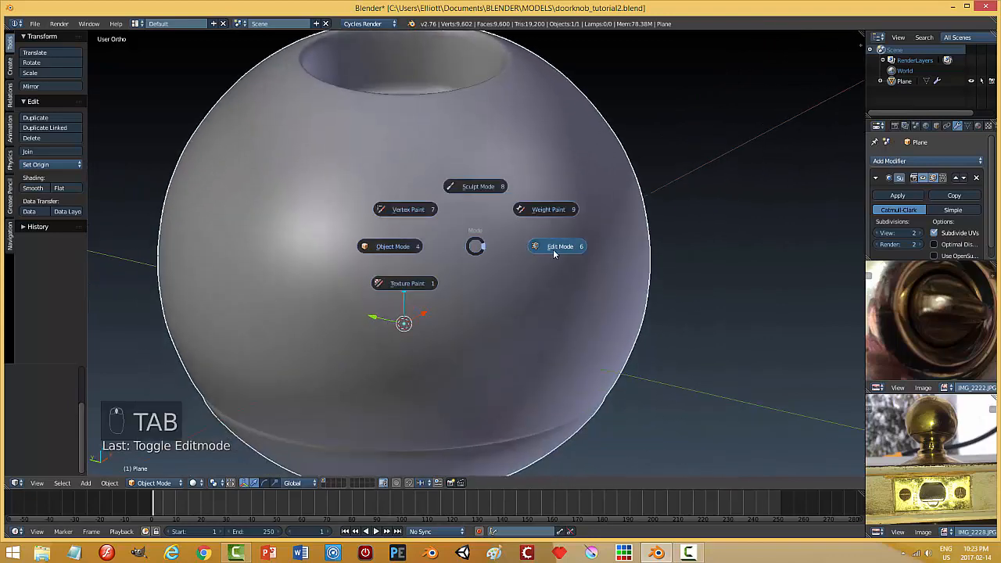
{"action": "left_click", "coordinate": [554, 247]}
{"action": "middle_click_drag", "start_coordinate": [465, 152], "coordinate": [483, 233]}
{"action": "scroll", "coordinate": [478, 258], "scroll_direction": "up", "scroll_amount": 3}
{"action": "scroll", "coordinate": [466, 250], "scroll_direction": "up", "scroll_amount": 3, "text": "shift"}
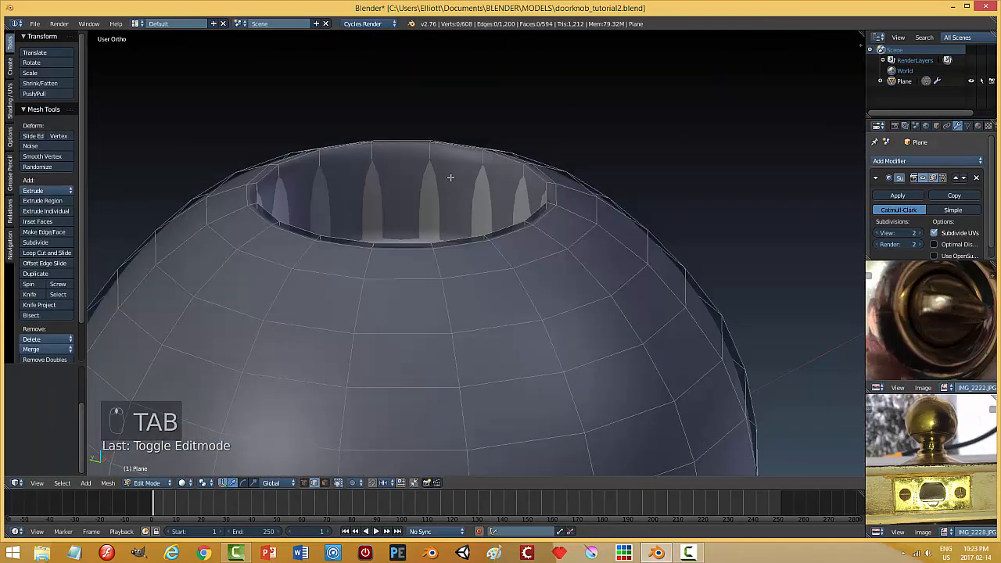
{"action": "key", "text": "ctrl+r"}
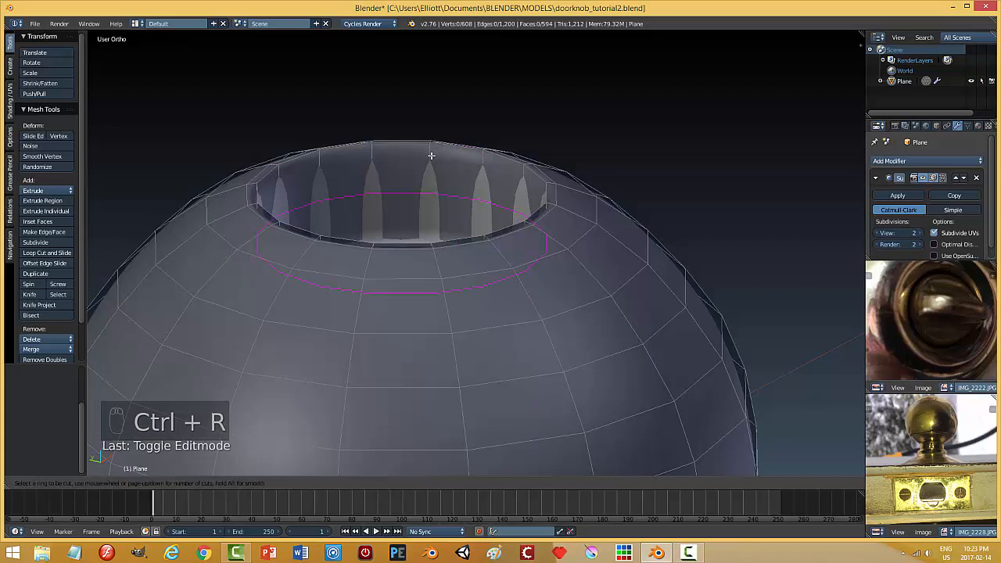
{"action": "left_click", "coordinate": [431, 155]}
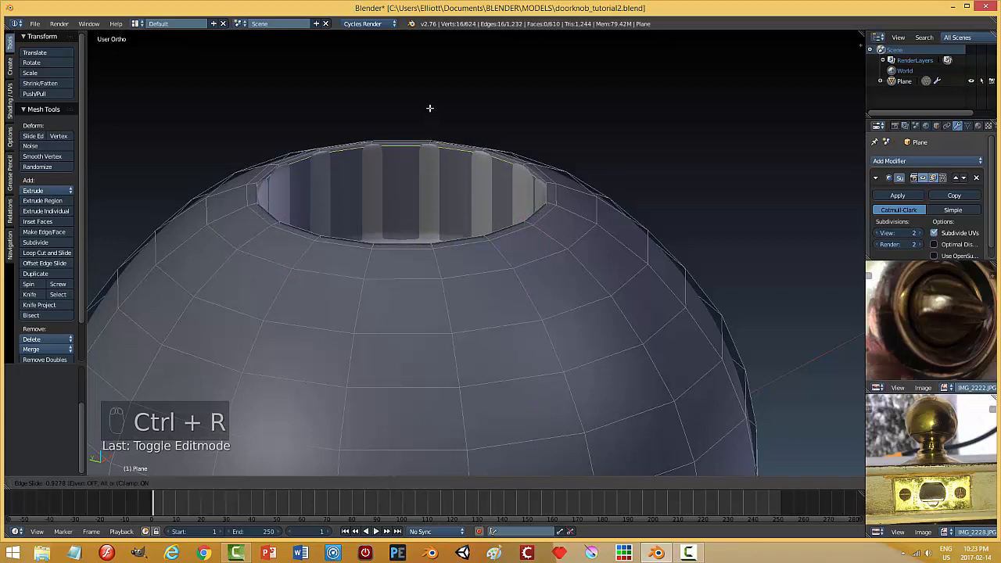
{"action": "left_click", "coordinate": [426, 113]}
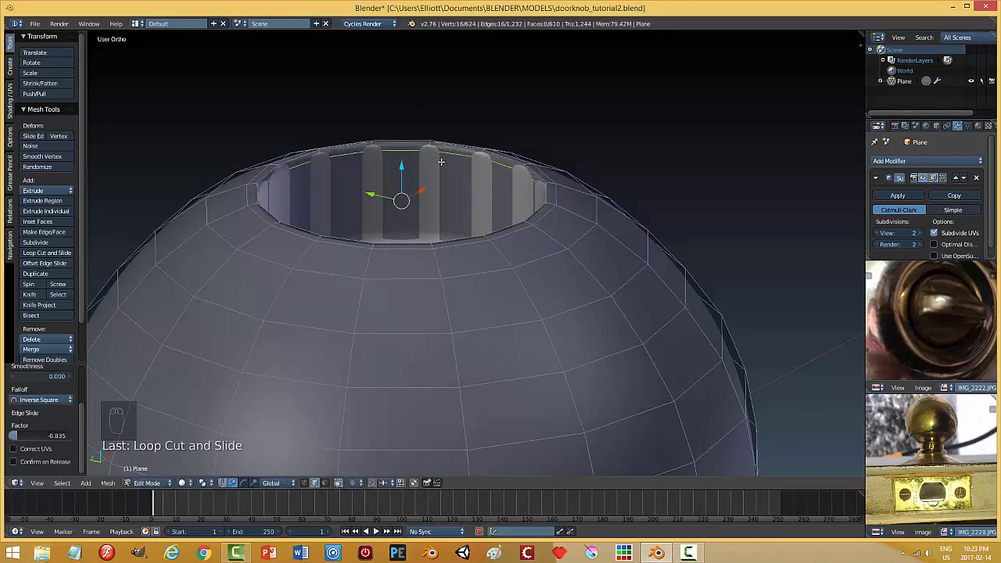
Step: Deselect the new loop and review the whole knob in Object Mode, from the recess down to the base
{"action": "key", "text": "a"}
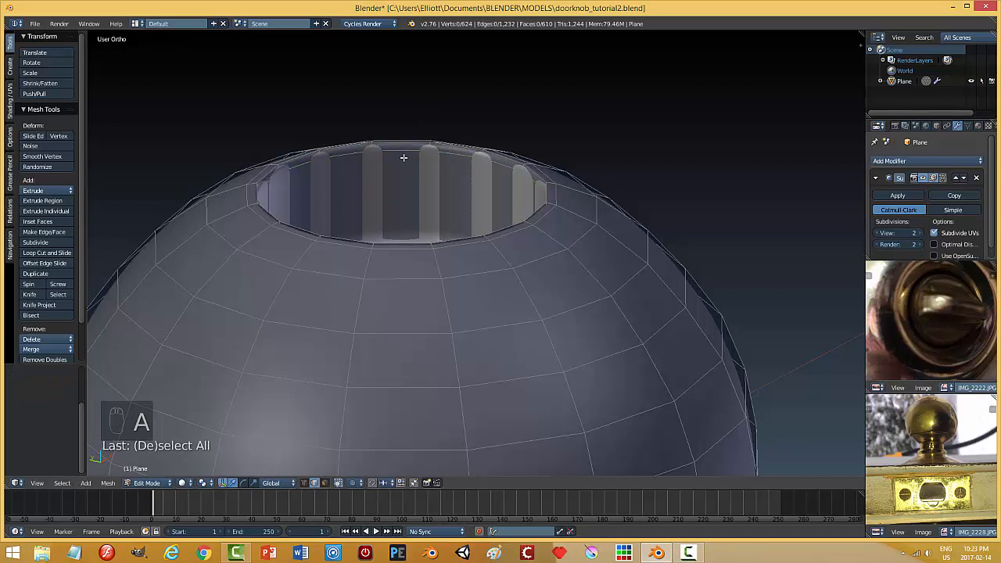
{"action": "key", "text": "Tab"}
{"action": "scroll", "coordinate": [437, 169], "scroll_direction": "down", "scroll_amount": 2}
{"action": "mouse_move", "coordinate": [437, 170]}
{"action": "middle_mouse_down"}
{"action": "mouse_move", "coordinate": [454, 224]}
{"action": "mouse_move", "coordinate": [447, 170]}
{"action": "mouse_move", "coordinate": [452, 222]}
{"action": "mouse_move", "coordinate": [456, 170]}
{"action": "middle_mouse_up"}
{"action": "scroll", "coordinate": [452, 222], "scroll_direction": "down", "scroll_amount": 2}
{"action": "scroll", "coordinate": [456, 169], "scroll_direction": "down", "scroll_amount": 3}
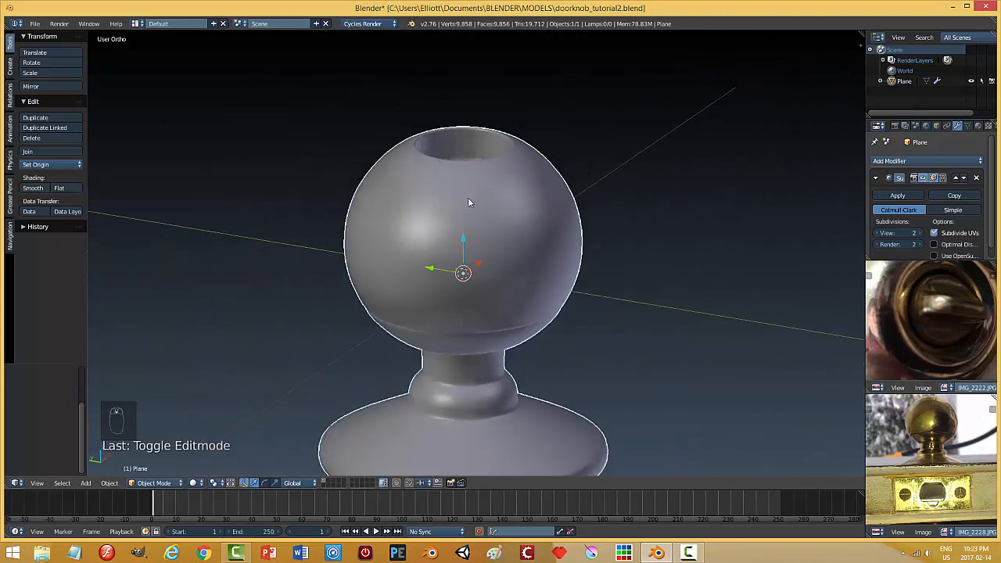
{"action": "scroll", "coordinate": [500, 224], "scroll_direction": "down", "scroll_amount": 3}
{"action": "middle_click_drag", "start_coordinate": [500, 224], "coordinate": [491, 215]}
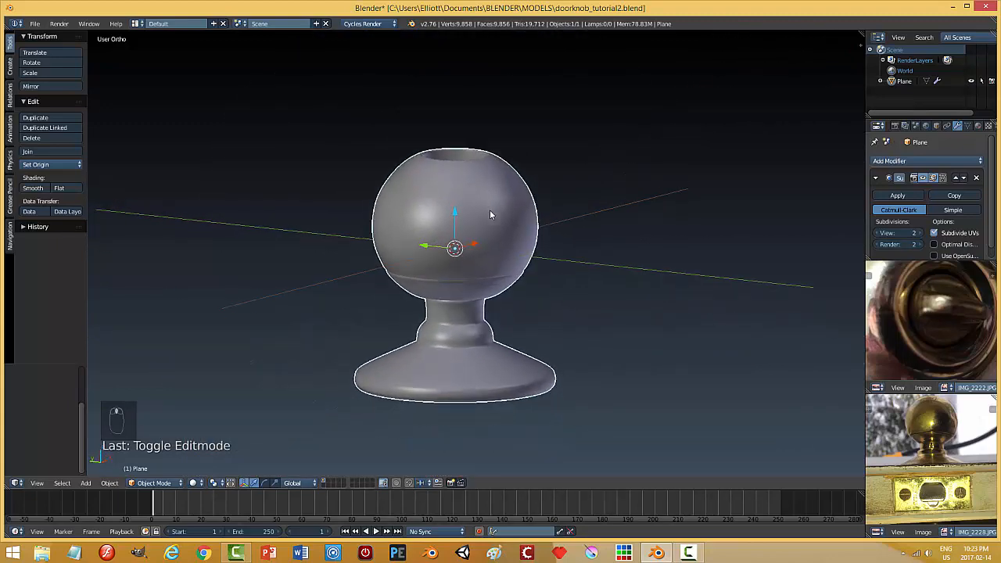
{"action": "scroll", "coordinate": [562, 247], "scroll_direction": "down", "scroll_amount": 1}
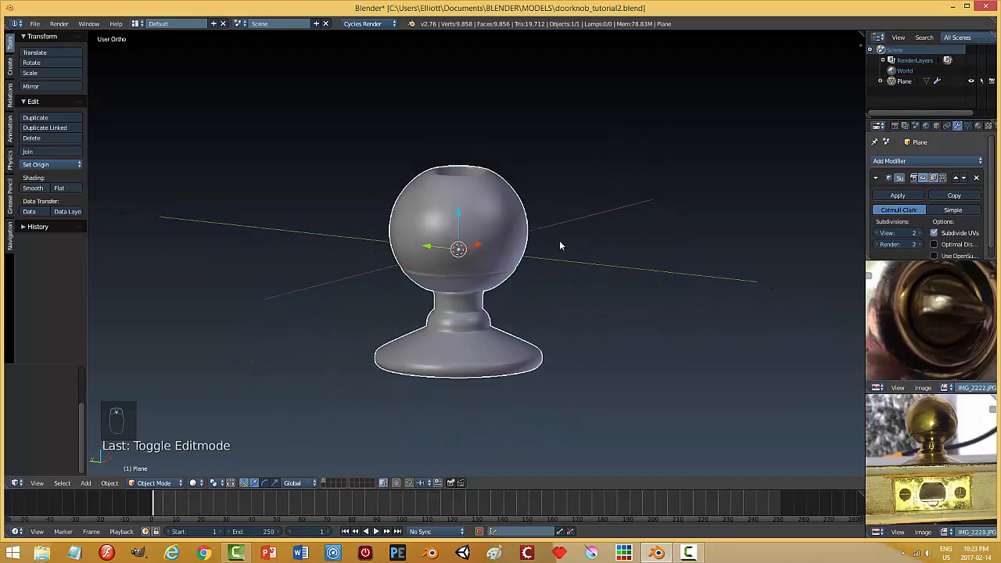
{"action": "middle_click_drag", "start_coordinate": [559, 246], "coordinate": [533, 251]}
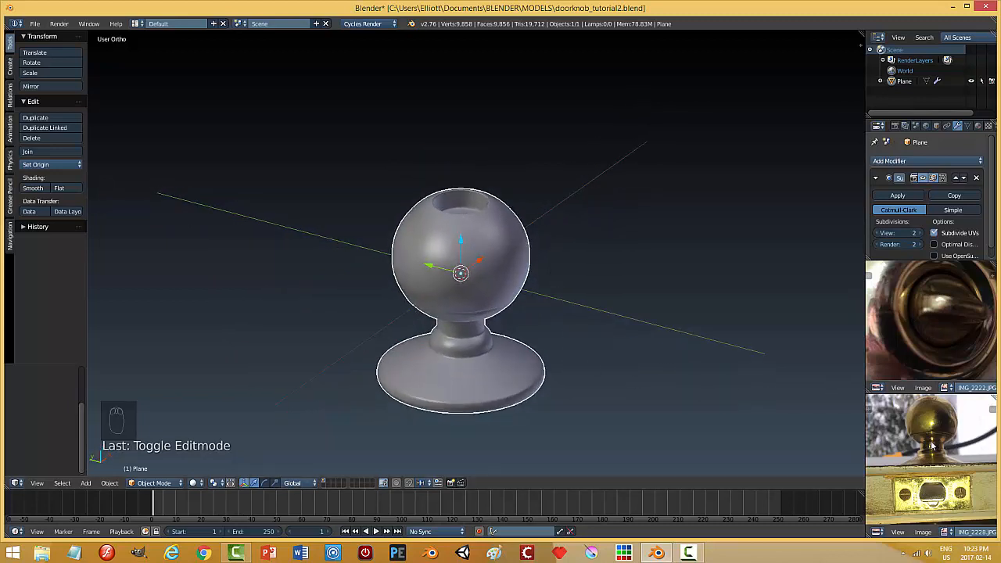
Step: Compare the knob with the reference photos and apply its Subdivision Surface modifier
{"action": "scroll", "coordinate": [913, 350], "scroll_direction": "down", "scroll_amount": 1}
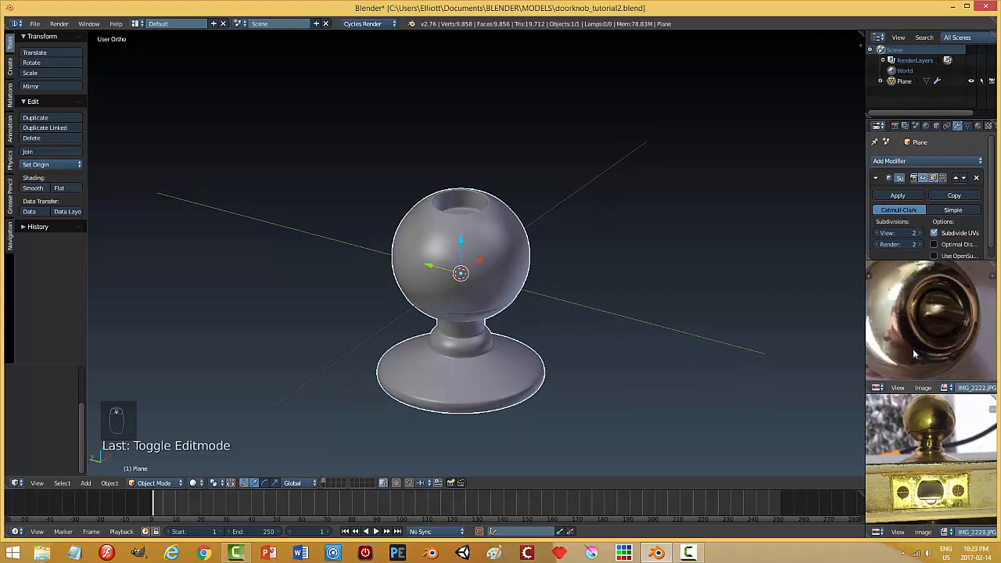
{"action": "scroll", "coordinate": [914, 349], "scroll_direction": "down", "scroll_amount": 2}
{"action": "scroll", "coordinate": [904, 352], "scroll_direction": "up", "scroll_amount": 1}
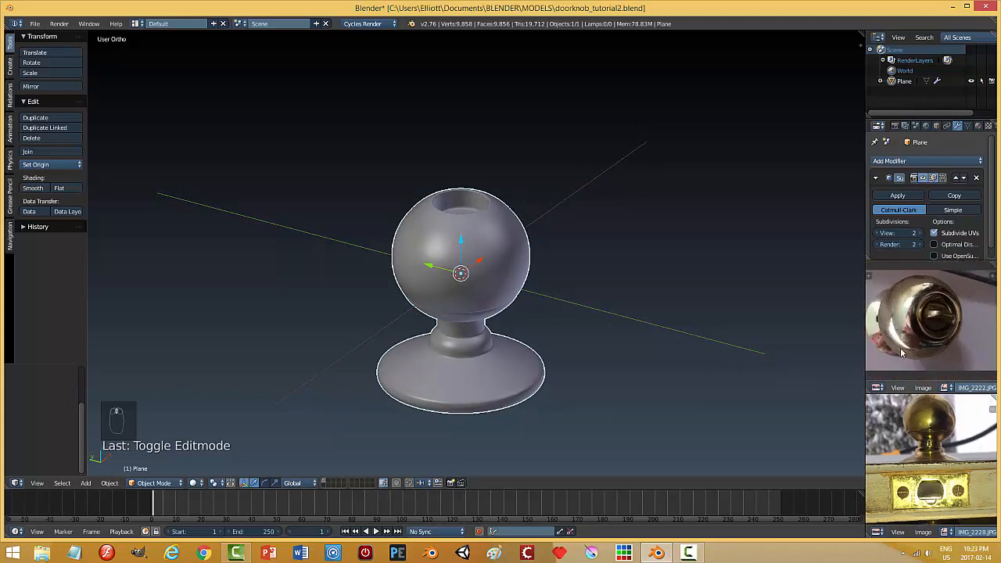
{"action": "scroll", "coordinate": [896, 345], "scroll_direction": "up", "scroll_amount": 1}
{"action": "scroll", "coordinate": [887, 335], "scroll_direction": "down", "scroll_amount": 1}
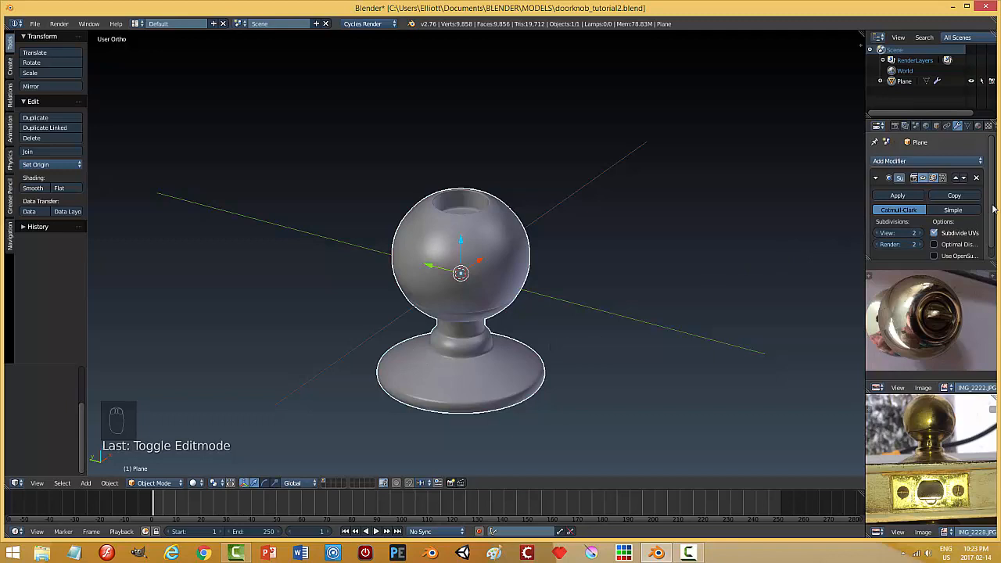
{"action": "scroll", "coordinate": [994, 208], "scroll_direction": "down", "scroll_amount": 1}
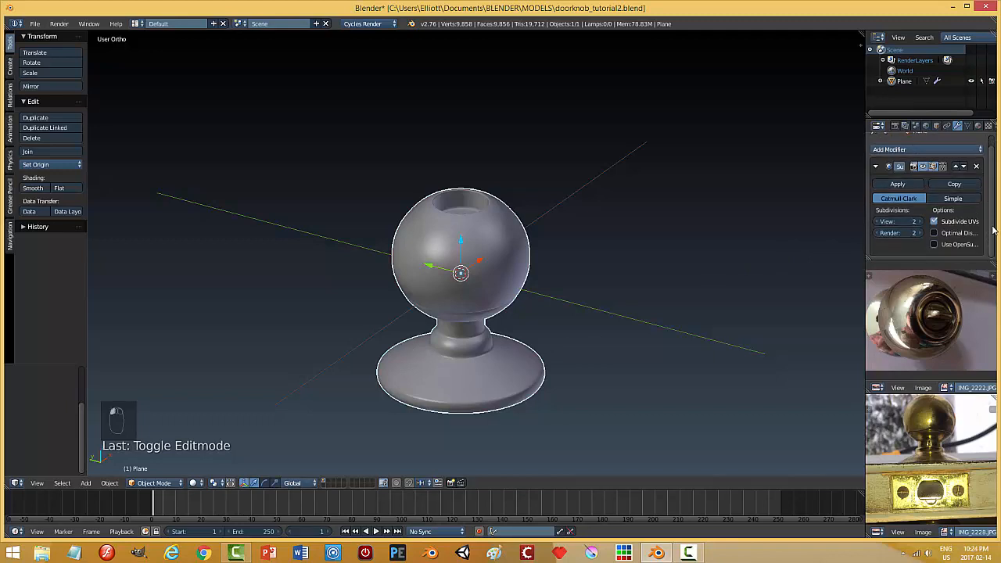
{"action": "left_click", "coordinate": [900, 184]}
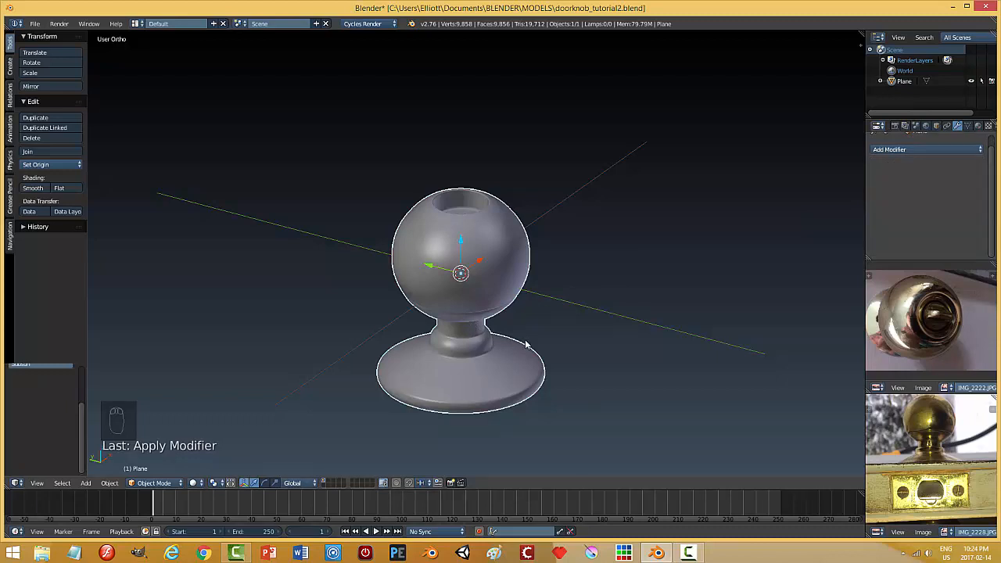
Step: Add a mesh cylinder and scale it down uniformly until it is much narrower than the knob's neck
{"action": "key", "text": "shift+a"}
{"action": "mouse_move", "coordinate": [510, 348]}
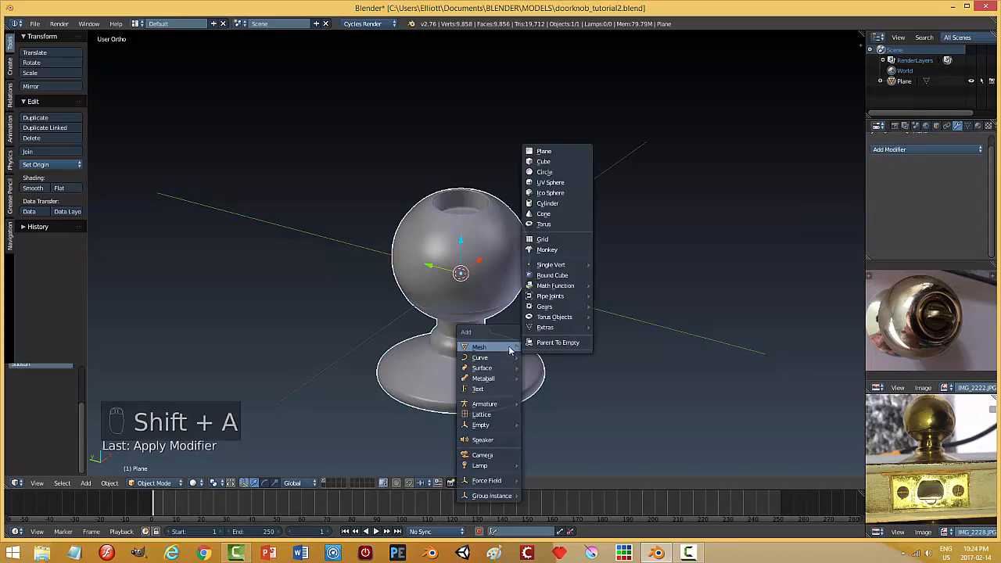
{"action": "left_click", "coordinate": [550, 204]}
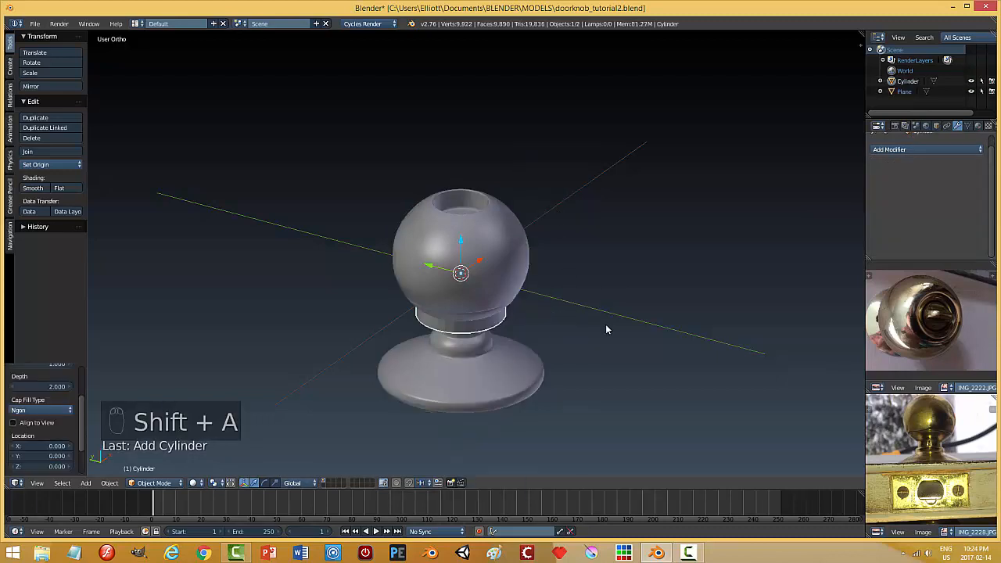
{"action": "key", "text": "s"}
{"action": "left_click", "coordinate": [475, 273]}
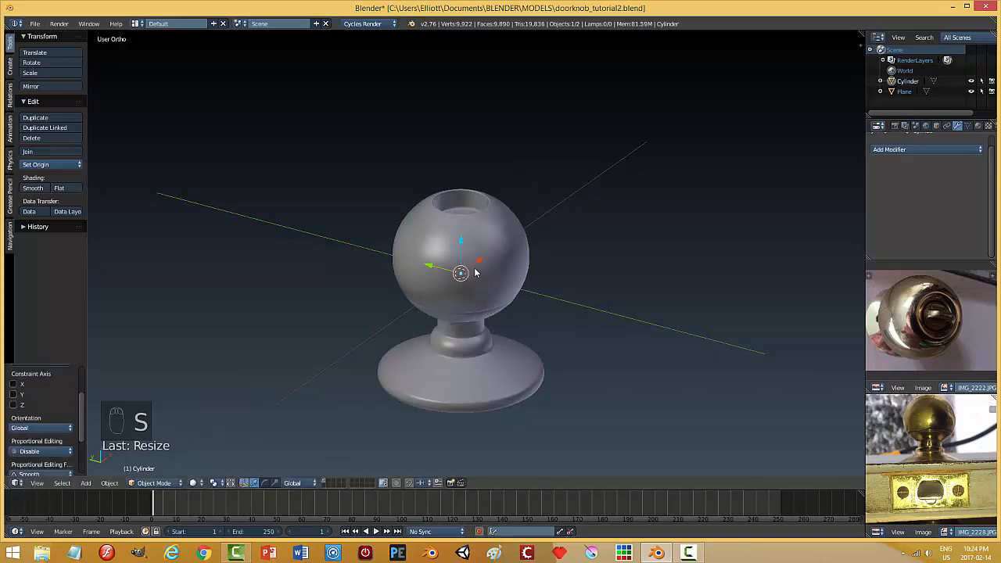
Step: Move the small cylinder along negative Y to just outside the ball and shrink it further
{"action": "key", "text": "g"}
{"action": "key", "text": "y"}
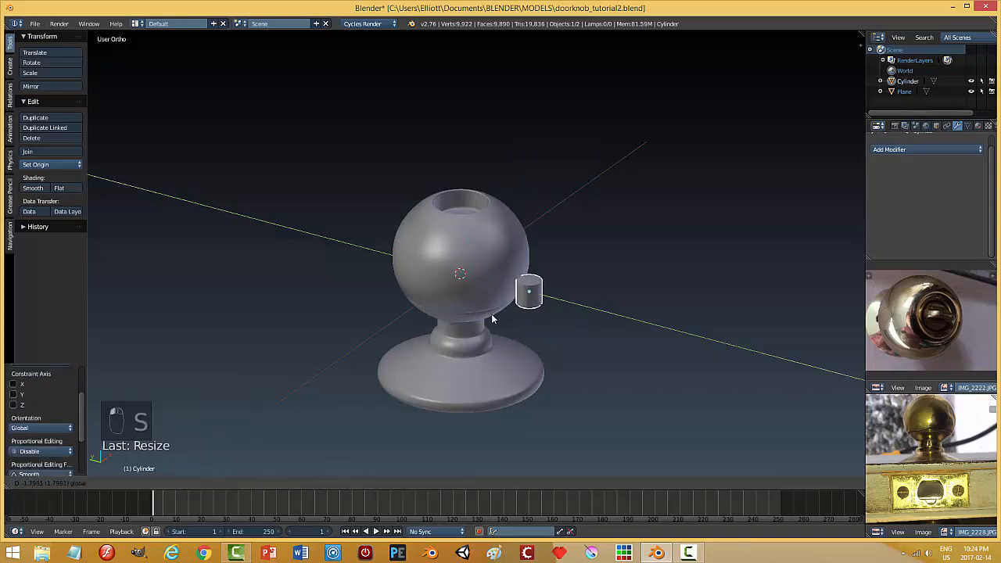
{"action": "left_click", "coordinate": [496, 321]}
{"action": "key", "text": "s"}
{"action": "left_click", "coordinate": [550, 321]}
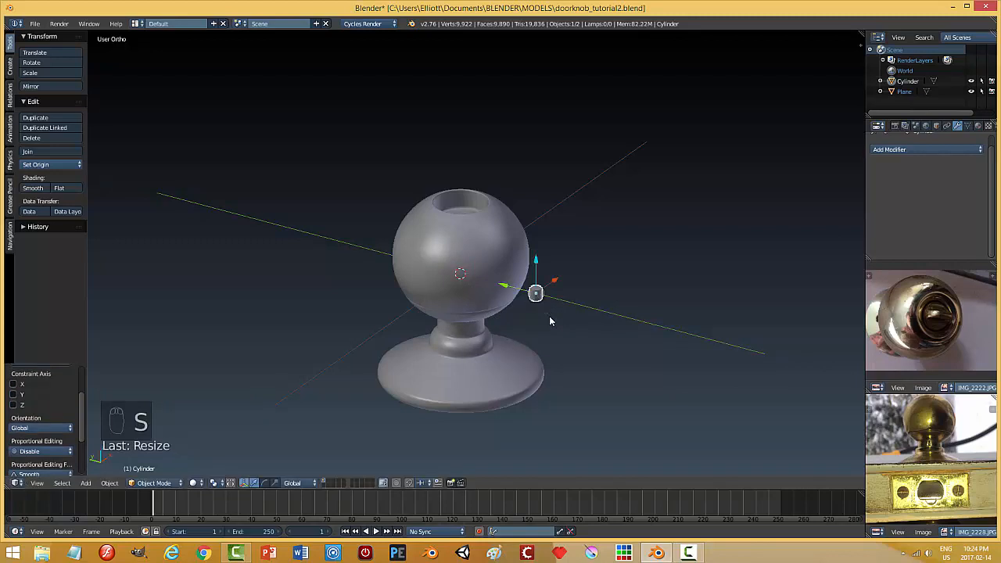
Step: Lower the cylinder along Z to the height of the base and stretch it along Z into a slim pin
{"action": "key", "text": "g"}
{"action": "key", "text": "z"}
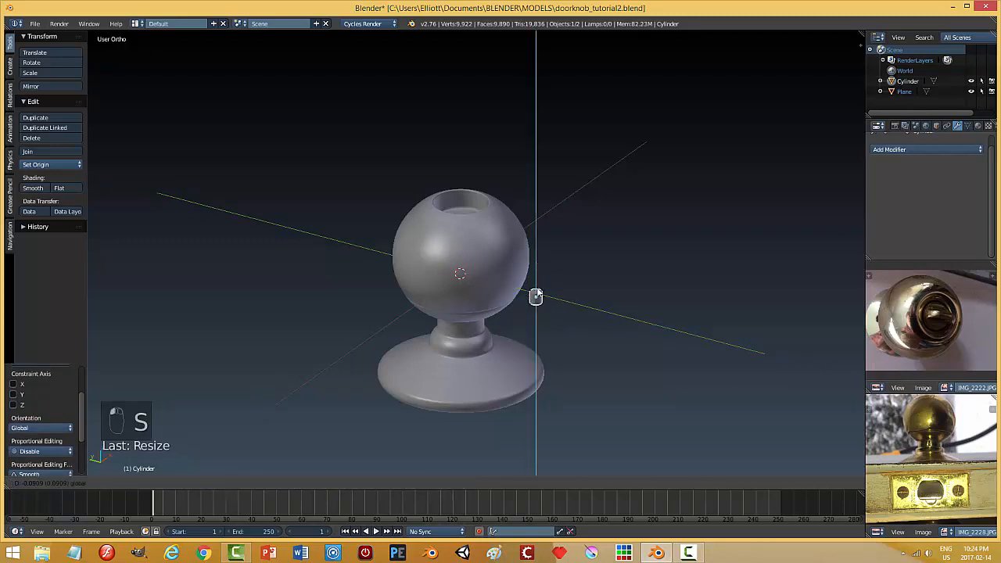
{"action": "left_click", "coordinate": [534, 360]}
{"action": "key", "text": "s"}
{"action": "key", "text": "z"}
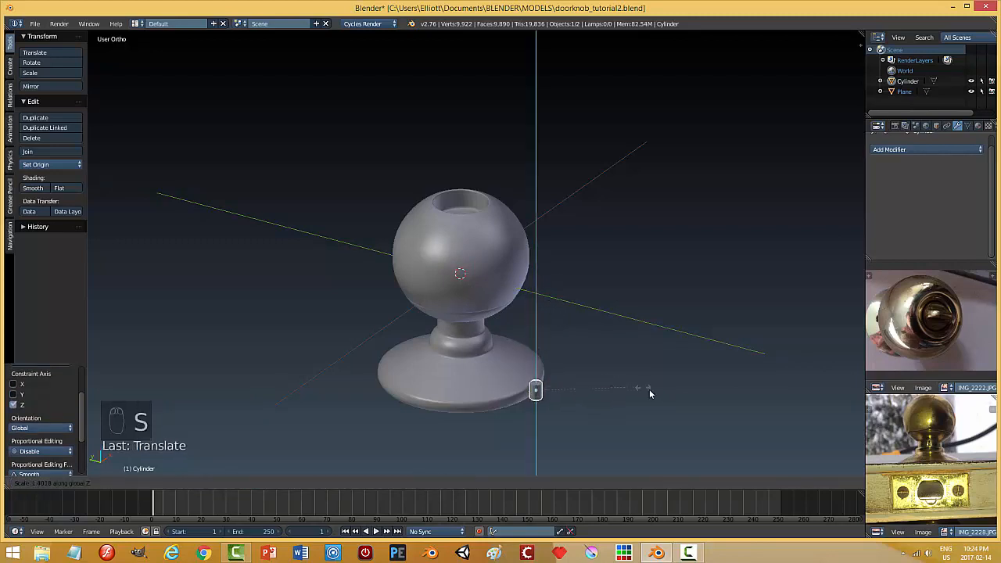
{"action": "left_click", "coordinate": [759, 405]}
Step: From the top view, move the cylinder along Y inward over the base, and check its placement in wireframe
{"action": "key", "text": "KP_7"}
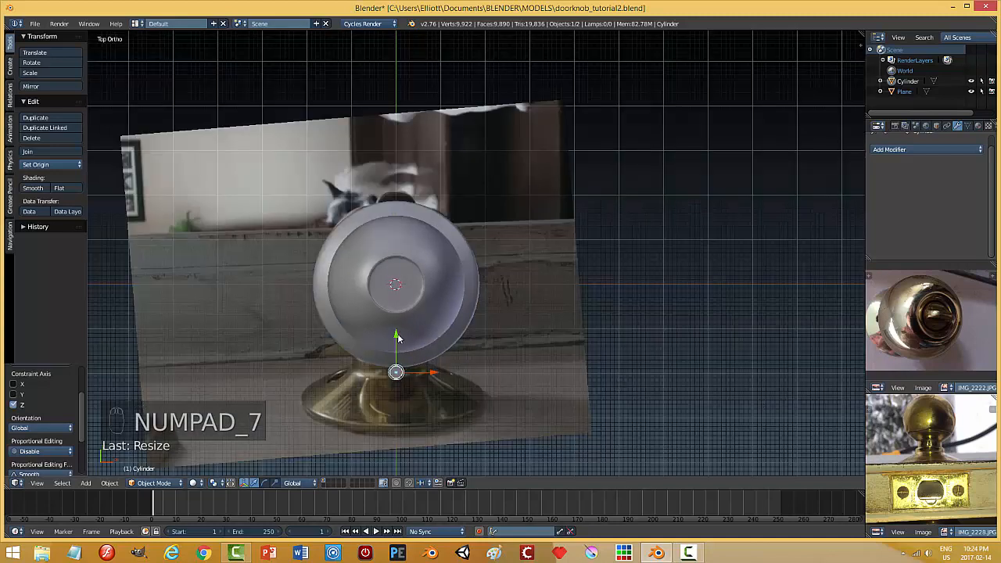
{"action": "left_click_drag", "start_coordinate": [395, 337], "coordinate": [396, 299]}
{"action": "key", "text": "z"}
{"action": "left_click", "coordinate": [530, 332]}
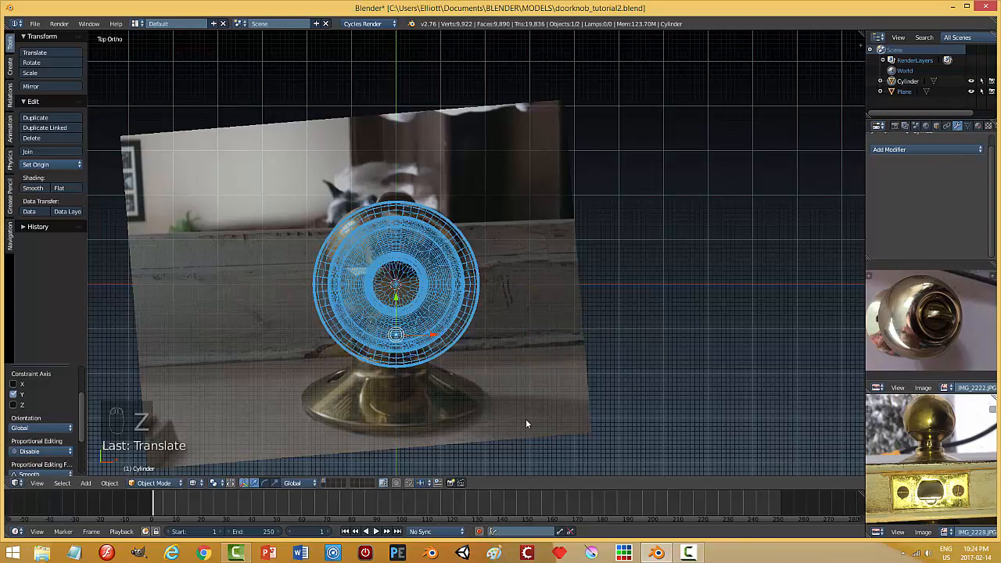
{"action": "middle_click_drag", "start_coordinate": [527, 420], "coordinate": [519, 317]}
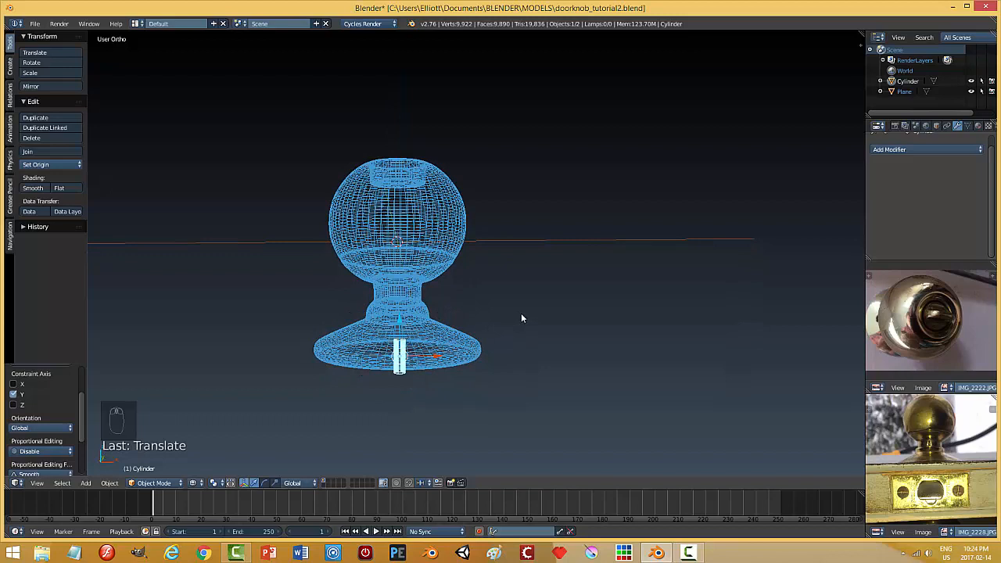
{"action": "key", "text": "z"}
{"action": "left_click", "coordinate": [511, 376]}
Step: Raise the cylinder slightly, scale it about 1.9 times along Z, and adjust its Y and Z position so it passes through the base
{"action": "middle_click_drag", "start_coordinate": [507, 381], "coordinate": [372, 307]}
{"action": "left_click_drag", "start_coordinate": [376, 293], "coordinate": [377, 283]}
{"action": "key", "text": "s"}
{"action": "key", "text": "z"}
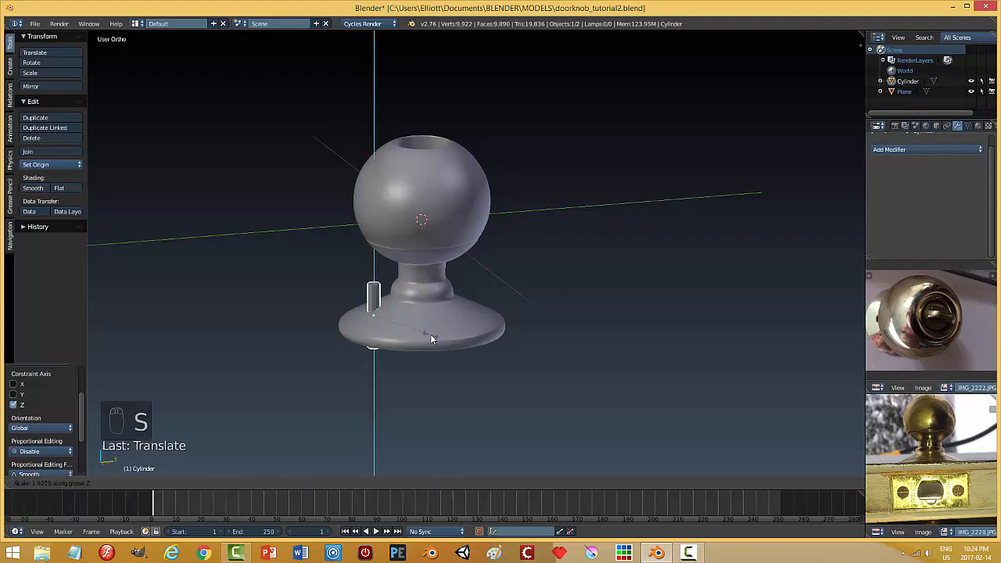
{"action": "left_click", "coordinate": [430, 335]}
{"action": "left_click_drag", "start_coordinate": [412, 319], "coordinate": [404, 314]}
{"action": "left_click_drag", "start_coordinate": [369, 281], "coordinate": [368, 277]}
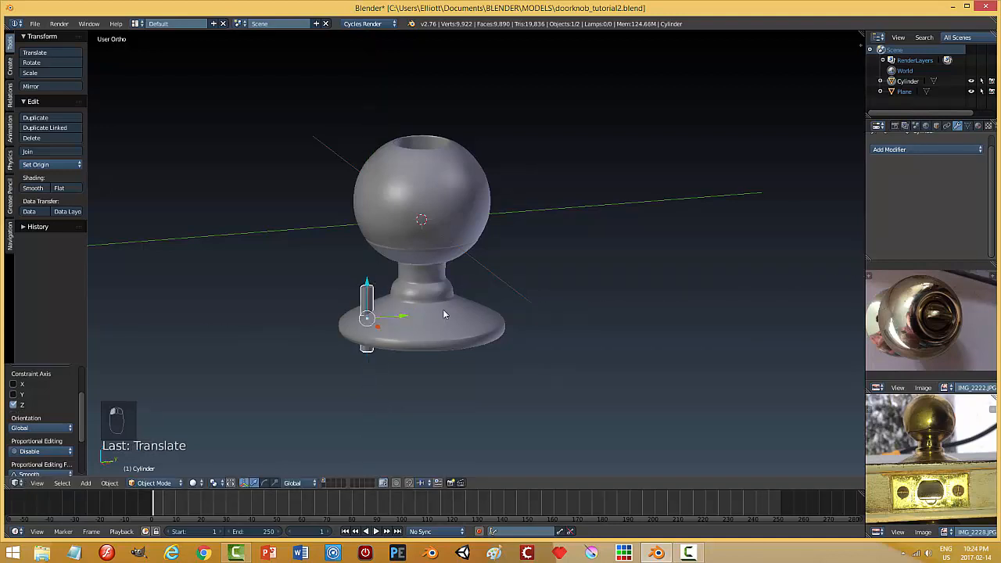
Step: From the top view, nudge the cylinder slightly along negative Y toward the outer edge of the base
{"action": "middle_click_drag", "start_coordinate": [443, 309], "coordinate": [489, 358]}
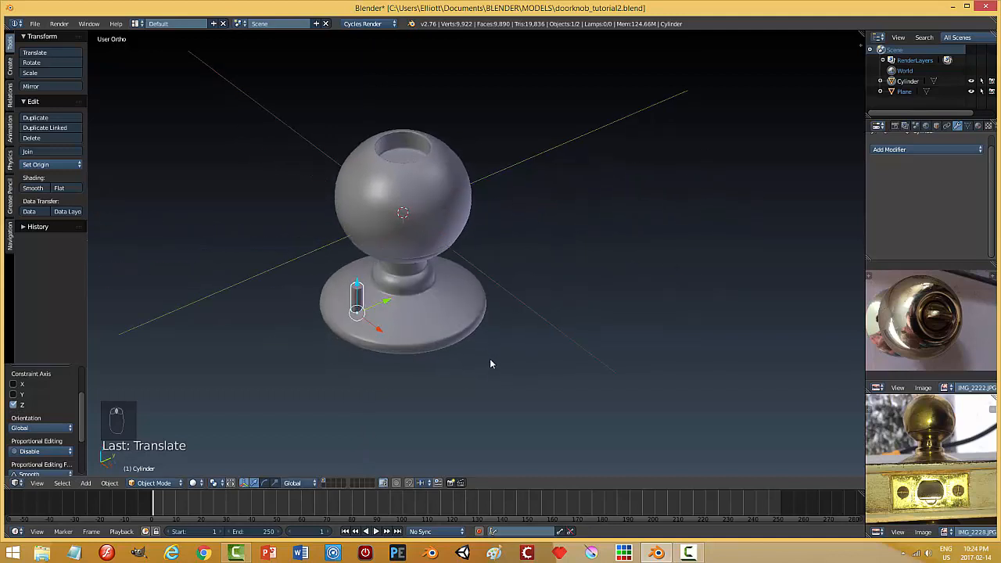
{"action": "key", "text": "KP_7"}
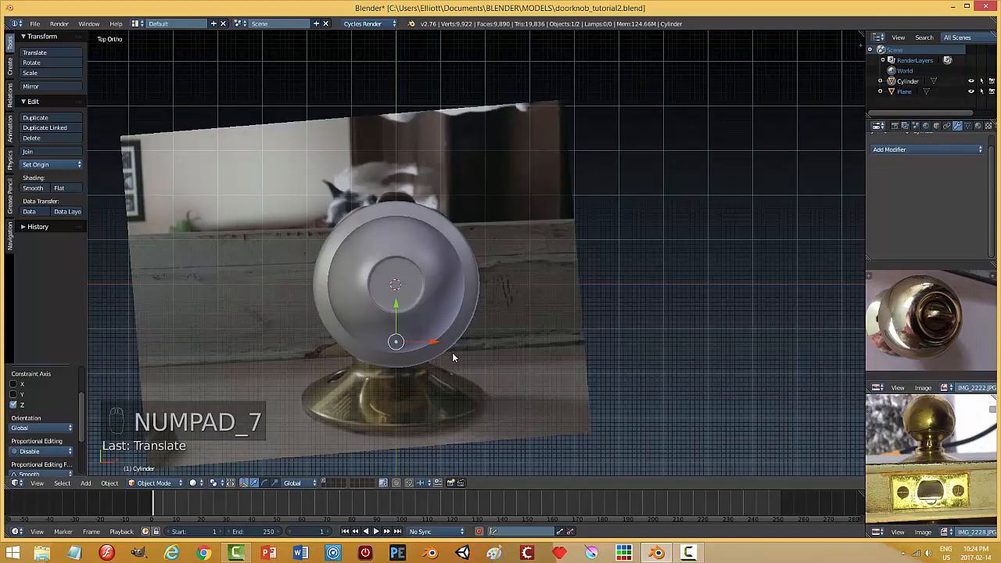
{"action": "scroll", "coordinate": [452, 352], "scroll_direction": "up", "scroll_amount": 1}
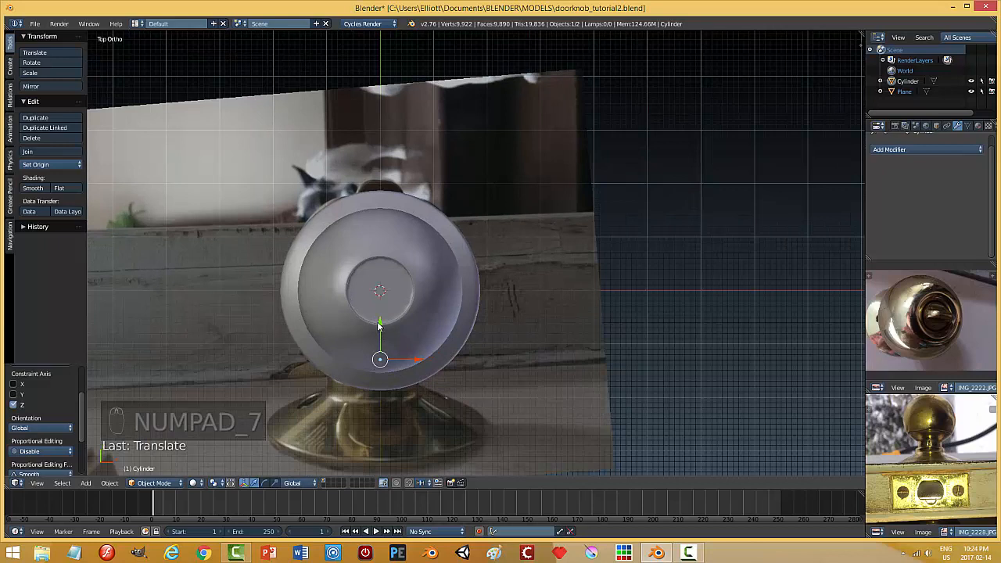
{"action": "left_click_drag", "start_coordinate": [381, 327], "coordinate": [379, 333]}
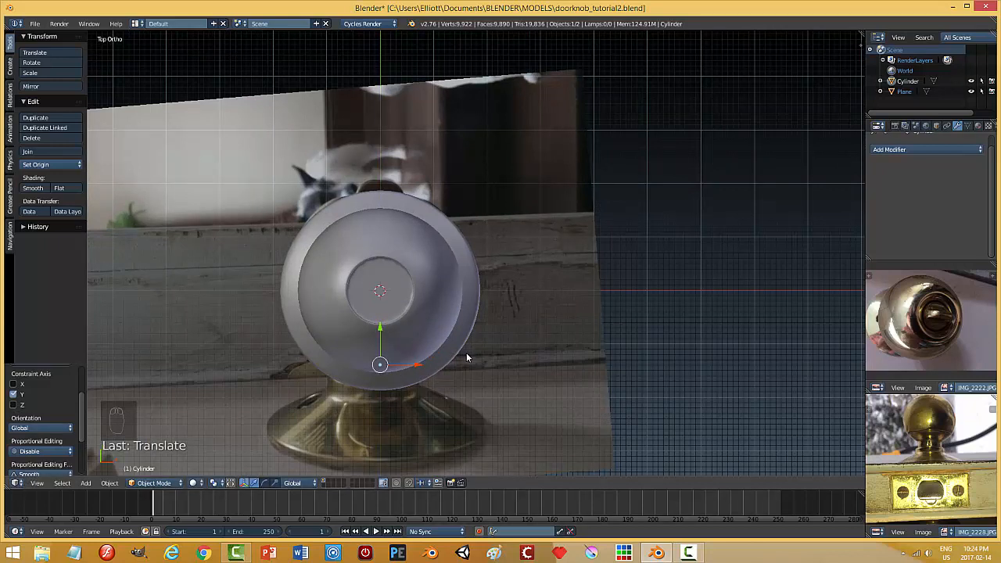
Step: Duplicate the cylinder, move the copy along Y to the opposite side of the base, and select both cylinders
{"action": "key", "text": "shift+d"}
{"action": "left_click_drag", "start_coordinate": [379, 329], "coordinate": [382, 331]}
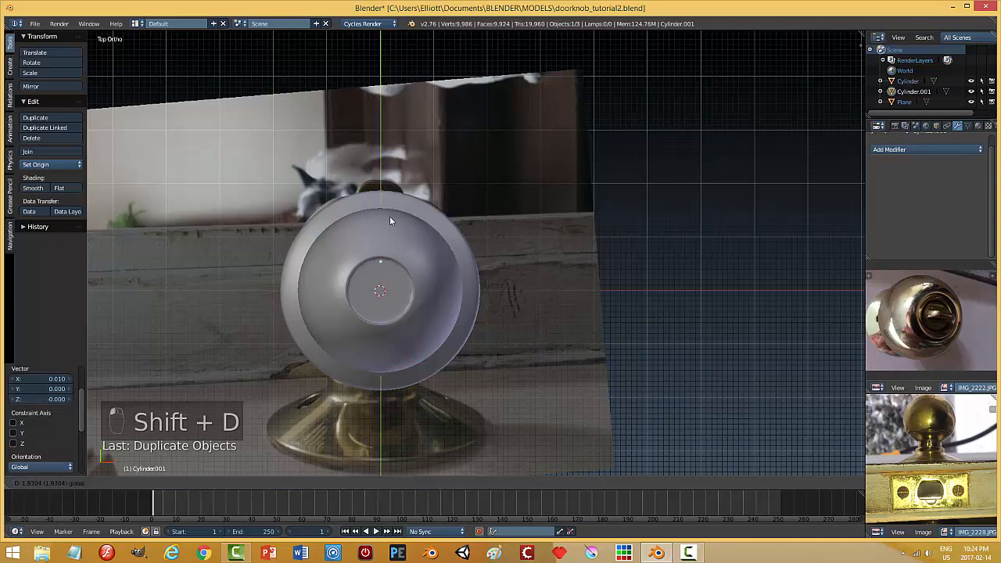
{"action": "left_click_drag", "start_coordinate": [392, 187], "coordinate": [382, 178]}
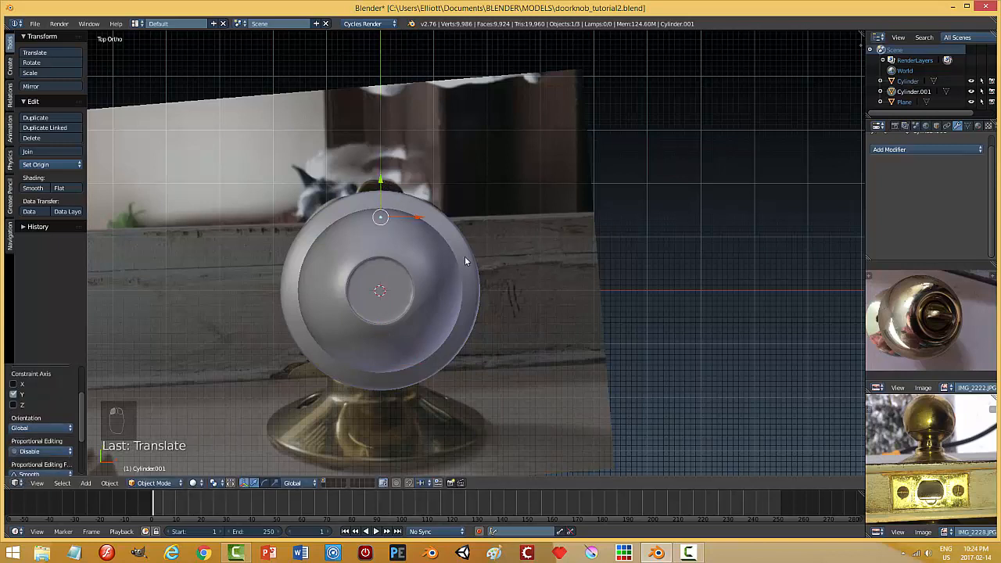
{"action": "middle_click_drag", "start_coordinate": [522, 371], "coordinate": [427, 297]}
{"action": "right_click", "coordinate": [350, 291], "text": "shift"}
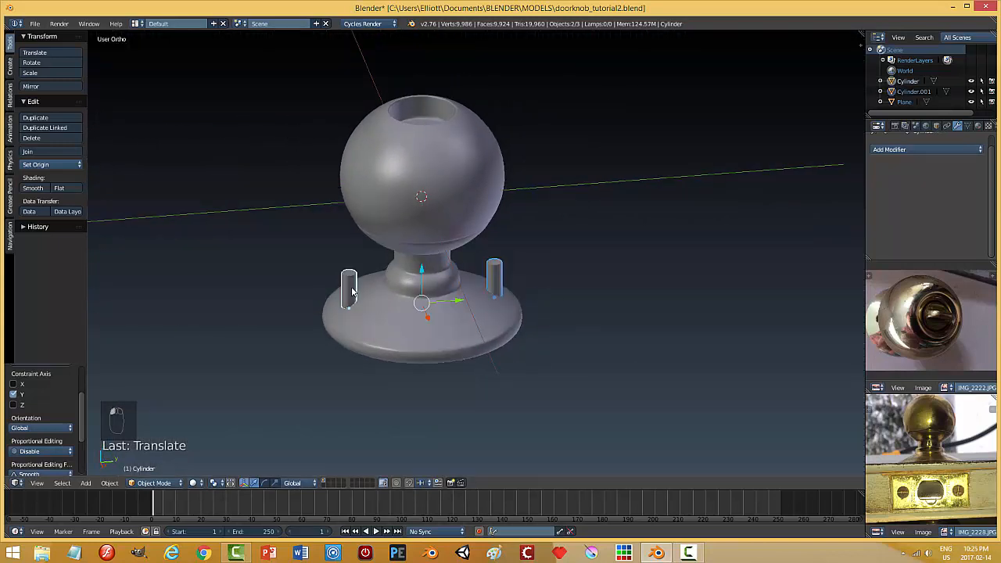
Step: Join the two cylinders into one object and set its origin to its geometry
{"action": "key", "text": "ctrl+j"}
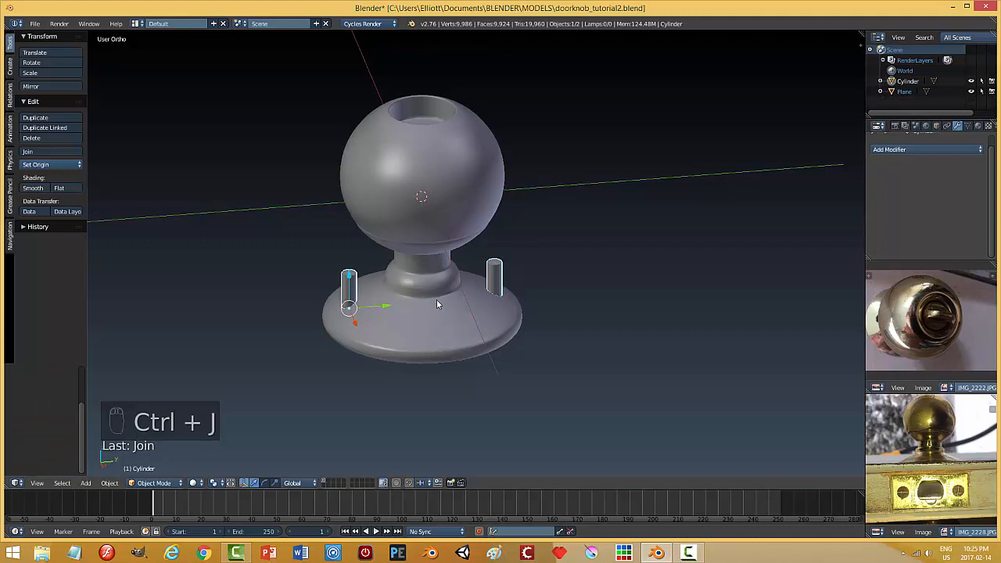
{"action": "left_click", "coordinate": [39, 164]}
{"action": "left_click", "coordinate": [47, 186]}
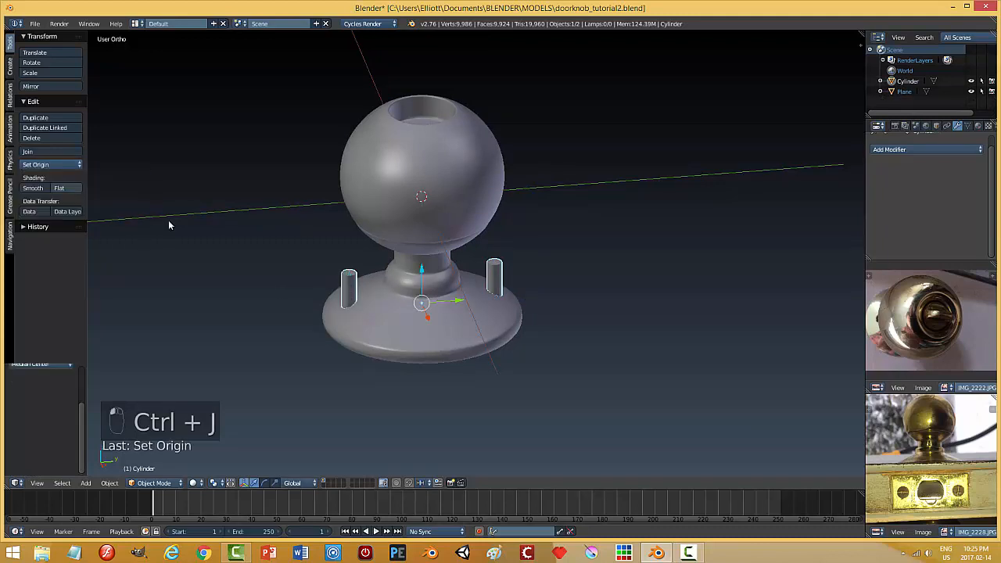
{"action": "key", "text": "Tab"}
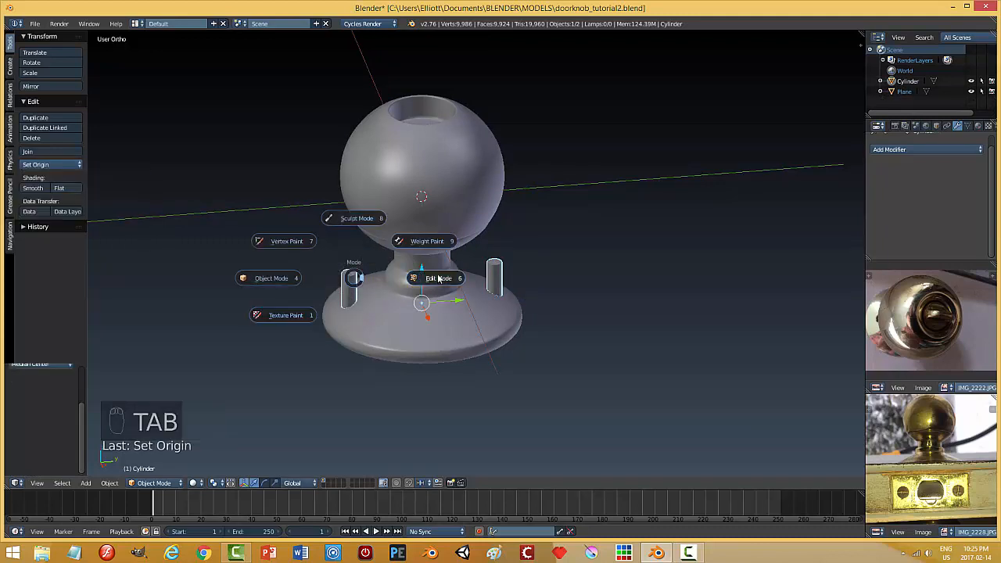
{"action": "key", "text": "Tab"}
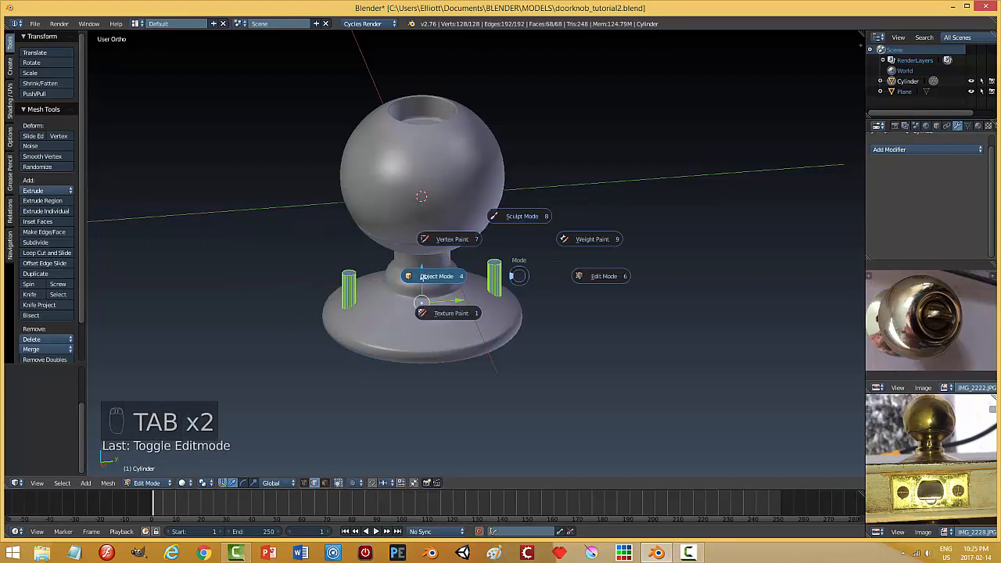
{"action": "left_click", "coordinate": [459, 277]}
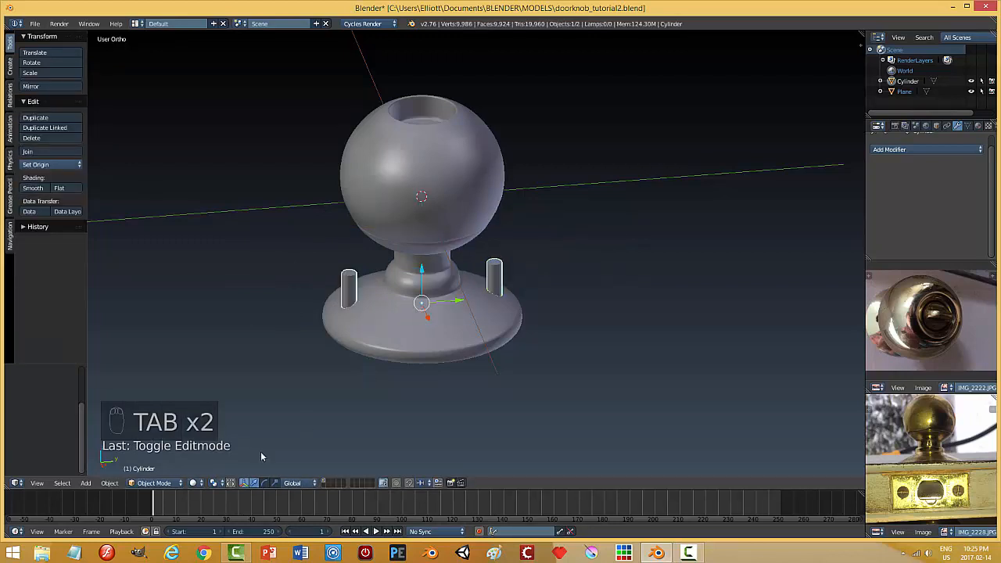
Step: Apply the scale of the joined cylinders
{"action": "left_click", "coordinate": [110, 483]}
{"action": "mouse_move", "coordinate": [125, 403]}
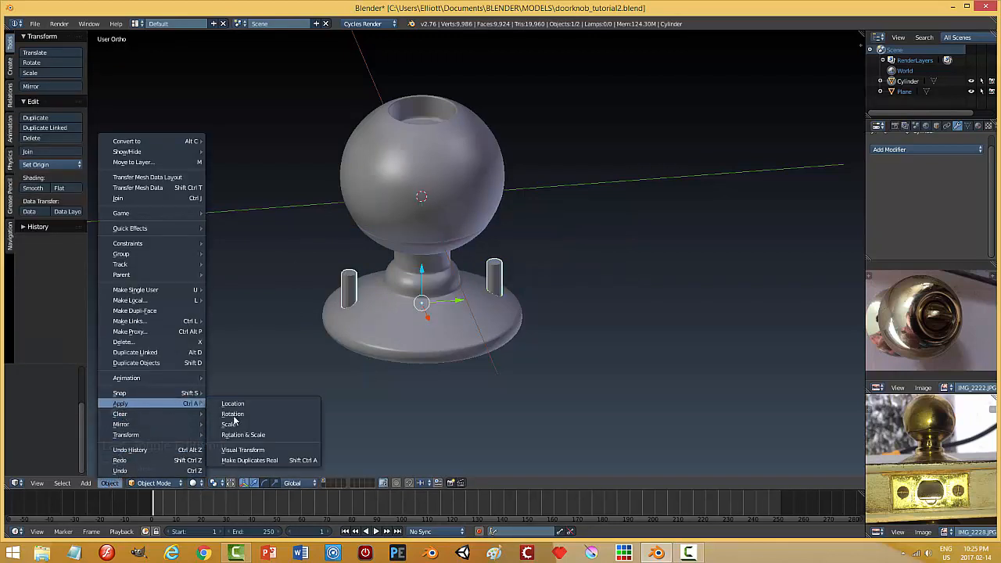
{"action": "left_click", "coordinate": [230, 424]}
Step: Cut the screw holes through the doorknob base with a Boolean modifier set to Difference using the Cylinder object, and apply it
{"action": "right_click", "coordinate": [454, 339]}
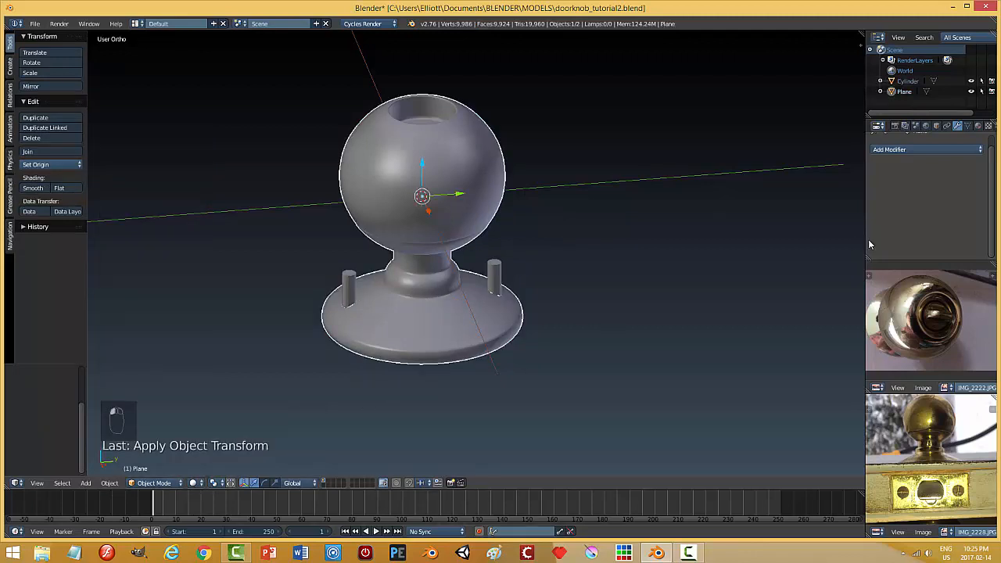
{"action": "left_click", "coordinate": [928, 149]}
{"action": "left_click", "coordinate": [775, 198]}
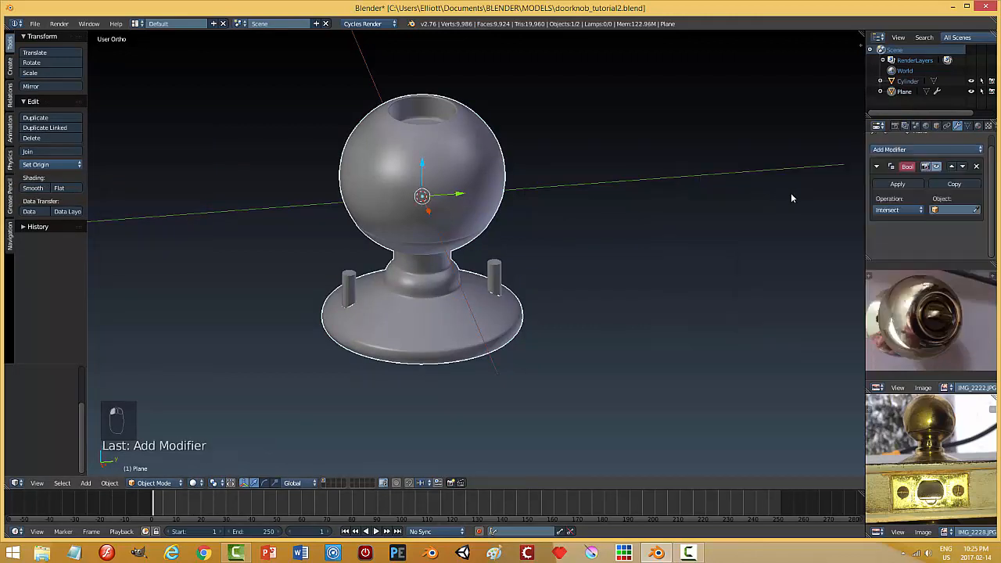
{"action": "left_click", "coordinate": [898, 210]}
{"action": "left_click", "coordinate": [898, 180]}
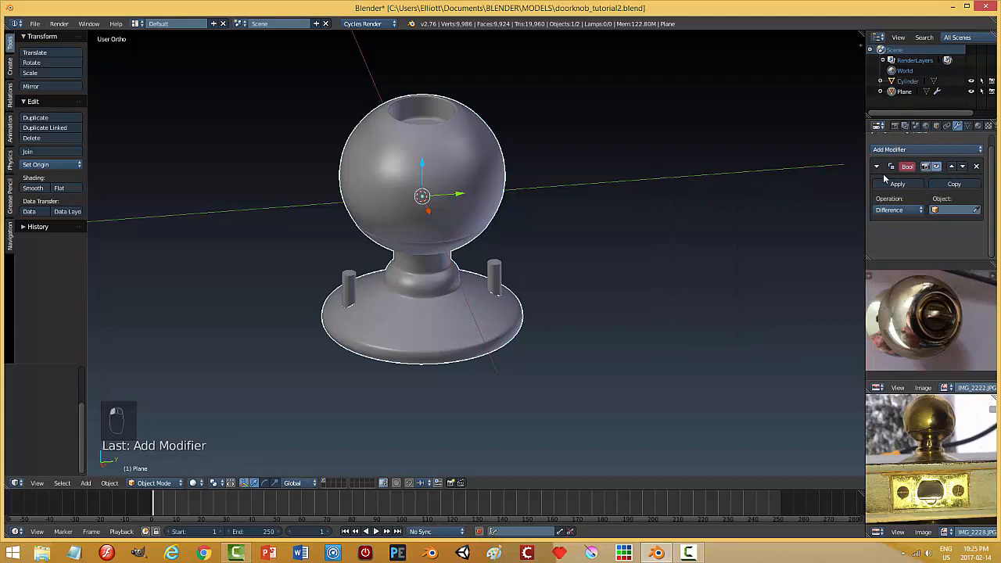
{"action": "left_click", "coordinate": [976, 211]}
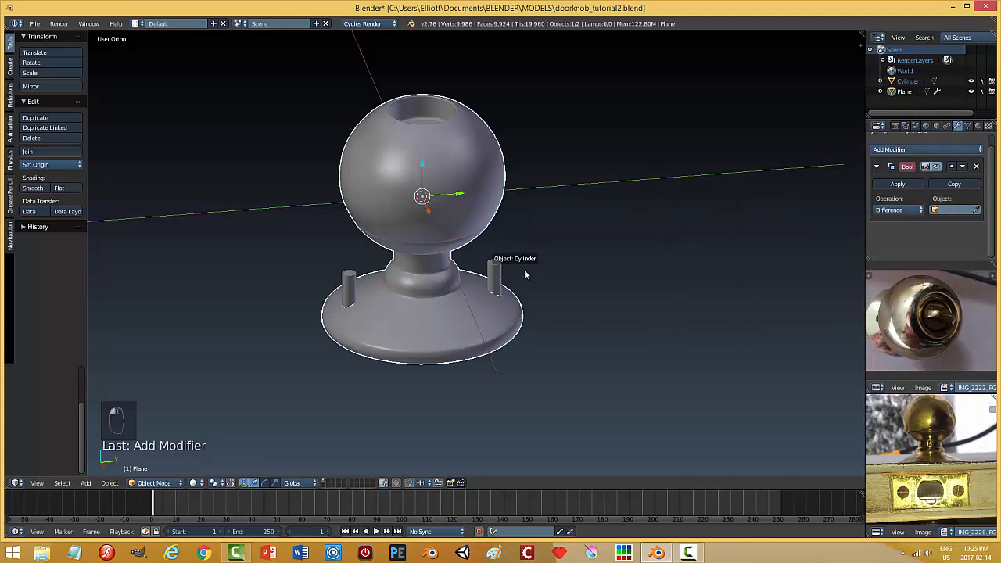
{"action": "left_click", "coordinate": [495, 273]}
{"action": "left_click", "coordinate": [897, 184]}
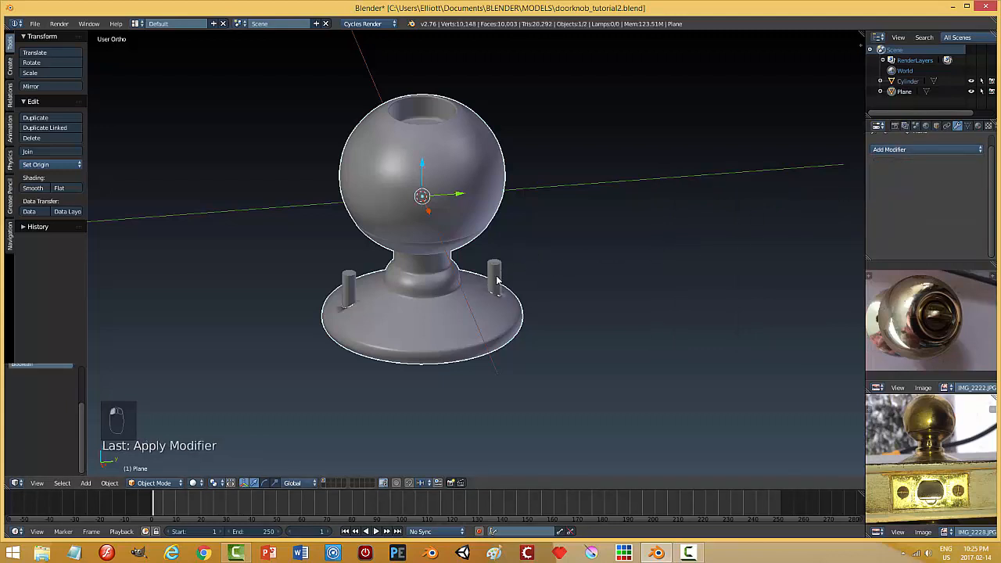
Step: Move the joined cylinders up along Z away from the base to check the holes, and delete them
{"action": "right_click", "coordinate": [497, 281]}
{"action": "left_click_drag", "start_coordinate": [422, 274], "coordinate": [421, 130]}
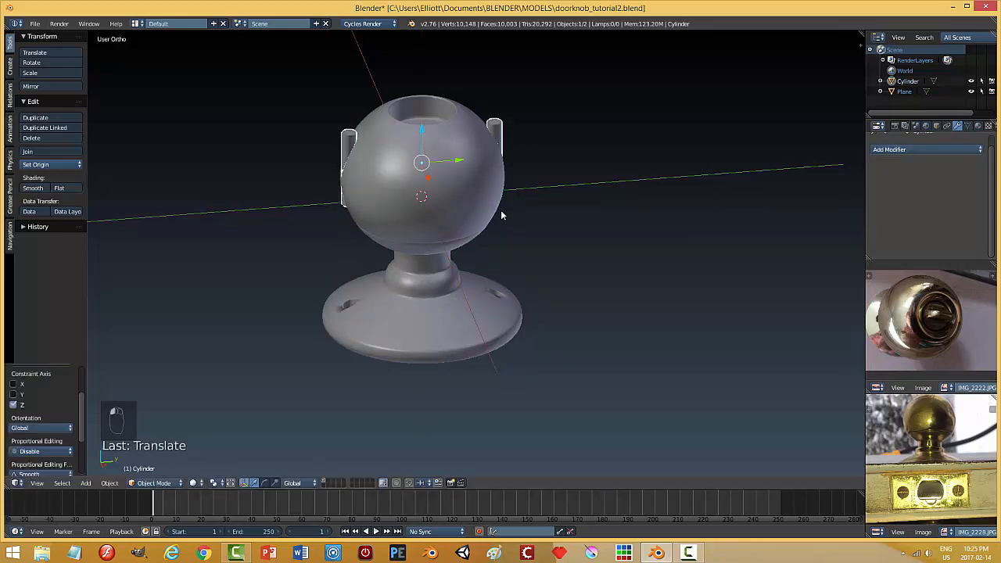
{"action": "middle_click_drag", "start_coordinate": [498, 214], "coordinate": [546, 234]}
{"action": "key", "text": "x"}
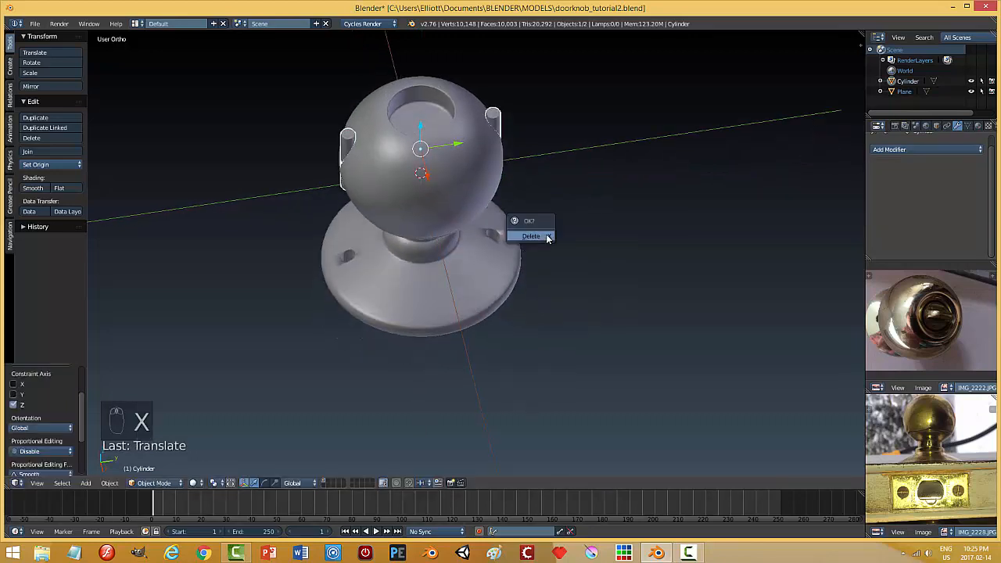
{"action": "left_click", "coordinate": [540, 233]}
Step: Add an Edge Split modifier to the doorknob, deselect everything, and save the file
{"action": "right_click", "coordinate": [505, 238]}
{"action": "left_click", "coordinate": [927, 149]}
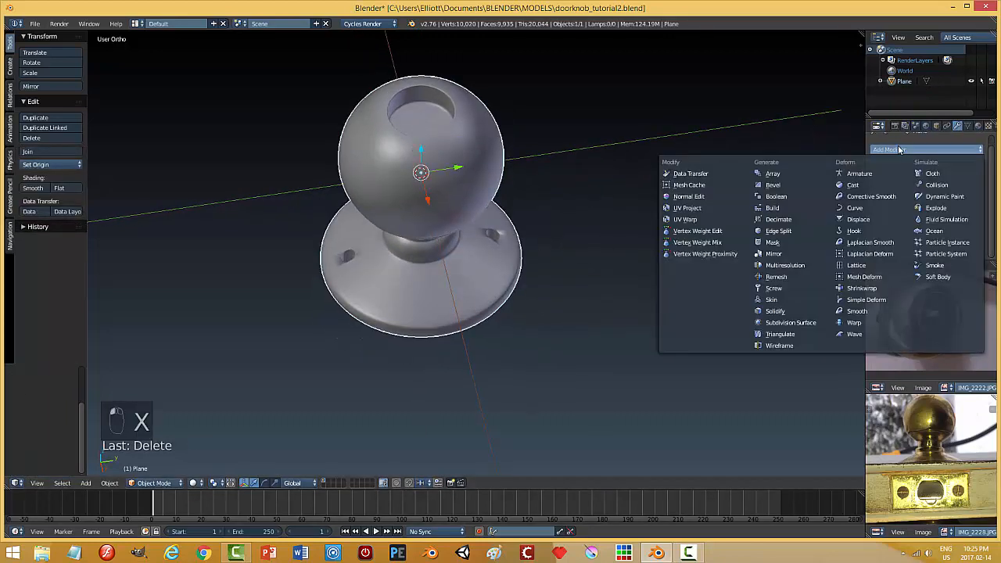
{"action": "left_click", "coordinate": [781, 231]}
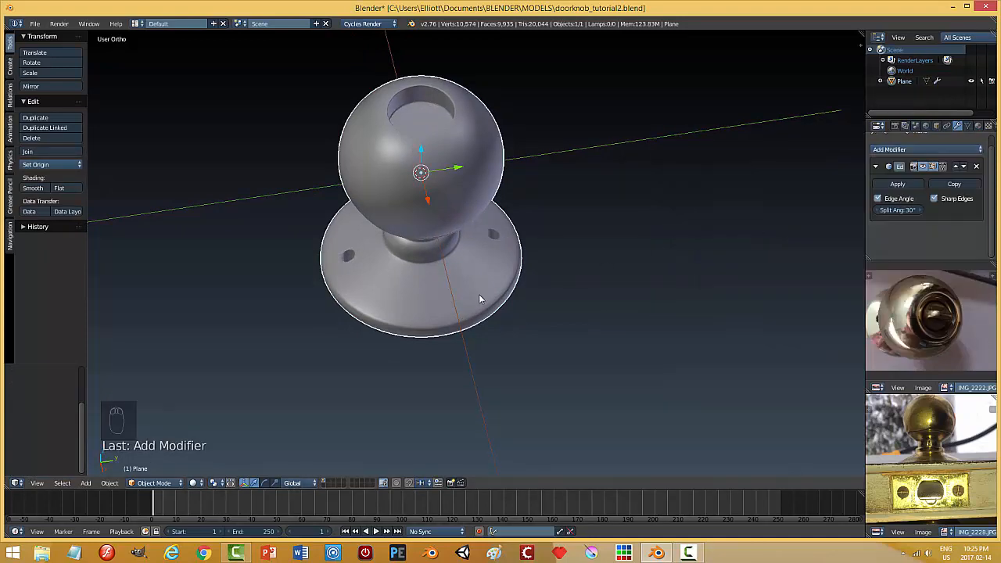
{"action": "middle_click_drag", "start_coordinate": [480, 299], "coordinate": [532, 328]}
{"action": "key", "text": "a"}
{"action": "key", "text": "ctrl+s"}
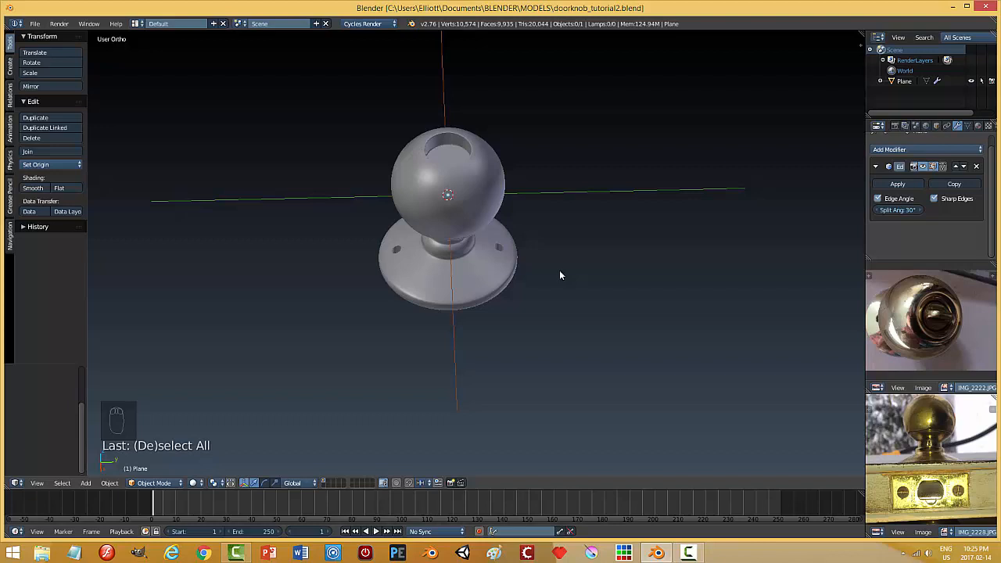
Step: Examine the knob's mesh around the top recess in Edit Mode, and review the overall shape in Object Mode
{"action": "scroll", "coordinate": [453, 220], "scroll_direction": "up", "scroll_amount": 6}
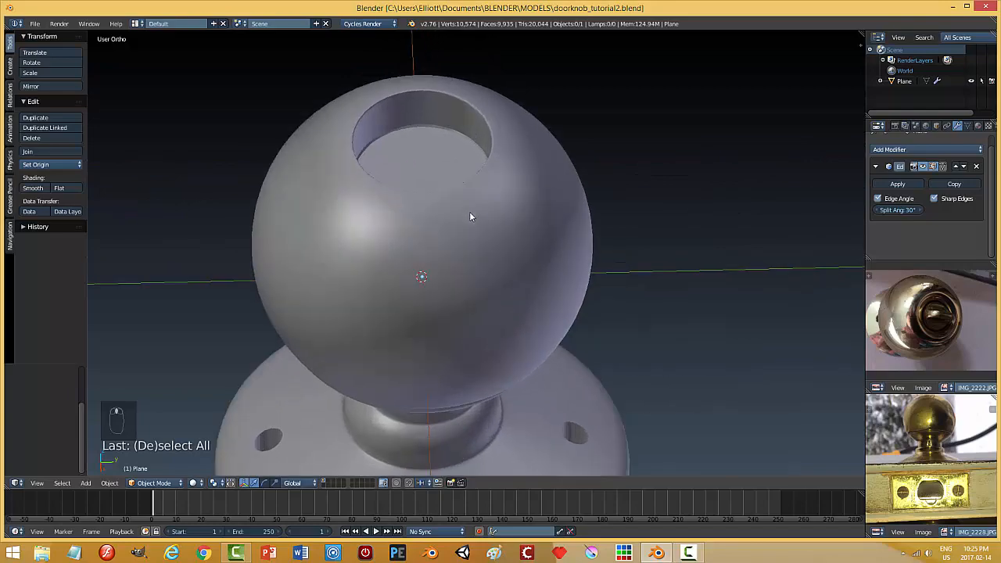
{"action": "scroll", "coordinate": [469, 217], "scroll_direction": "up", "scroll_amount": 2}
{"action": "key", "text": "Tab"}
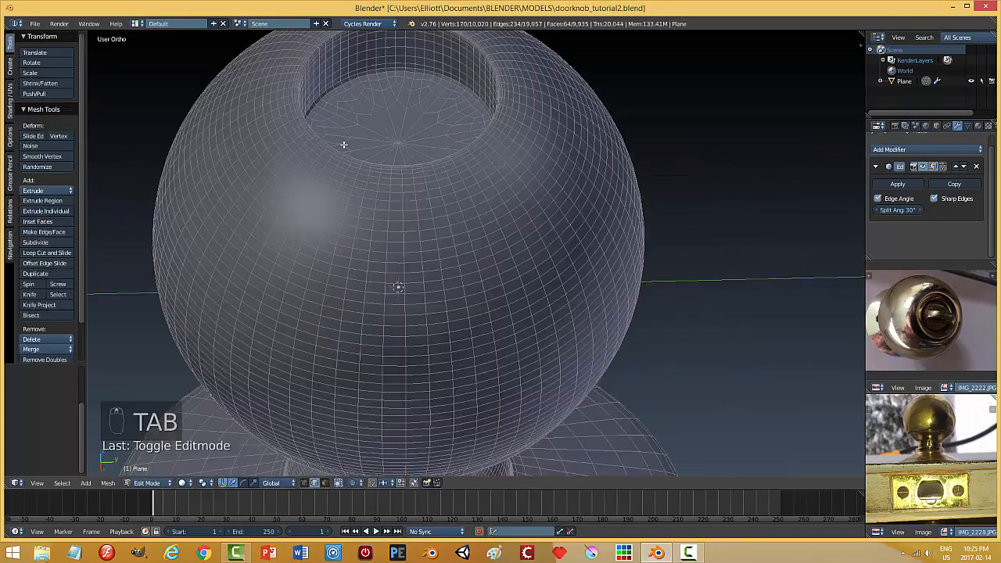
{"action": "middle_click_drag", "start_coordinate": [442, 180], "coordinate": [433, 169]}
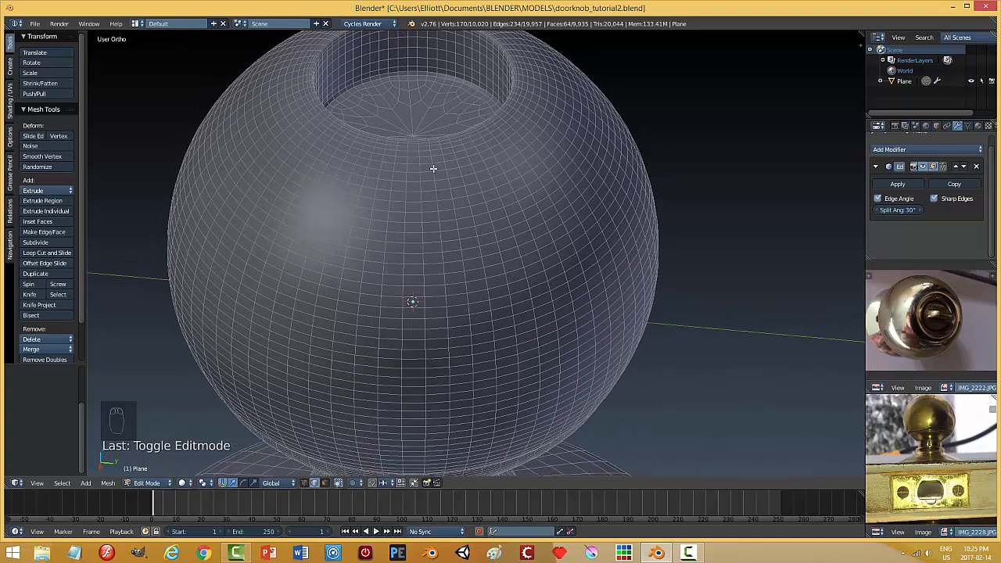
{"action": "key", "text": "a"}
{"action": "key", "text": "Tab"}
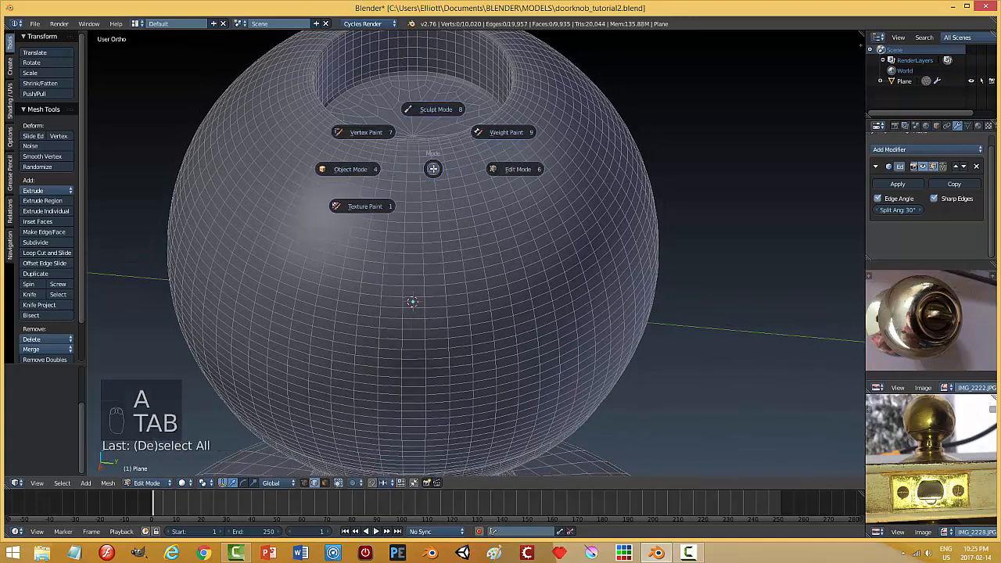
{"action": "left_click", "coordinate": [347, 167]}
{"action": "scroll", "coordinate": [522, 172], "scroll_direction": "down", "scroll_amount": 4}
{"action": "middle_click_drag", "start_coordinate": [516, 185], "coordinate": [829, 307]}
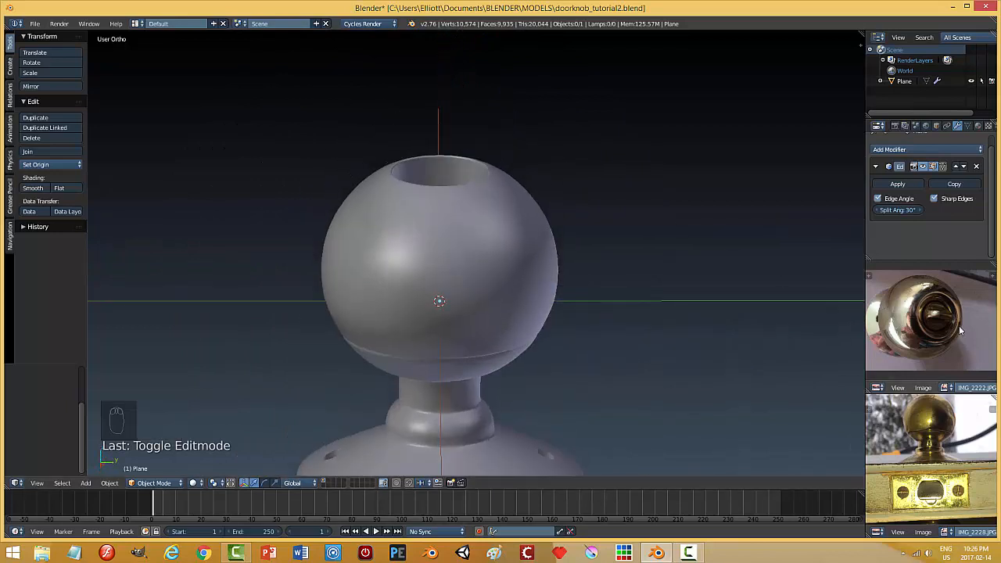
{"action": "middle_click_drag", "start_coordinate": [609, 326], "coordinate": [608, 323]}
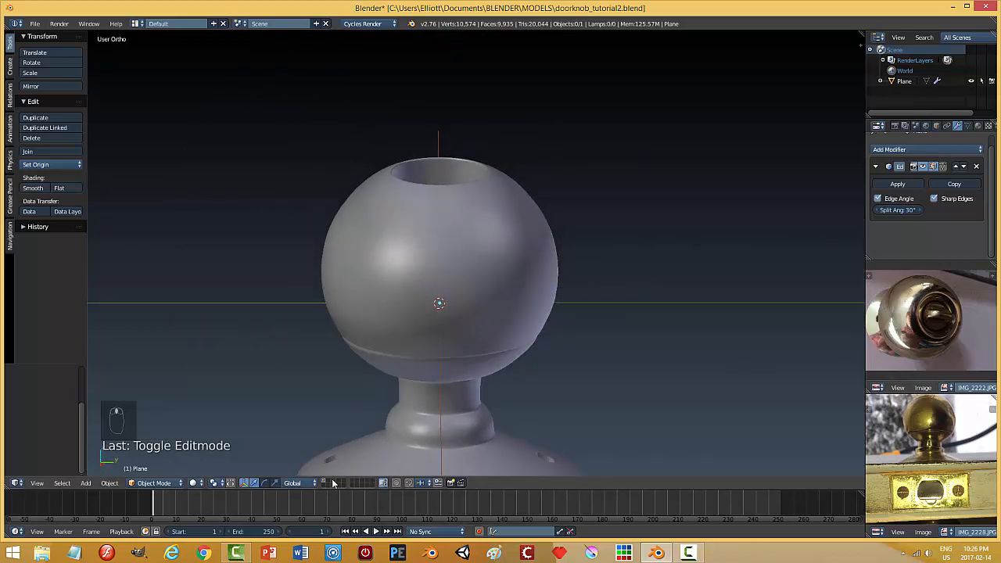
{"action": "middle_click_drag", "start_coordinate": [436, 350], "coordinate": [485, 335]}
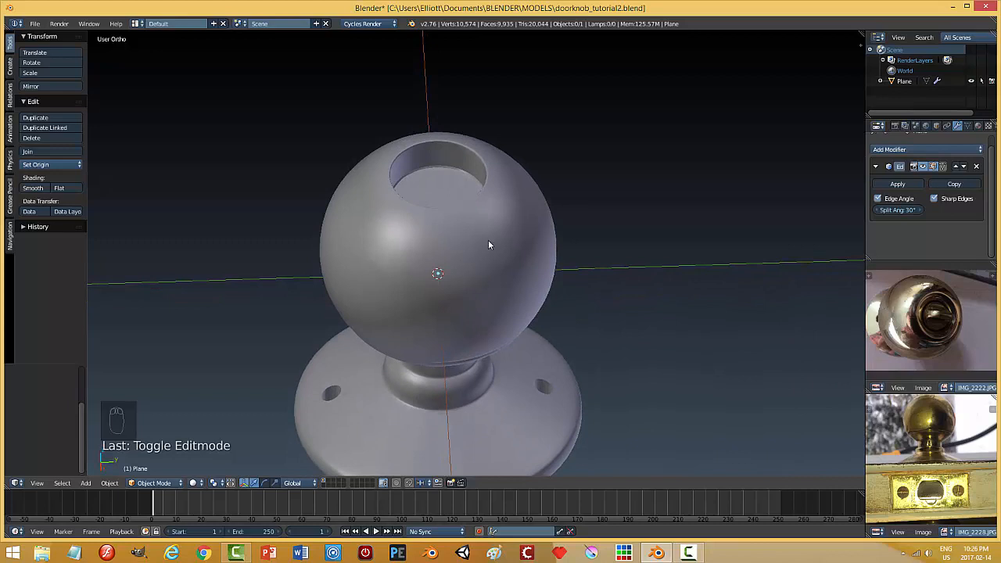
Step: From the top view, add a mesh circle at the knob's centre and raise it about 2 units along Z to the recess opening
{"action": "key", "text": "KP_7"}
{"action": "key", "text": "shift+a"}
{"action": "mouse_move", "coordinate": [488, 241]}
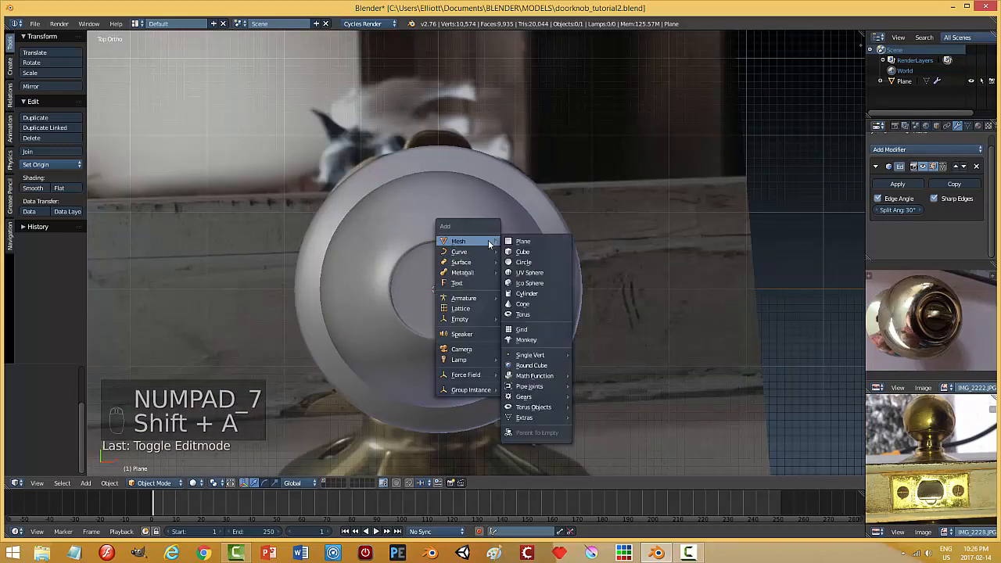
{"action": "left_click", "coordinate": [531, 264]}
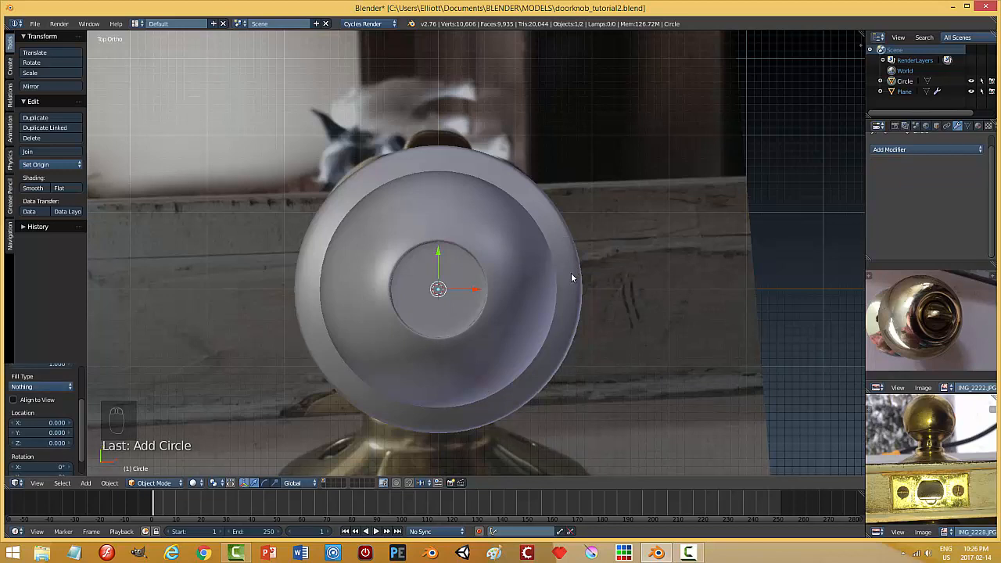
{"action": "middle_click_drag", "start_coordinate": [471, 313], "coordinate": [436, 292]}
{"action": "left_click_drag", "start_coordinate": [436, 293], "coordinate": [436, 149]}
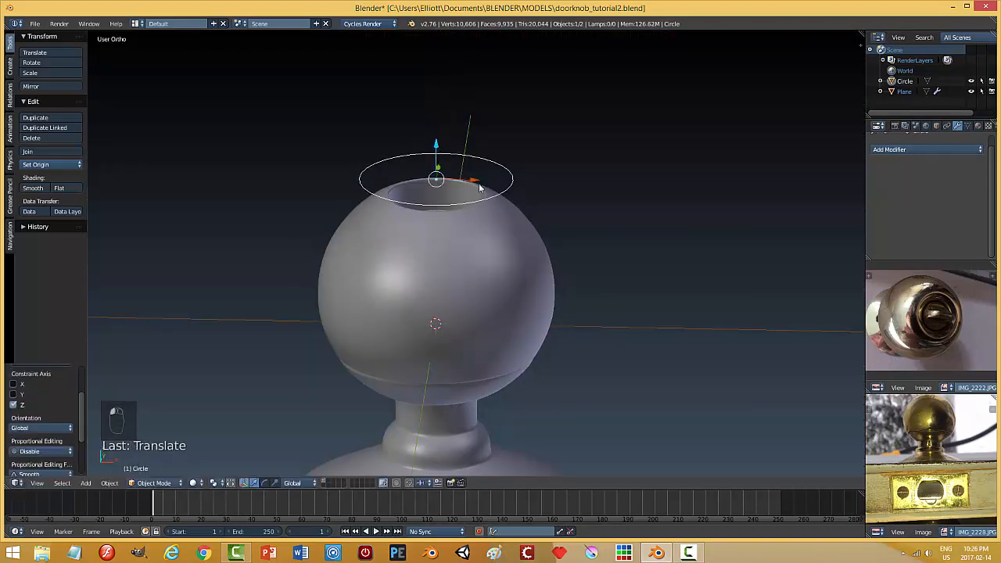
Step: Scale the circle down to about 0.595 so it fits within the knob's recess opening
{"action": "middle_click_drag", "start_coordinate": [436, 148], "coordinate": [550, 221]}
{"action": "key", "text": "s"}
{"action": "left_click", "coordinate": [523, 274]}
{"action": "middle_click_drag", "start_coordinate": [552, 186], "coordinate": [475, 288]}
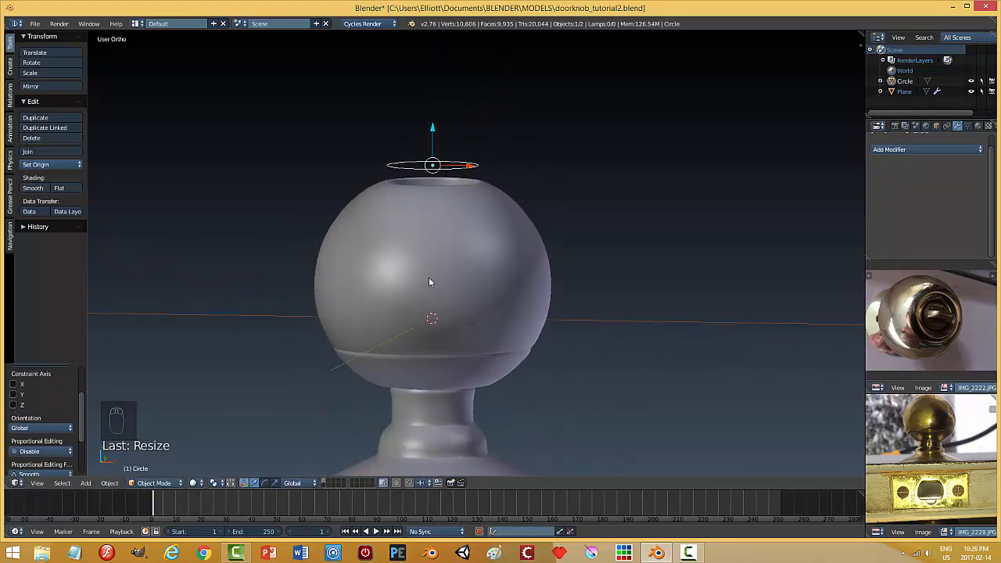
Step: Move the circle to the second layer and show only that layer
{"action": "key", "text": "m"}
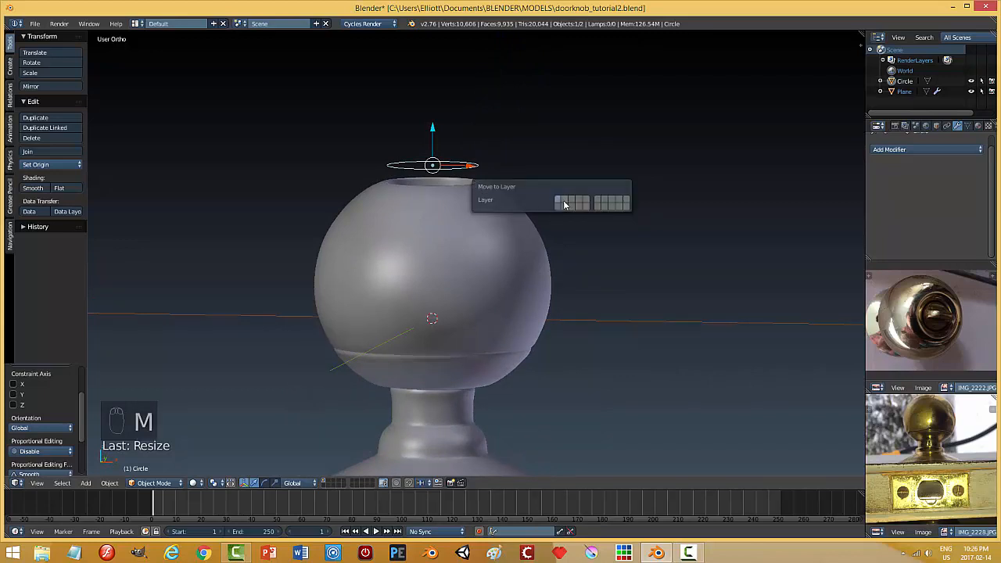
{"action": "left_click", "coordinate": [564, 199]}
{"action": "left_click", "coordinate": [328, 482]}
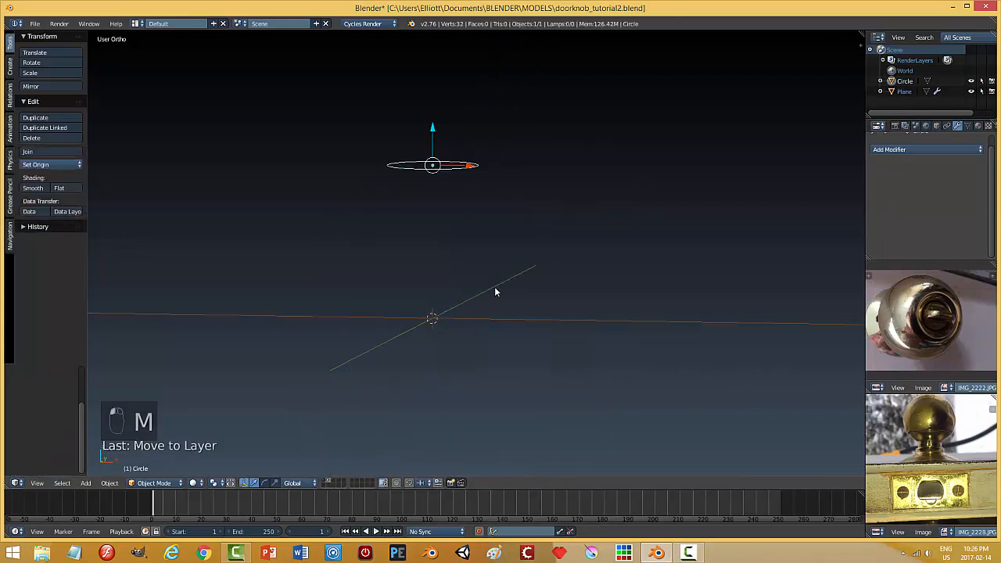
Step: From the top view, hide the doorknob background reference image
{"action": "key", "text": "KP_7"}
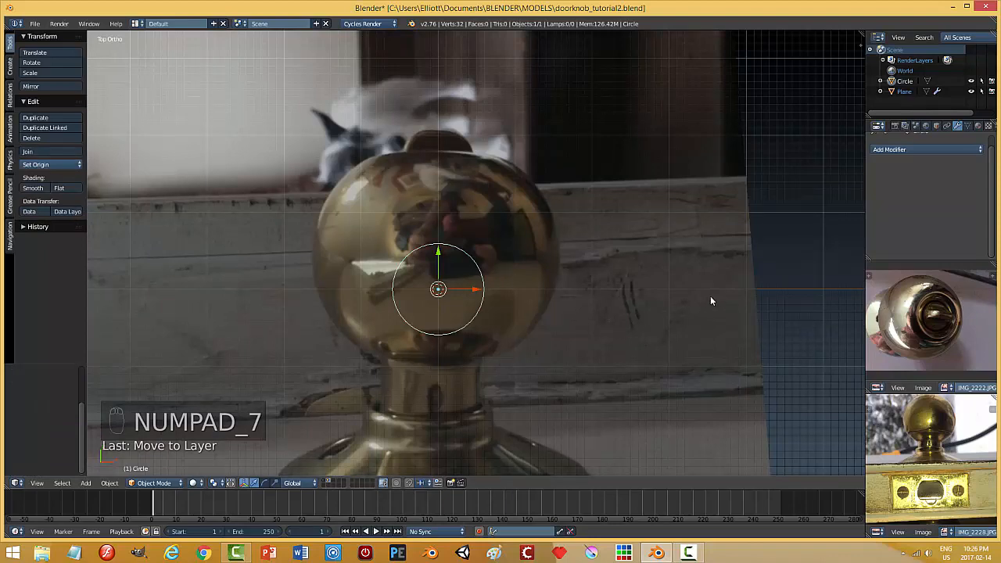
{"action": "key", "text": "n"}
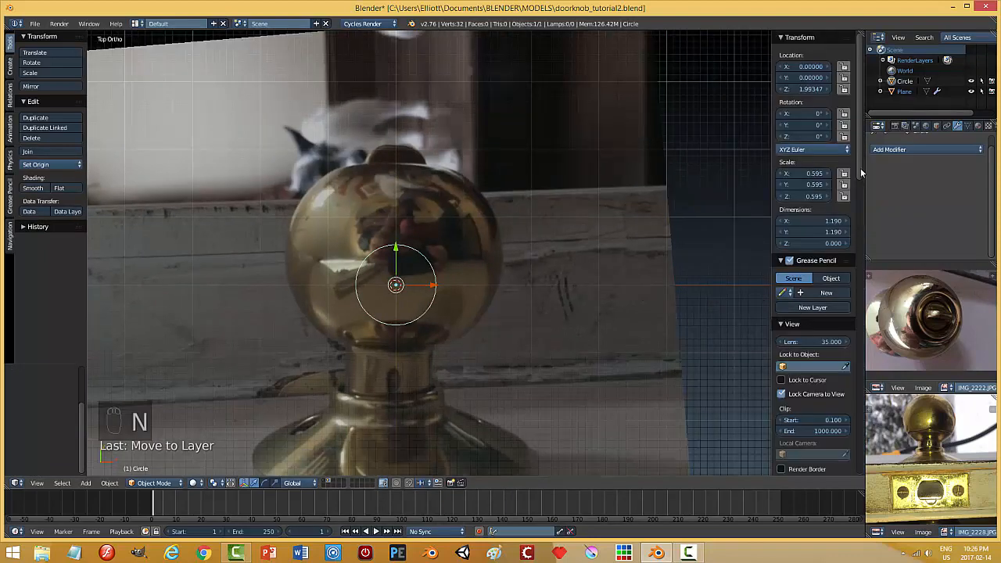
{"action": "scroll", "coordinate": [829, 258], "scroll_direction": "down", "scroll_amount": 10}
{"action": "left_click", "coordinate": [834, 239]}
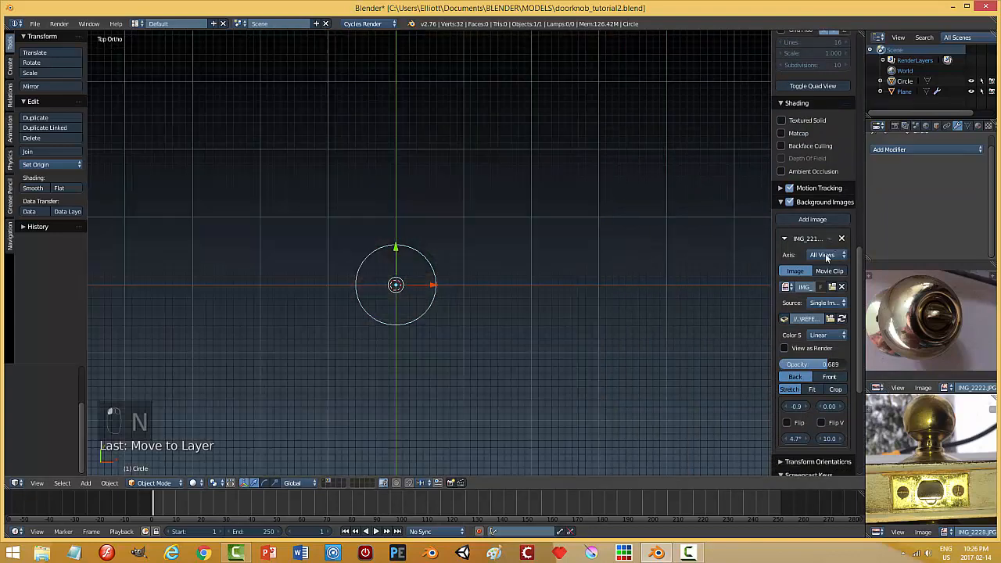
{"action": "key", "text": "n"}
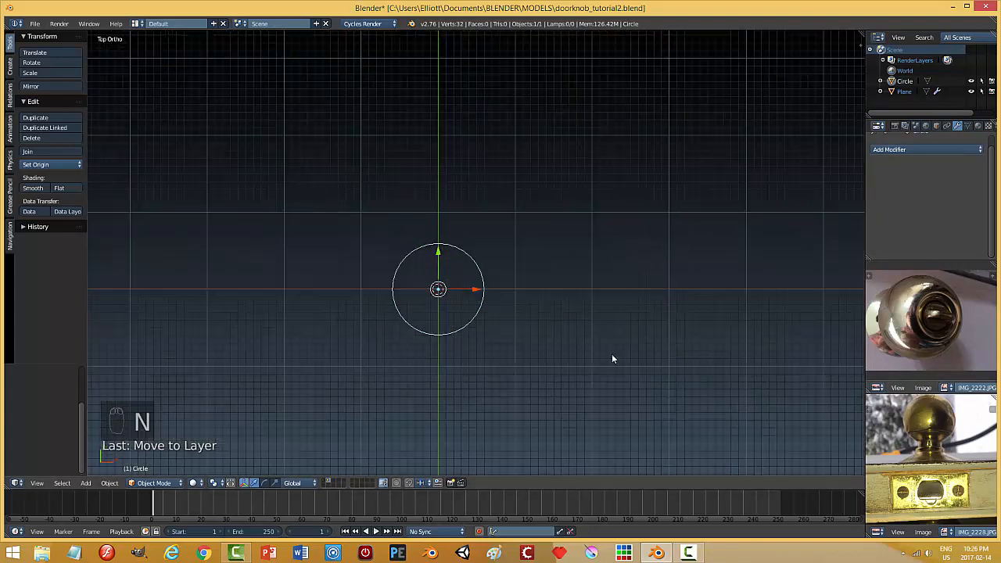
Step: Fill the circle with a face across all of its vertices
{"action": "key", "text": "Tab"}
{"action": "left_click", "coordinate": [577, 338]}
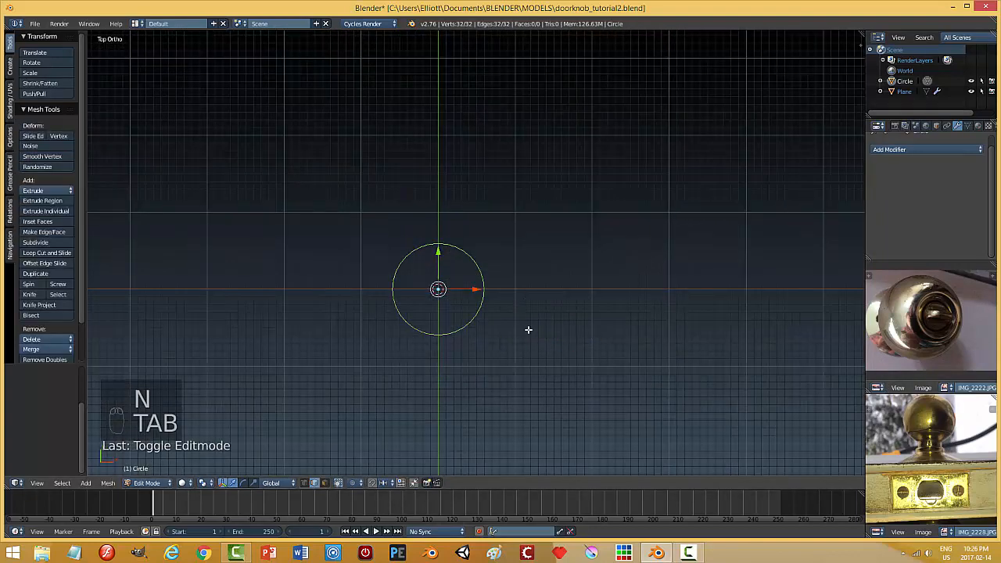
{"action": "scroll", "coordinate": [516, 327], "scroll_direction": "up", "scroll_amount": 4}
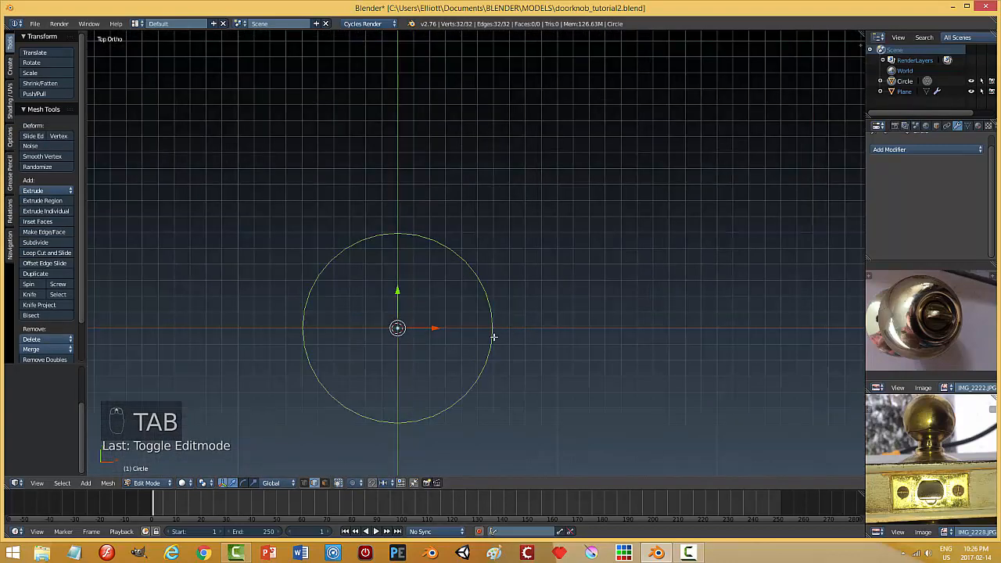
{"action": "middle_click_drag", "start_coordinate": [493, 336], "coordinate": [540, 269], "text": "shift"}
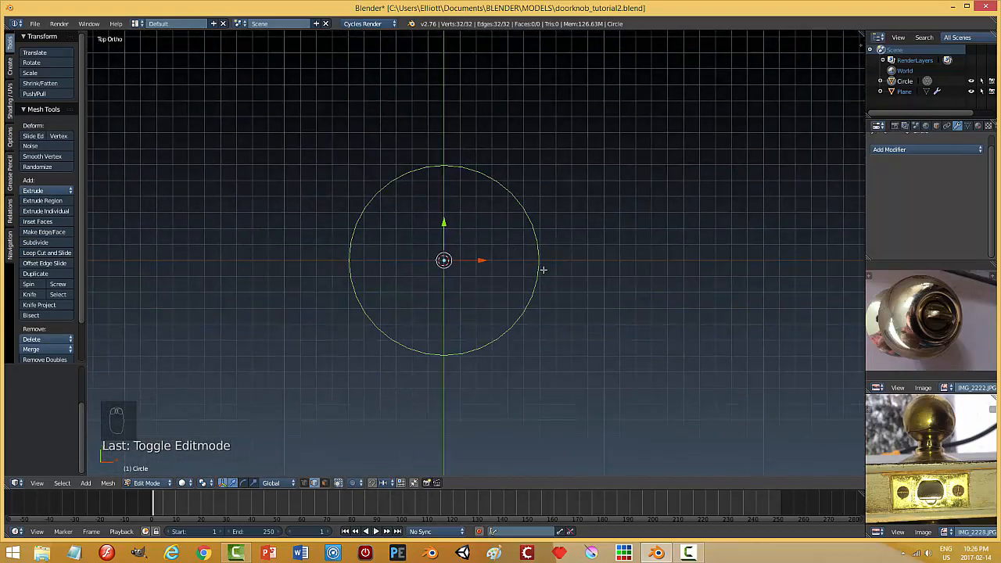
{"action": "key", "text": "a"}
{"action": "key", "text": "ctrl+Tab"}
{"action": "left_click", "coordinate": [509, 263]}
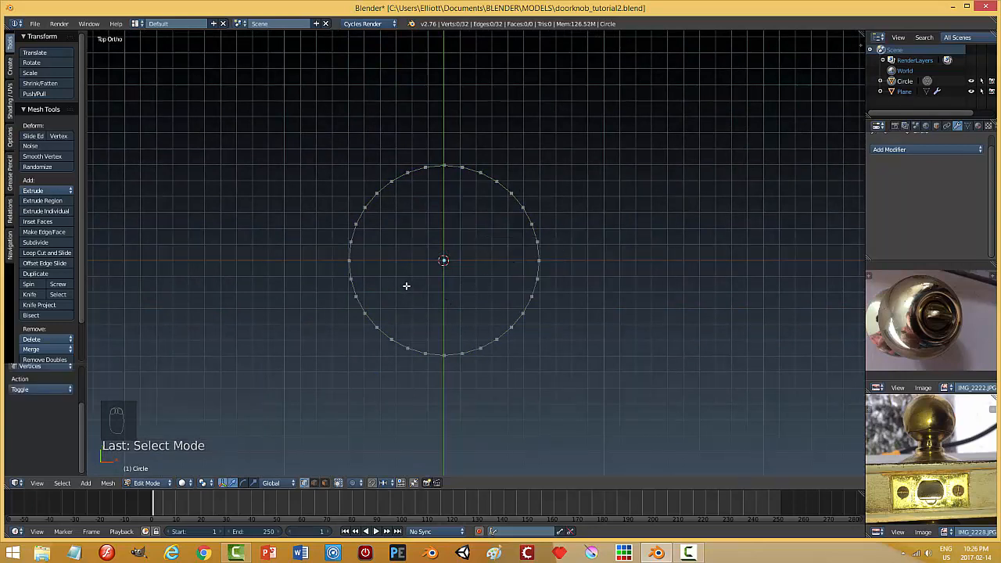
{"action": "key", "text": "f"}
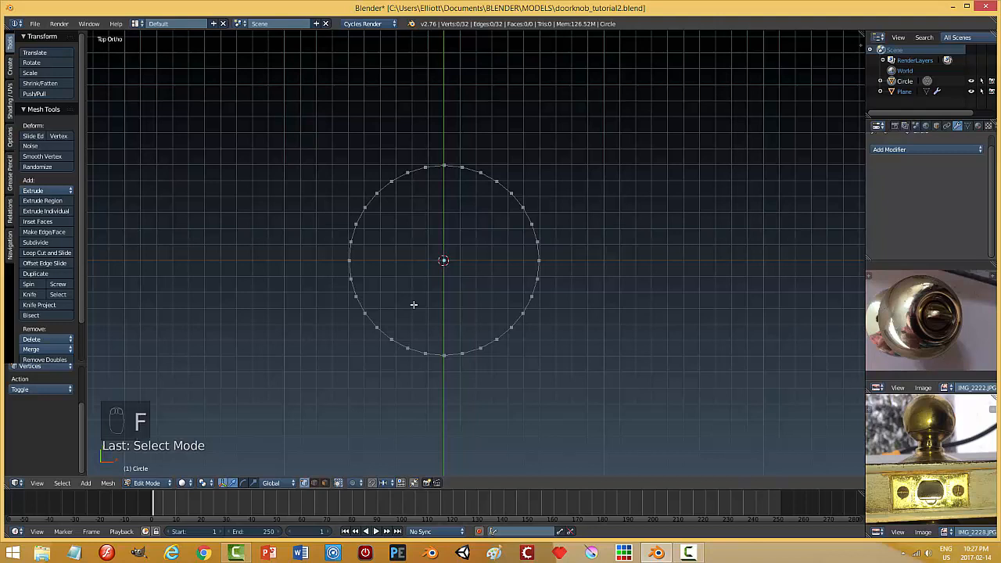
{"action": "key", "text": "a"}
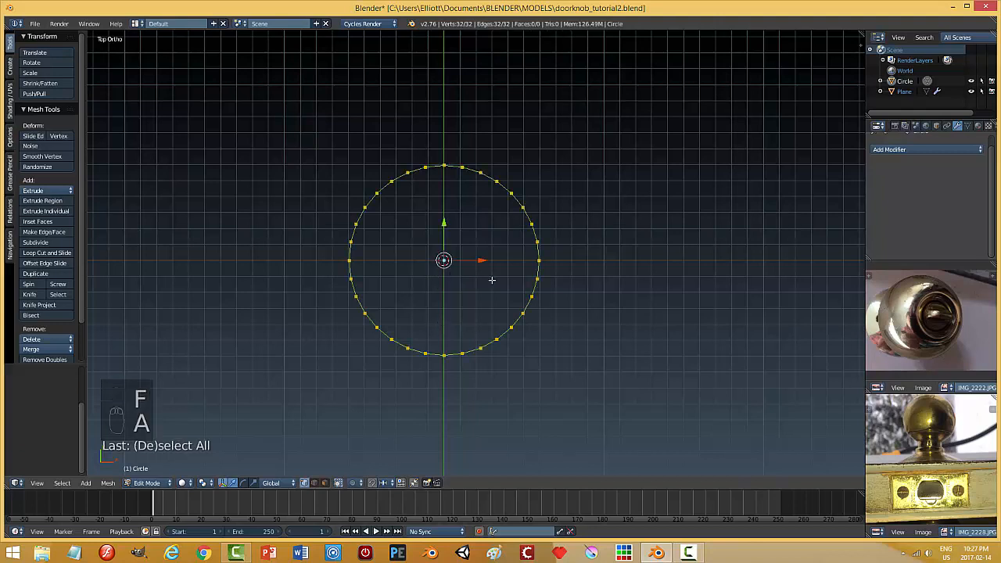
{"action": "middle_click_drag", "start_coordinate": [590, 339], "coordinate": [584, 292]}
{"action": "key", "text": "f"}
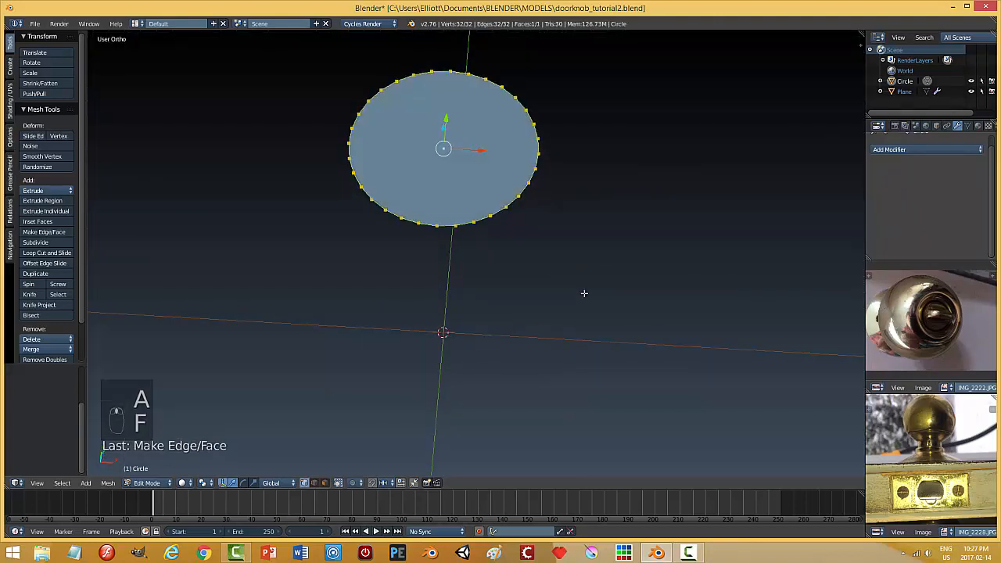
Step: Extrude the filled circle upward along Z to form a short cylinder, and clear the selection
{"action": "middle_click_drag", "start_coordinate": [539, 322], "coordinate": [550, 346]}
{"action": "key", "text": "e"}
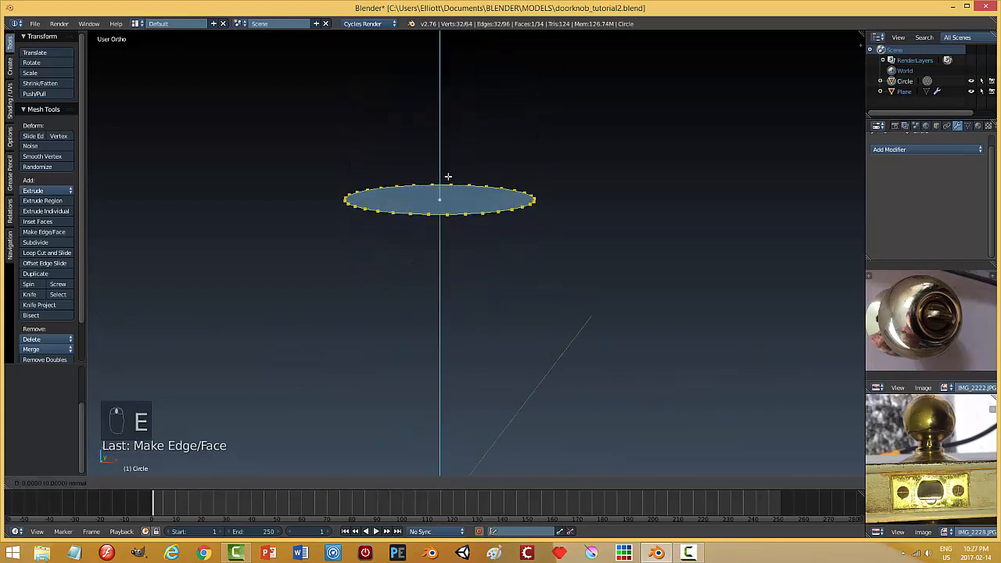
{"action": "right_click", "coordinate": [438, 162]}
{"action": "left_click_drag", "start_coordinate": [438, 163], "coordinate": [439, 111]}
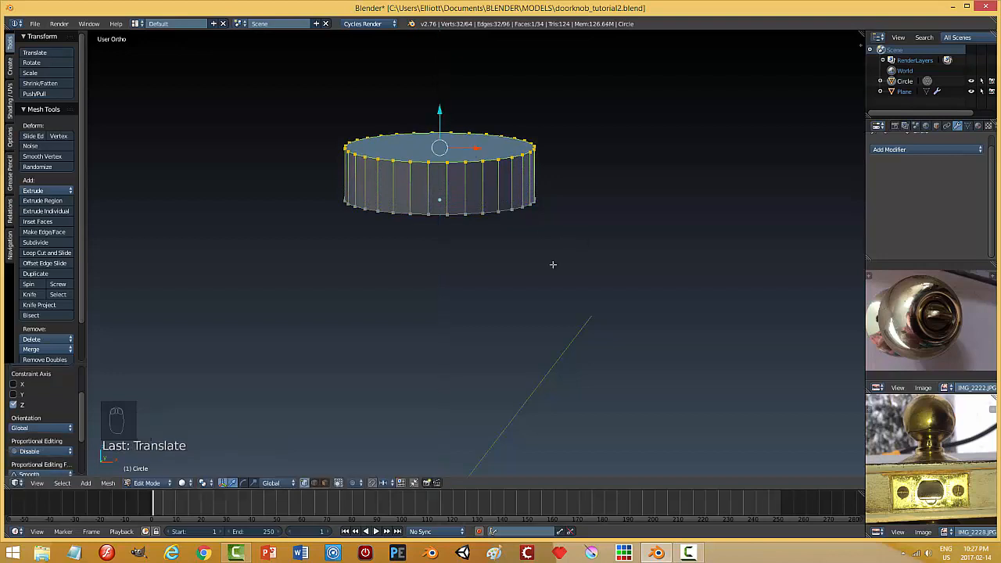
{"action": "key", "text": "a"}
Step: From the top view, delete the cylinder's top face and the bottom face beneath it
{"action": "middle_click_drag", "start_coordinate": [541, 263], "coordinate": [546, 292]}
{"action": "key", "text": "KP_7"}
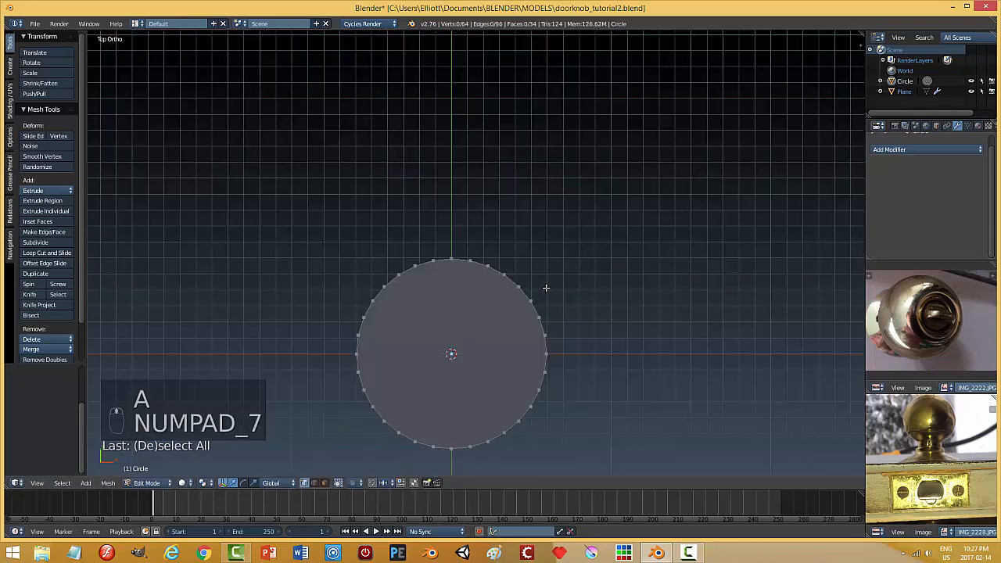
{"action": "scroll", "coordinate": [545, 309], "scroll_direction": "down", "scroll_amount": 4, "text": "shift"}
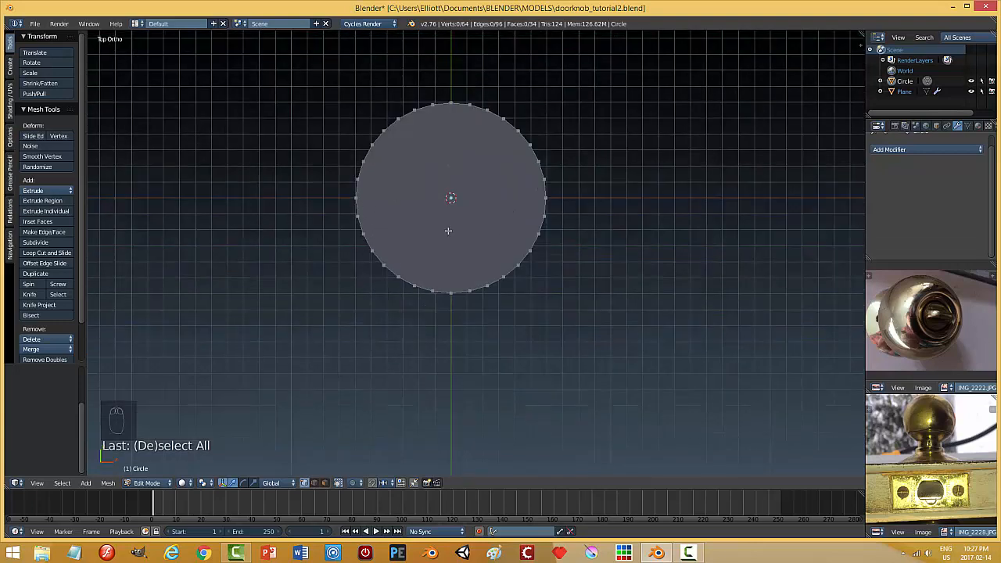
{"action": "key", "text": "ctrl+Tab"}
{"action": "left_click", "coordinate": [431, 253]}
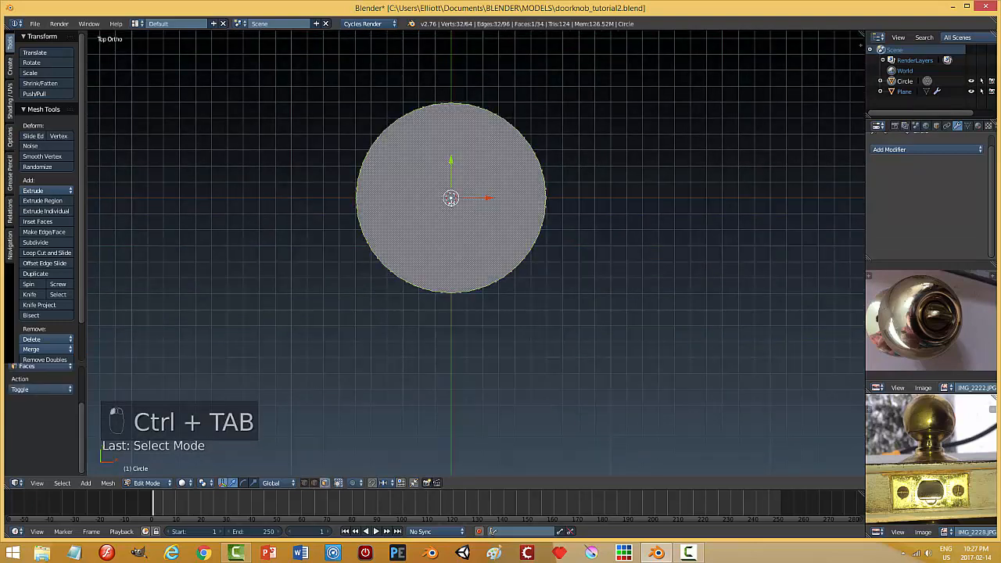
{"action": "key", "text": "x"}
{"action": "left_click", "coordinate": [512, 218]}
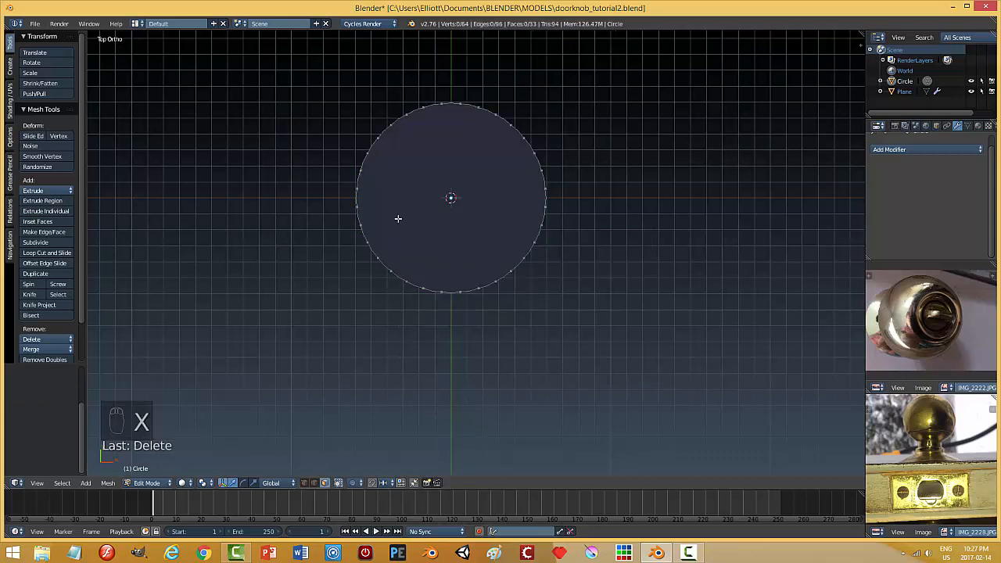
{"action": "right_click", "coordinate": [415, 217]}
{"action": "key", "text": "x"}
{"action": "left_click", "coordinate": [420, 217]}
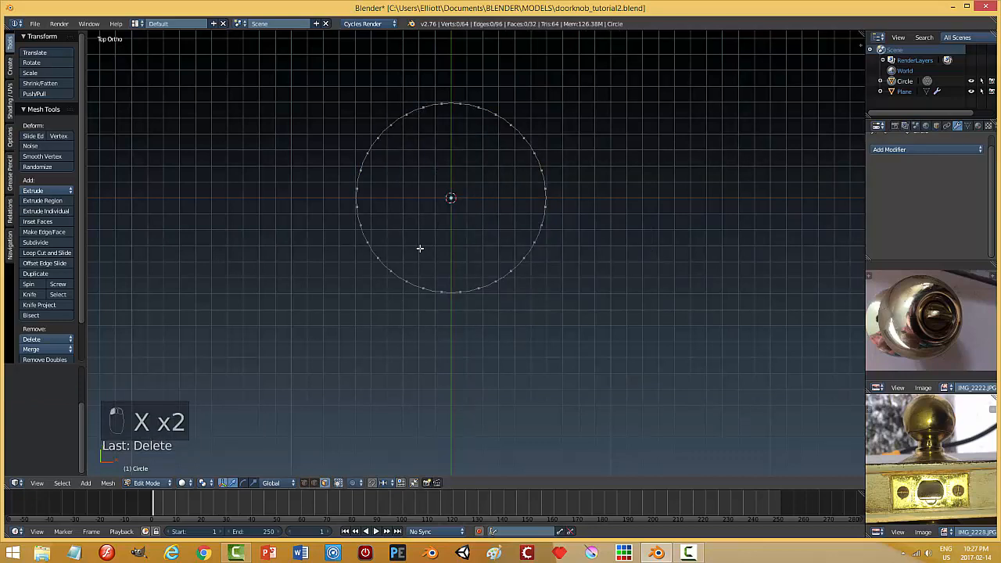
Step: Return to the top view of the open ring and switch to vertex selection
{"action": "middle_click_drag", "start_coordinate": [420, 246], "coordinate": [420, 240]}
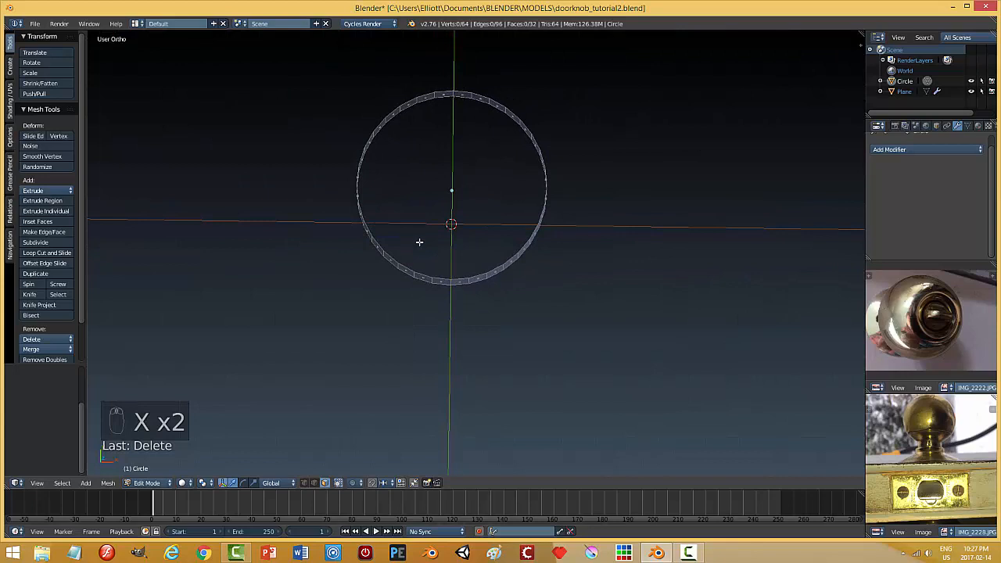
{"action": "key", "text": "KP_7"}
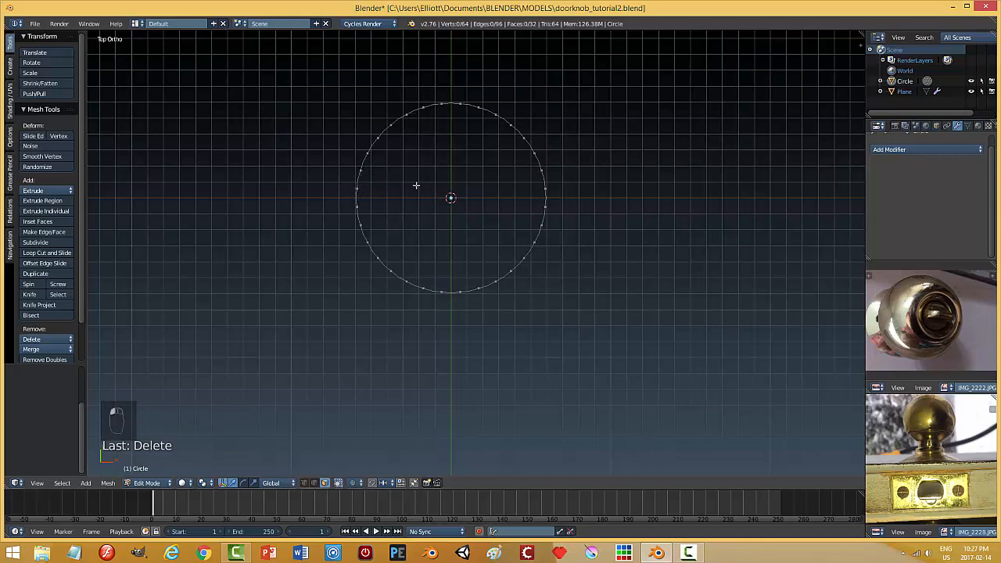
{"action": "key", "text": "ctrl+Tab"}
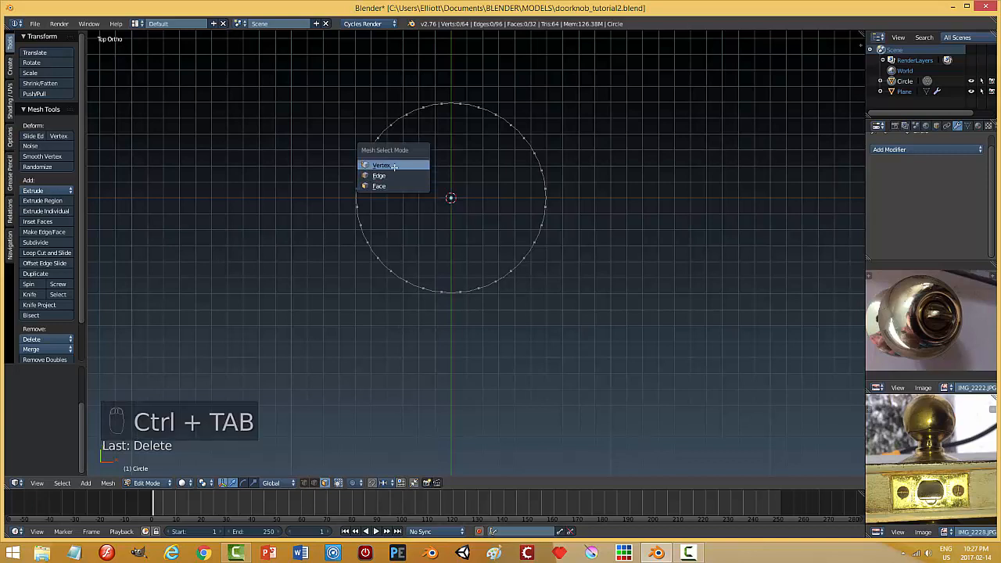
{"action": "left_click", "coordinate": [394, 167]}
{"action": "right_click", "coordinate": [356, 179]}
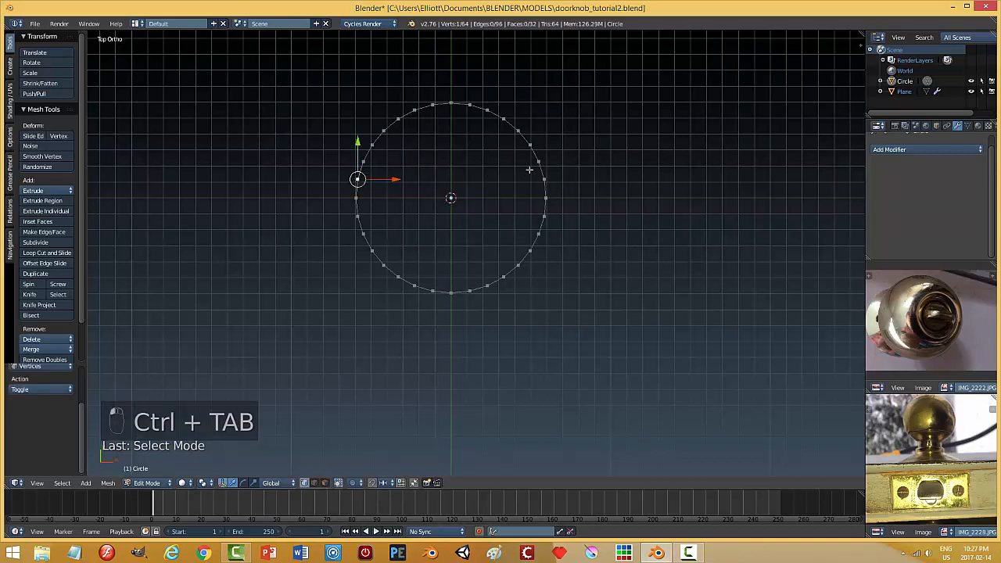
{"action": "right_click", "coordinate": [539, 162], "text": "shift"}
{"action": "right_click", "coordinate": [544, 179], "text": "shift"}
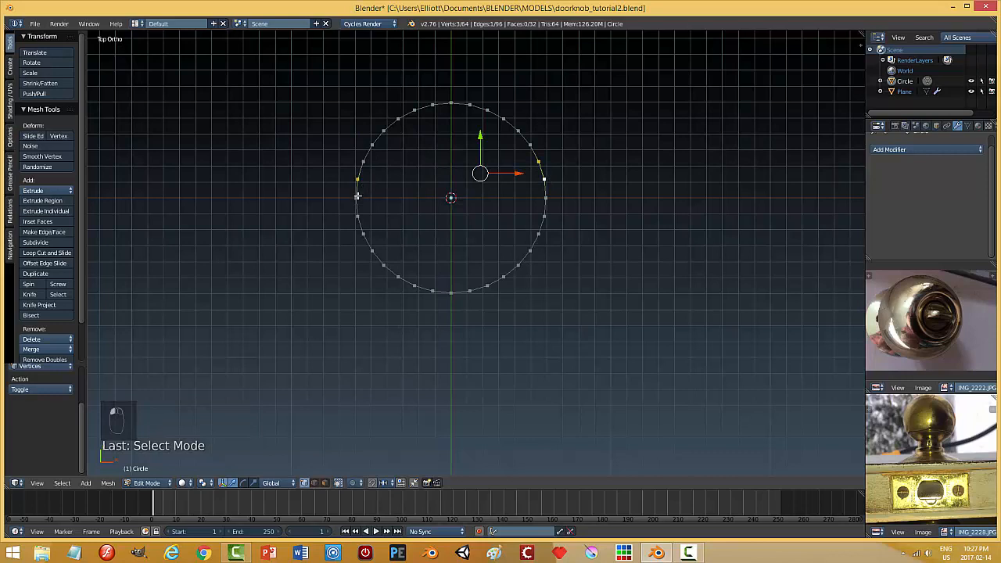
{"action": "key", "text": "a"}
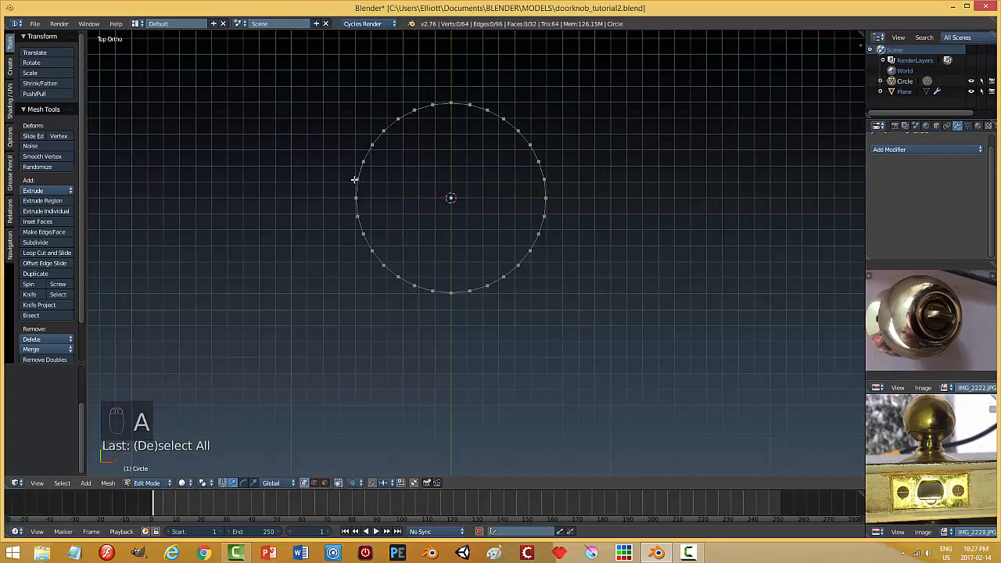
Step: Create a narrow face across the ring between the X-axis vertices and the vertices directly above them on both sides
{"action": "right_click", "coordinate": [355, 179]}
{"action": "right_click", "coordinate": [546, 179], "text": "shift"}
{"action": "right_click", "coordinate": [545, 198], "text": "shift"}
{"action": "right_click", "coordinate": [356, 198], "text": "shift"}
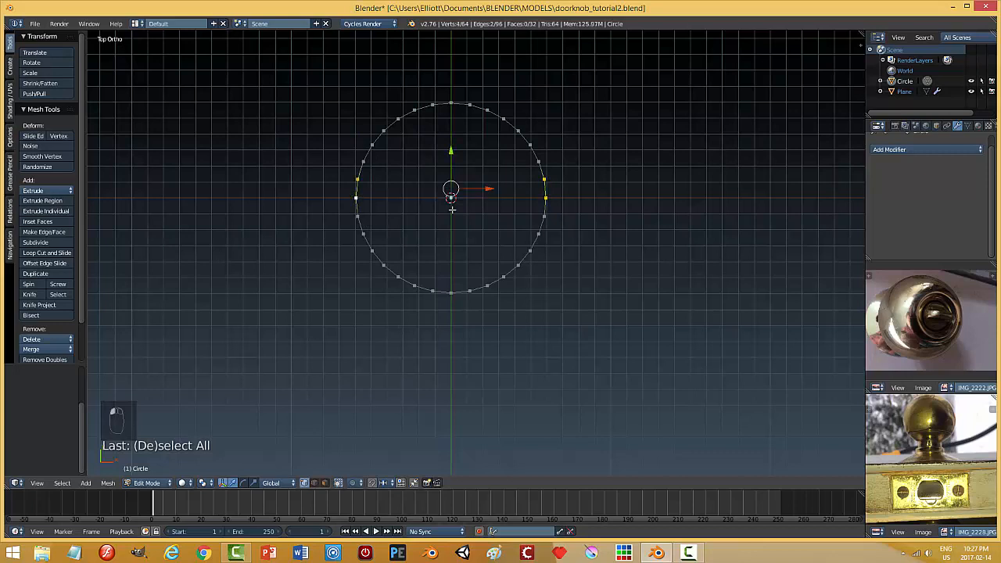
{"action": "key", "text": "f"}
Step: Create a matching face across the ring between the X-axis vertices and the vertices directly below them
{"action": "right_click", "coordinate": [356, 198]}
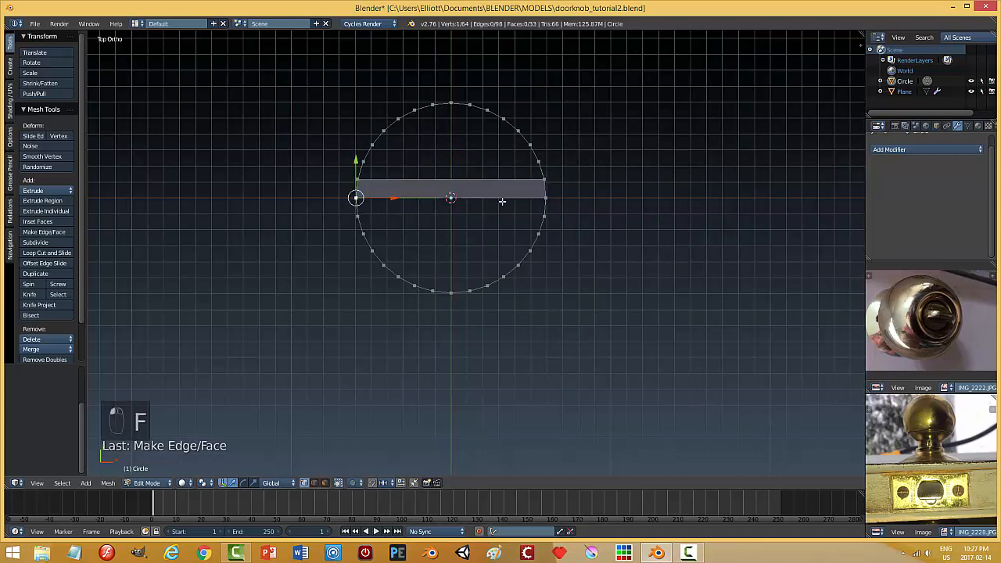
{"action": "right_click", "coordinate": [545, 198], "text": "shift"}
{"action": "right_click", "coordinate": [545, 216], "text": "shift"}
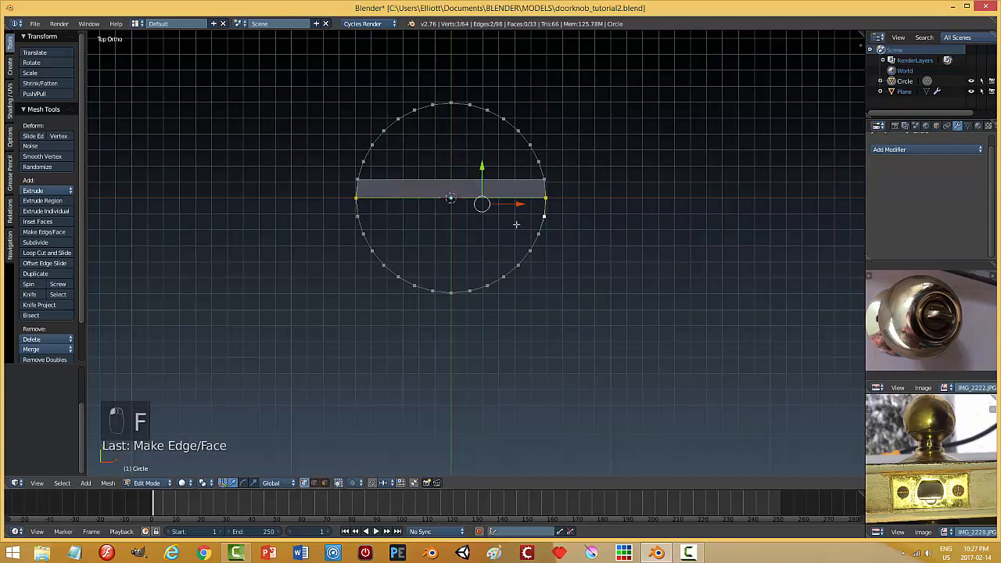
{"action": "right_click", "coordinate": [357, 216], "text": "shift"}
{"action": "key", "text": "f"}
Step: Fill the two open areas on either side of the central strip with faces, using their edge loops
{"action": "middle_click_drag", "start_coordinate": [502, 260], "coordinate": [463, 208]}
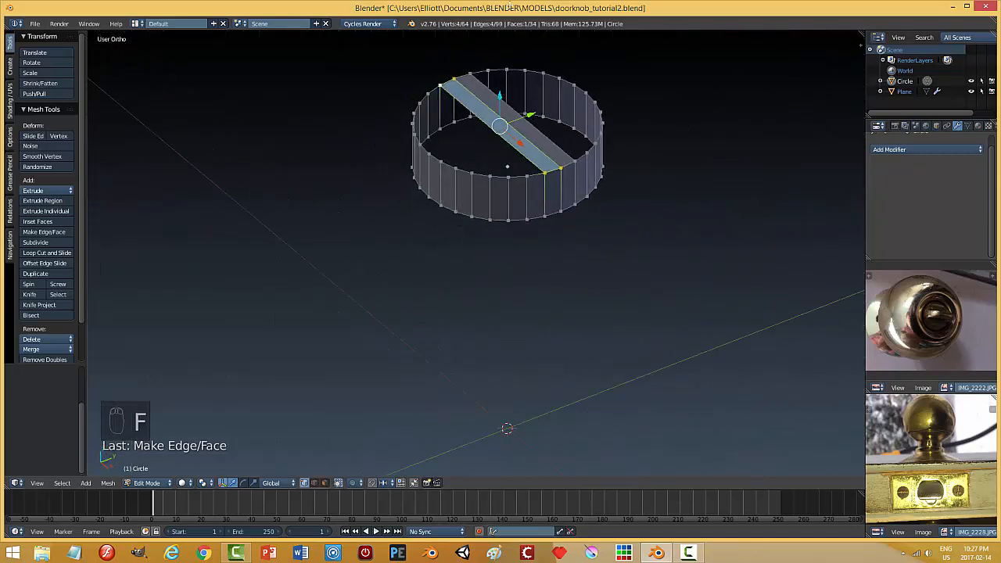
{"action": "key", "text": "ctrl+Tab"}
{"action": "left_click", "coordinate": [482, 87]}
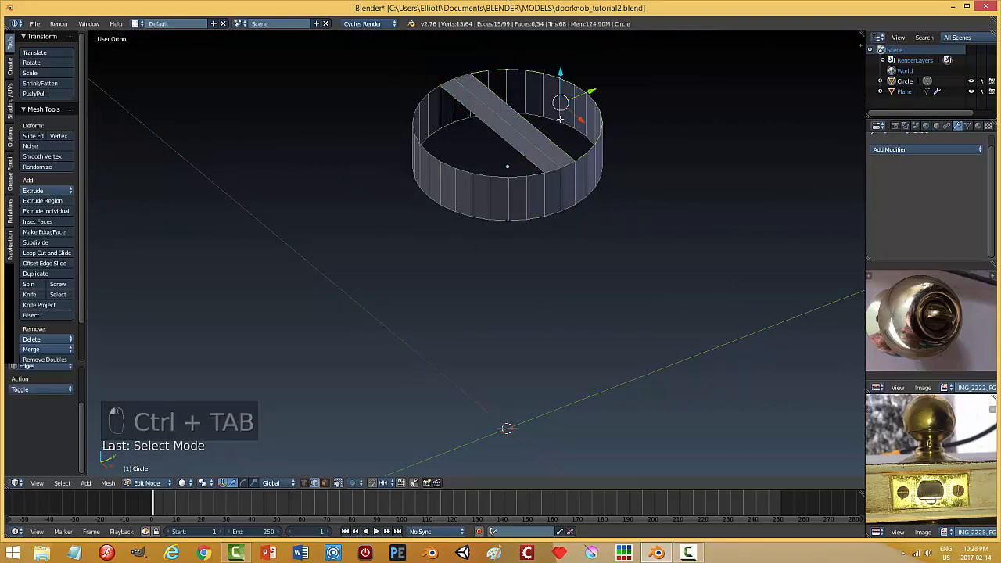
{"action": "key", "text": "f"}
{"action": "left_click", "coordinate": [454, 99], "text": "alt"}
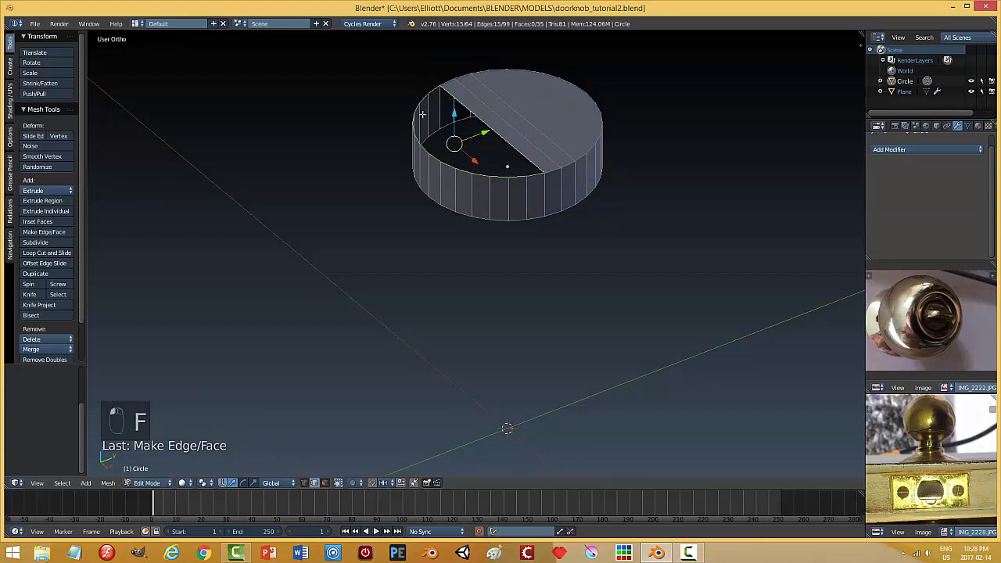
{"action": "key", "text": "f"}
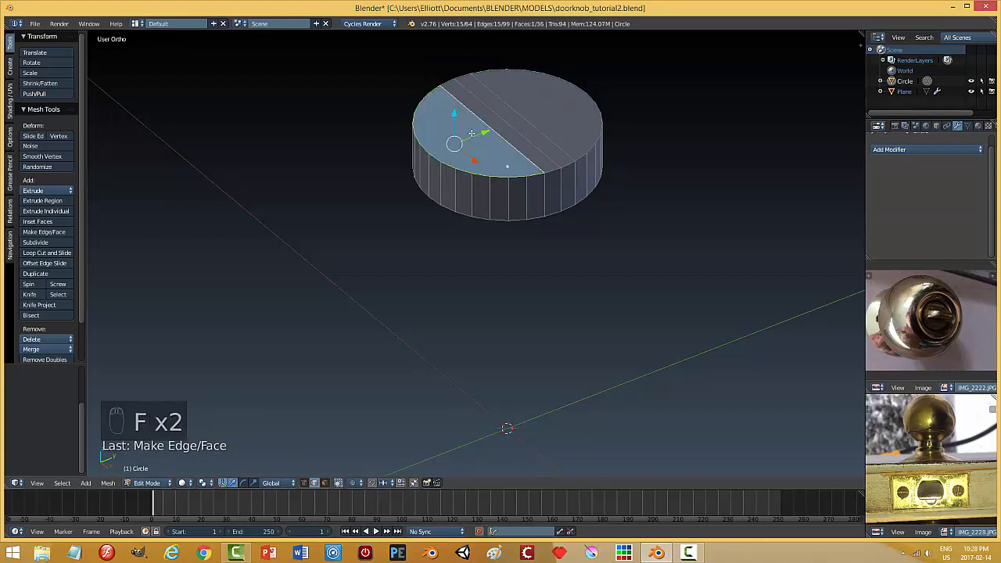
{"action": "key", "text": "a"}
Step: Extrude the two central strip faces upward along Z into a raised thumb-turn grip, and return to Object Mode
{"action": "key", "text": "ctrl+Tab"}
{"action": "left_click", "coordinate": [489, 148]}
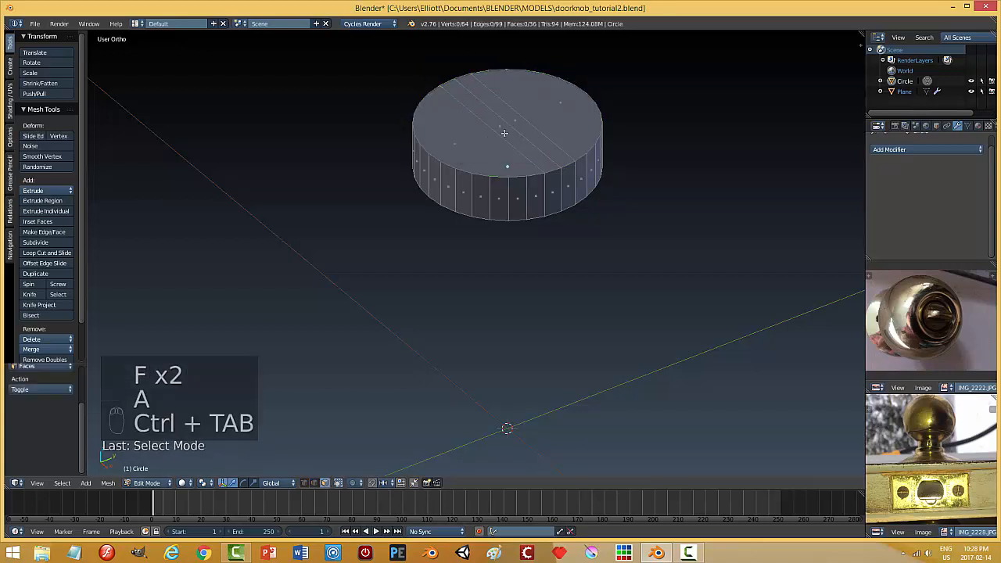
{"action": "right_click", "coordinate": [507, 121]}
{"action": "middle_click_drag", "start_coordinate": [544, 202], "coordinate": [536, 173]}
{"action": "key", "text": "e"}
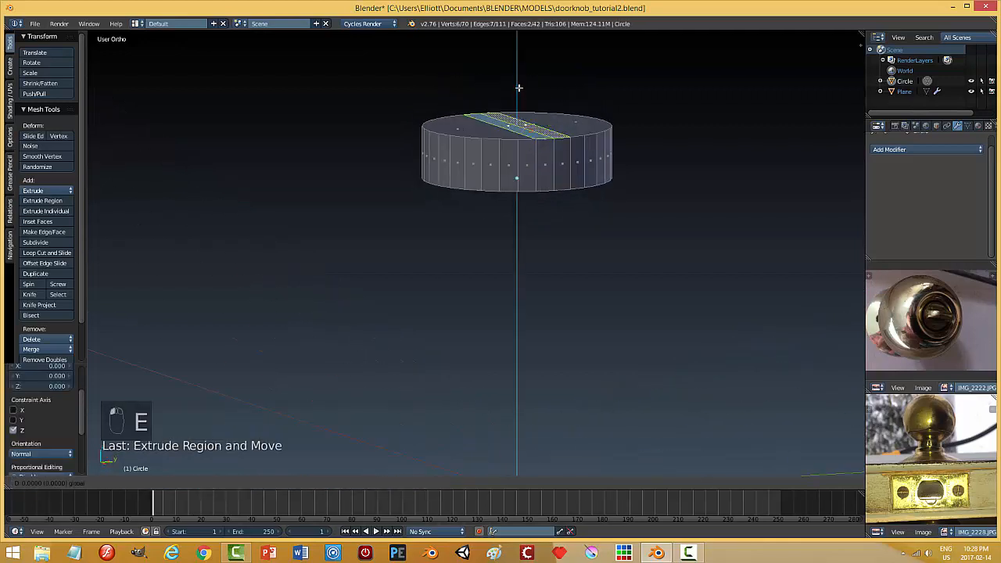
{"action": "left_click", "coordinate": [519, 34]}
{"action": "middle_click_drag", "start_coordinate": [630, 159], "coordinate": [596, 176]}
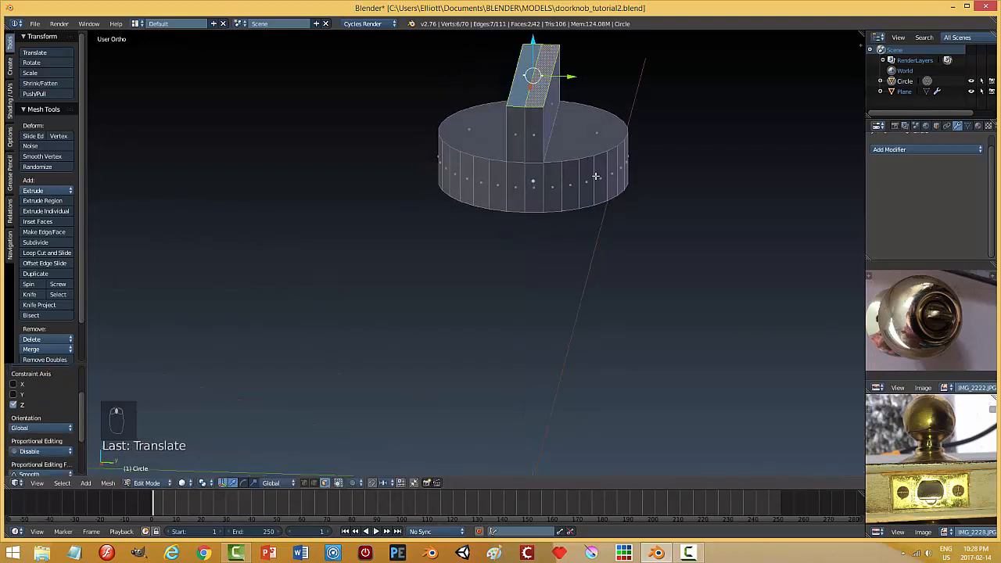
{"action": "key", "text": "a"}
{"action": "key", "text": "Tab"}
Step: Add a Subdivision Surface modifier to the lock piece with View subdivisions set to 3
{"action": "scroll", "coordinate": [649, 191], "scroll_direction": "down", "scroll_amount": 3}
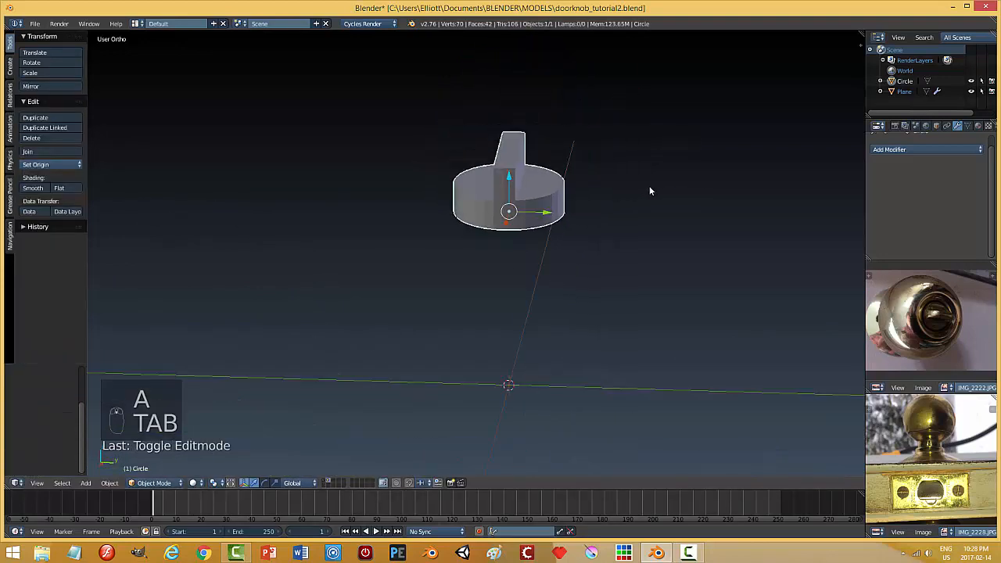
{"action": "middle_click_drag", "start_coordinate": [649, 191], "coordinate": [632, 205]}
{"action": "left_click", "coordinate": [927, 150]}
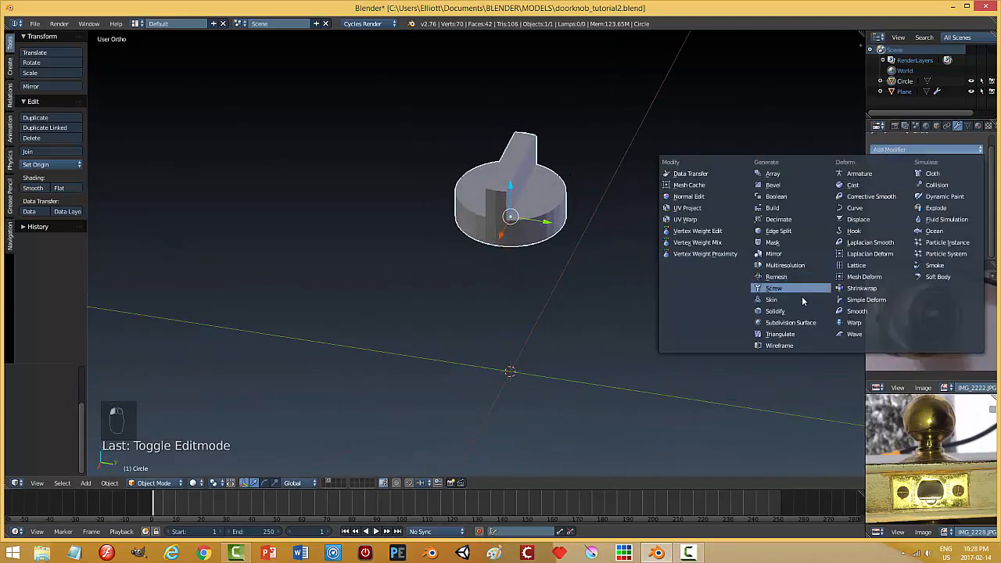
{"action": "left_click", "coordinate": [791, 323]}
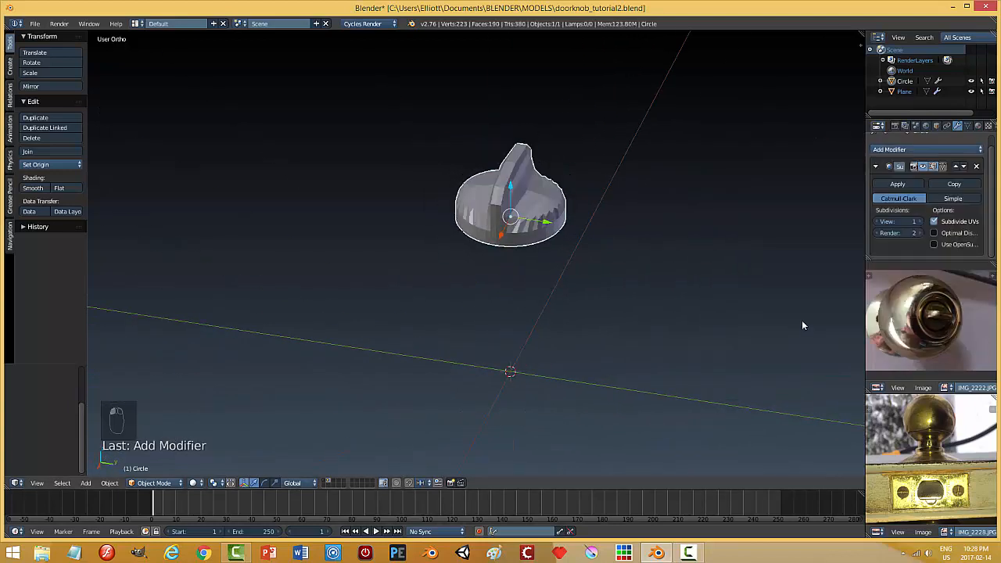
{"action": "left_click", "coordinate": [918, 224]}
{"action": "left_click", "coordinate": [918, 224]}
Step: Add two edge loops around the lock piece's cylindrical side, sliding one to -0.754 near the upper rim and one to 1.000 at the lower rim
{"action": "middle_click_drag", "start_coordinate": [796, 258], "coordinate": [477, 239]}
{"action": "key", "text": "Tab"}
{"action": "left_click", "coordinate": [615, 211]}
{"action": "scroll", "coordinate": [483, 290], "scroll_direction": "up", "scroll_amount": 2}
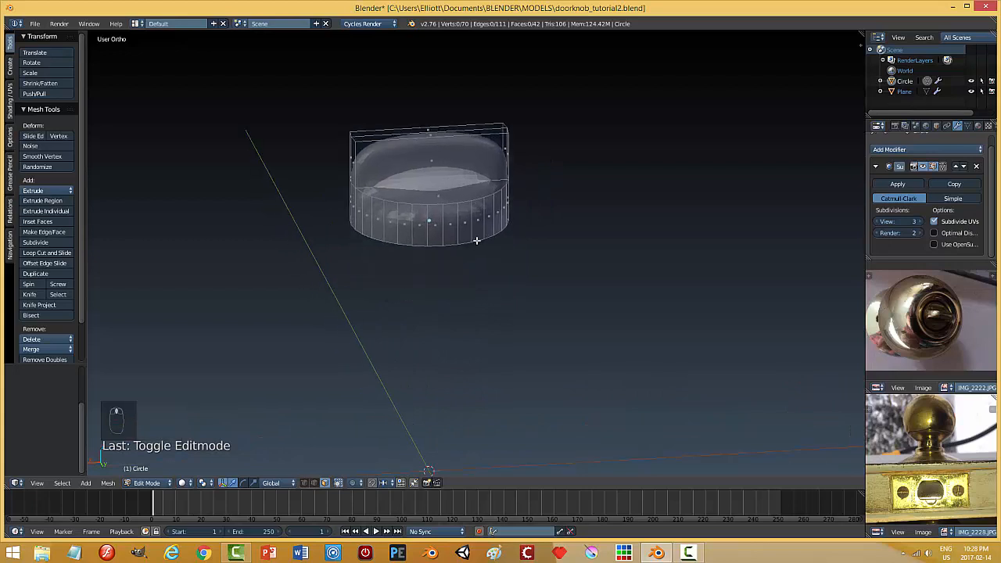
{"action": "scroll", "coordinate": [478, 226], "scroll_direction": "up", "scroll_amount": 2}
{"action": "key", "text": "ctrl+r"}
{"action": "left_click", "coordinate": [474, 209]}
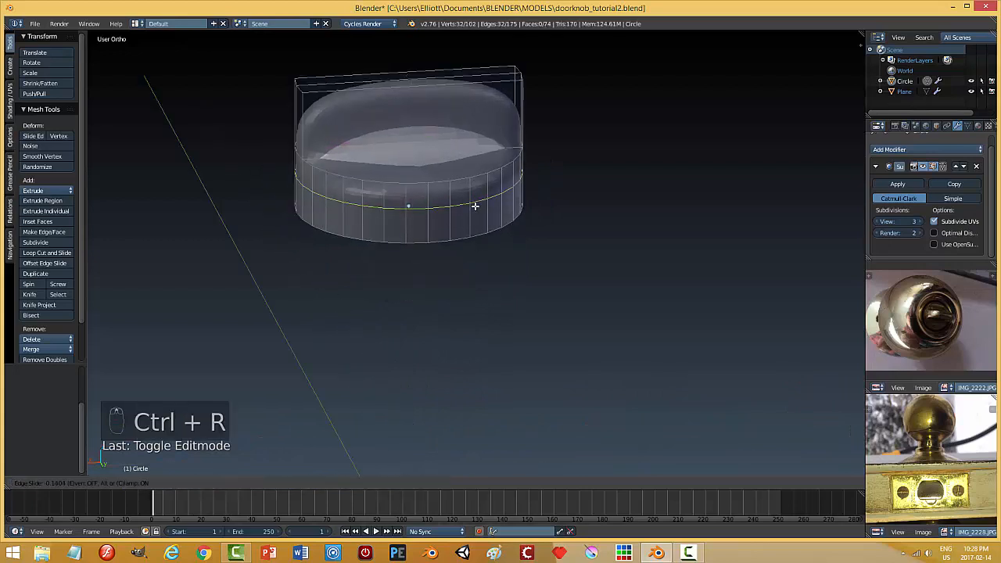
{"action": "left_click", "coordinate": [478, 196]}
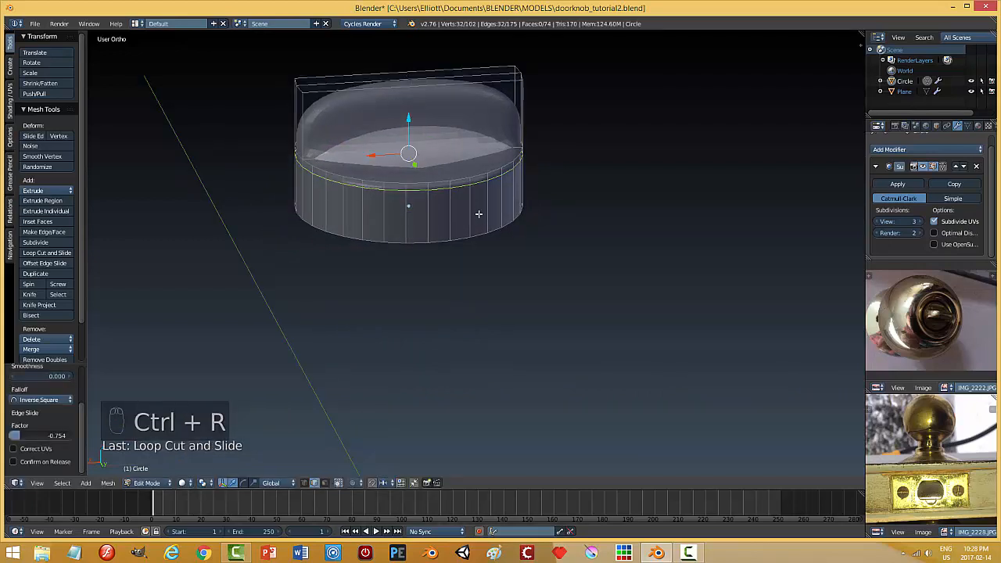
{"action": "key", "text": "ctrl+r"}
{"action": "left_click", "coordinate": [478, 215]}
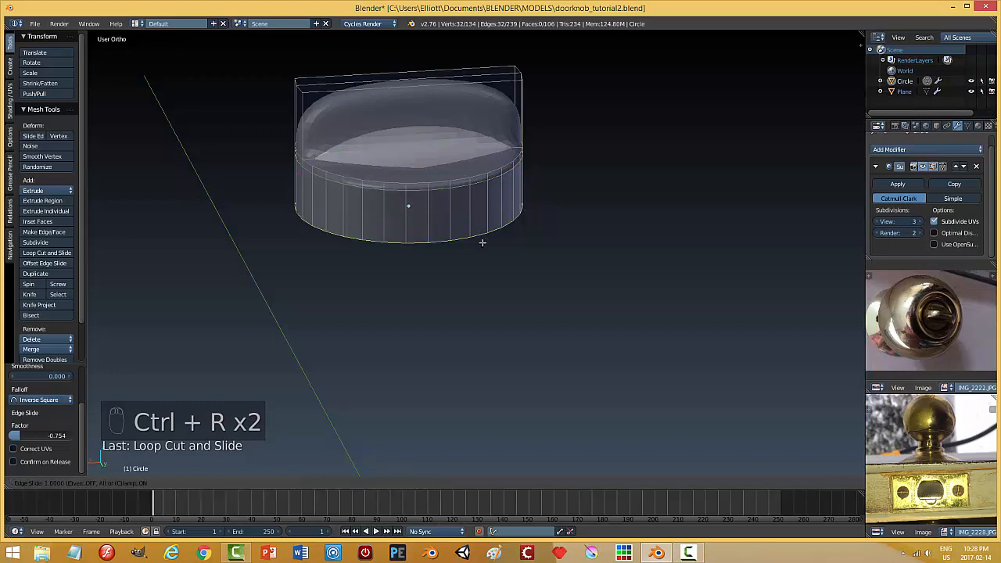
{"action": "left_click", "coordinate": [480, 240]}
Step: Add an edge loop near each end of the raised grip, with edge slide factors of -0.913 and 0.953
{"action": "middle_click_drag", "start_coordinate": [442, 200], "coordinate": [455, 174]}
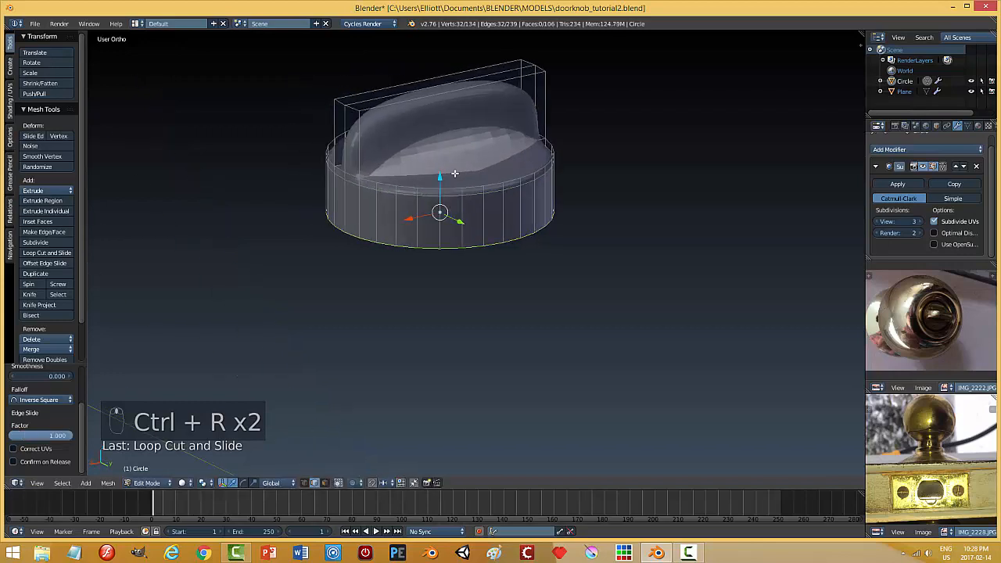
{"action": "key", "text": "ctrl+r"}
{"action": "left_click", "coordinate": [452, 106]}
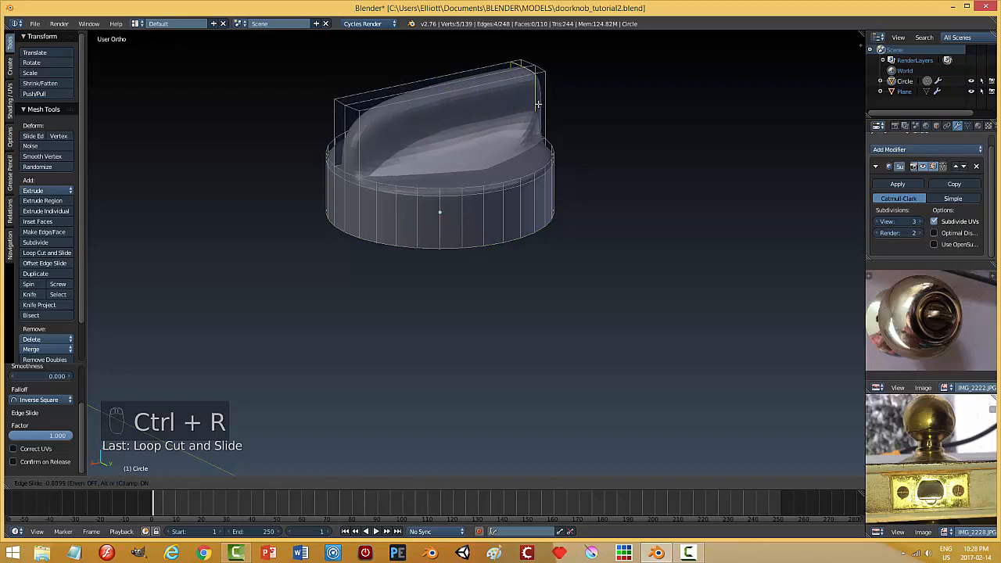
{"action": "left_click", "coordinate": [536, 100]}
{"action": "key", "text": "ctrl+r"}
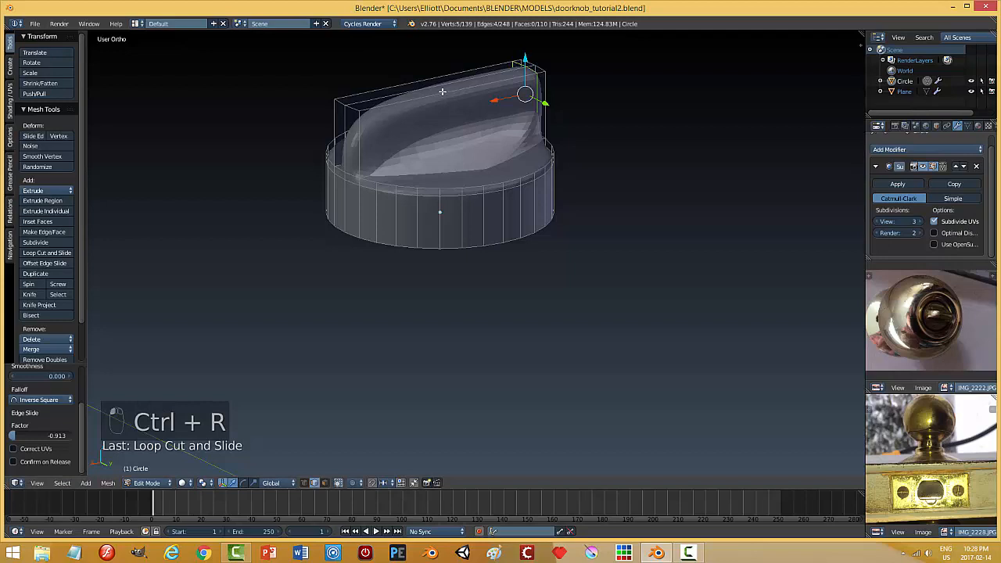
{"action": "key", "text": "ctrl+r"}
{"action": "left_click", "coordinate": [442, 91]}
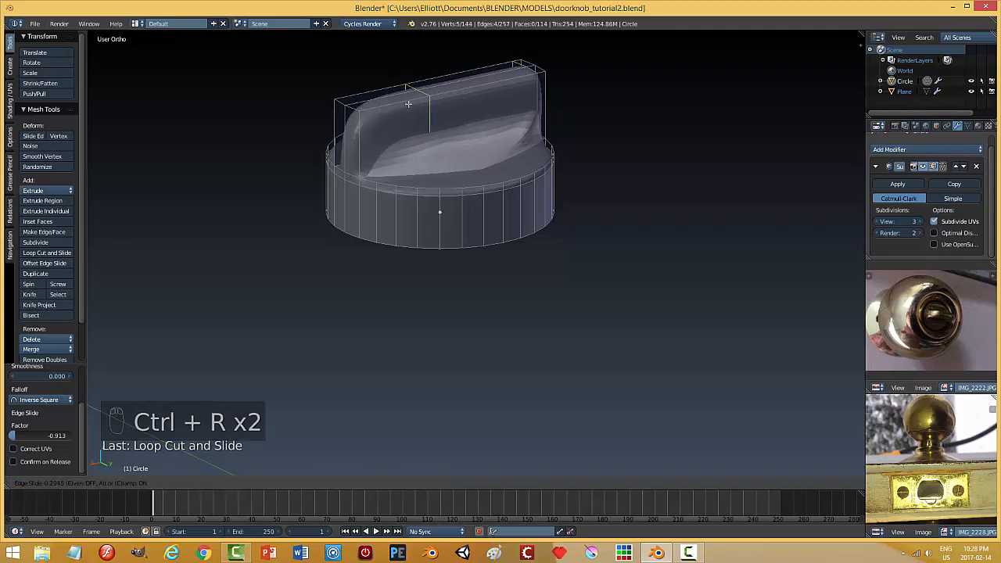
{"action": "left_click", "coordinate": [361, 125]}
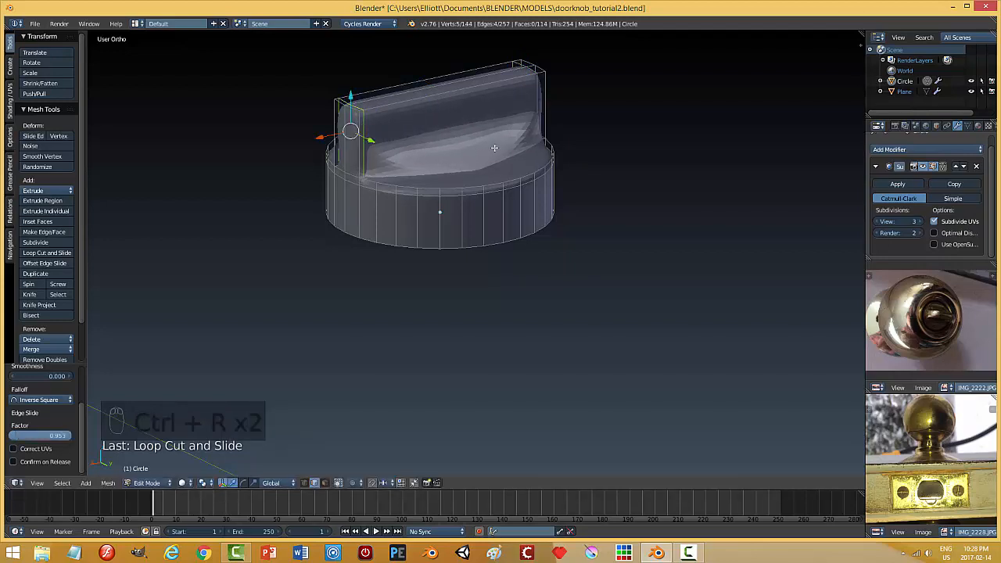
Step: Add a horizontal edge loop around the grip, sliding it down to about 0.84 near the grip's base
{"action": "middle_click_drag", "start_coordinate": [351, 128], "coordinate": [524, 120]}
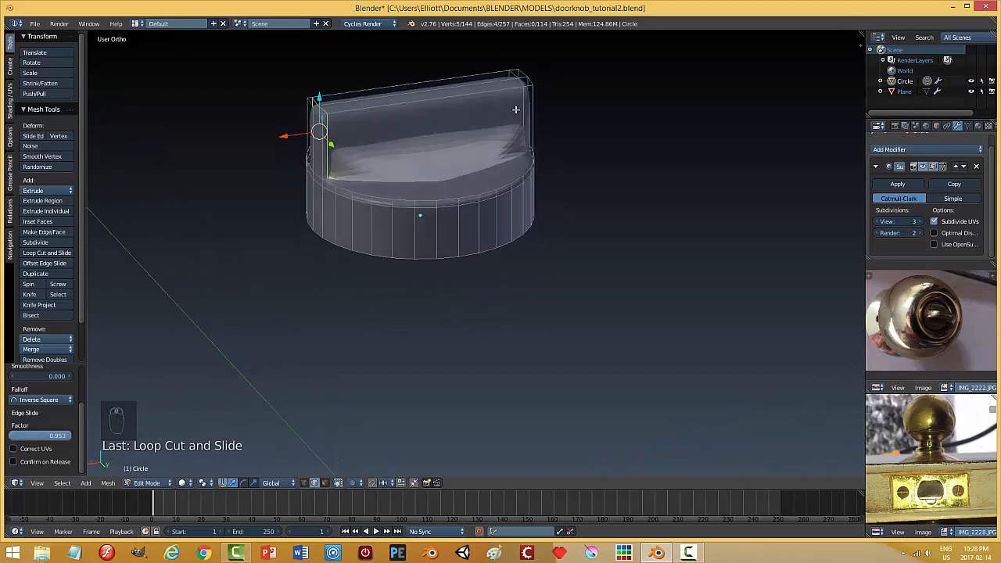
{"action": "key", "text": "ctrl+r"}
{"action": "left_click", "coordinate": [516, 110]}
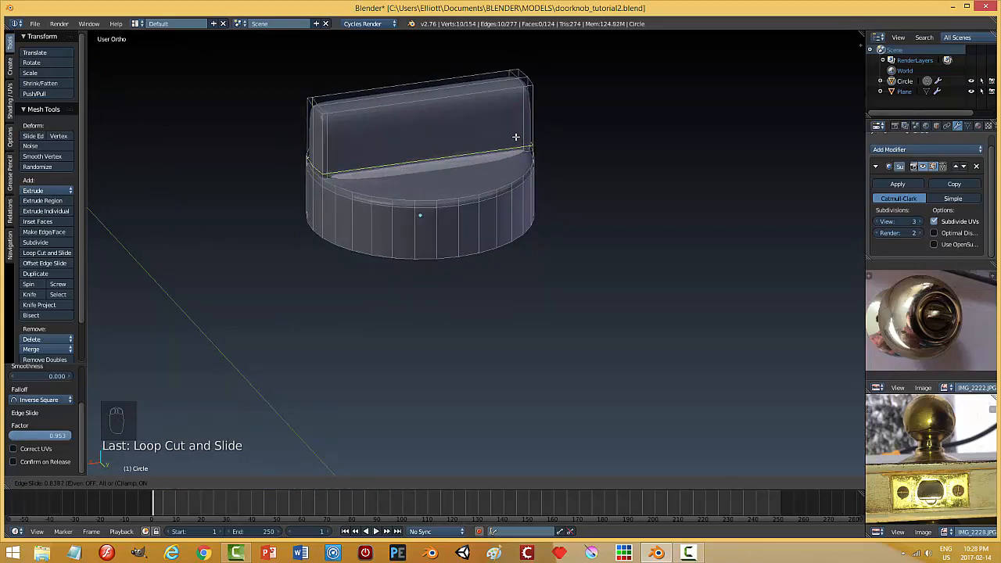
{"action": "left_click", "coordinate": [516, 137]}
Step: Return to Object Mode and apply smooth shading to the lock piece
{"action": "key", "text": "a"}
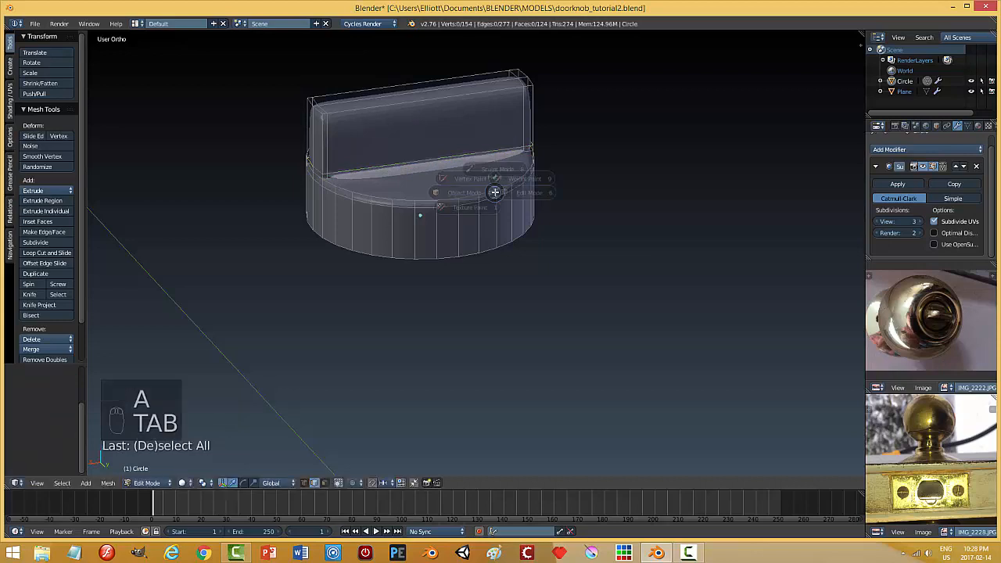
{"action": "key", "text": "Tab"}
{"action": "middle_click_drag", "start_coordinate": [420, 217], "coordinate": [551, 214]}
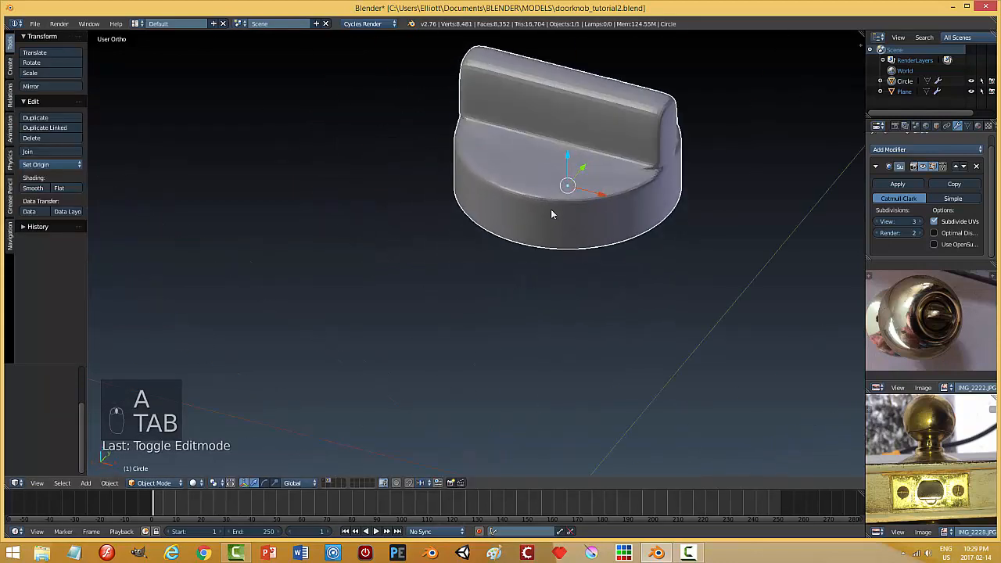
{"action": "left_click", "coordinate": [33, 188]}
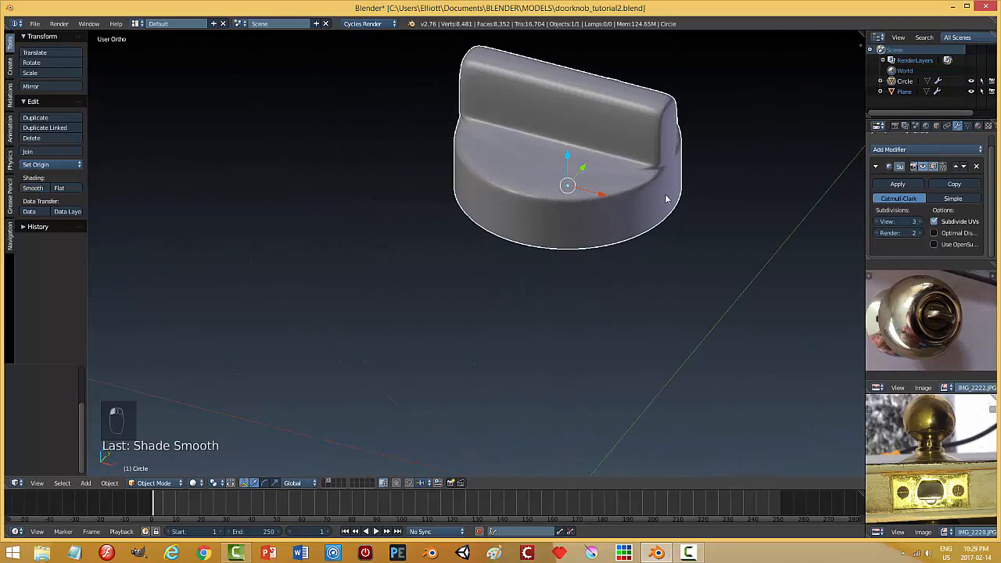
Step: Add another edge loop around the cylinder right beside its upper rim, with an edge slide factor of -0.857
{"action": "mouse_move", "coordinate": [662, 193]}
{"action": "middle_mouse_down"}
{"action": "mouse_move", "coordinate": [579, 194]}
{"action": "mouse_move", "coordinate": [492, 174]}
{"action": "mouse_move", "coordinate": [460, 179]}
{"action": "mouse_move", "coordinate": [452, 208]}
{"action": "mouse_move", "coordinate": [537, 233]}
{"action": "mouse_move", "coordinate": [575, 179]}
{"action": "mouse_move", "coordinate": [637, 159]}
{"action": "mouse_move", "coordinate": [638, 172]}
{"action": "middle_mouse_up"}
{"action": "key", "text": "Tab"}
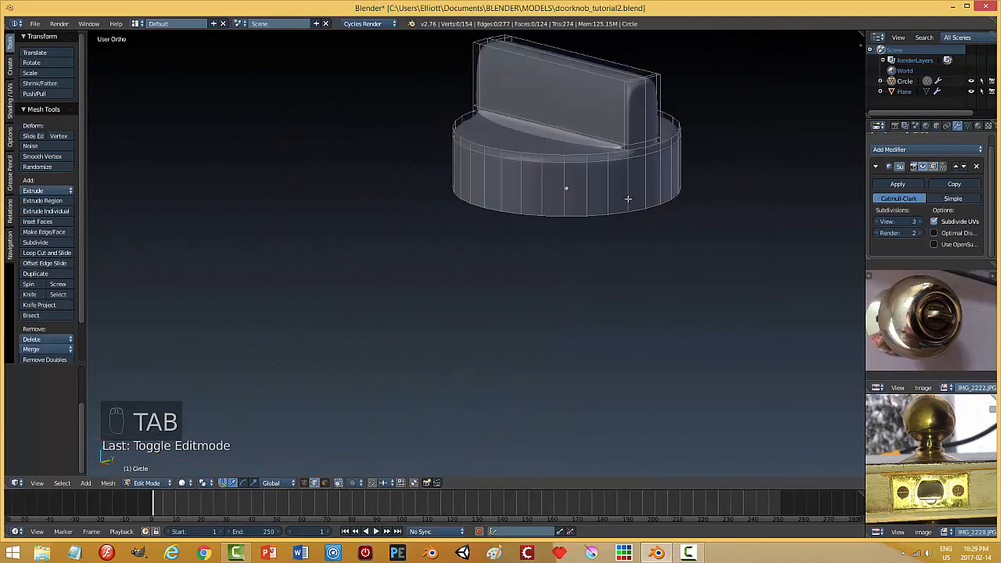
{"action": "key", "text": "ctrl+r"}
{"action": "left_click", "coordinate": [609, 156]}
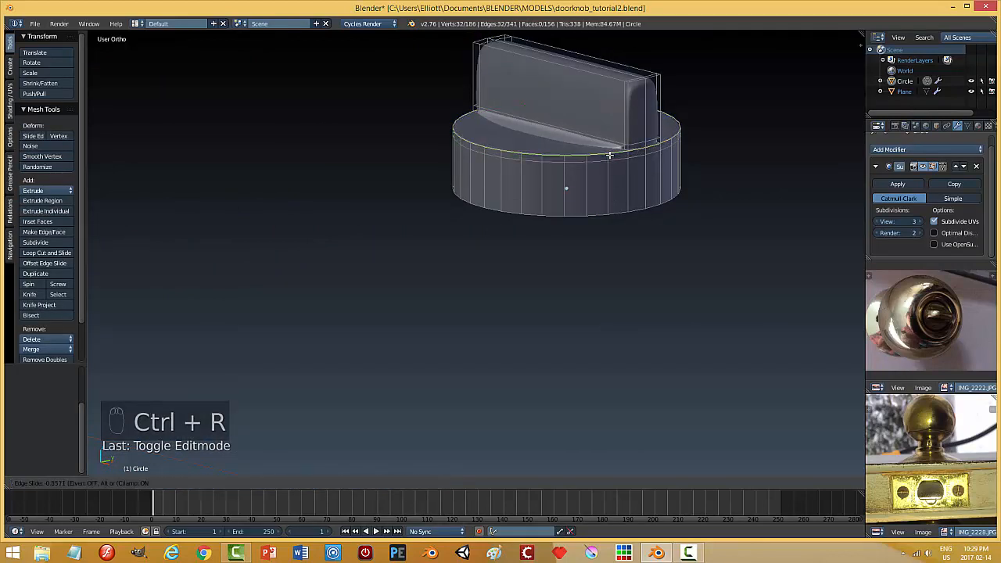
{"action": "left_click", "coordinate": [610, 155]}
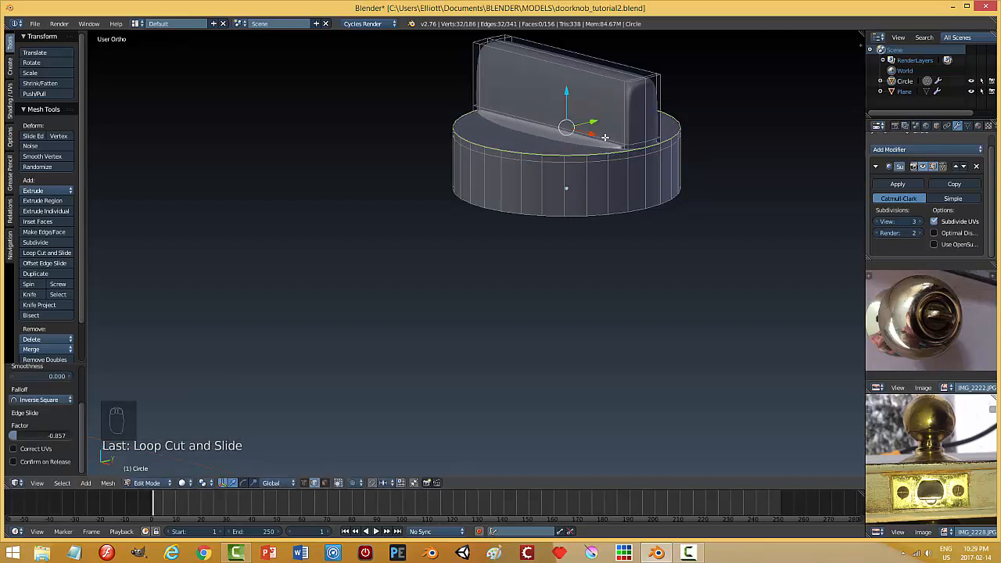
{"action": "key", "text": "ctrl+r"}
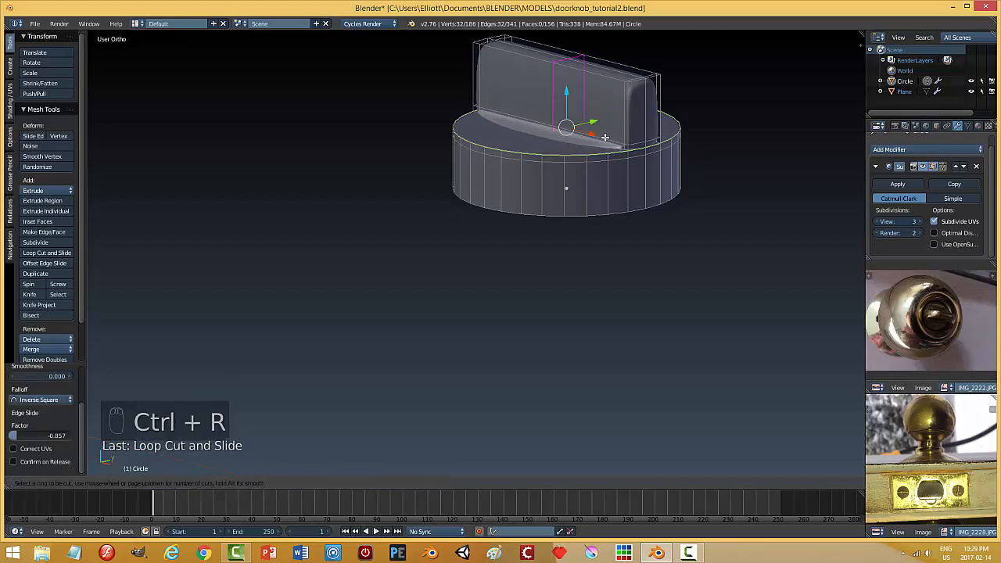
{"action": "key", "text": "Escape"}
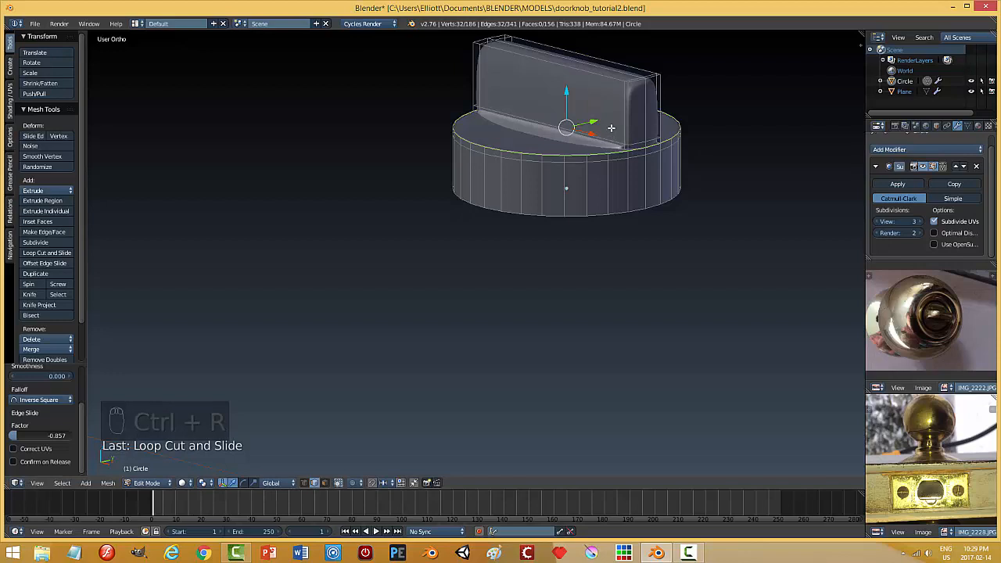
Step: Lower the edge loop around the grip's base along Z to sharpen the junction with the cylinder, and return to Object Mode
{"action": "right_click", "coordinate": [598, 136], "text": "alt"}
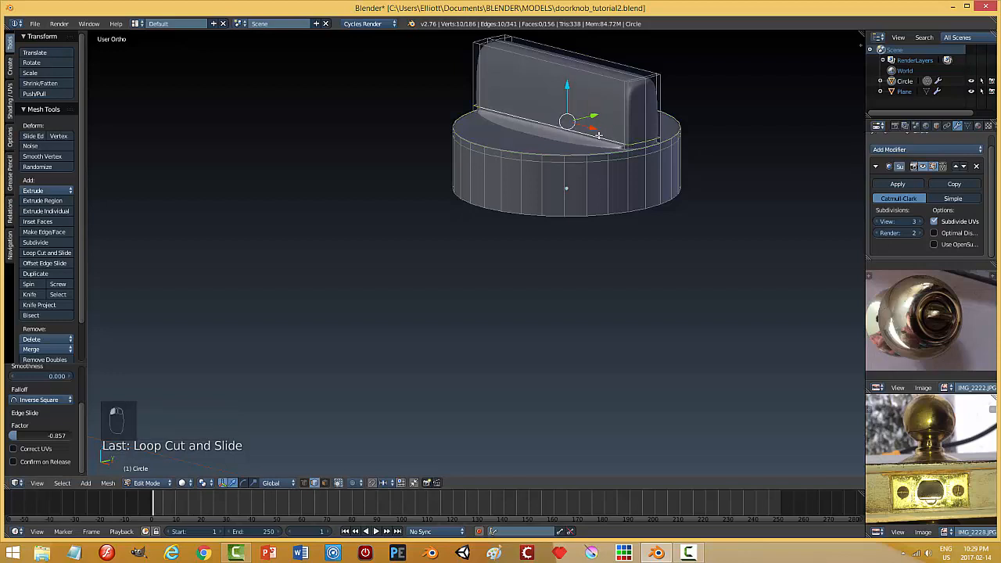
{"action": "left_click_drag", "start_coordinate": [569, 88], "coordinate": [569, 95]}
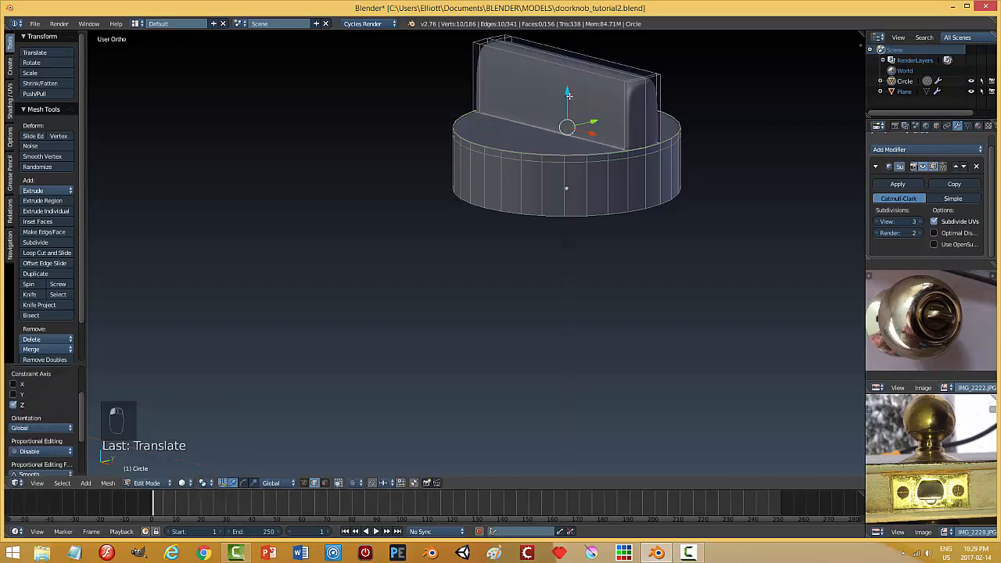
{"action": "key", "text": "a"}
{"action": "key", "text": "Tab"}
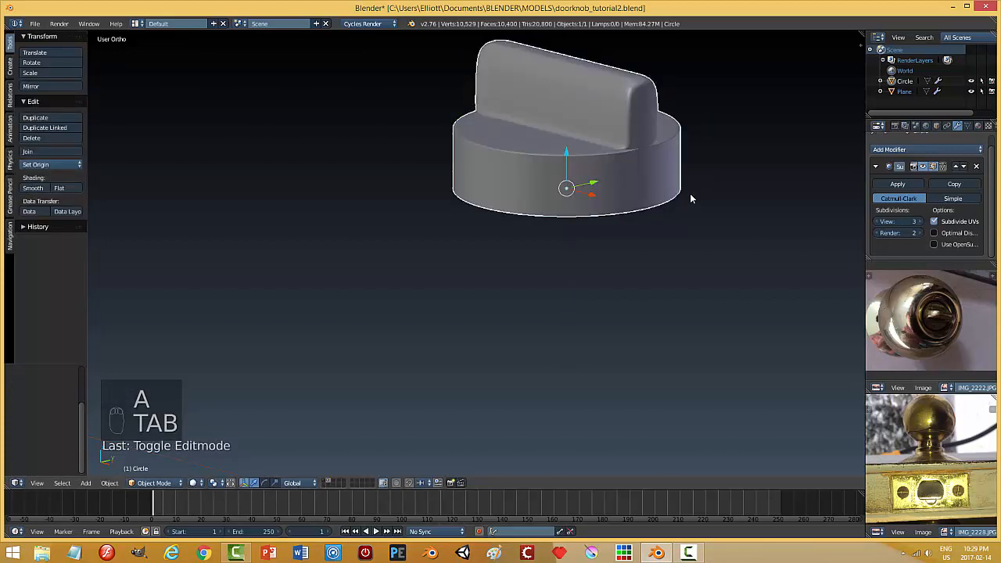
Step: Move the lock piece to the first layer and display that layer with the knob
{"action": "middle_click_drag", "start_coordinate": [691, 197], "coordinate": [499, 271]}
{"action": "scroll", "coordinate": [499, 234], "scroll_direction": "down", "scroll_amount": 3}
{"action": "key", "text": "m"}
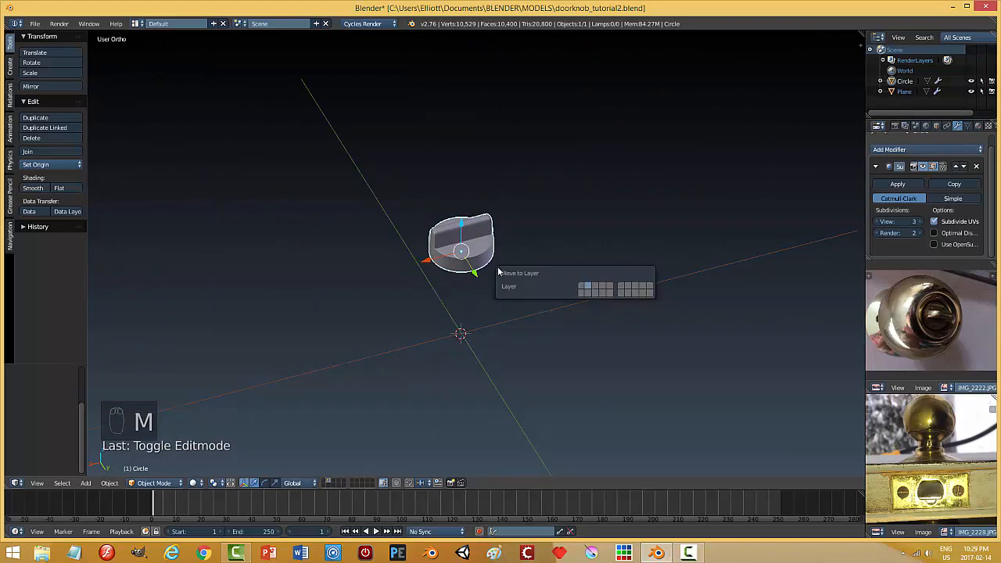
{"action": "left_click", "coordinate": [582, 287]}
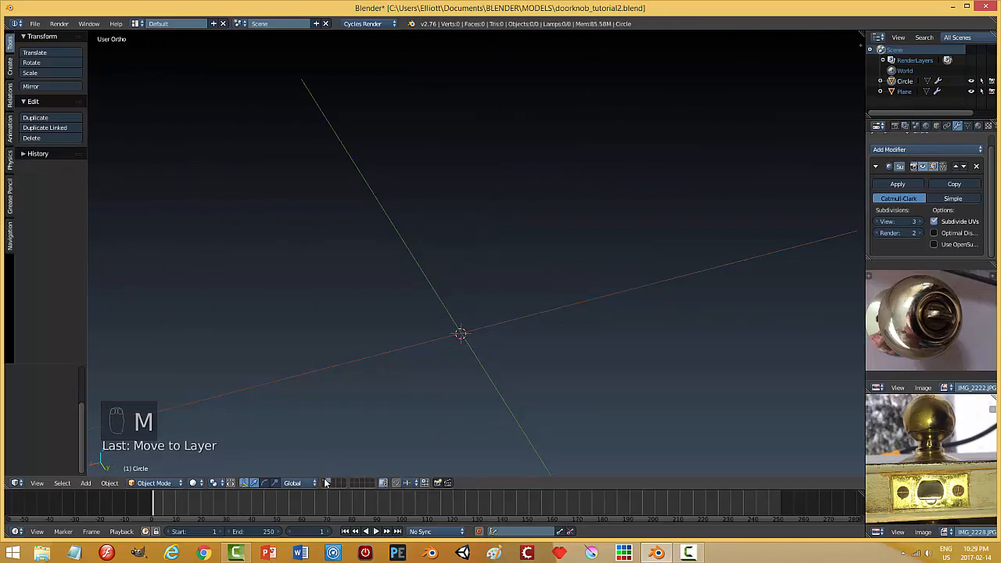
{"action": "left_click", "coordinate": [327, 482]}
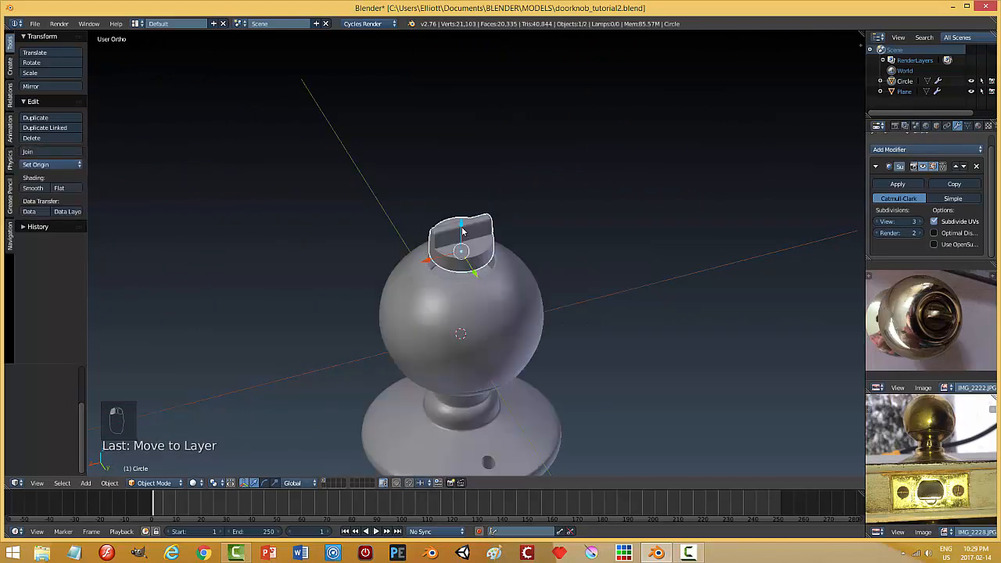
Step: Lower the lock piece along Z into the opening of the knob and deselect it
{"action": "left_click_drag", "start_coordinate": [461, 231], "coordinate": [462, 252]}
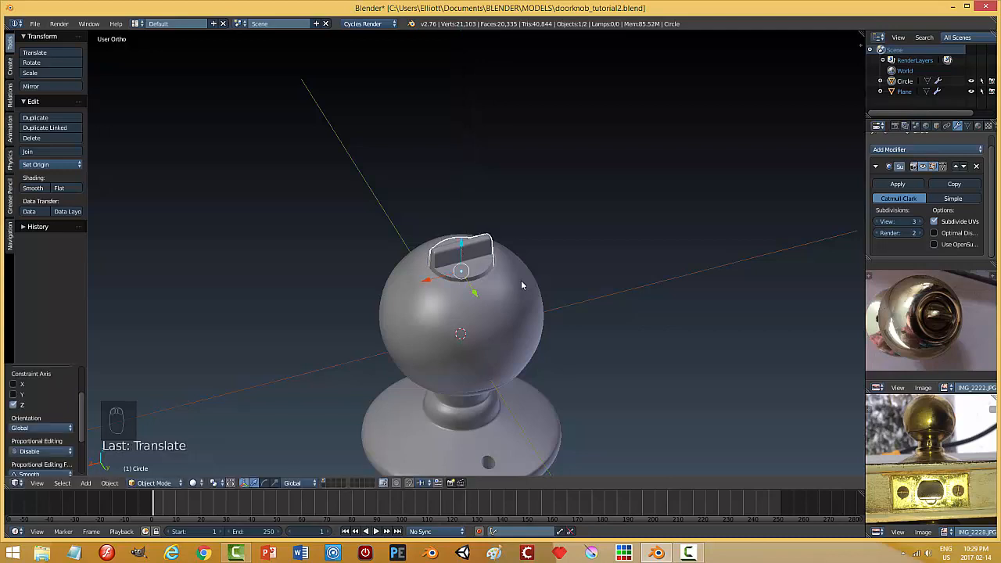
{"action": "key", "text": "a"}
{"action": "scroll", "coordinate": [508, 282], "scroll_direction": "down", "scroll_amount": 1}
{"action": "middle_click_drag", "start_coordinate": [489, 289], "coordinate": [464, 278]}
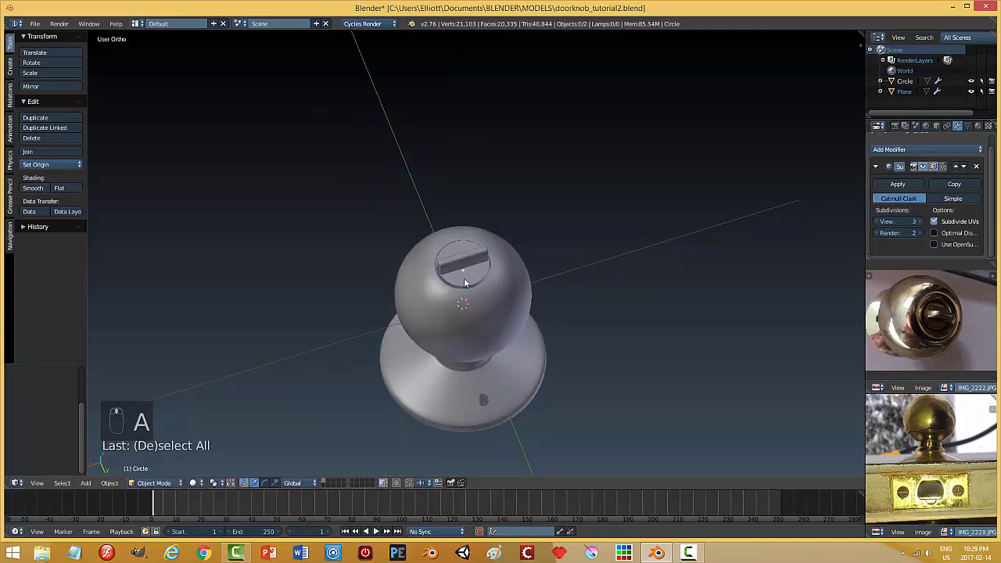
Step: Lower the lock piece slightly further along Z and scale it down to leave a gap inside the knob's opening
{"action": "right_click", "coordinate": [472, 269]}
{"action": "left_click_drag", "start_coordinate": [461, 256], "coordinate": [463, 259]}
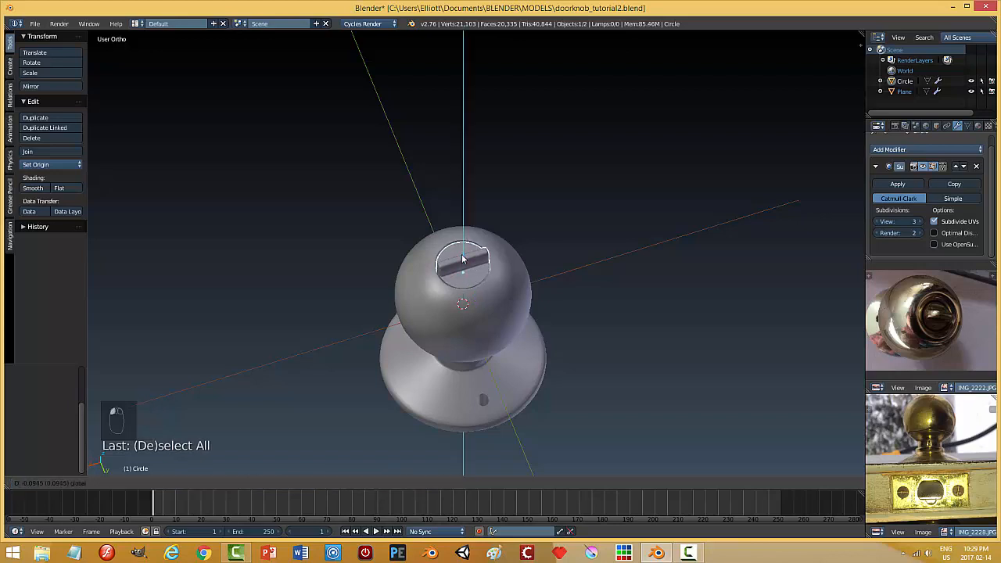
{"action": "key", "text": "s"}
{"action": "left_click", "coordinate": [497, 290]}
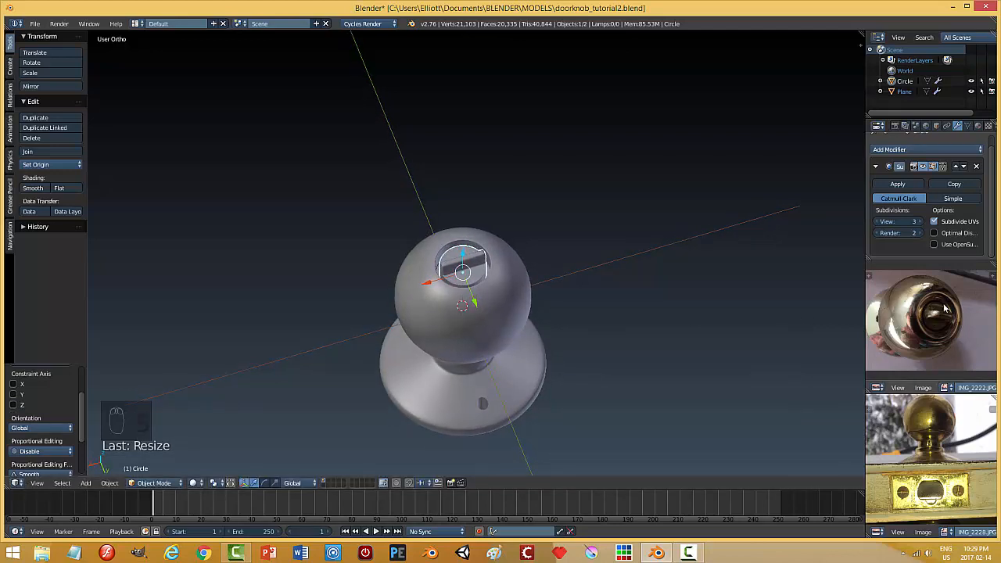
Step: Examine the knob's mesh around the lock opening in Edit Mode and return to Object Mode
{"action": "scroll", "coordinate": [471, 313], "scroll_direction": "up", "scroll_amount": 3}
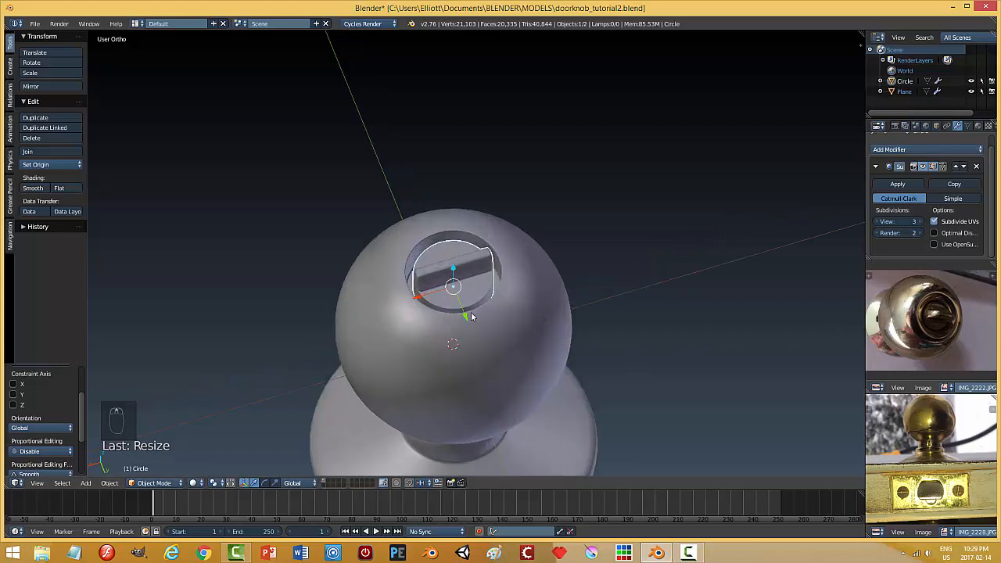
{"action": "right_click", "coordinate": [417, 244]}
{"action": "key", "text": "Tab"}
{"action": "left_click", "coordinate": [549, 240]}
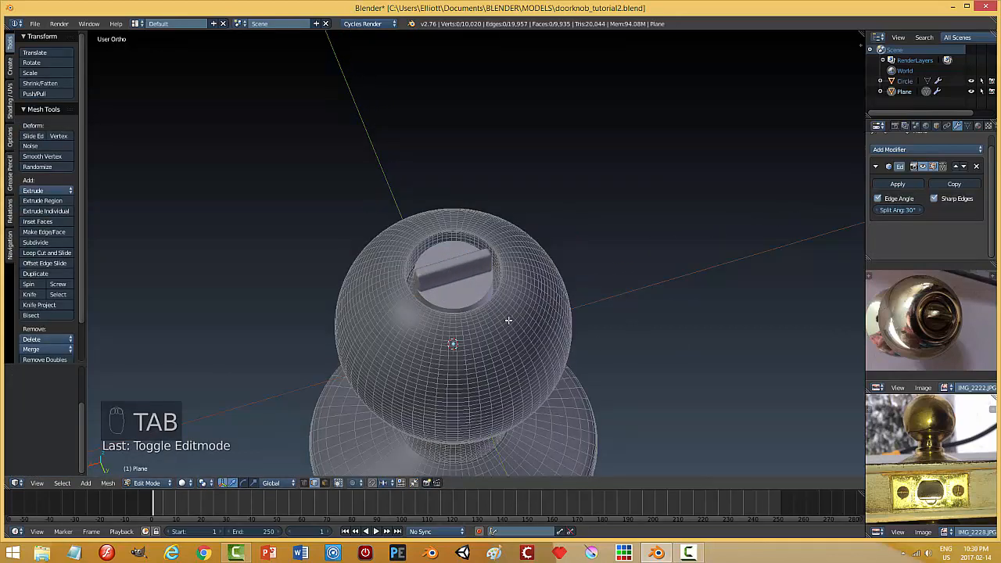
{"action": "scroll", "coordinate": [508, 320], "scroll_direction": "up", "scroll_amount": 5}
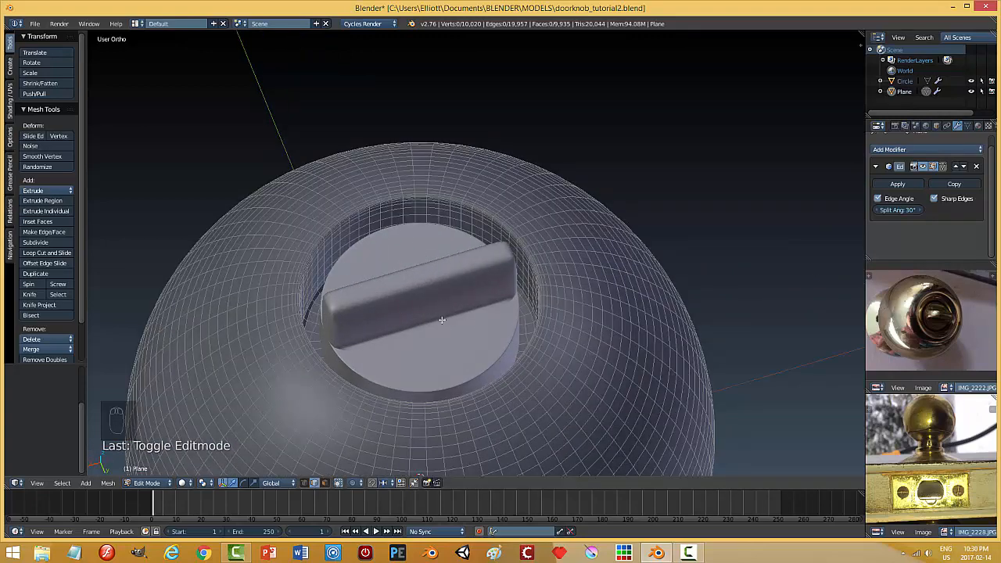
{"action": "key", "text": "Tab"}
{"action": "left_click", "coordinate": [358, 320]}
{"action": "scroll", "coordinate": [477, 315], "scroll_direction": "down", "scroll_amount": 4}
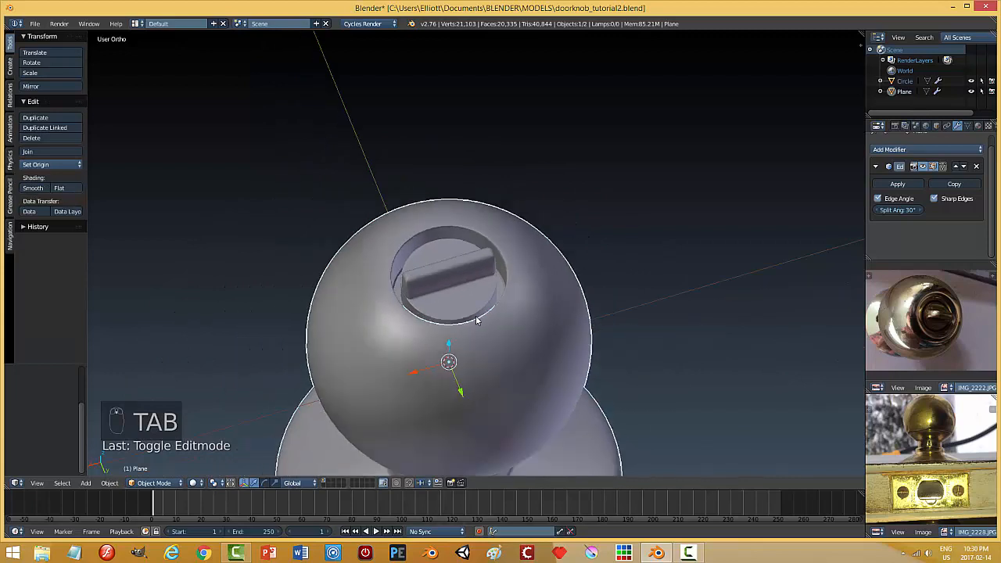
Step: Scale the lock piece up by about 1.09 to narrow the gap in the knob's opening, and deselect it
{"action": "middle_click_drag", "start_coordinate": [485, 305], "coordinate": [474, 281]}
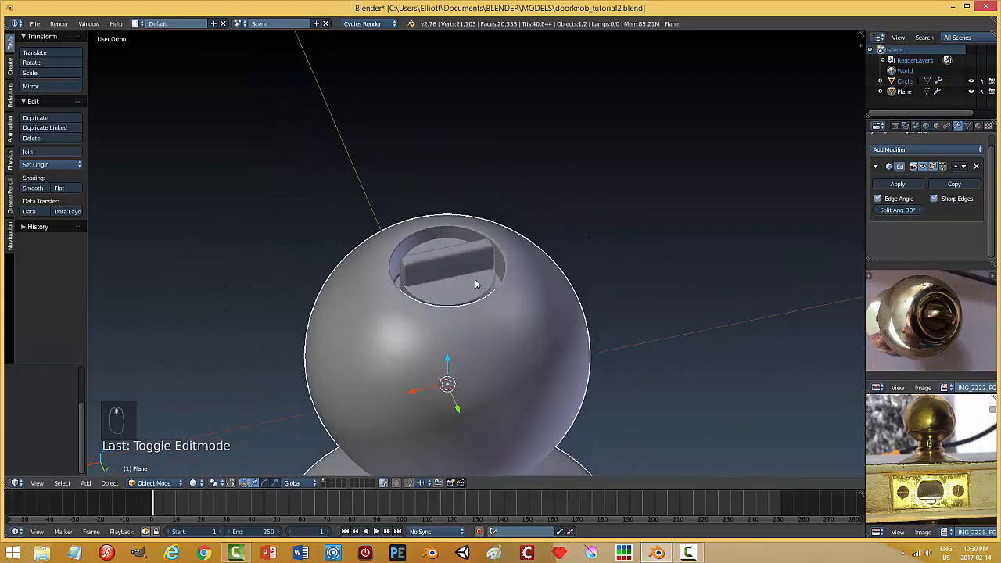
{"action": "right_click", "coordinate": [485, 280]}
{"action": "key", "text": "s"}
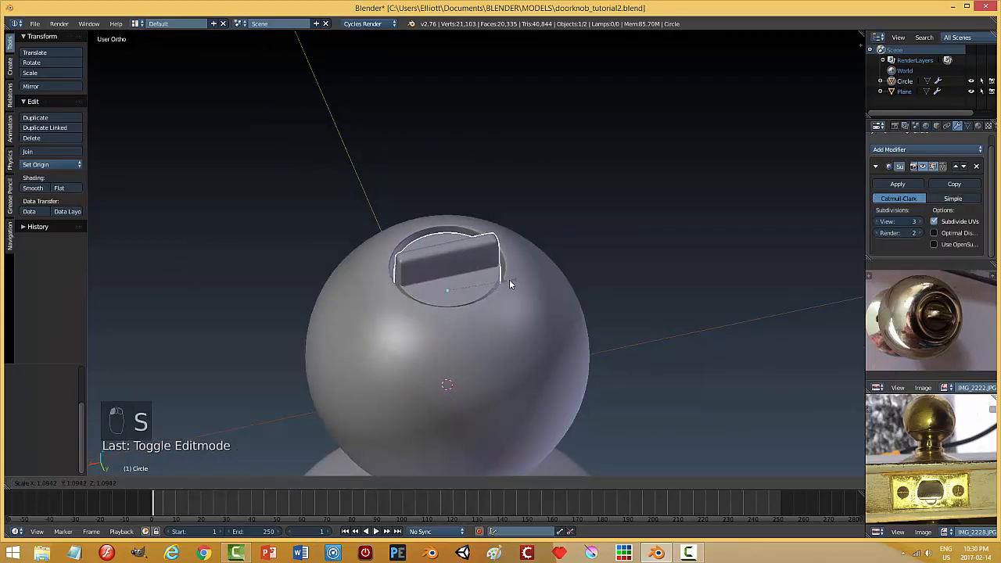
{"action": "left_click", "coordinate": [513, 282]}
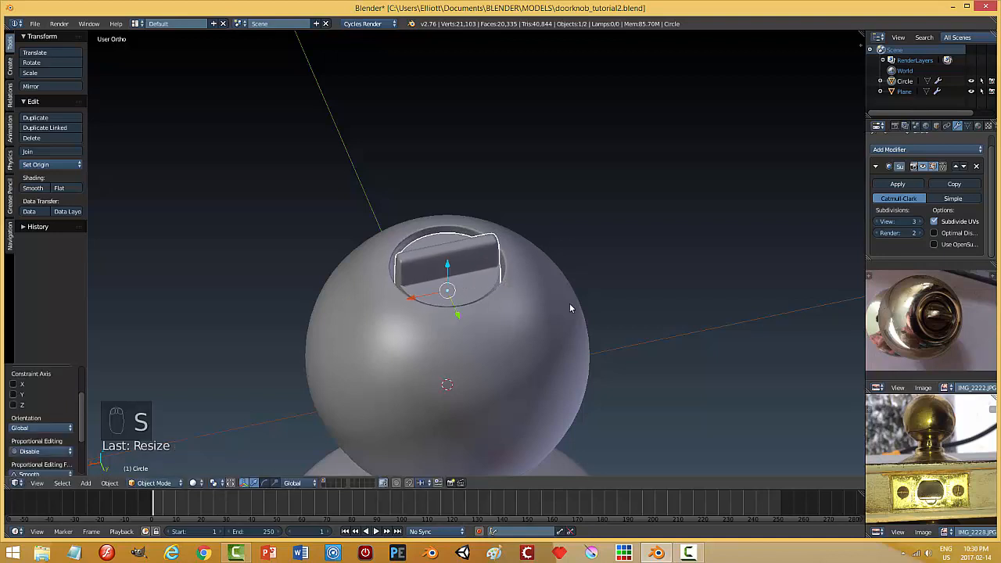
{"action": "key", "text": "a"}
{"action": "scroll", "coordinate": [534, 307], "scroll_direction": "down", "scroll_amount": 2}
{"action": "middle_click_drag", "start_coordinate": [532, 309], "coordinate": [565, 268]}
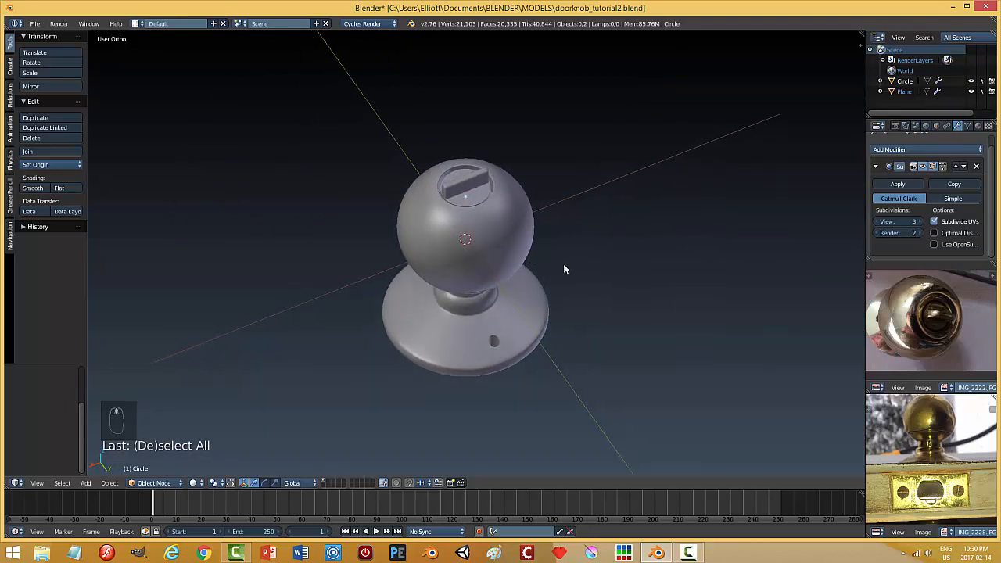
Step: Create a new material for the lock piece and set its surface to Mix Shader
{"action": "left_click", "coordinate": [979, 127]}
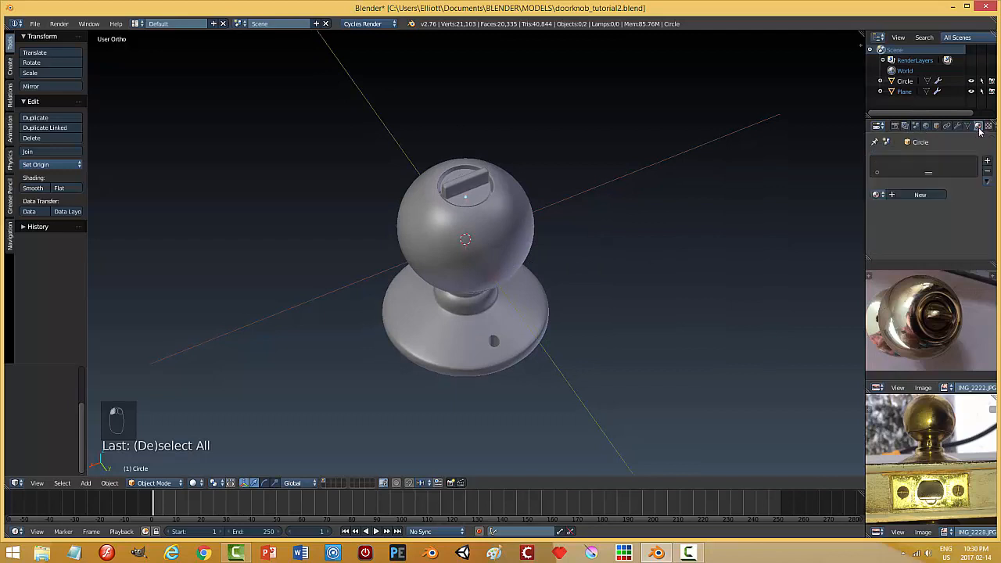
{"action": "left_click", "coordinate": [898, 196]}
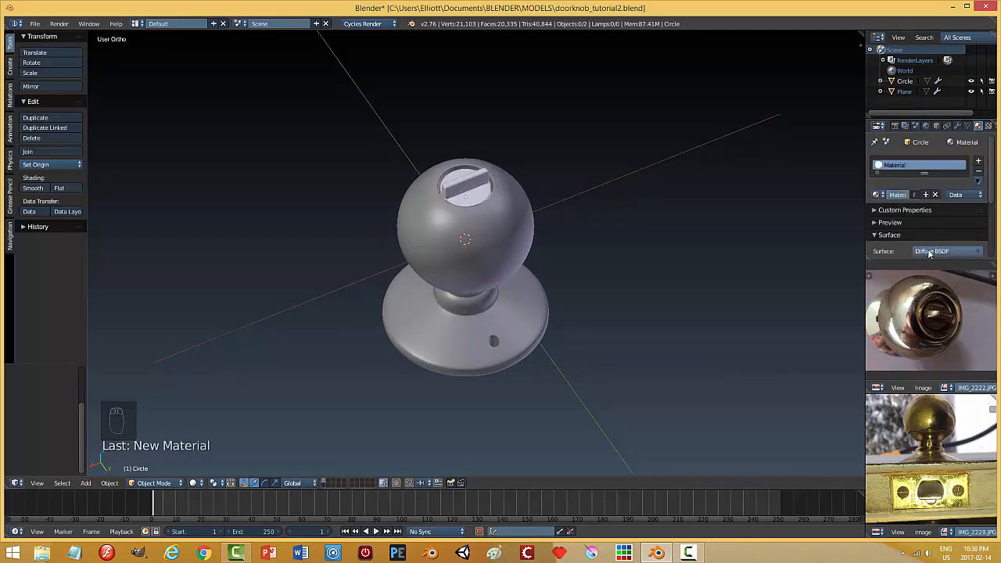
{"action": "scroll", "coordinate": [963, 207], "scroll_direction": "down", "scroll_amount": 5}
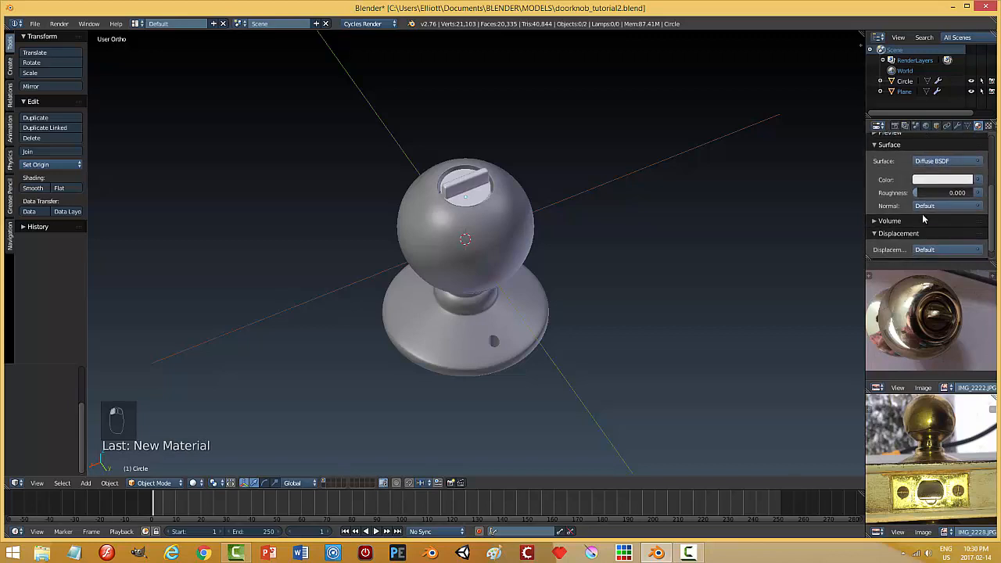
{"action": "left_click", "coordinate": [951, 161]}
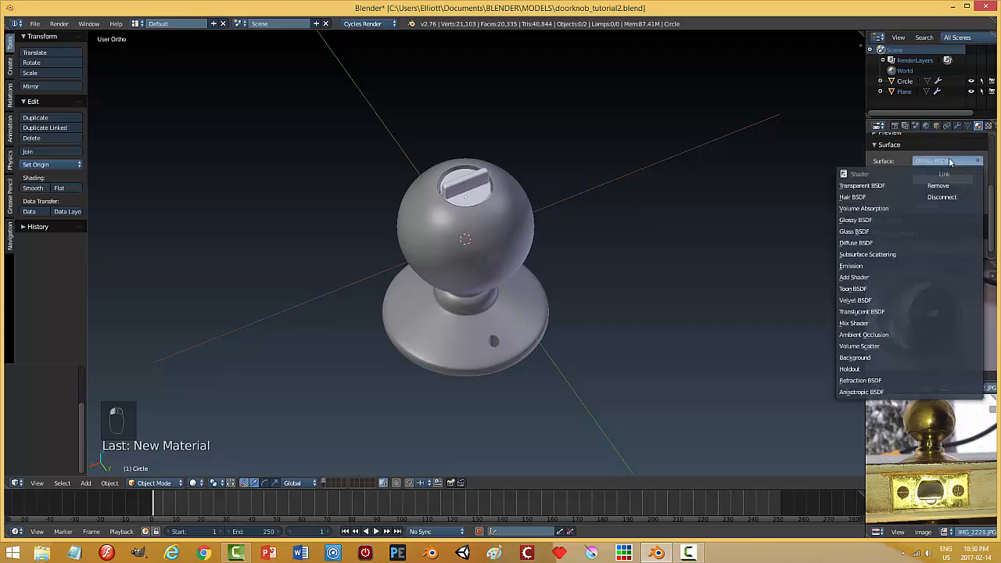
{"action": "left_click", "coordinate": [857, 323]}
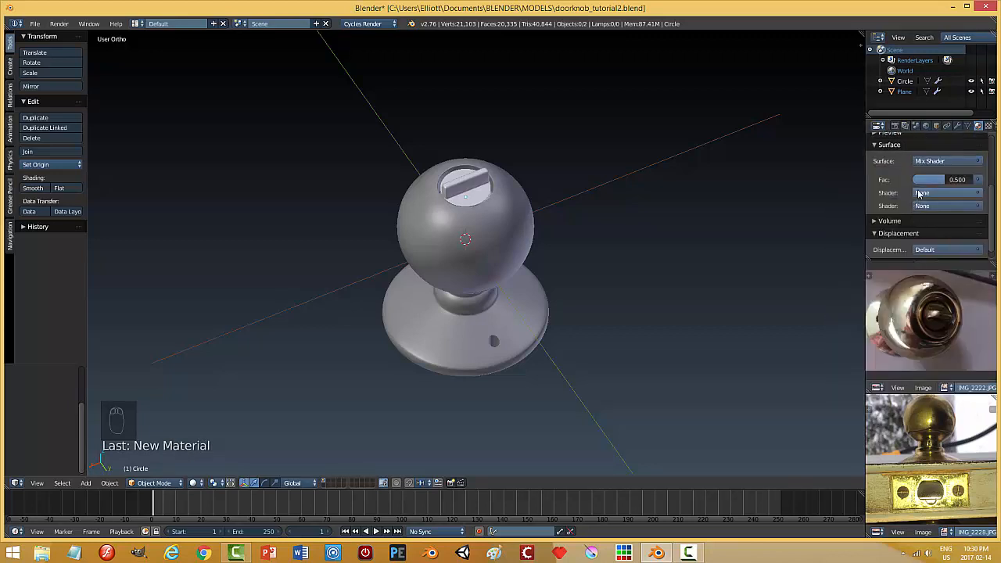
Step: Set the mix's first shader to Diffuse BSDF with a dark grey colour of RGB 0.070
{"action": "left_click", "coordinate": [923, 193]}
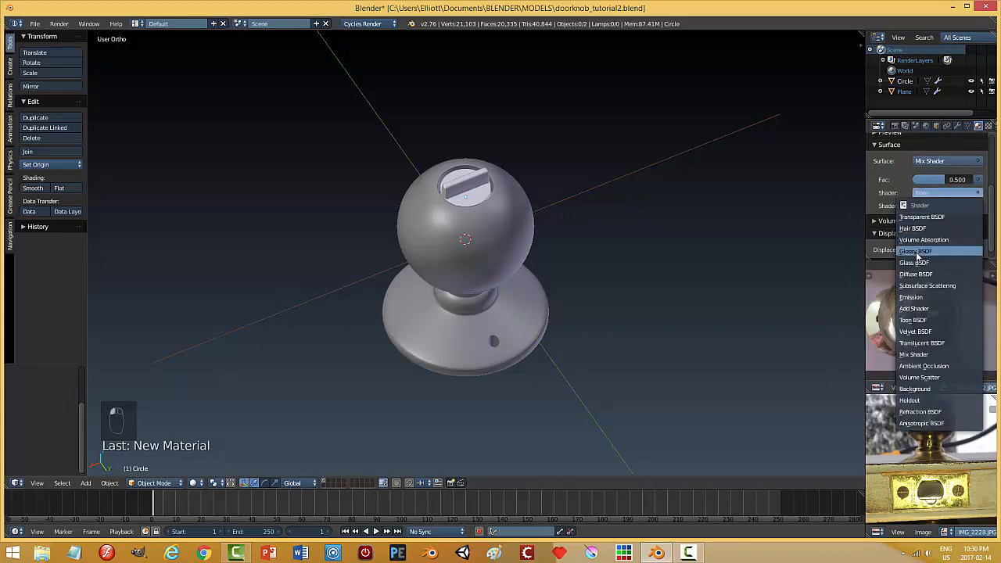
{"action": "left_click", "coordinate": [919, 277]}
{"action": "left_click", "coordinate": [947, 207]}
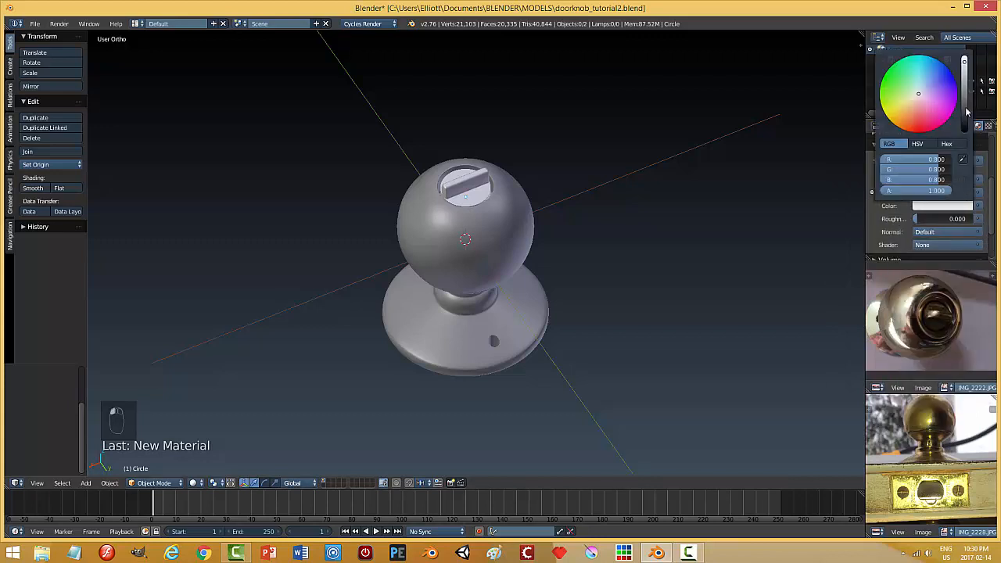
{"action": "left_click_drag", "start_coordinate": [964, 74], "coordinate": [965, 118]}
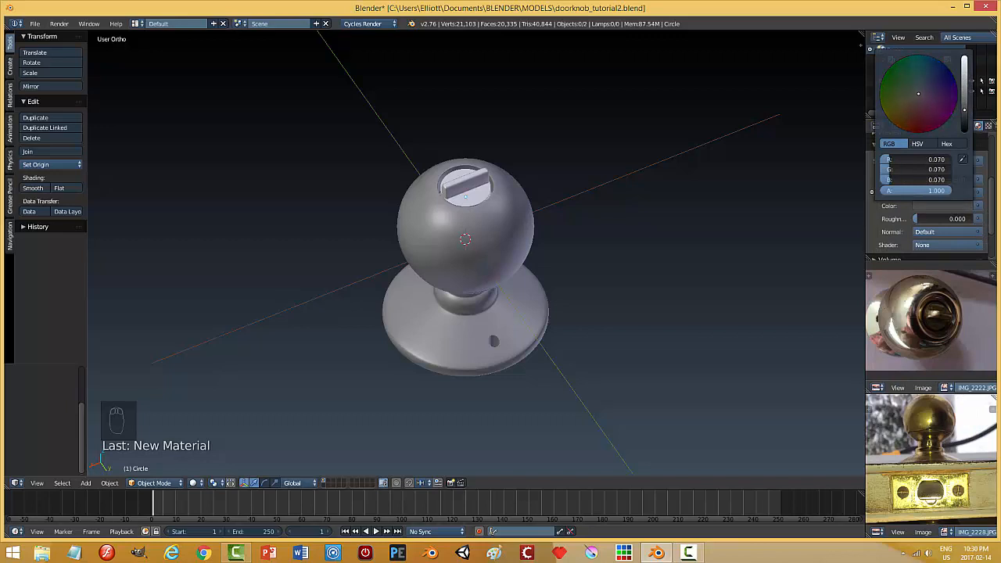
{"action": "left_click", "coordinate": [921, 247]}
{"action": "left_click", "coordinate": [922, 247]}
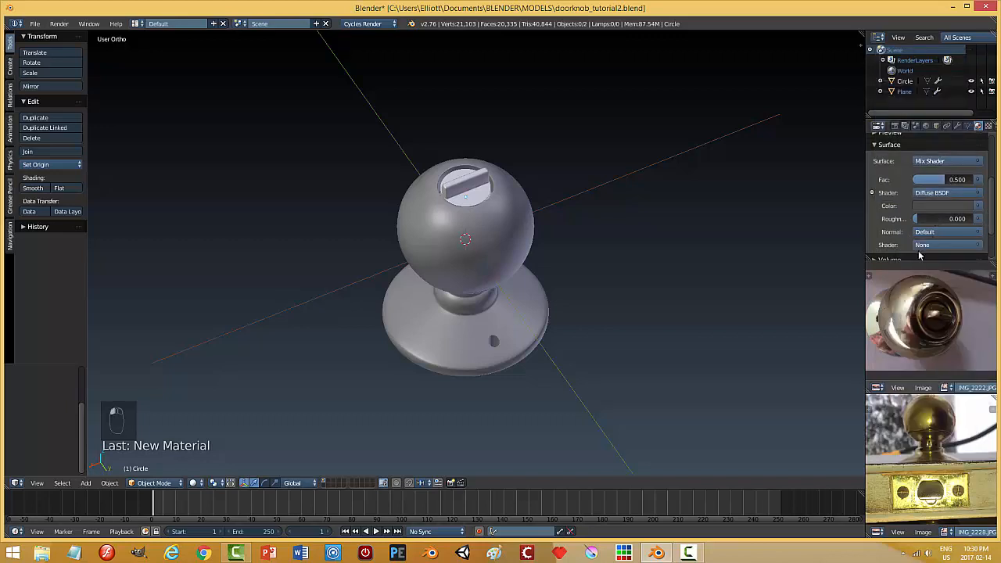
Step: Set the mix's second shader to Glossy BSDF and darken its colour to a medium grey
{"action": "left_click", "coordinate": [922, 246]}
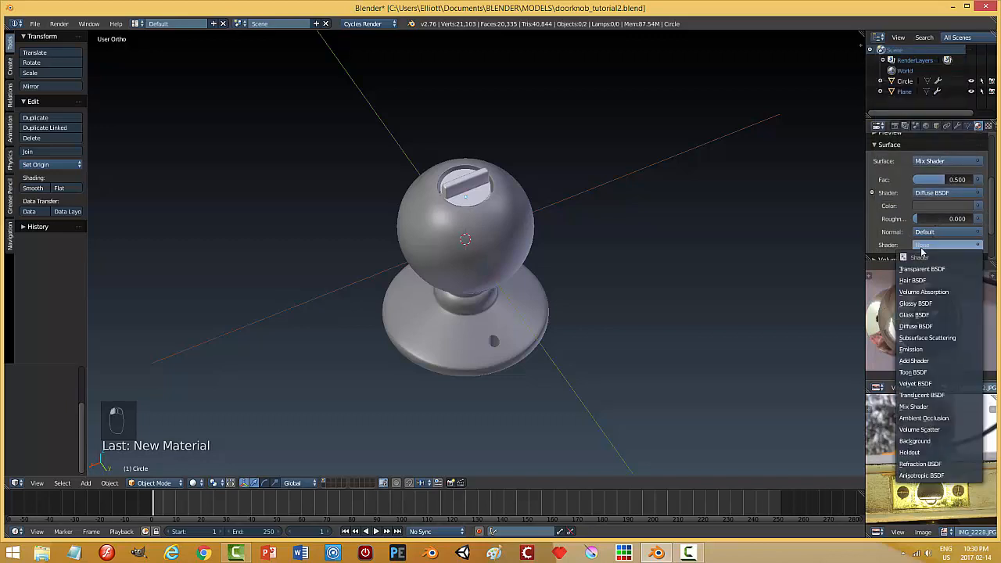
{"action": "left_click", "coordinate": [917, 302]}
{"action": "scroll", "coordinate": [939, 227], "scroll_direction": "down", "scroll_amount": 3}
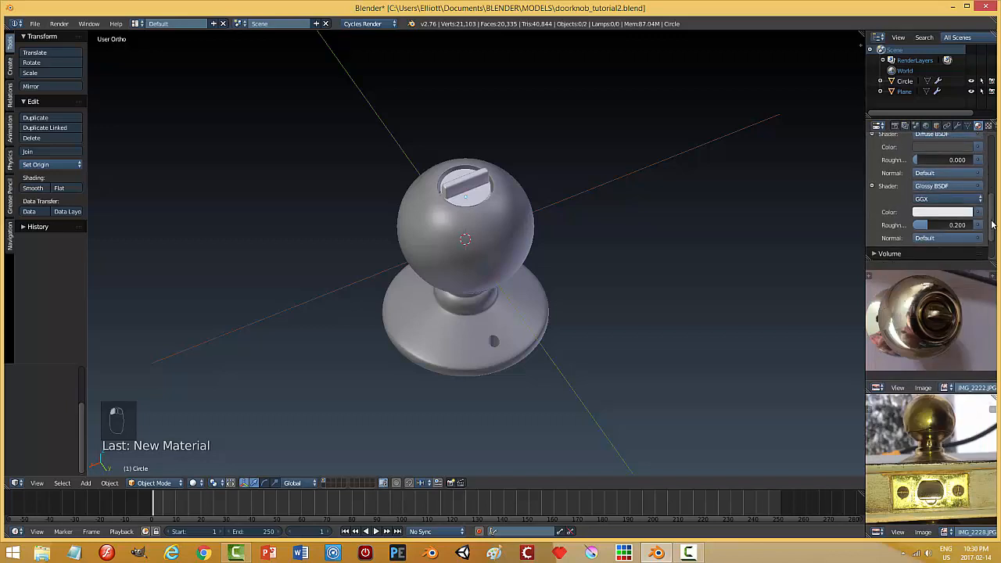
{"action": "left_click", "coordinate": [943, 206]}
{"action": "left_click_drag", "start_coordinate": [967, 66], "coordinate": [970, 102]}
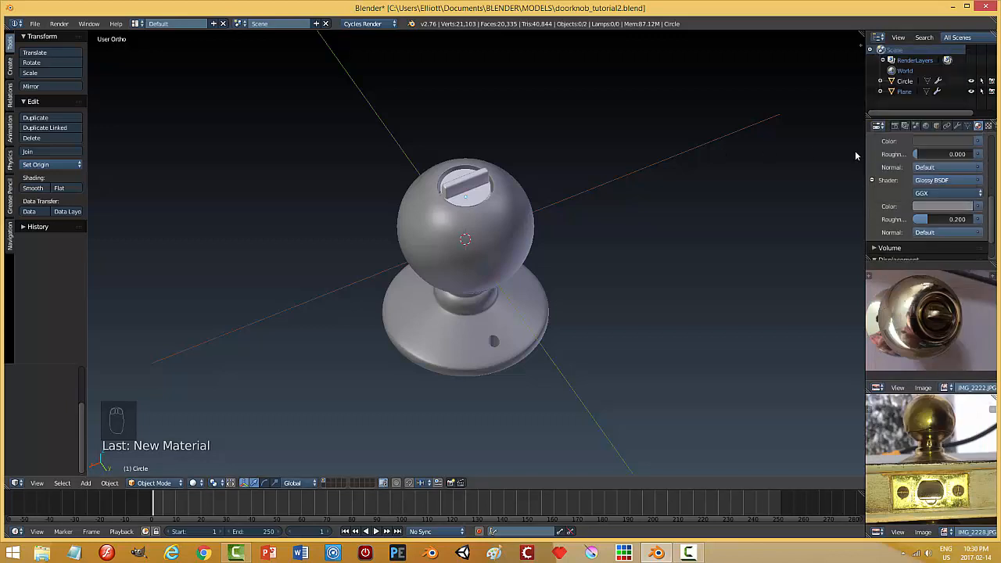
Step: Darken the Diffuse BSDF colour further to a near-black grey
{"action": "left_click", "coordinate": [946, 142]}
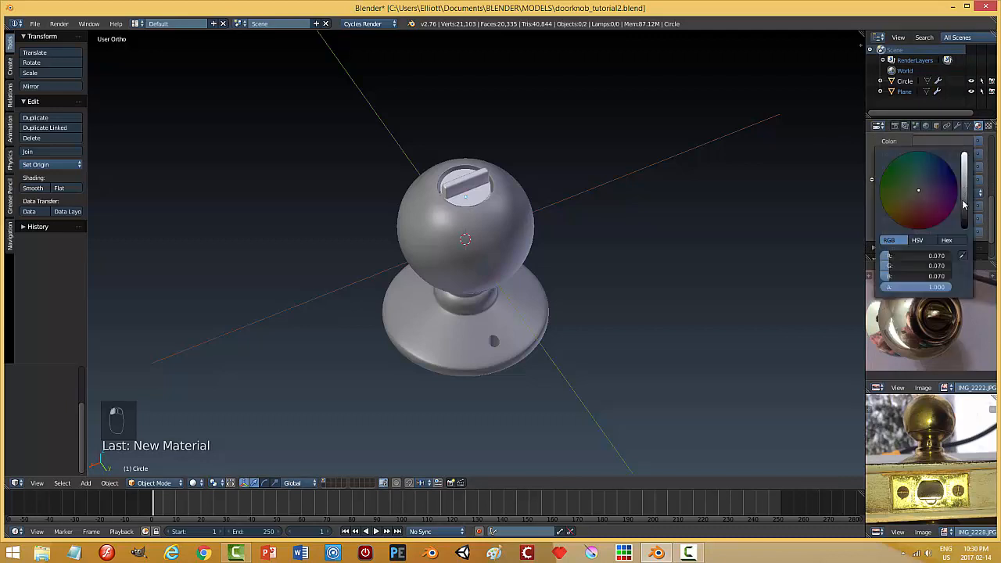
{"action": "left_click_drag", "start_coordinate": [964, 208], "coordinate": [965, 216]}
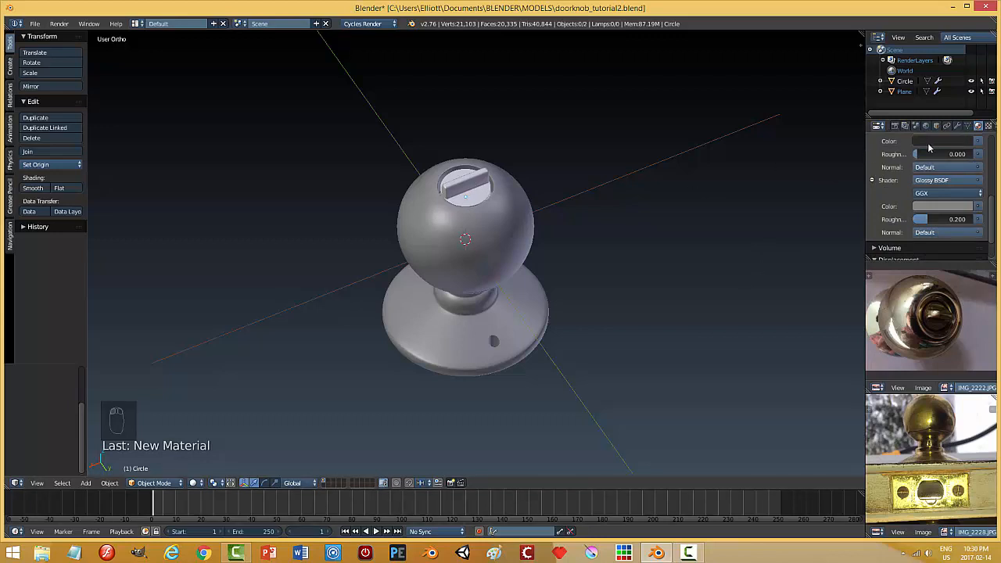
{"action": "scroll", "coordinate": [931, 195], "scroll_direction": "up", "scroll_amount": 8}
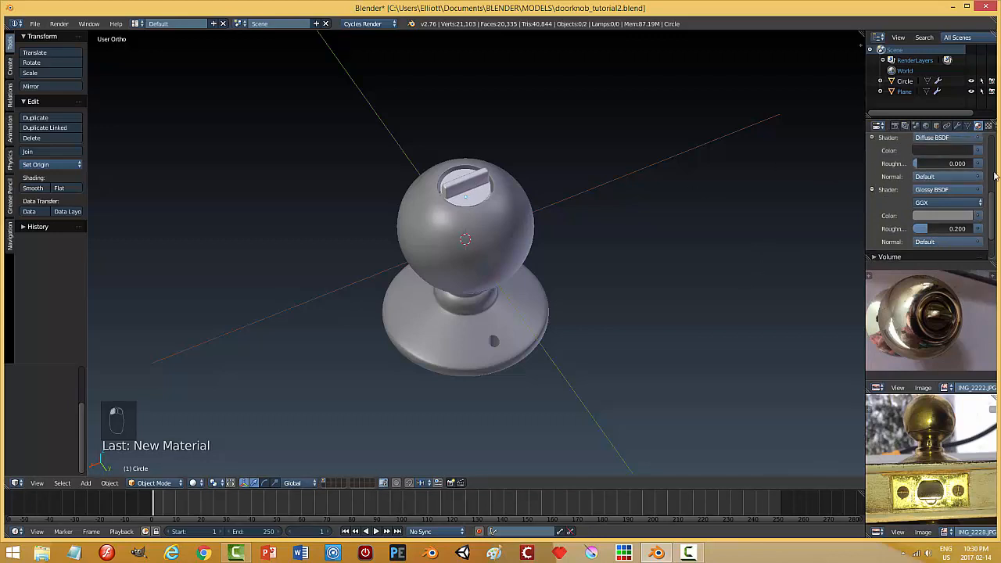
{"action": "right_click", "coordinate": [479, 188]}
{"action": "left_click", "coordinate": [877, 195]}
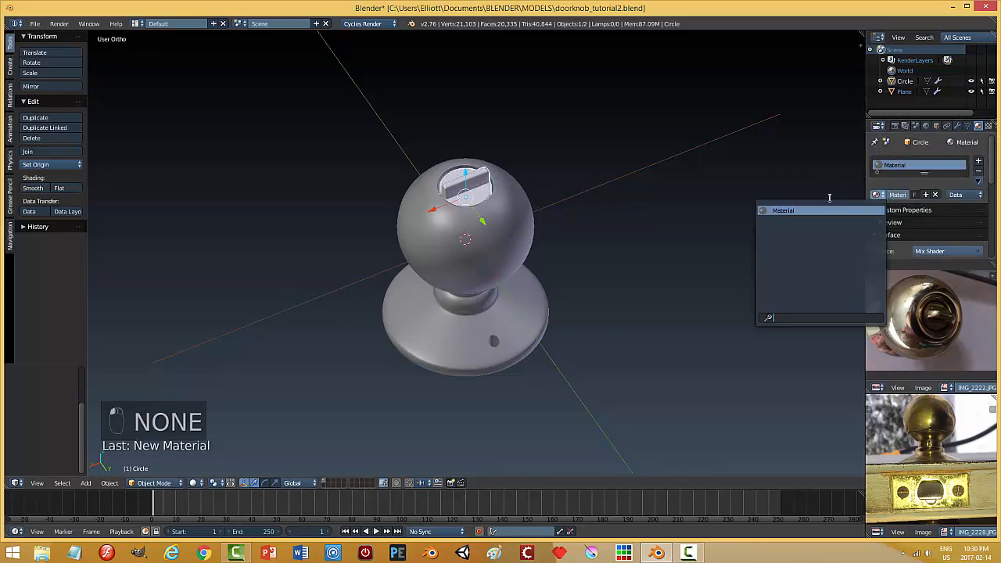
{"action": "right_click", "coordinate": [482, 194]}
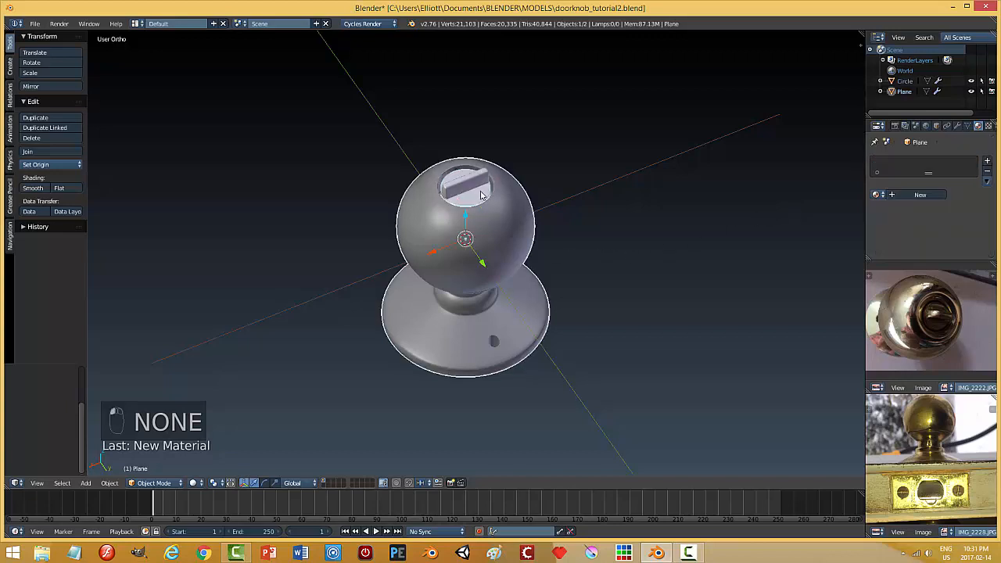
Step: Assign the material to all faces of the lock piece in Edit Mode and return to Object Mode
{"action": "right_click", "coordinate": [482, 189]}
{"action": "key", "text": "q"}
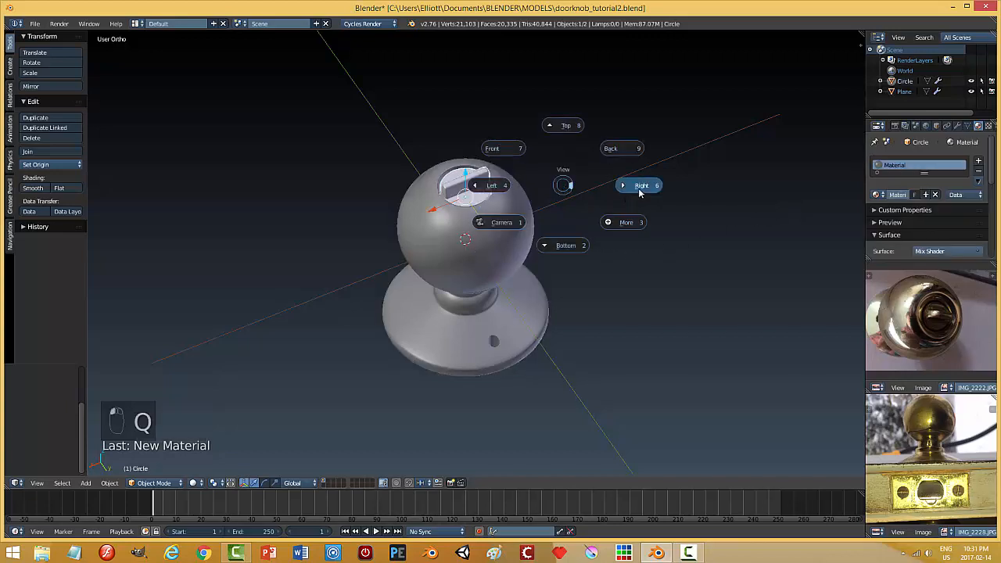
{"action": "left_click", "coordinate": [540, 204]}
{"action": "key", "text": "Tab"}
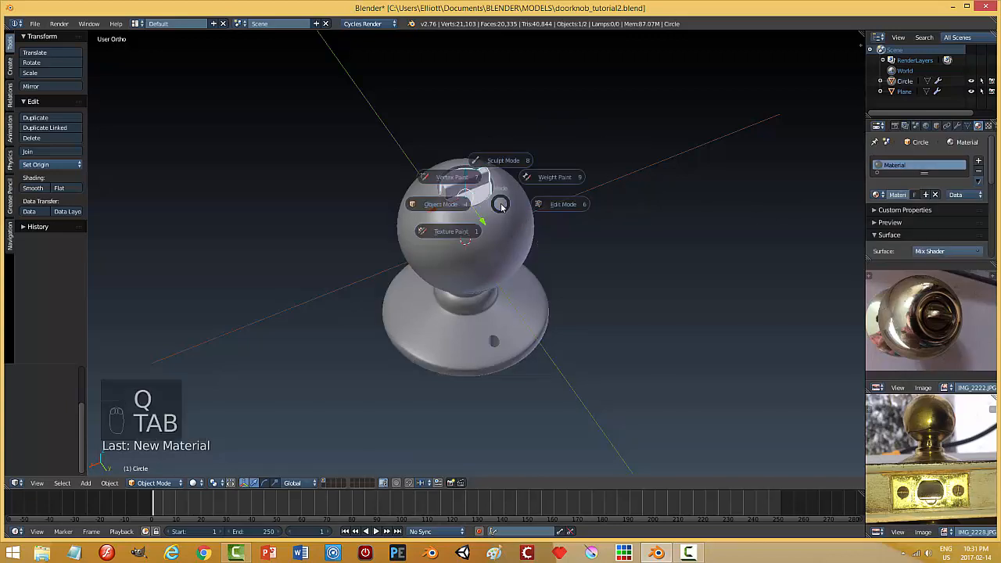
{"action": "left_click", "coordinate": [611, 210]}
{"action": "key", "text": "a"}
{"action": "key", "text": "a"}
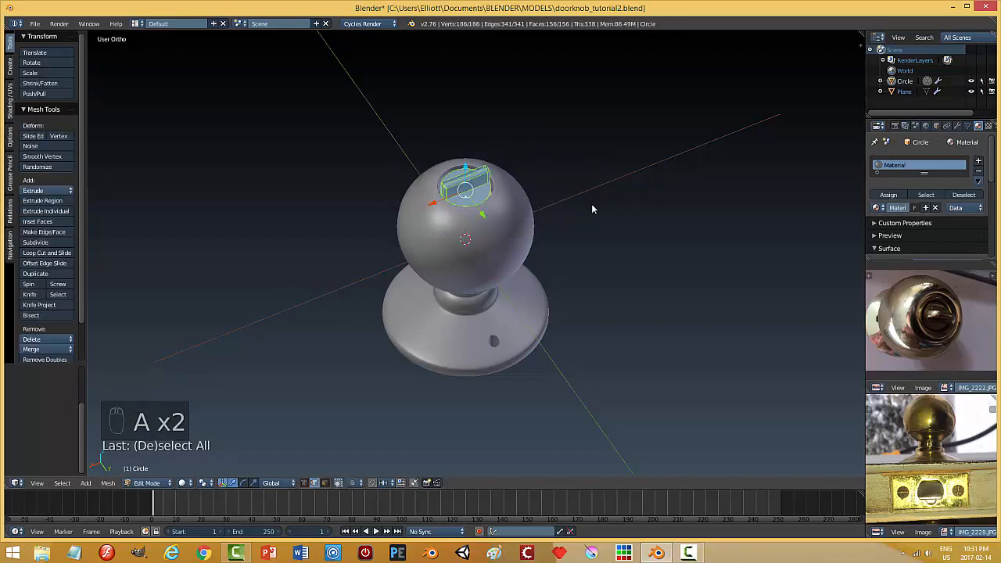
{"action": "left_click", "coordinate": [889, 194]}
{"action": "key", "text": "a"}
{"action": "key", "text": "Tab"}
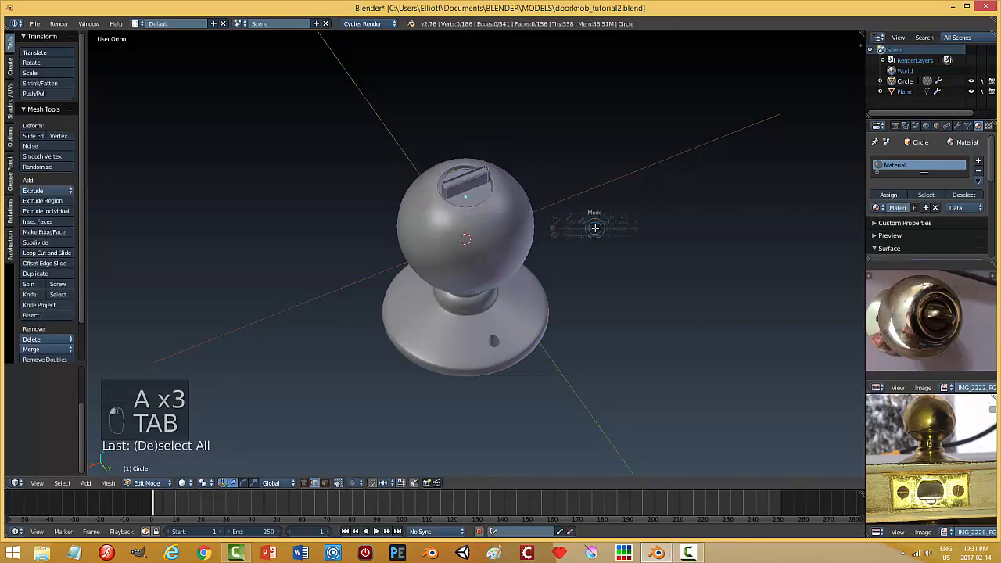
{"action": "left_click", "coordinate": [524, 234]}
Step: Apply the lock piece's existing material to the knob, deselect everything and save the file
{"action": "scroll", "coordinate": [646, 229], "scroll_direction": "down", "scroll_amount": 1}
{"action": "middle_click_drag", "start_coordinate": [646, 234], "coordinate": [555, 248]}
{"action": "right_click", "coordinate": [539, 234]}
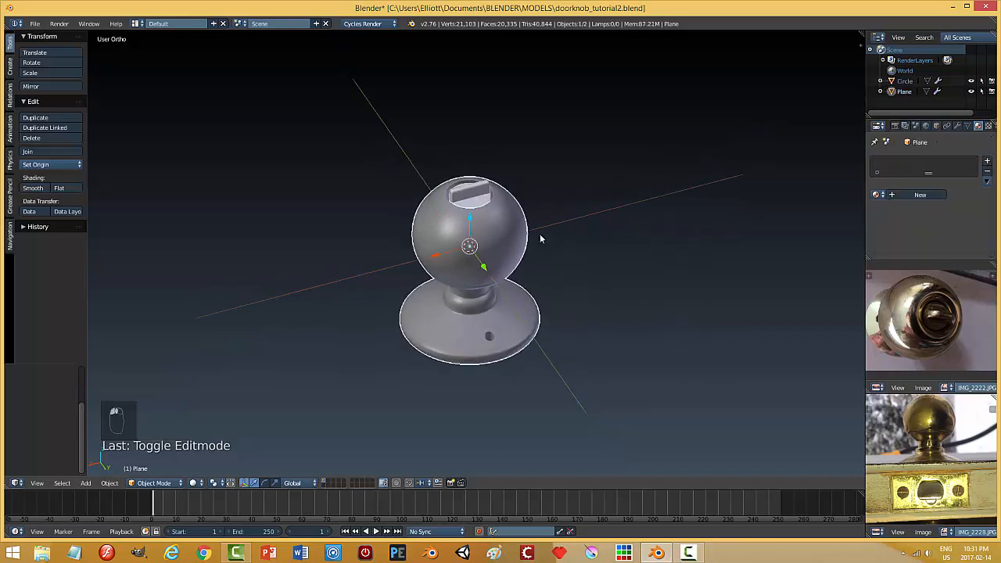
{"action": "left_click", "coordinate": [877, 195]}
{"action": "left_click", "coordinate": [811, 209]}
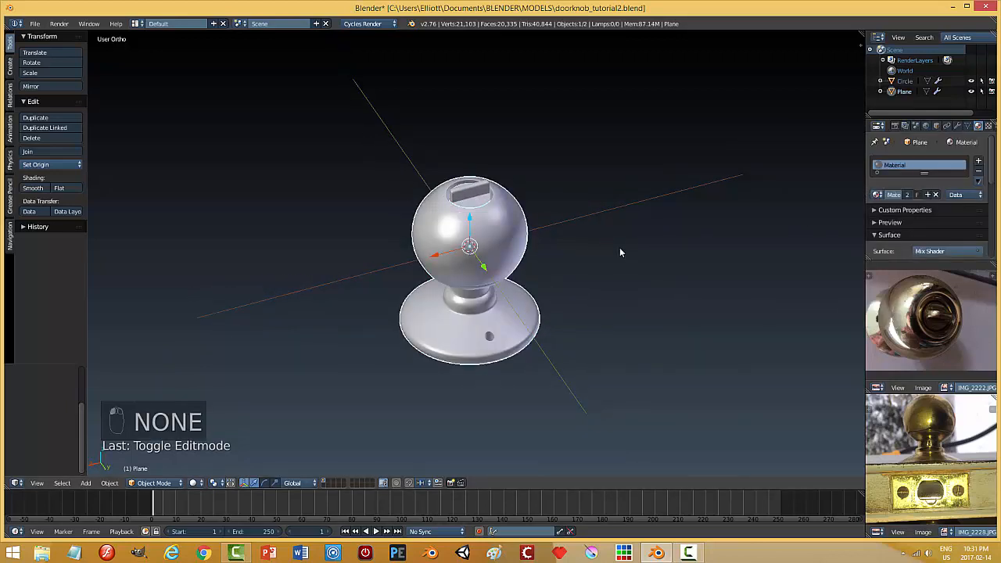
{"action": "key", "text": "a"}
{"action": "key", "text": "ctrl+s"}
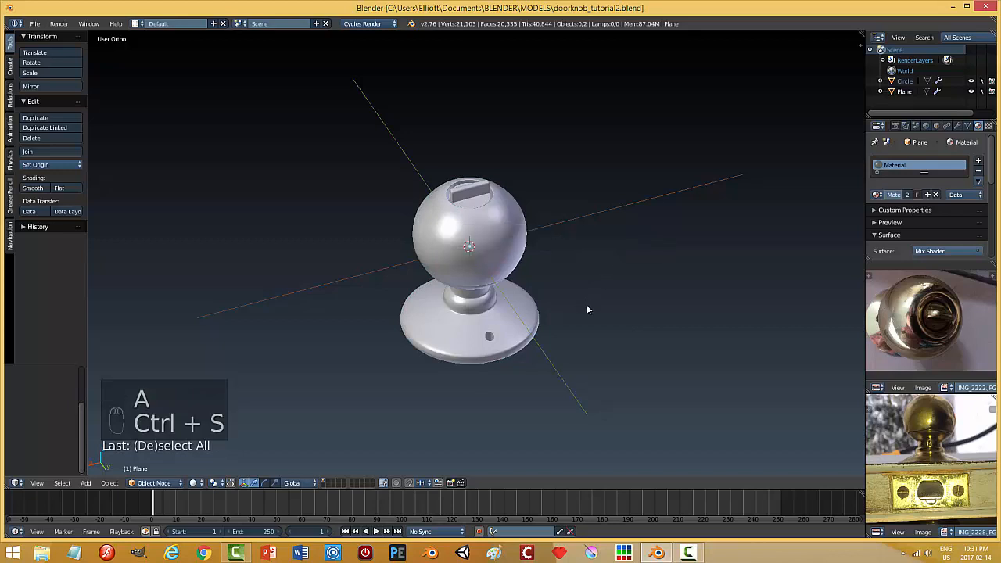
Step: Add a plane at the origin as a ground surface and scale it by 8
{"action": "key", "text": "shift+a"}
{"action": "left_click", "coordinate": [606, 310]}
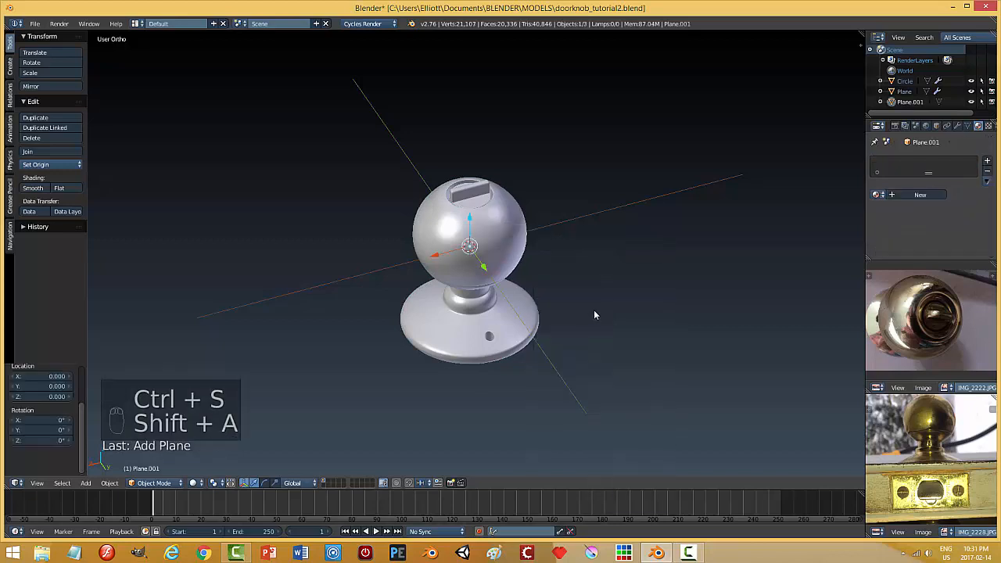
{"action": "key", "text": "s"}
{"action": "key", "text": "8"}
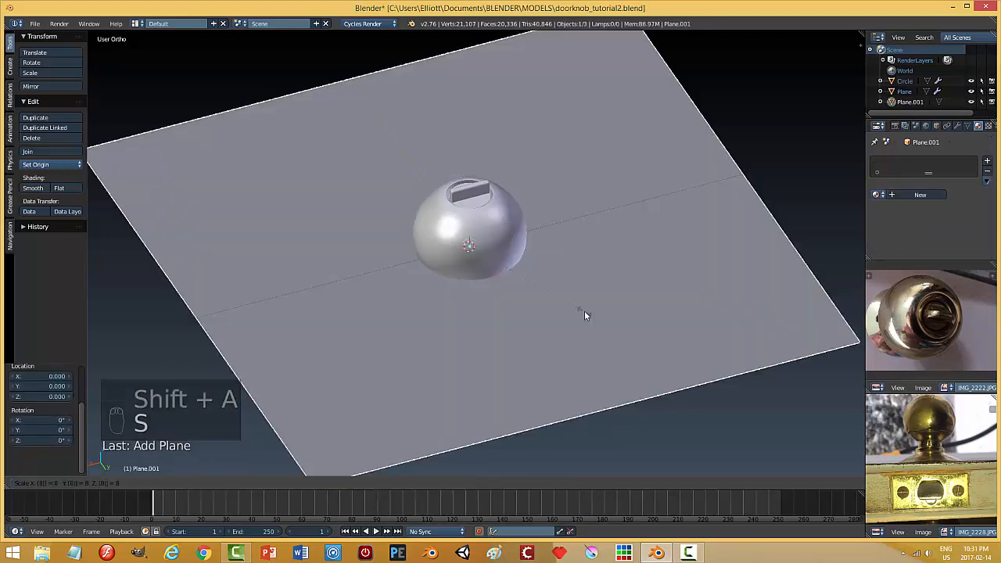
{"action": "key", "text": "Return"}
Step: Select the knob and the lock piece together and raise them about 2.59 units along Z to stand on the plane
{"action": "middle_click_drag", "start_coordinate": [577, 322], "coordinate": [581, 244]}
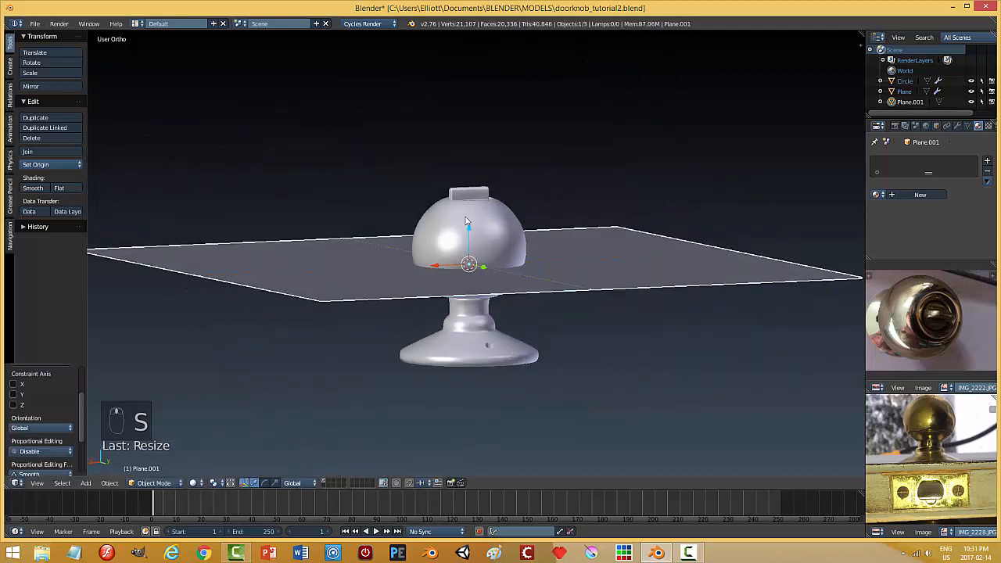
{"action": "left_click", "coordinate": [467, 193]}
{"action": "left_click", "coordinate": [489, 238], "text": "shift"}
{"action": "key", "text": "g"}
{"action": "key", "text": "z"}
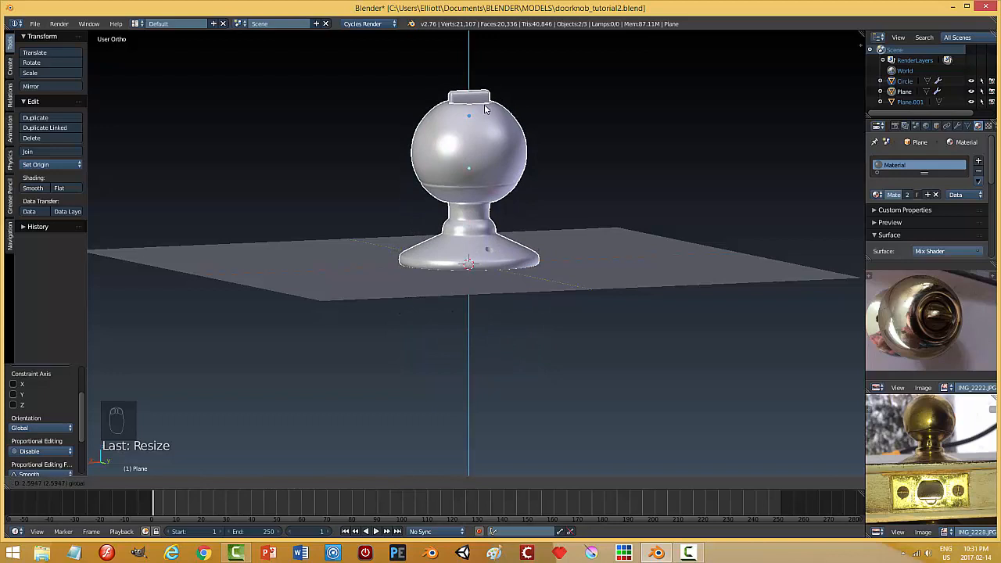
{"action": "left_click", "coordinate": [484, 107]}
Step: Scale the knob and lock piece down together, lower them about 2.16 units along Z onto the plane and deselect them
{"action": "key", "text": "s"}
{"action": "left_click", "coordinate": [492, 194]}
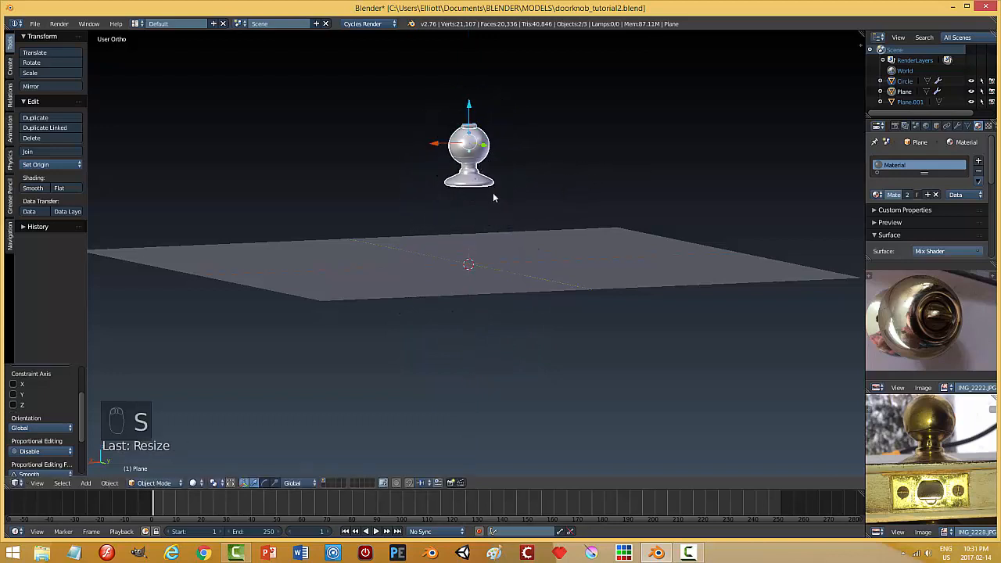
{"action": "key", "text": "g"}
{"action": "key", "text": "z"}
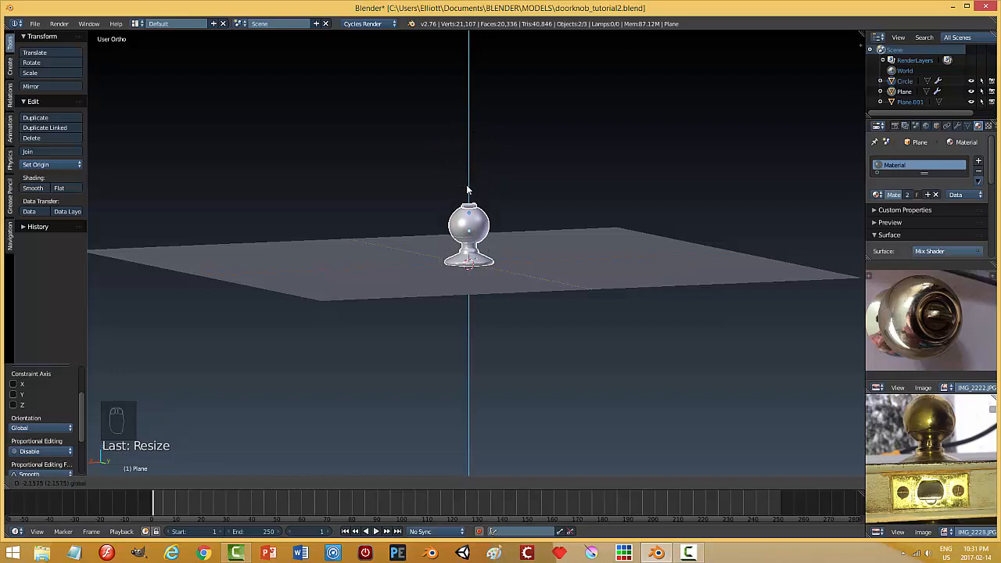
{"action": "left_click", "coordinate": [466, 185]}
{"action": "key", "text": "a"}
{"action": "middle_click_drag", "start_coordinate": [586, 269], "coordinate": [576, 296]}
{"action": "scroll", "coordinate": [576, 295], "scroll_direction": "up", "scroll_amount": 5}
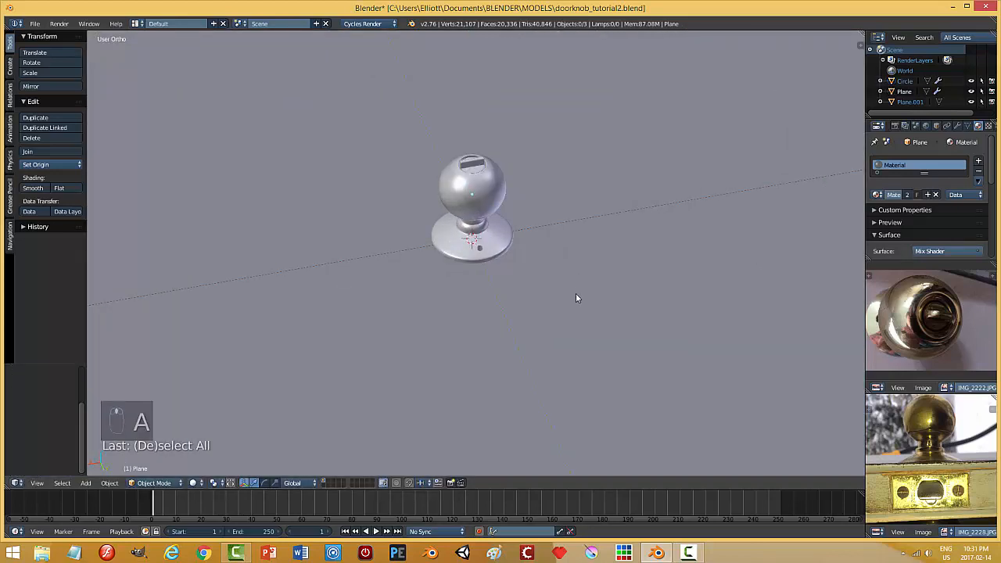
Step: Add a camera at the origin, raise it along Z above the knob and move it along positive Y away from it
{"action": "scroll", "coordinate": [569, 309], "scroll_direction": "up", "scroll_amount": 3}
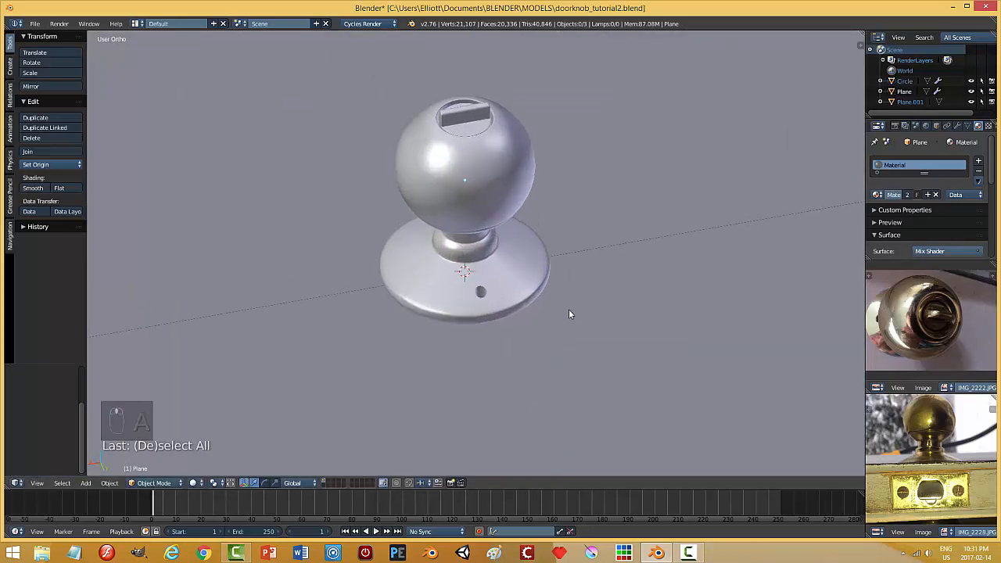
{"action": "key", "text": "shift+a"}
{"action": "mouse_move", "coordinate": [569, 311]}
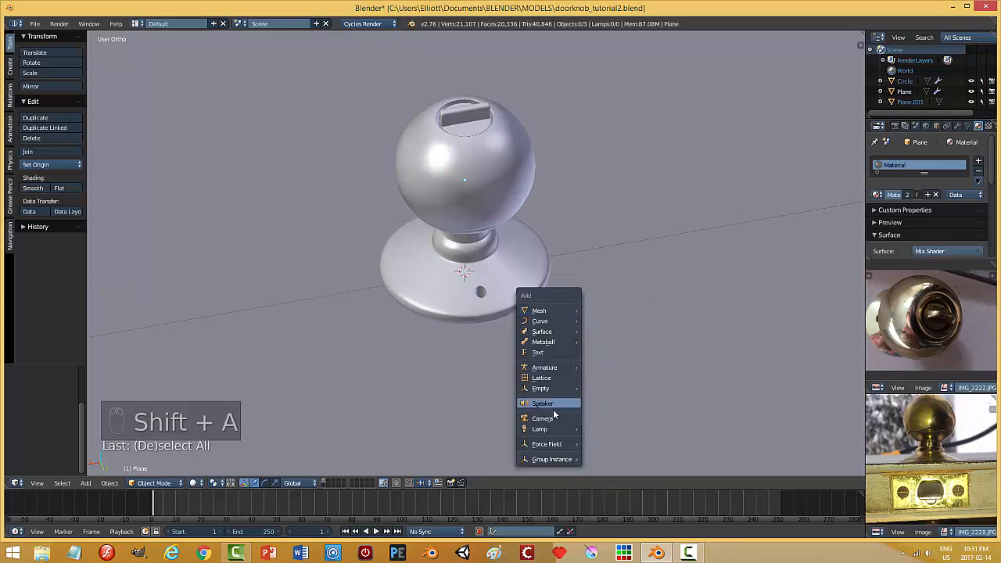
{"action": "left_click", "coordinate": [549, 418]}
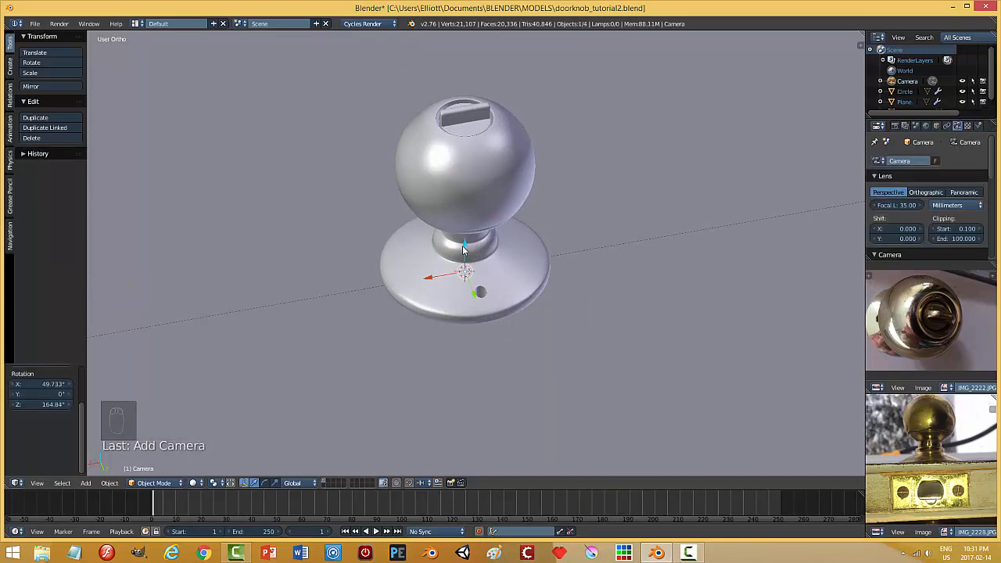
{"action": "left_click_drag", "start_coordinate": [476, 295], "coordinate": [538, 115]}
{"action": "middle_click_drag", "start_coordinate": [698, 199], "coordinate": [557, 211]}
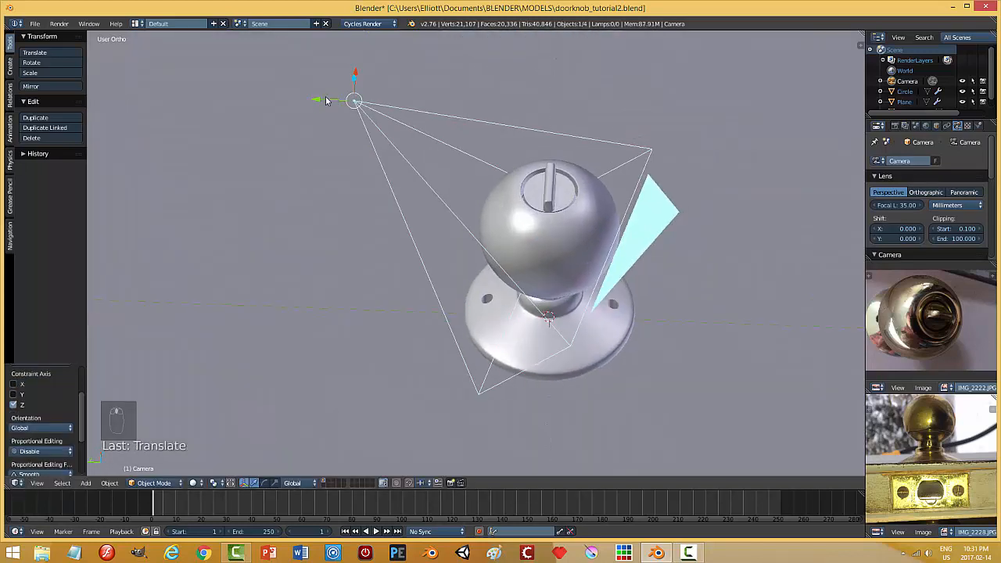
{"action": "left_click_drag", "start_coordinate": [327, 101], "coordinate": [640, 304]}
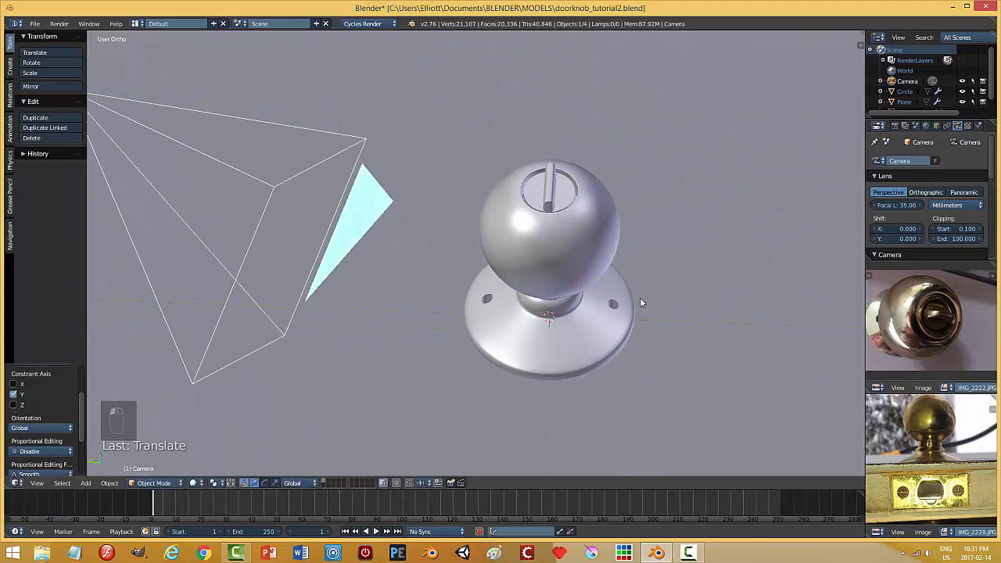
Step: Add a sun lamp, raise it along Z above the knob and shift it along negative Y, opposite the camera
{"action": "scroll", "coordinate": [640, 303], "scroll_direction": "down", "scroll_amount": 3}
{"action": "key", "text": "shift+a"}
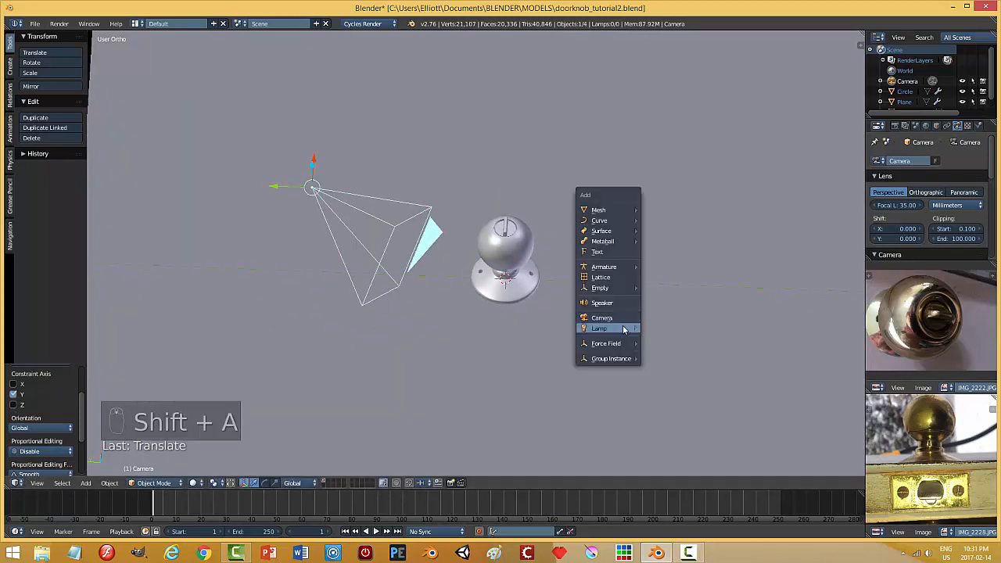
{"action": "mouse_move", "coordinate": [624, 329]}
{"action": "left_click", "coordinate": [659, 340]}
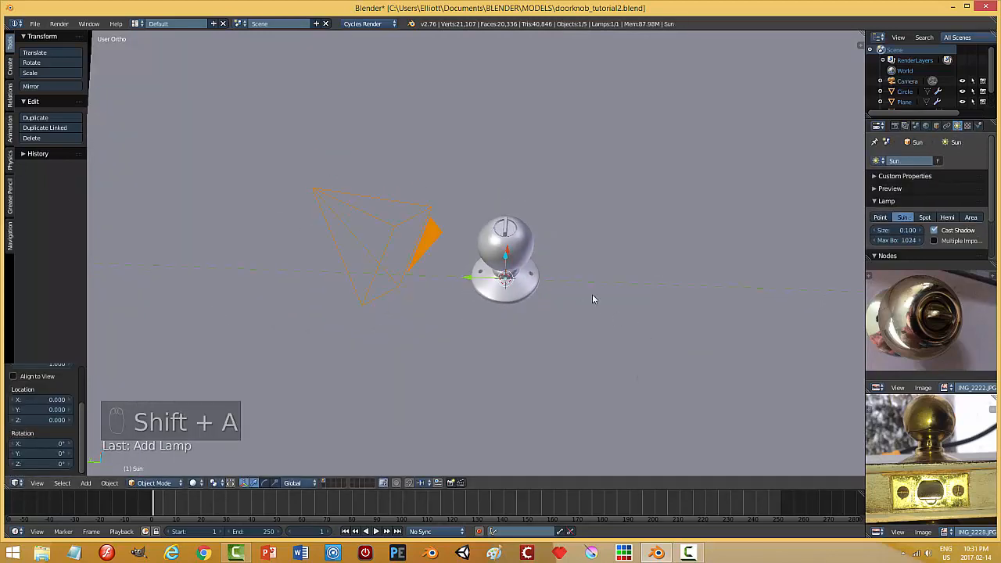
{"action": "left_click_drag", "start_coordinate": [505, 259], "coordinate": [509, 240]}
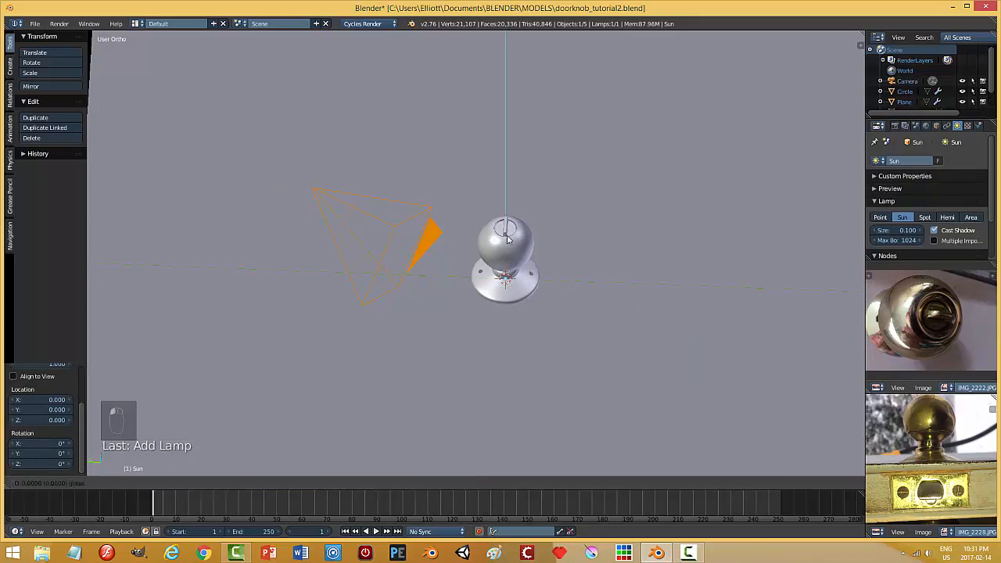
{"action": "left_click_drag", "start_coordinate": [522, 100], "coordinate": [524, 86]}
{"action": "middle_click_drag", "start_coordinate": [584, 172], "coordinate": [627, 166]}
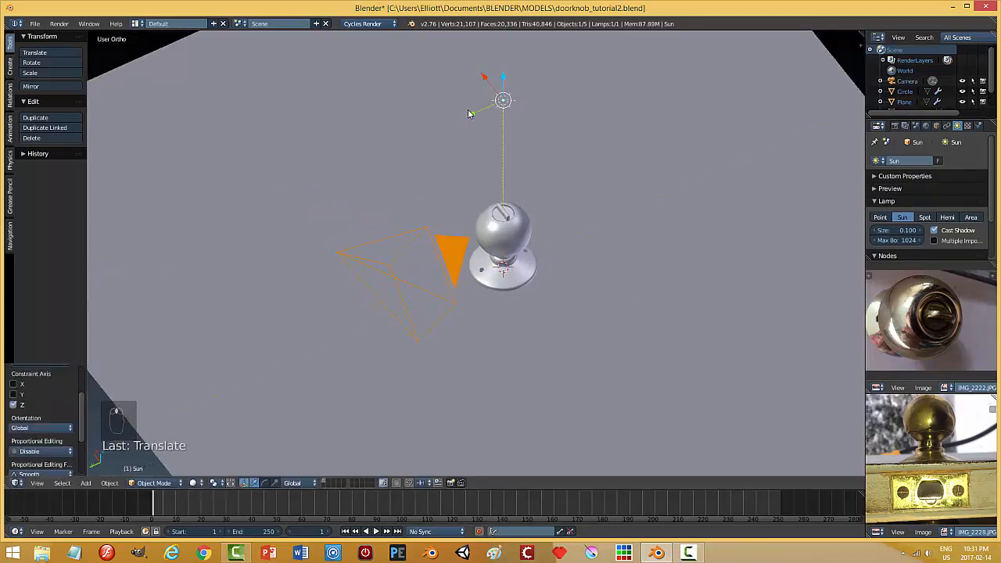
{"action": "left_click_drag", "start_coordinate": [470, 113], "coordinate": [581, 113]}
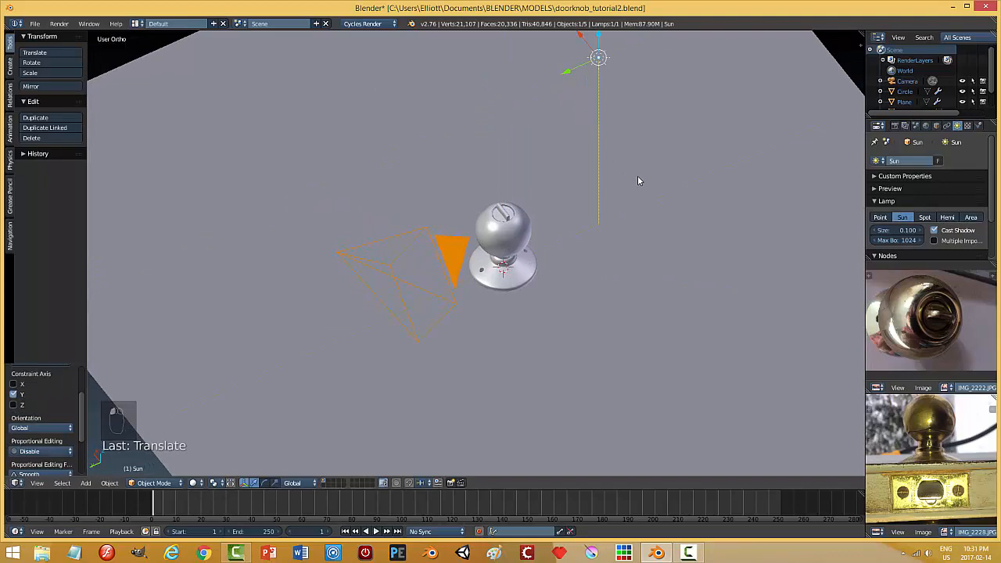
Step: Rotate the sun lamp in the right side view so that its beam points at the doorknob
{"action": "key", "text": "KP_1"}
{"action": "key", "text": "KP_3"}
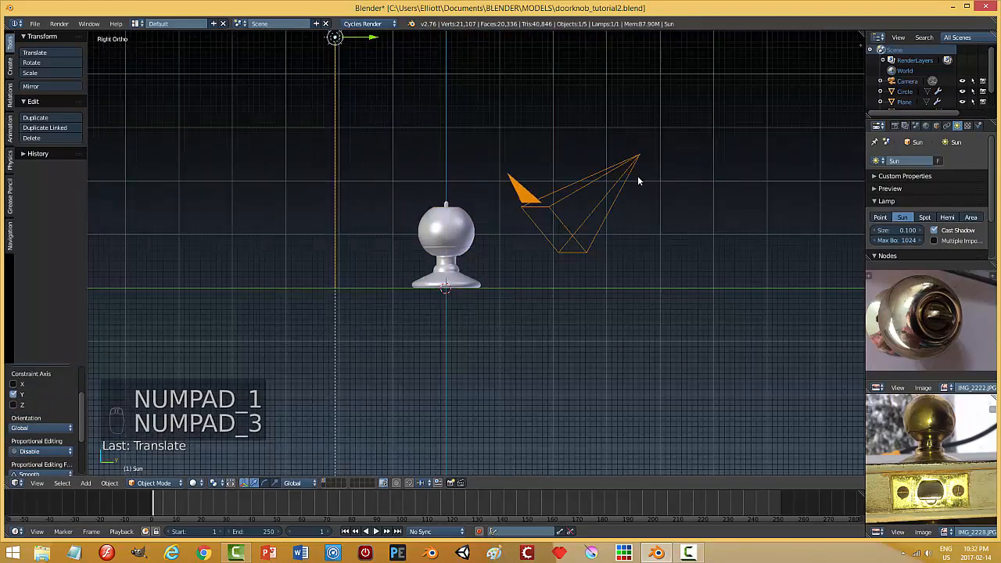
{"action": "key", "text": "r"}
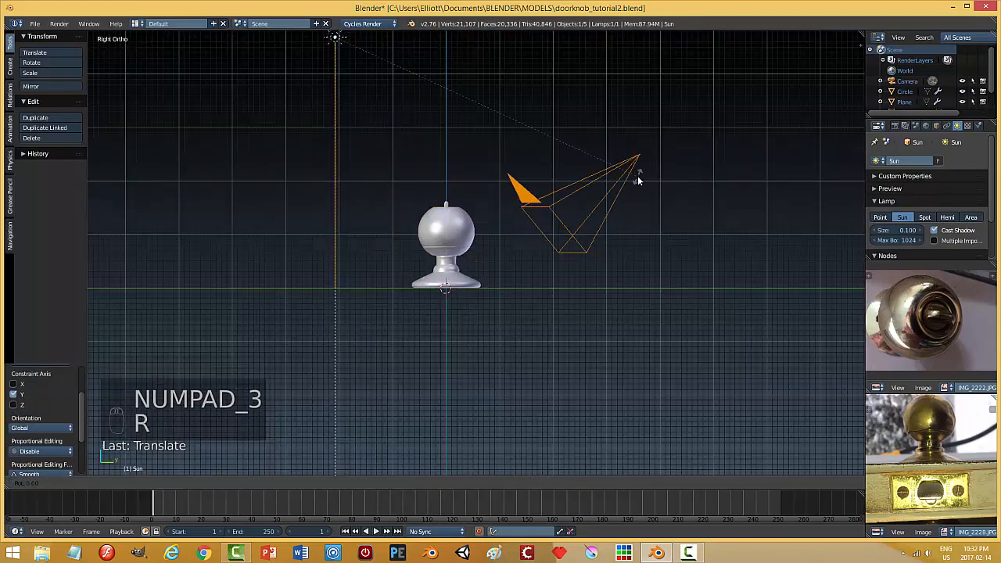
{"action": "left_click", "coordinate": [781, 448]}
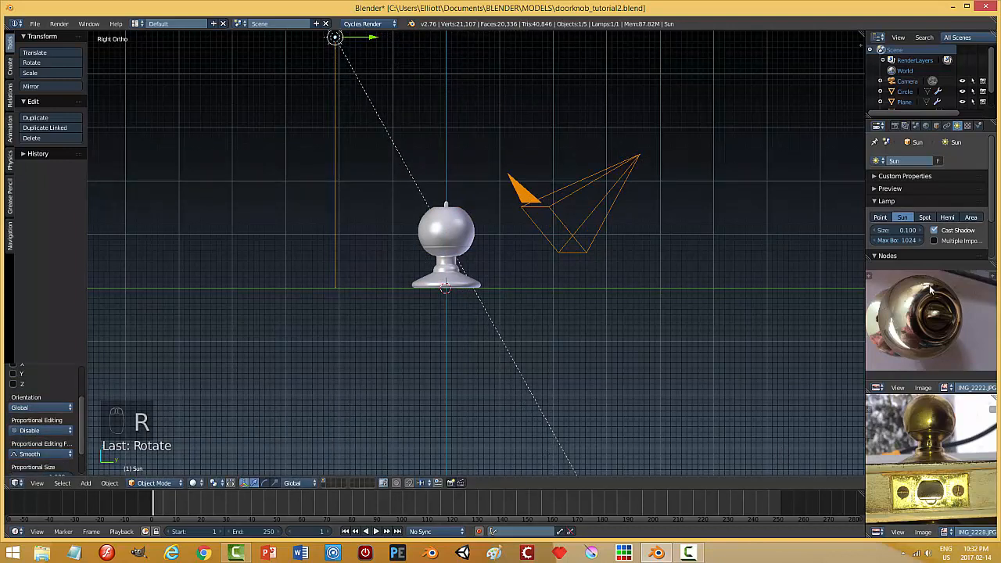
Step: Set the sun lamp's emission strength to 3 and its colour to a pale warm yellow
{"action": "scroll", "coordinate": [990, 171], "scroll_direction": "down", "scroll_amount": 3}
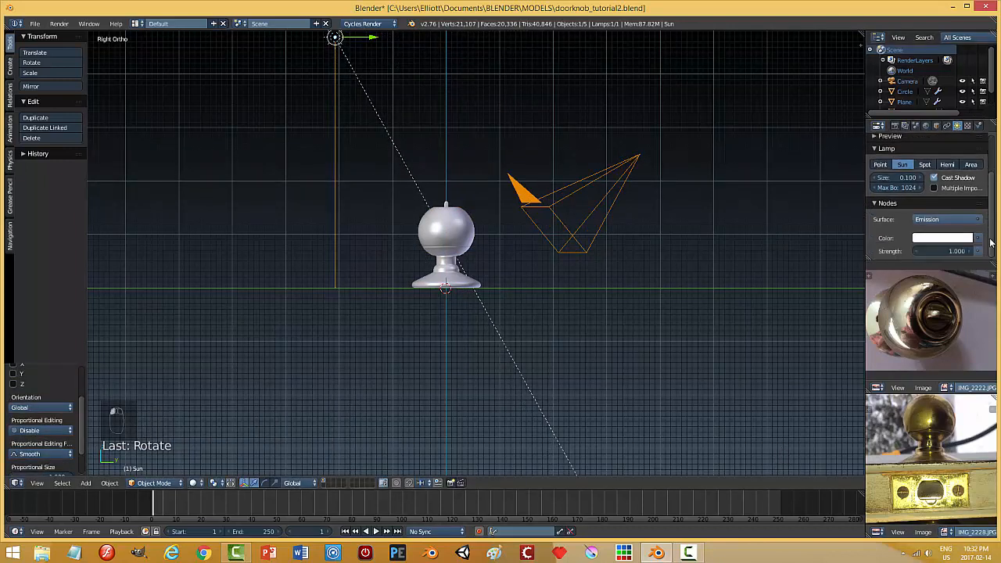
{"action": "left_click", "coordinate": [966, 250]}
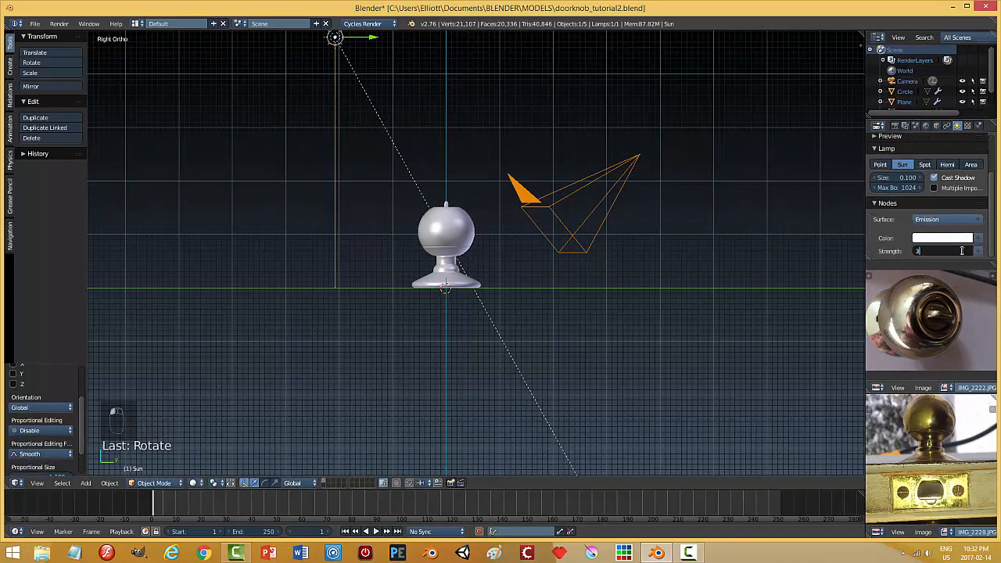
{"action": "type", "text": "3"}
{"action": "key", "text": "Return"}
{"action": "left_click", "coordinate": [939, 239]}
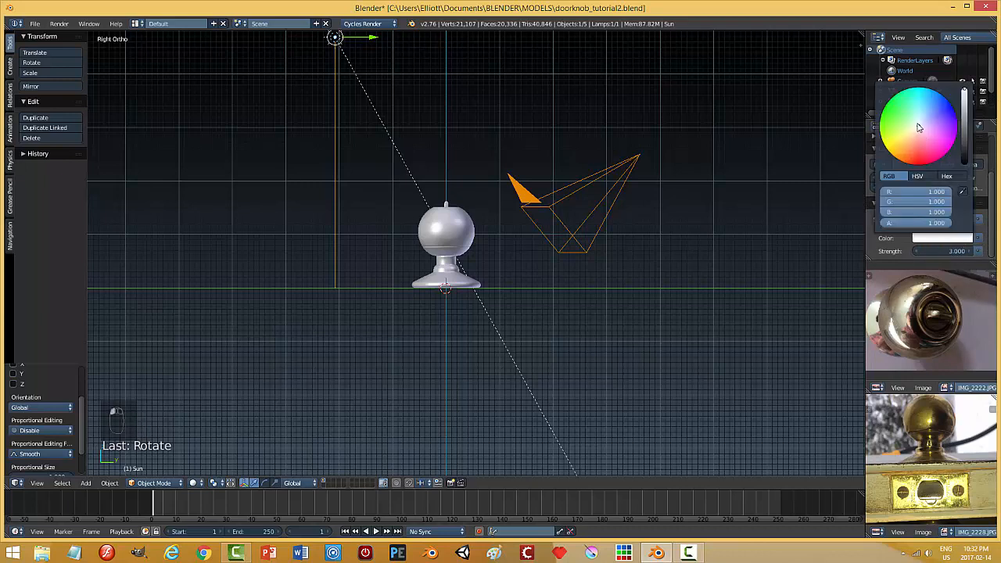
{"action": "left_click_drag", "start_coordinate": [917, 126], "coordinate": [917, 134]}
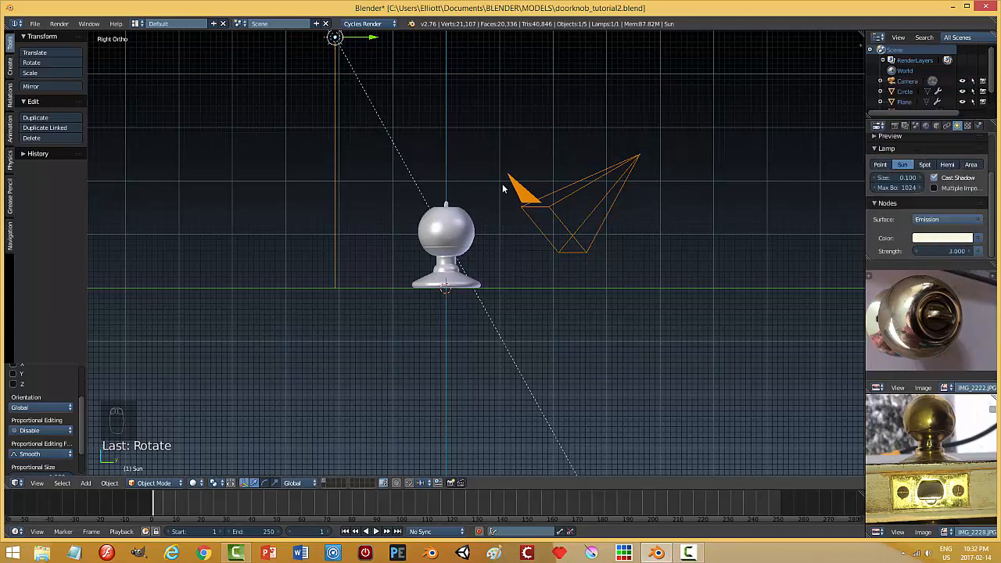
Step: Duplicate the sun lamp about 2.6 units along negative X and move the copy along Y to the camera's side of the knob
{"action": "key", "text": "KP_7"}
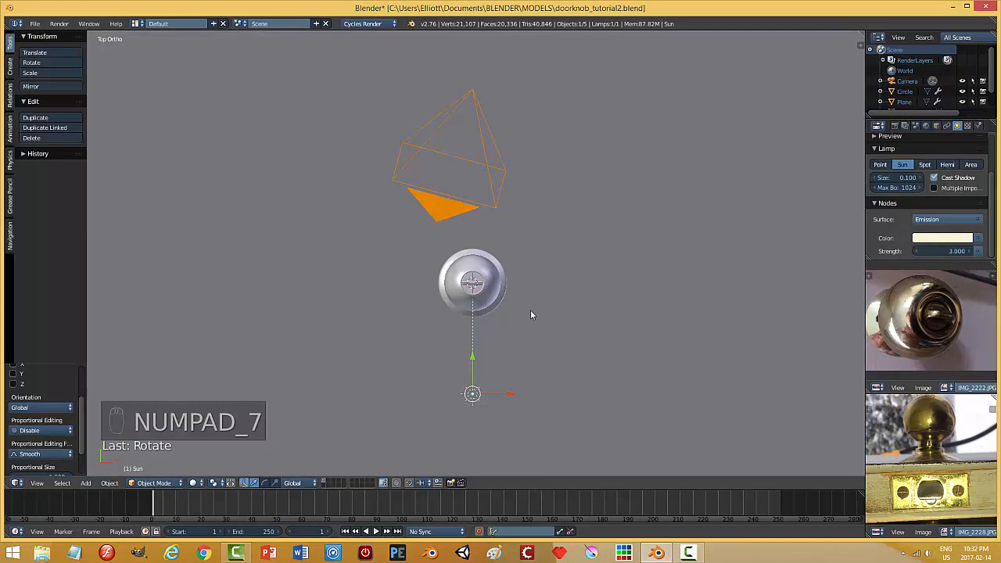
{"action": "key", "text": "shift+d"}
{"action": "key", "text": "x"}
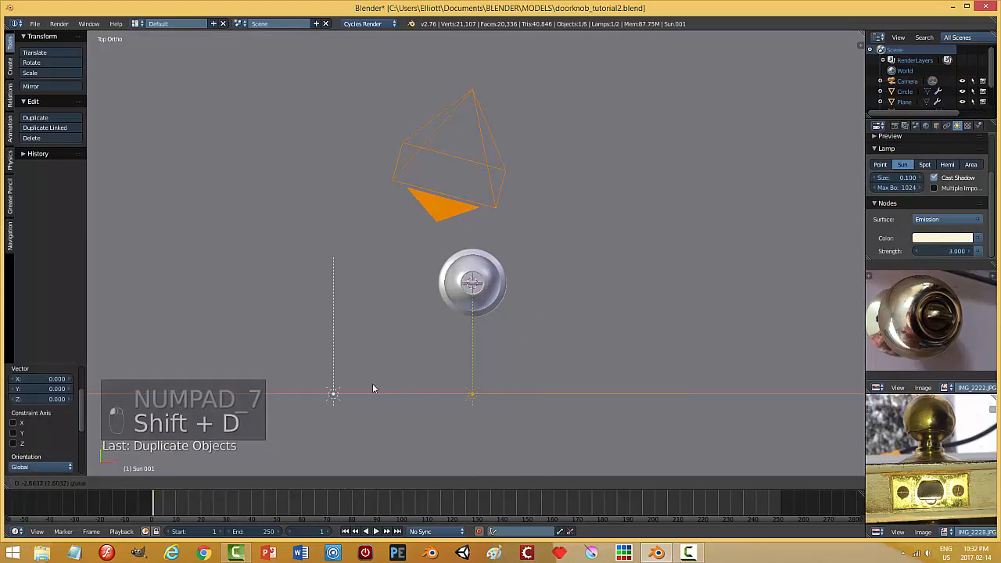
{"action": "left_click", "coordinate": [341, 365]}
{"action": "left_click_drag", "start_coordinate": [333, 362], "coordinate": [371, 154]}
Step: Move the original sun lamp along positive X and Y to beside the knob and rotate it around Z to aim at the knob
{"action": "right_click", "coordinate": [472, 396]}
{"action": "left_click_drag", "start_coordinate": [516, 396], "coordinate": [623, 276]}
{"action": "key", "text": "r"}
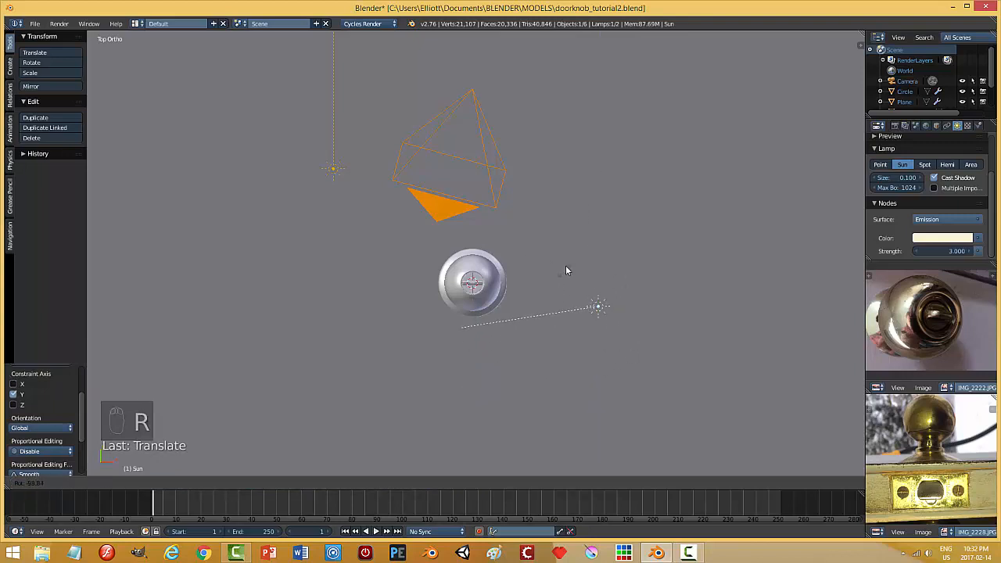
{"action": "left_click", "coordinate": [572, 253]}
{"action": "mouse_move", "coordinate": [595, 357]}
{"action": "middle_mouse_down"}
{"action": "mouse_move", "coordinate": [578, 301]}
{"action": "mouse_move", "coordinate": [588, 345]}
{"action": "middle_mouse_up"}
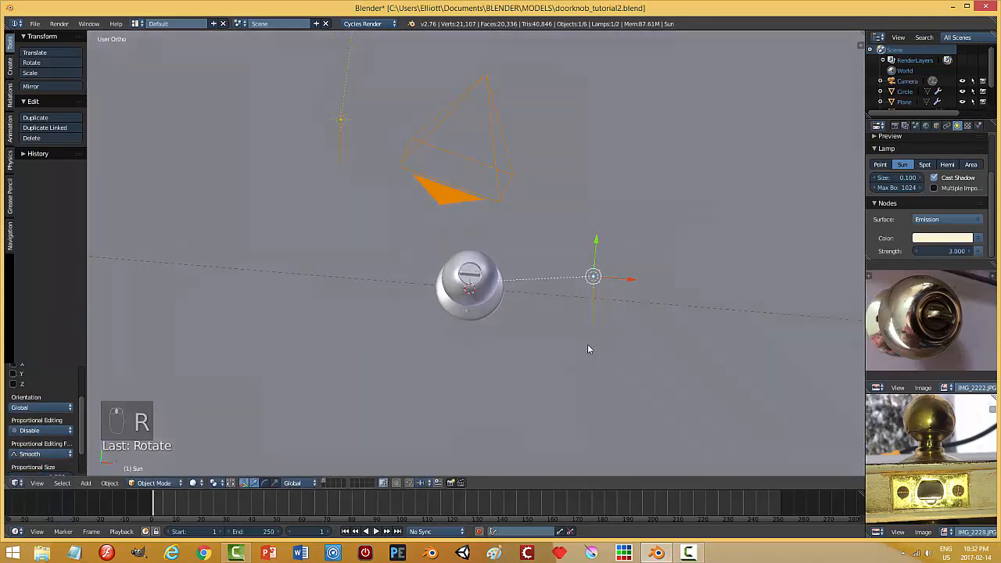
Step: Rotate the duplicated sun lamp in top view to aim at the knob and move it closer to the knob
{"action": "key", "text": "KP_7"}
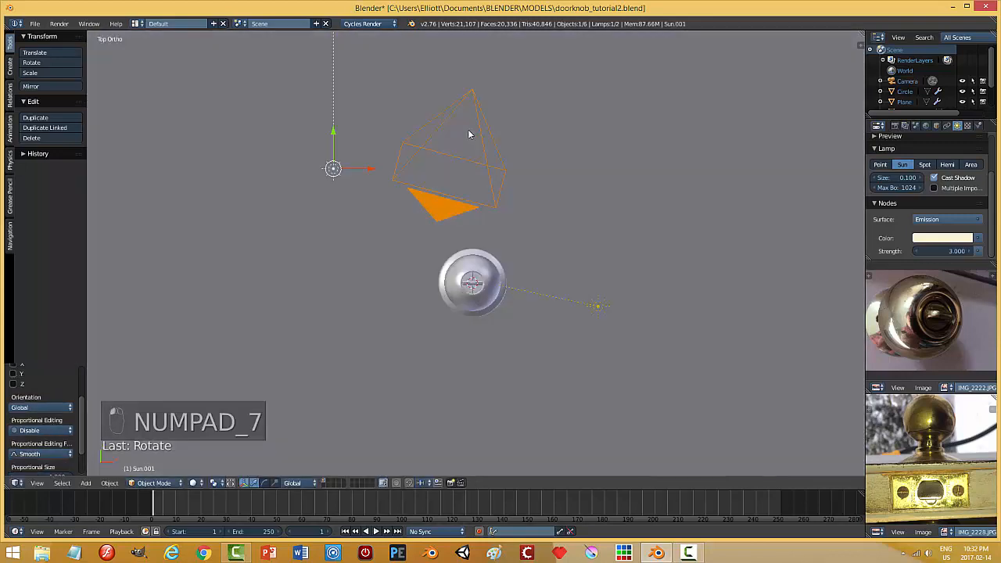
{"action": "key", "text": "r"}
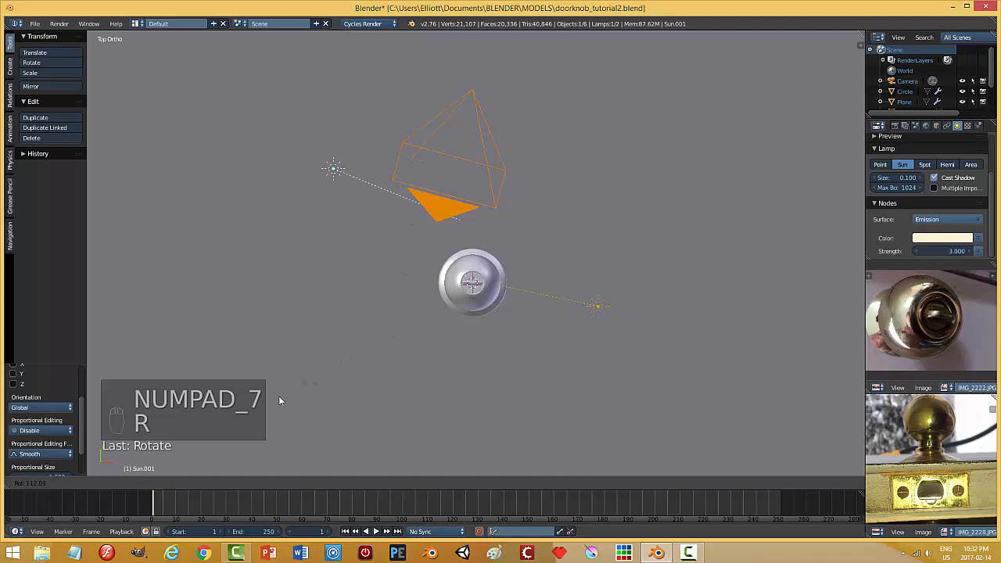
{"action": "left_click", "coordinate": [223, 405]}
{"action": "middle_click_drag", "start_coordinate": [436, 313], "coordinate": [457, 213]}
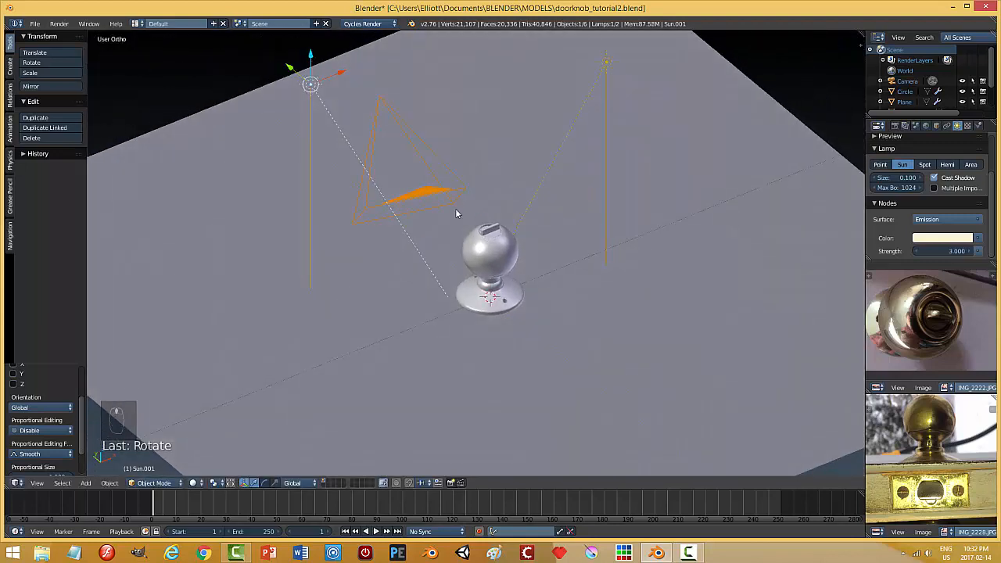
{"action": "left_click_drag", "start_coordinate": [300, 72], "coordinate": [423, 114]}
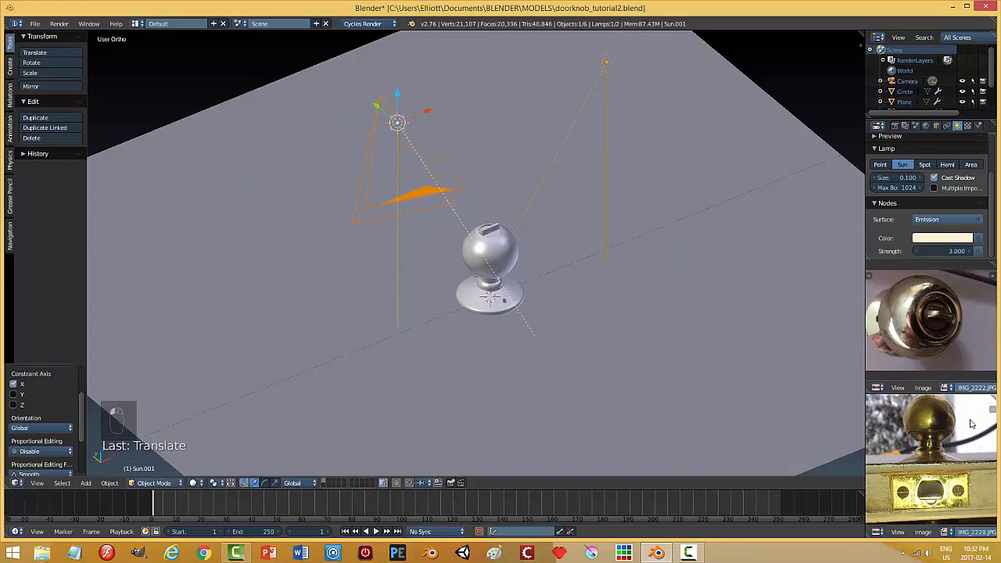
Step: Set the duplicated sun lamp's strength to 2 and its colour to light pink, and save the file
{"action": "double_click", "coordinate": [967, 251]}
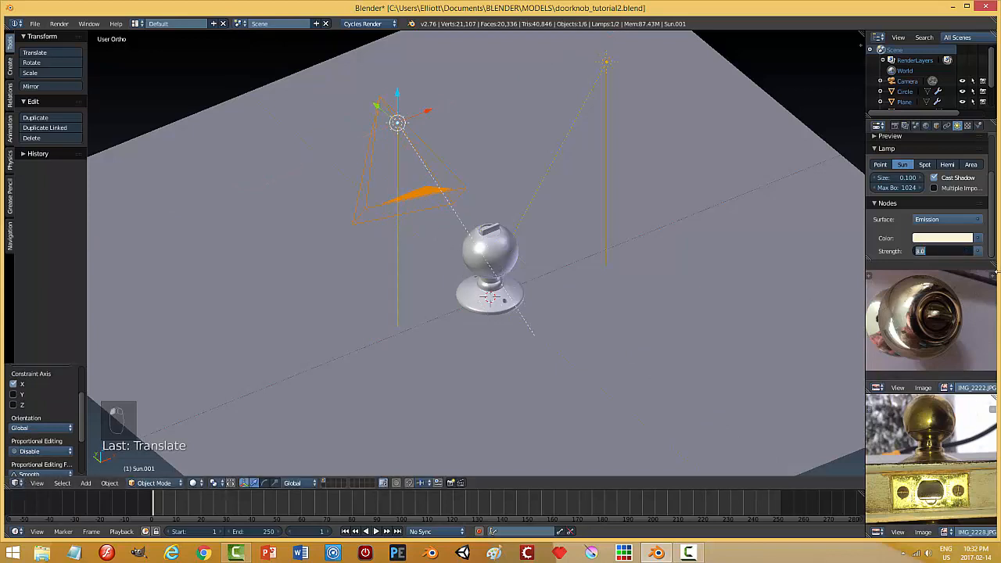
{"action": "type", "text": "2"}
{"action": "key", "text": "Return"}
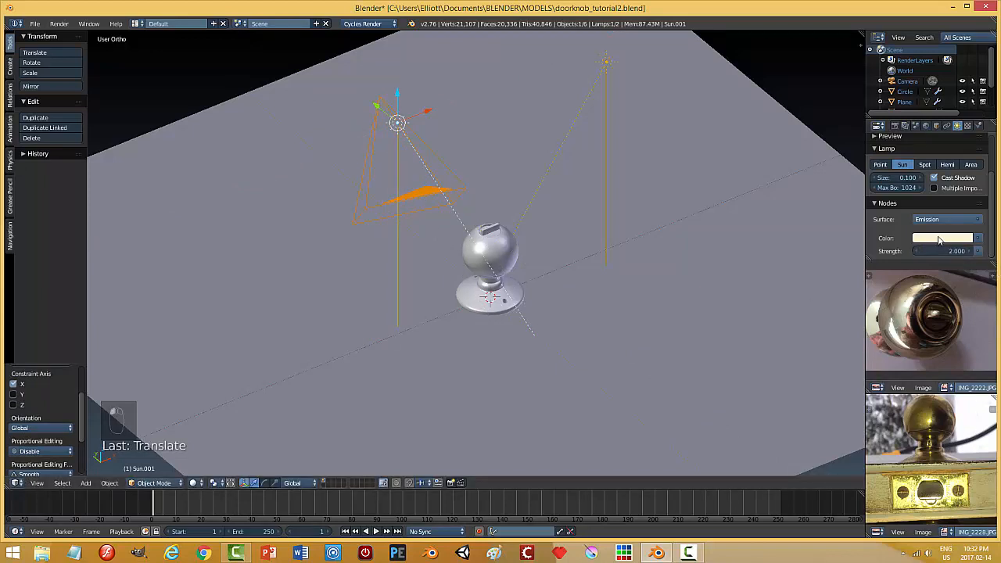
{"action": "left_click", "coordinate": [943, 238]}
{"action": "left_click_drag", "start_coordinate": [914, 131], "coordinate": [920, 137]}
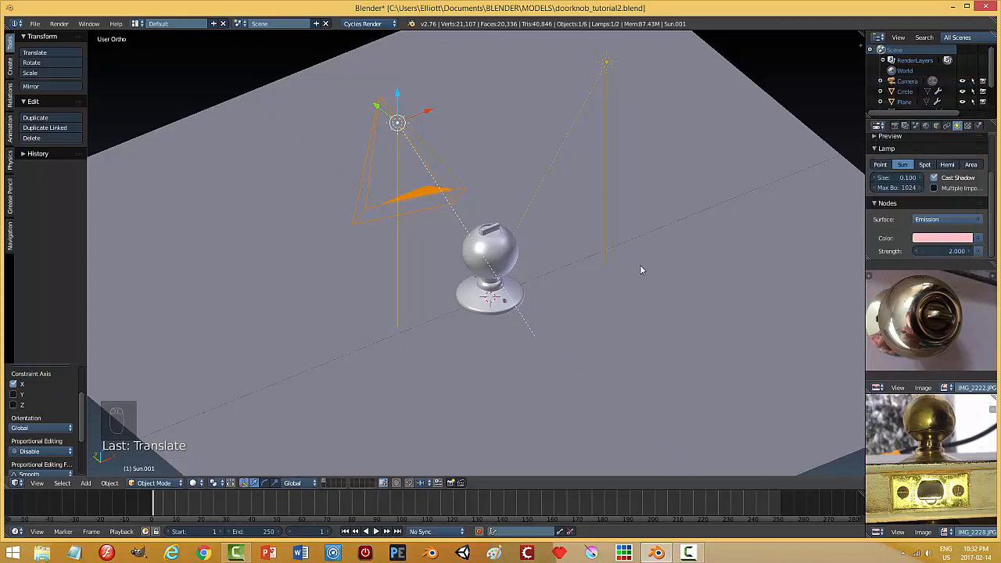
{"action": "middle_click_drag", "start_coordinate": [607, 267], "coordinate": [656, 264]}
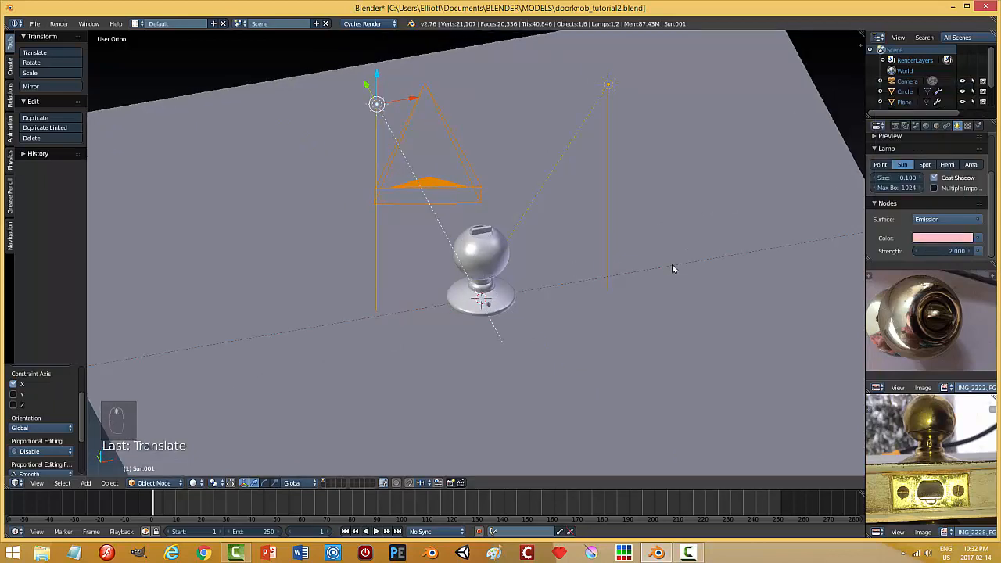
{"action": "key", "text": "ctrl+s"}
Step: Look through the camera with Lock Camera to View enabled and reposition it to frame the whole doorknob from above at an angle
{"action": "key", "text": "n"}
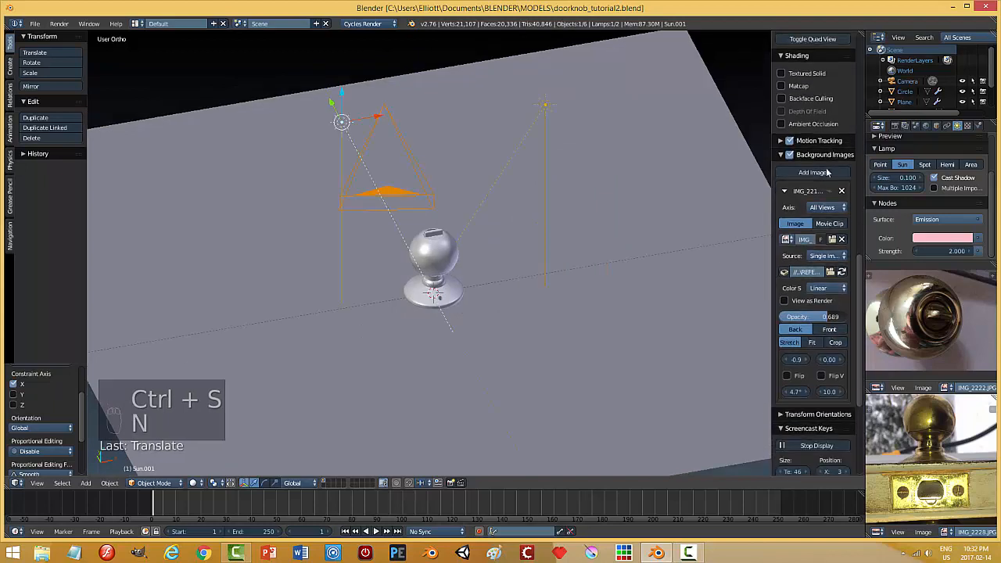
{"action": "left_click_drag", "start_coordinate": [858, 282], "coordinate": [863, 149]}
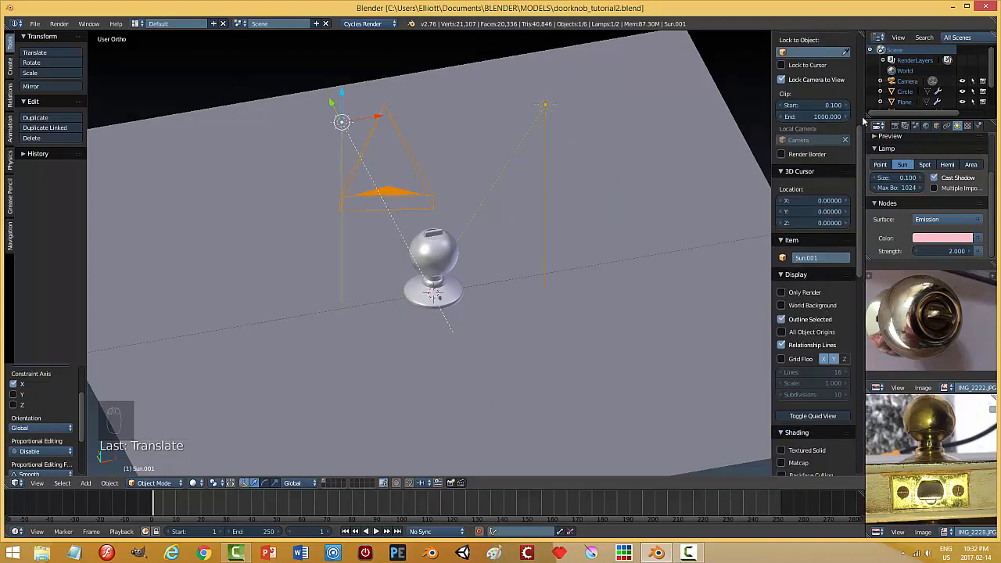
{"action": "key", "text": "KP_0"}
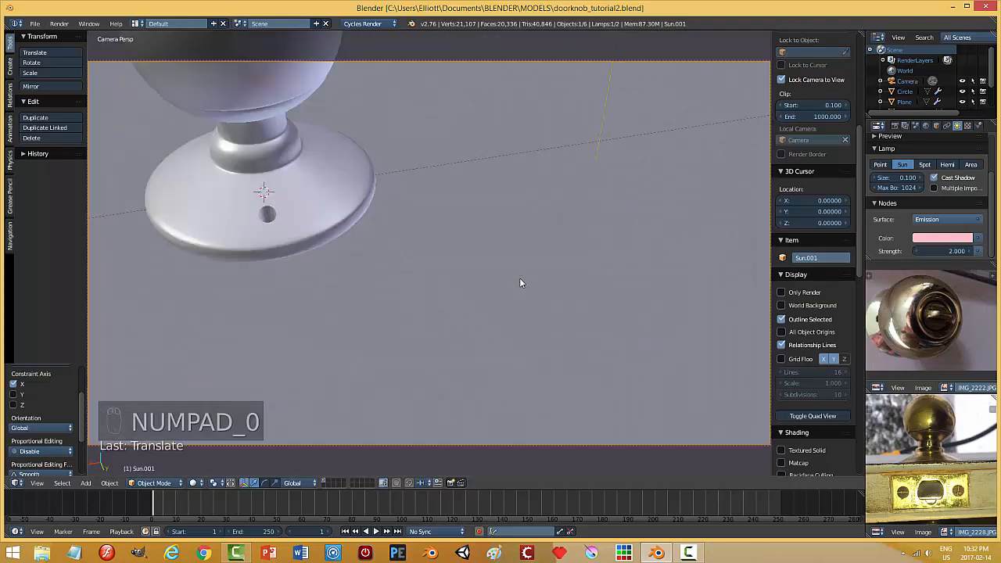
{"action": "key", "text": "n"}
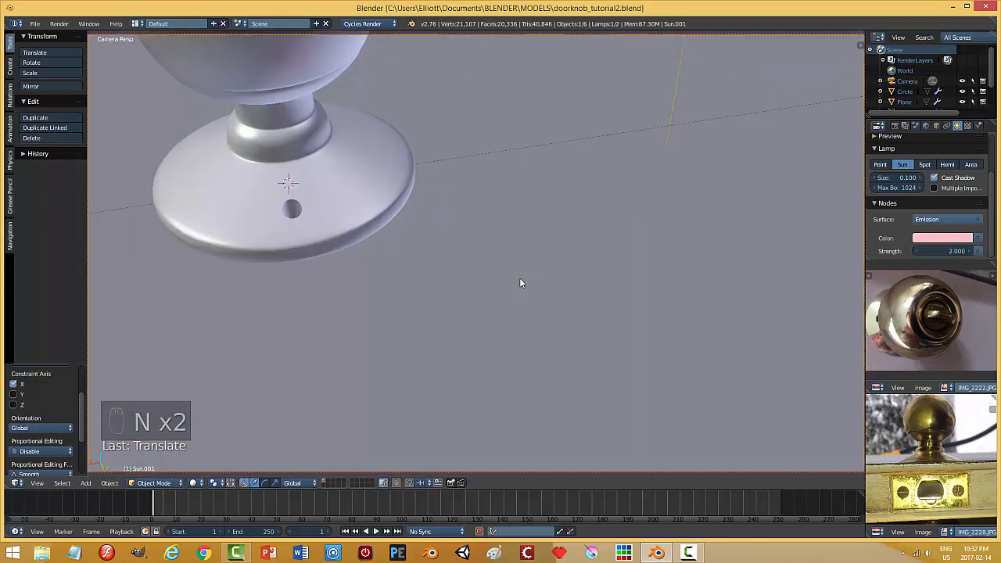
{"action": "scroll", "coordinate": [510, 261], "scroll_direction": "down", "scroll_amount": 5}
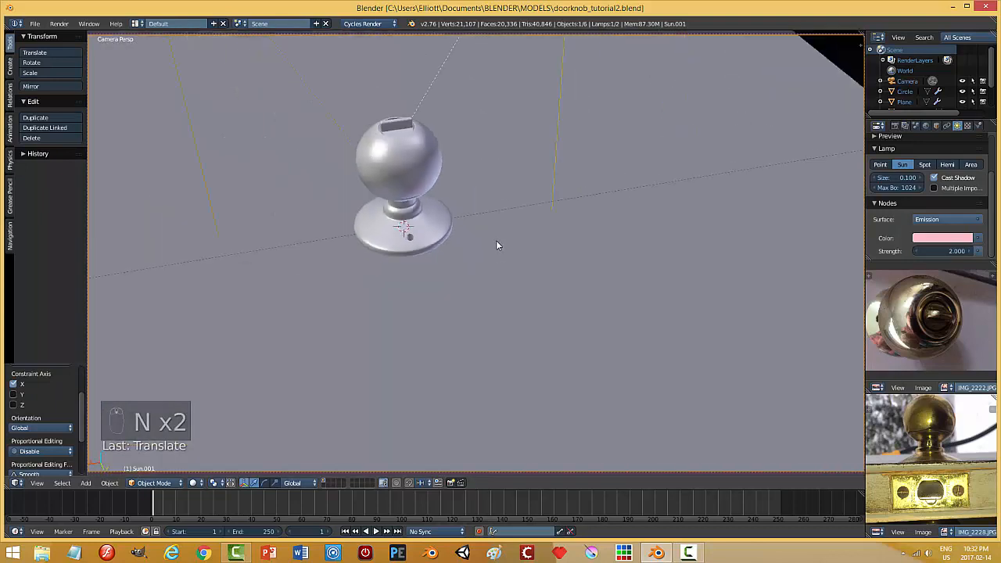
{"action": "middle_click_drag", "start_coordinate": [496, 245], "coordinate": [569, 297]}
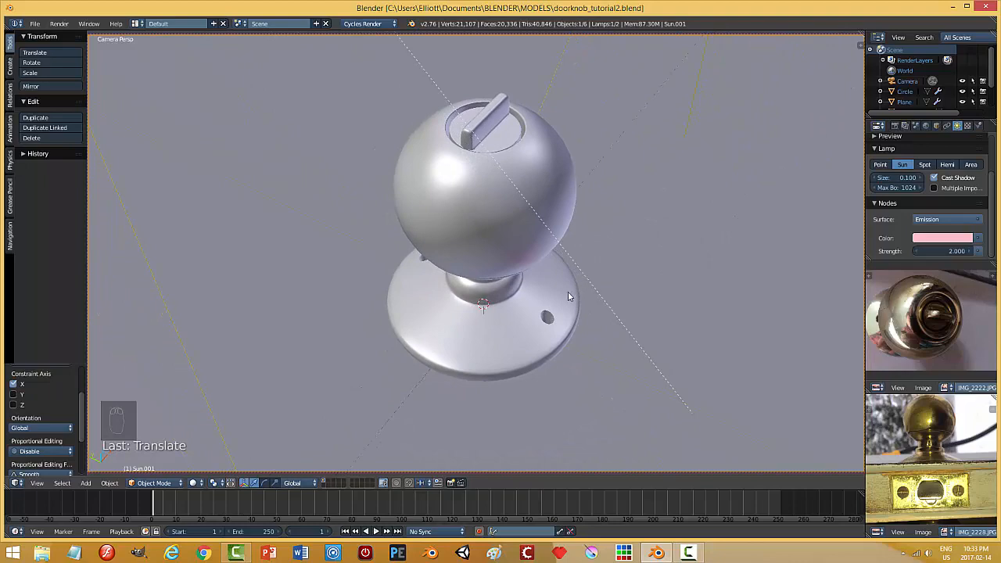
Step: Show the camera view in rendered shading and orbit the camera around the doorknob to a new viewing angle
{"action": "left_click", "coordinate": [197, 483]}
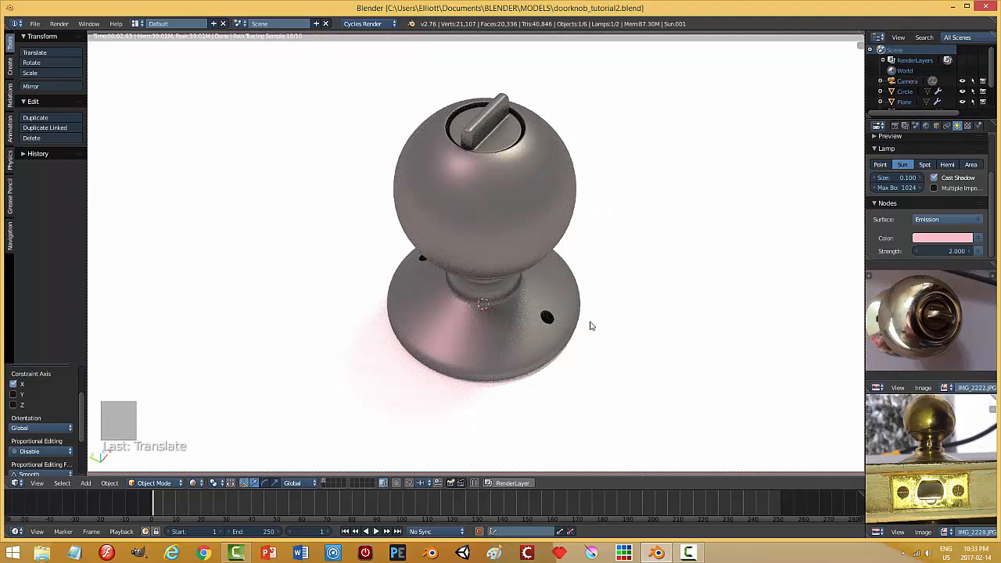
{"action": "middle_click_drag", "start_coordinate": [596, 326], "coordinate": [466, 163]}
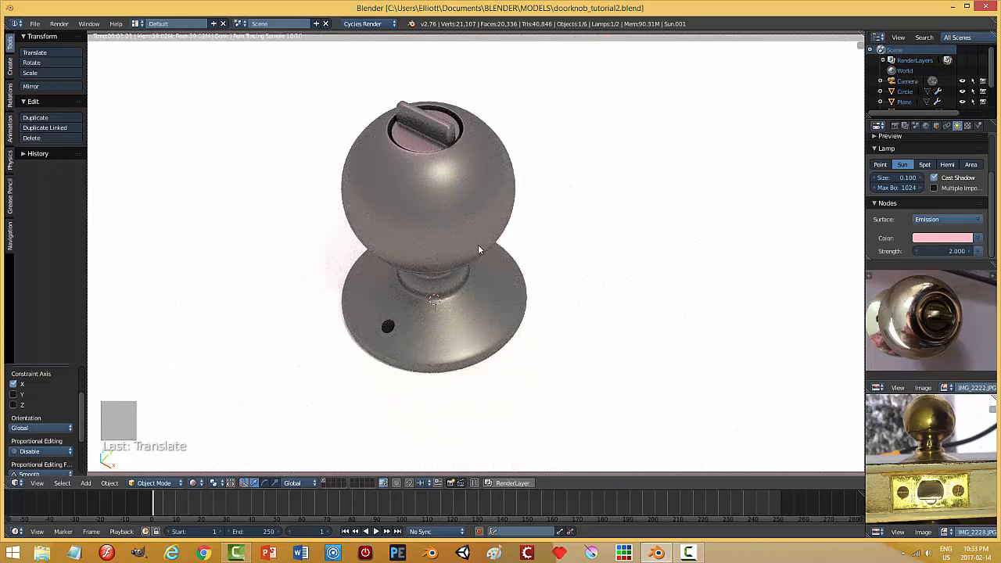
{"action": "middle_click_drag", "start_coordinate": [478, 245], "coordinate": [486, 191]}
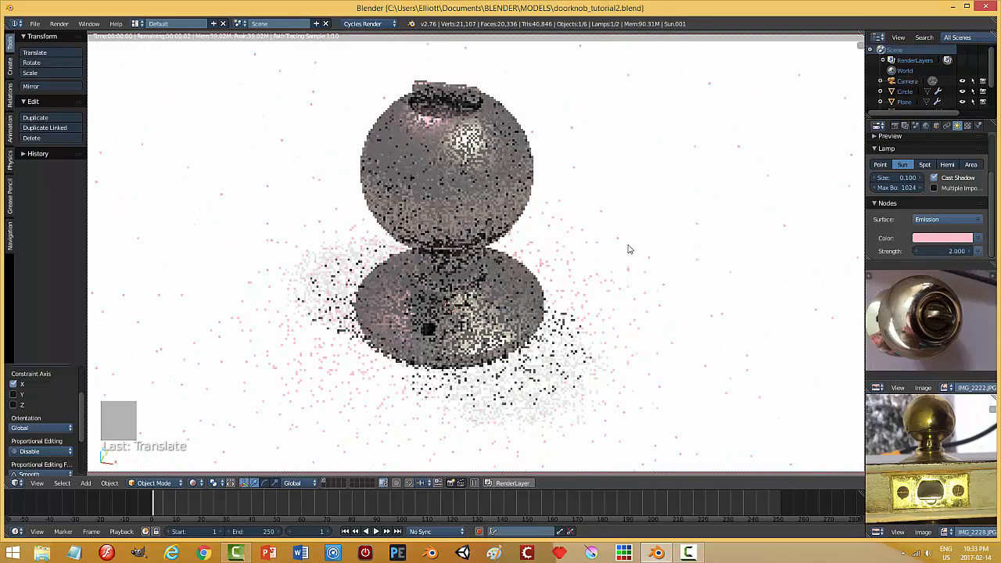